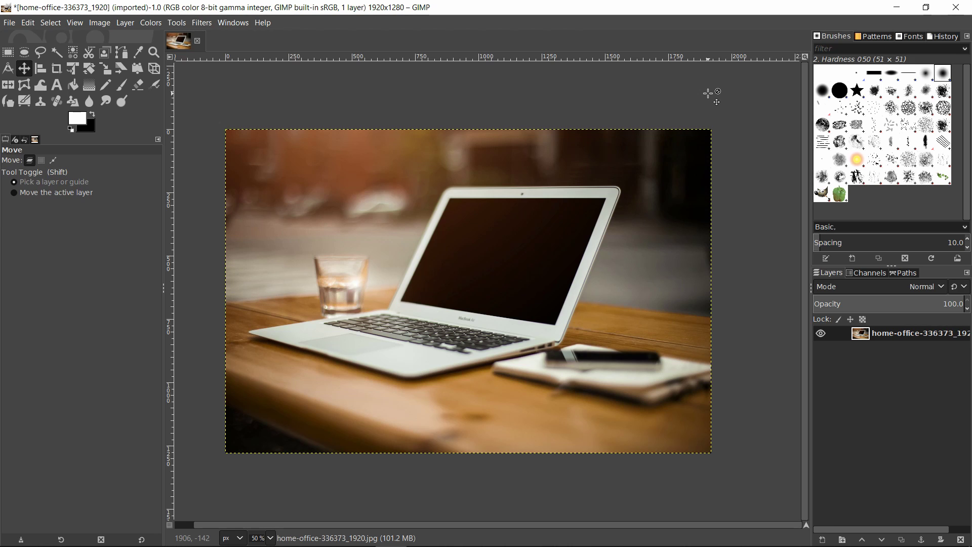
# - Widen the dock holding the brushes and layers, and accept the Dark interface theme in the preferences
pyautogui.moveTo(810, 403); pyautogui.dragTo(778, 402)
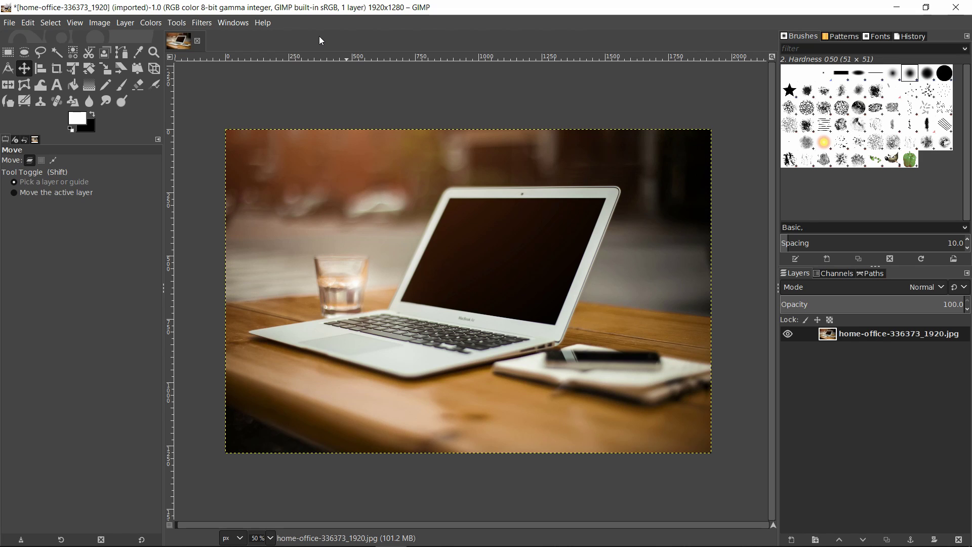
pyautogui.click(26, 26)
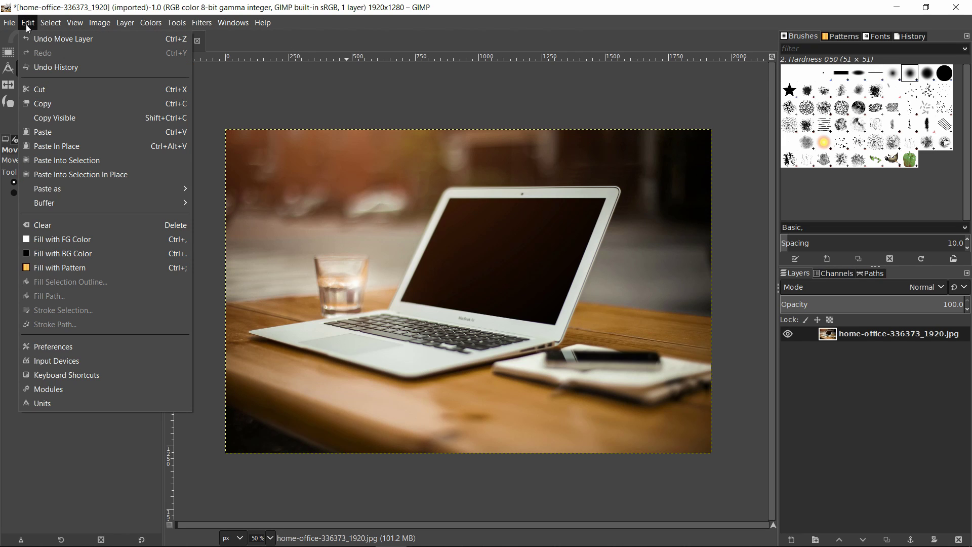
pyautogui.click(68, 345)
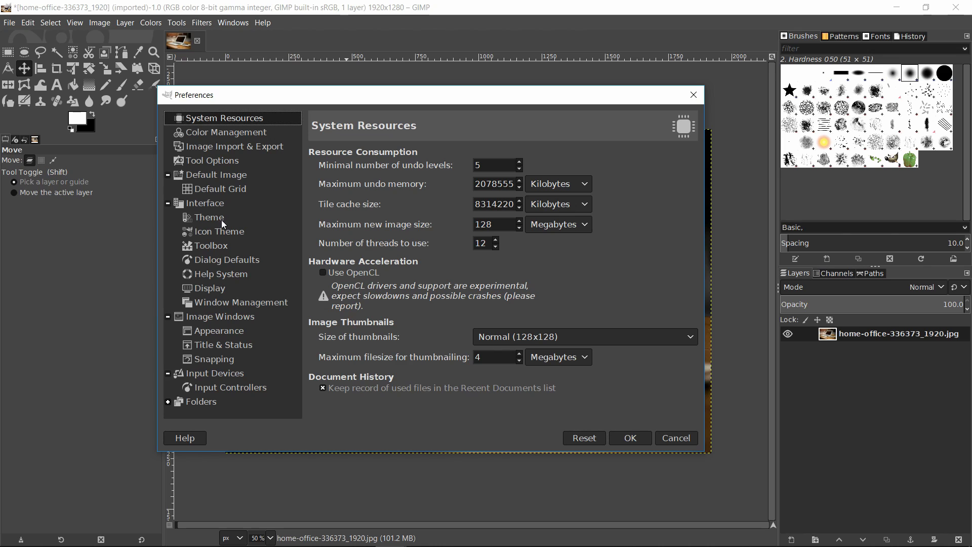
pyautogui.click(221, 217)
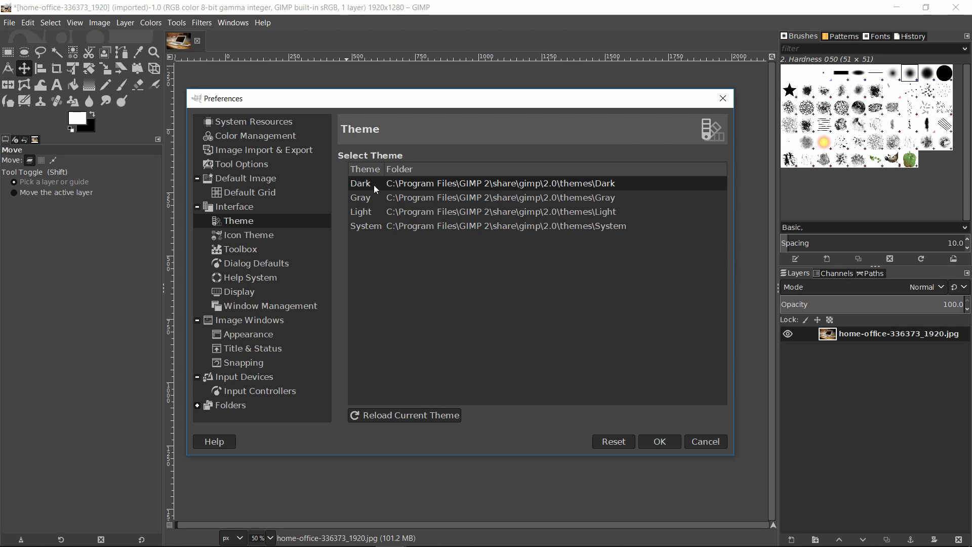
pyautogui.click(667, 448)
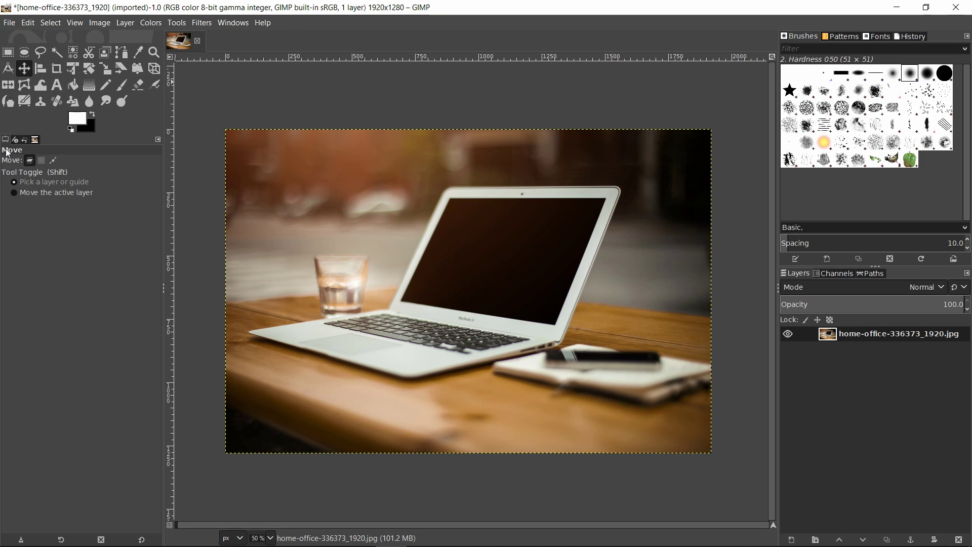
# - Activate the Paintbrush, and look through the image's channels, paths, layers and the available brushes
pyautogui.click(122, 86)
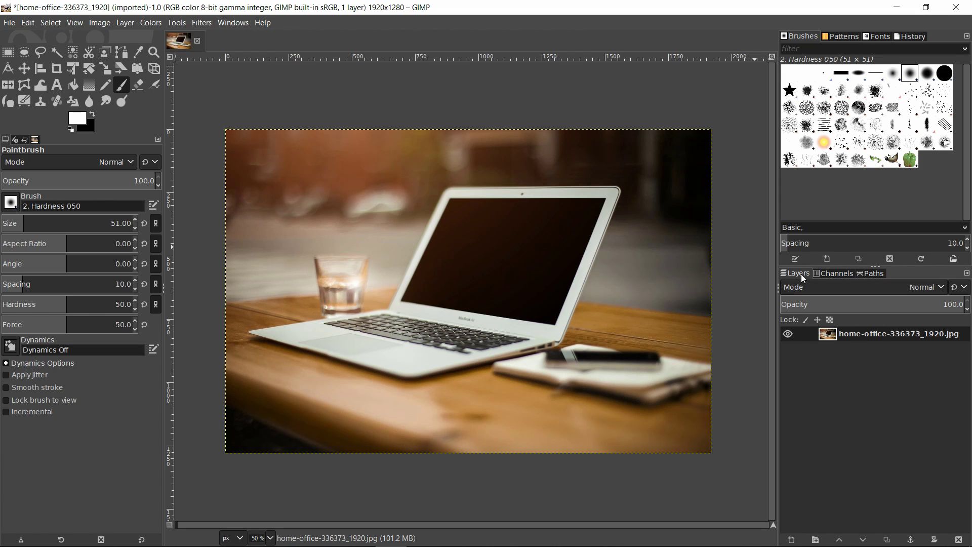
pyautogui.click(833, 274)
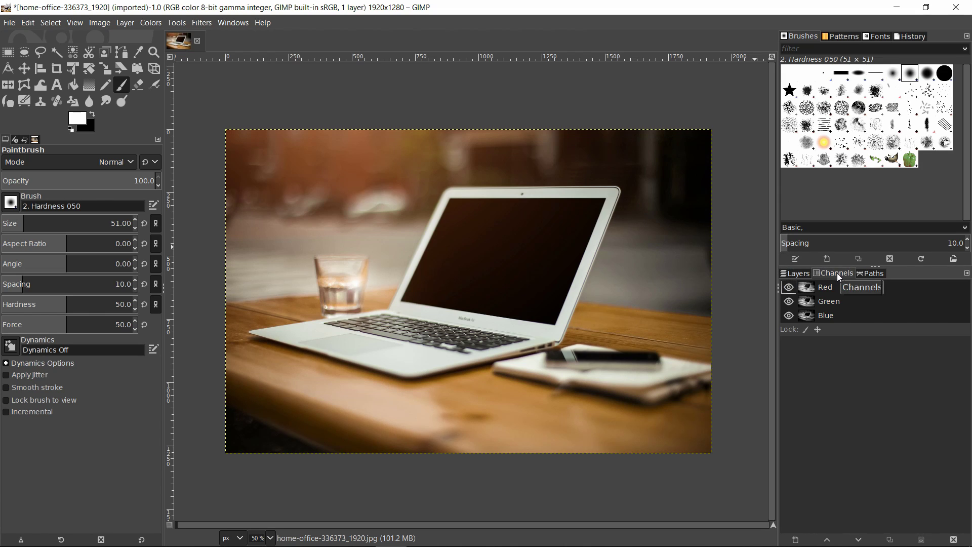
pyautogui.click(871, 276)
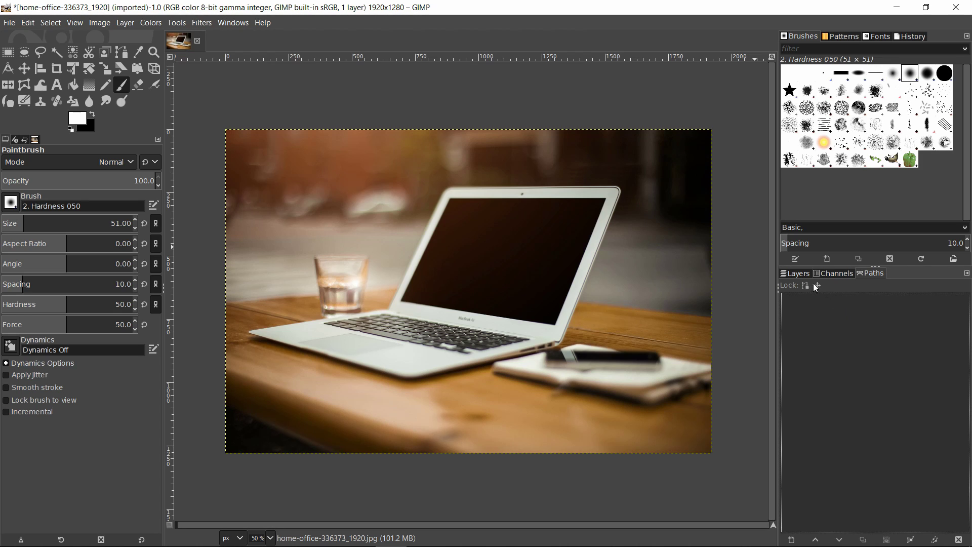
pyautogui.click(795, 273)
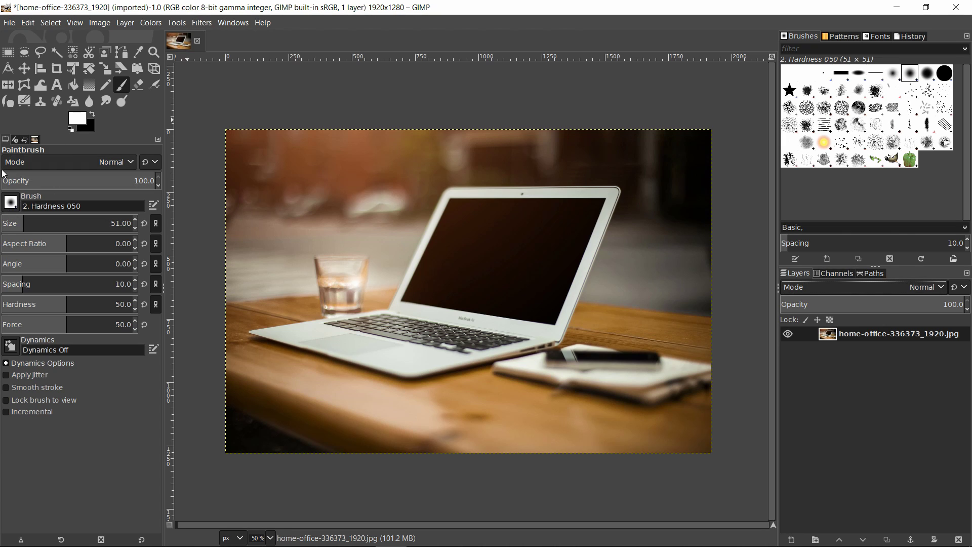
pyautogui.click(10, 202)
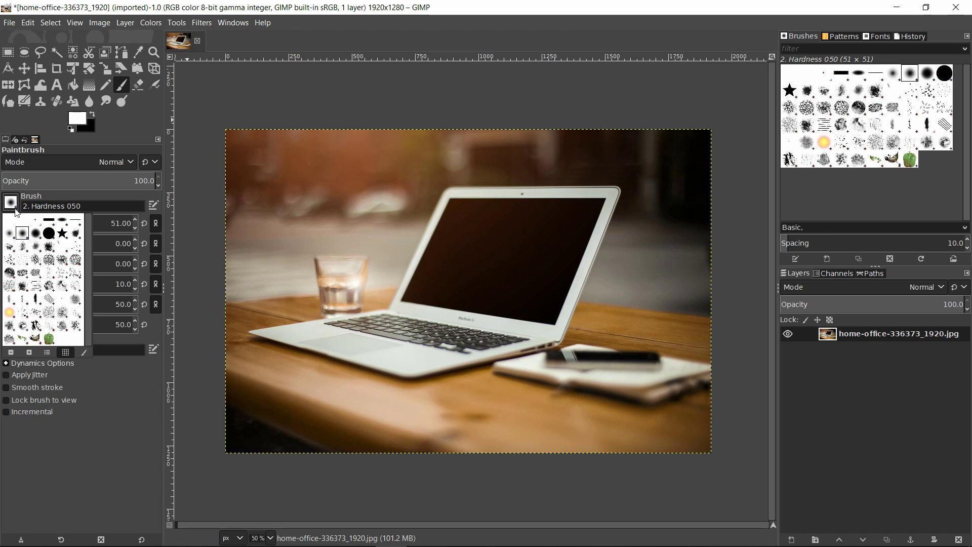
pyautogui.click(827, 217)
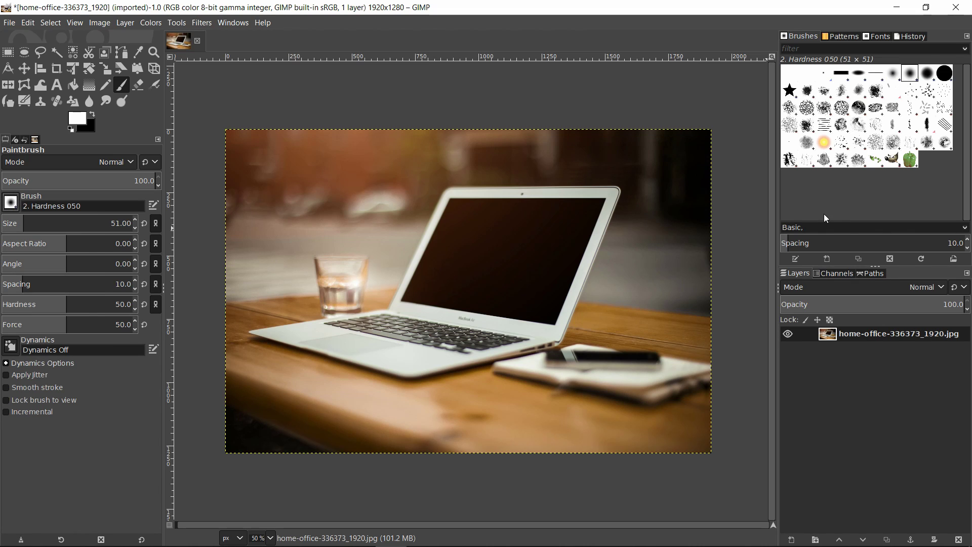
# - Swap the foreground color to black and paint a curved 2. Hardness 050 stroke in the blurred background above the glass
pyautogui.press('x')
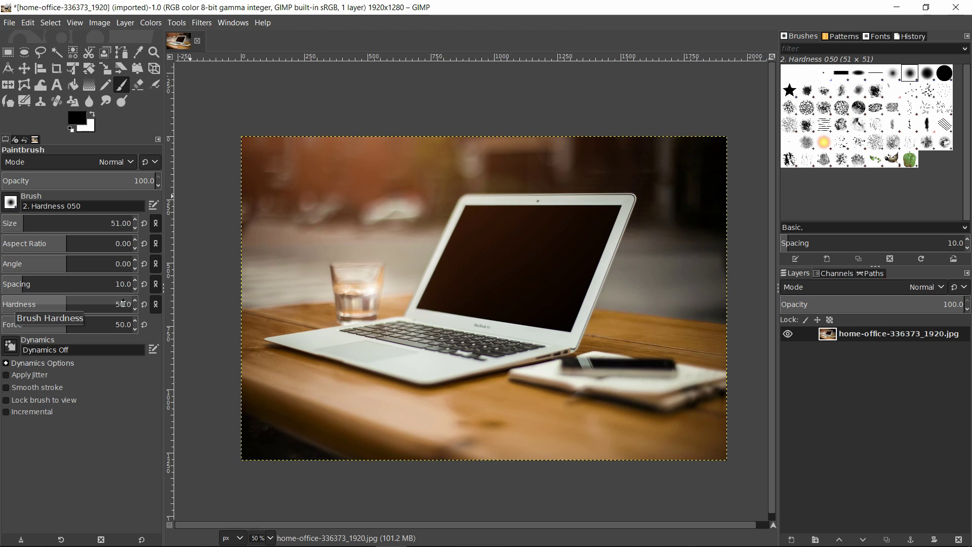
pyautogui.scroll(1, 357, 203)
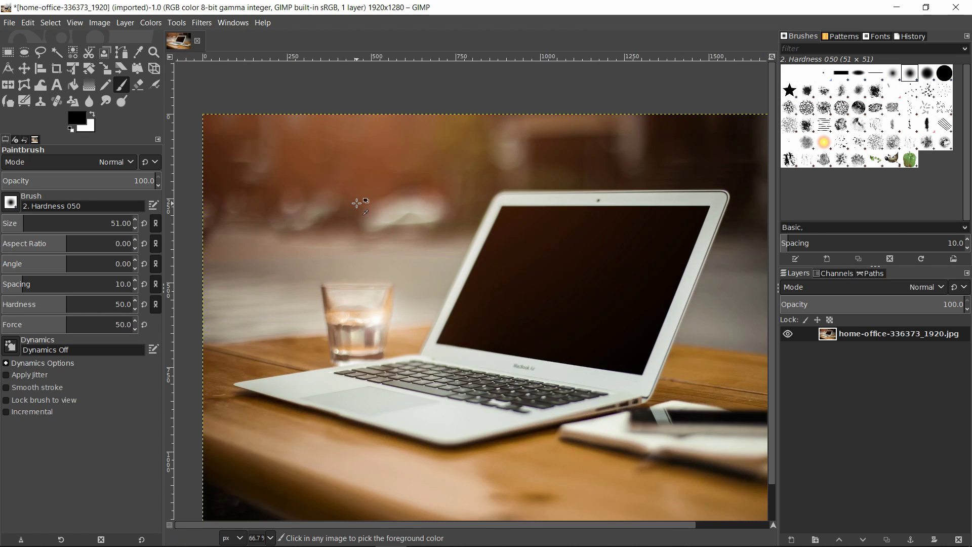
pyautogui.scroll(1, 357, 203)
pyautogui.moveTo(301, 206)
pyautogui.mouseDown()
pyautogui.moveTo(443, 204)
pyautogui.moveTo(460, 221)
pyautogui.mouseUp()
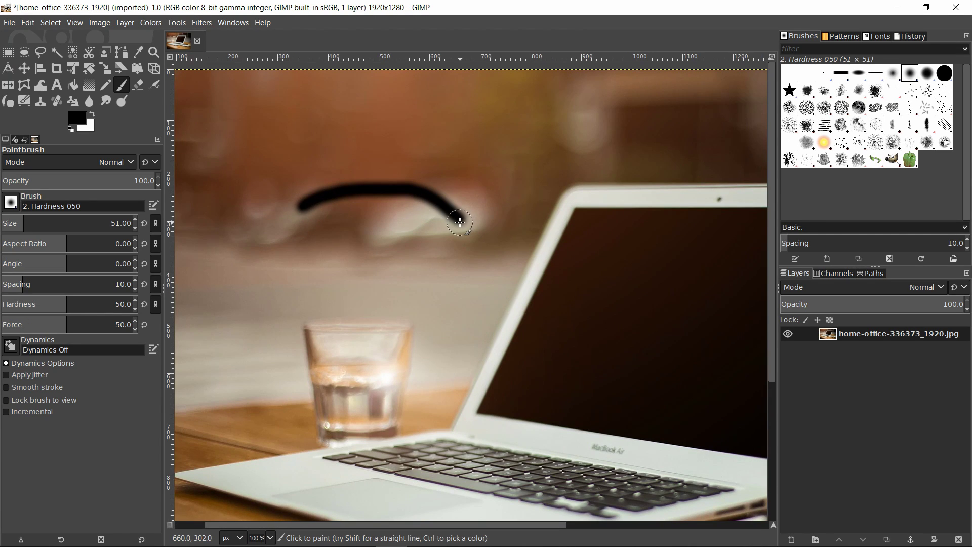
# - Try a second curved stroke below the first with brush hardness set to 100, and undo it
pyautogui.scroll(1, 380, 204)
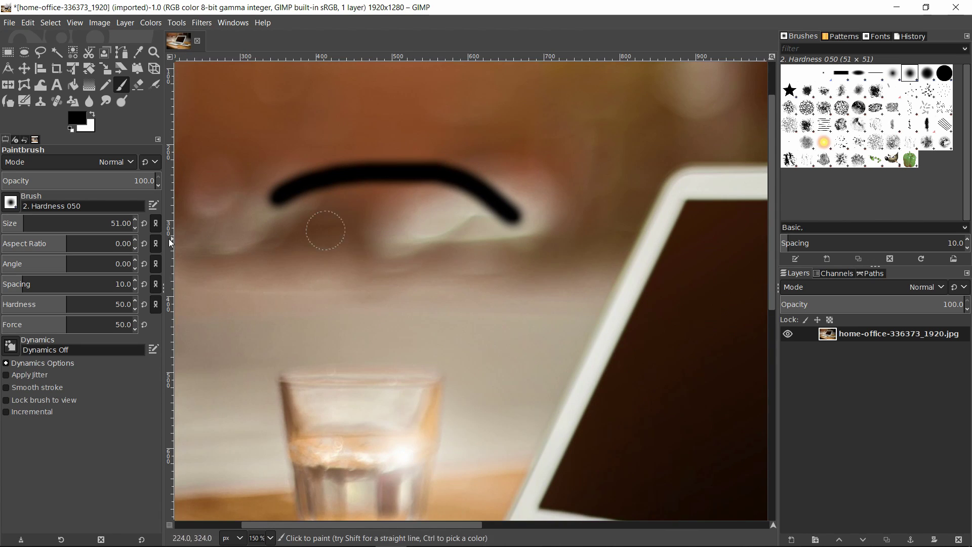
pyautogui.moveTo(59, 305); pyautogui.dragTo(135, 305)
pyautogui.moveTo(293, 252); pyautogui.dragTo(527, 271)
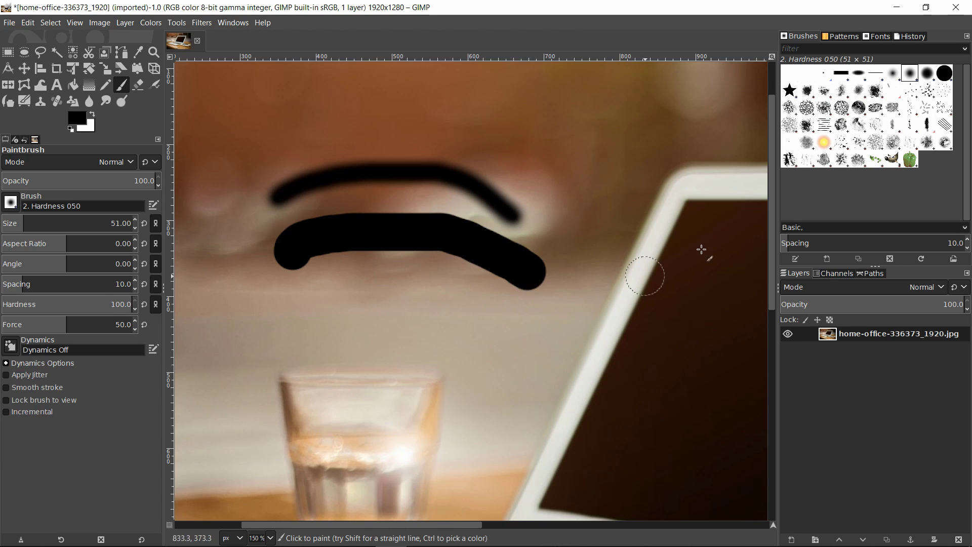
pyautogui.hotkey('ctrl', 'z')
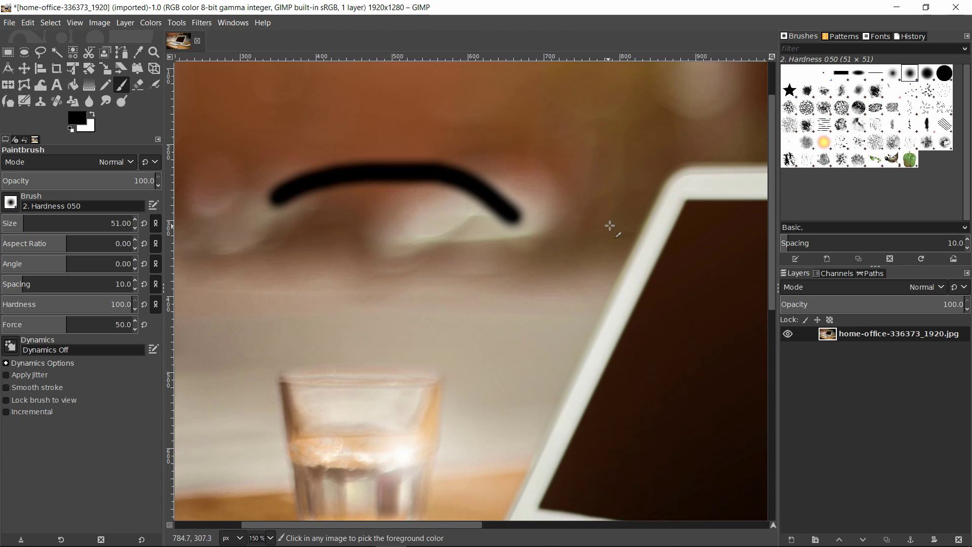
# - Choose the 2. Hardness 100 brush and paint a curved black stroke just below the soft one above the glass
pyautogui.click(944, 76)
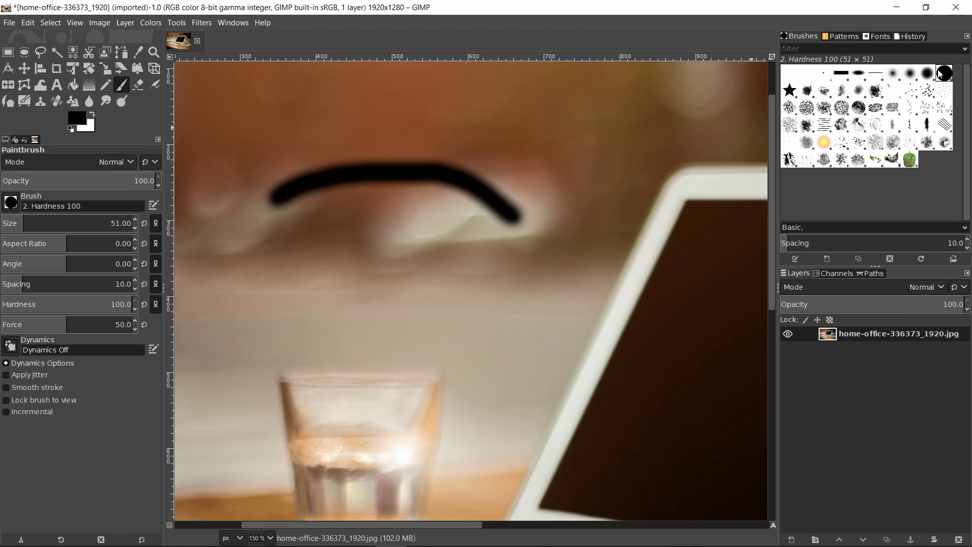
pyautogui.click(10, 204)
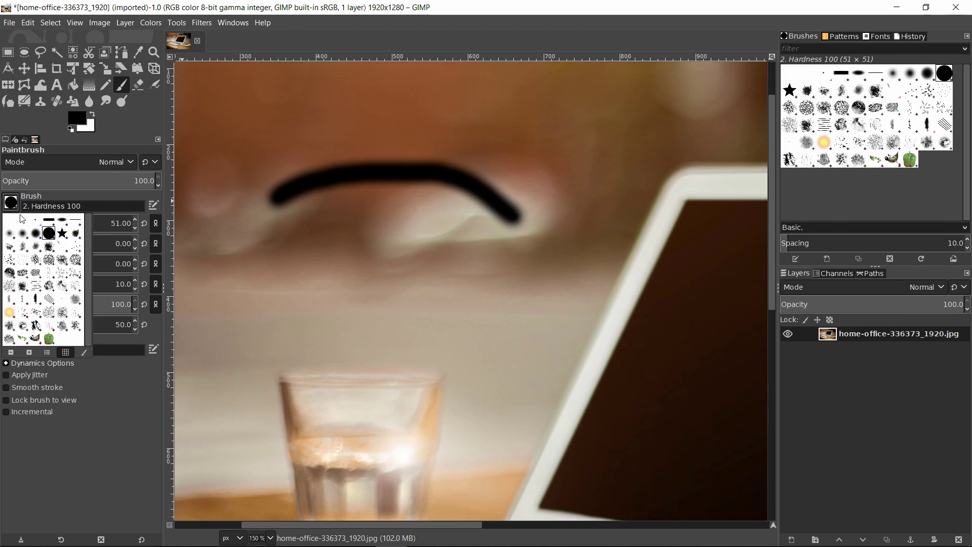
pyautogui.click(278, 258)
pyautogui.moveTo(279, 251)
pyautogui.mouseDown()
pyautogui.moveTo(405, 230)
pyautogui.moveTo(530, 274)
pyautogui.mouseUp()
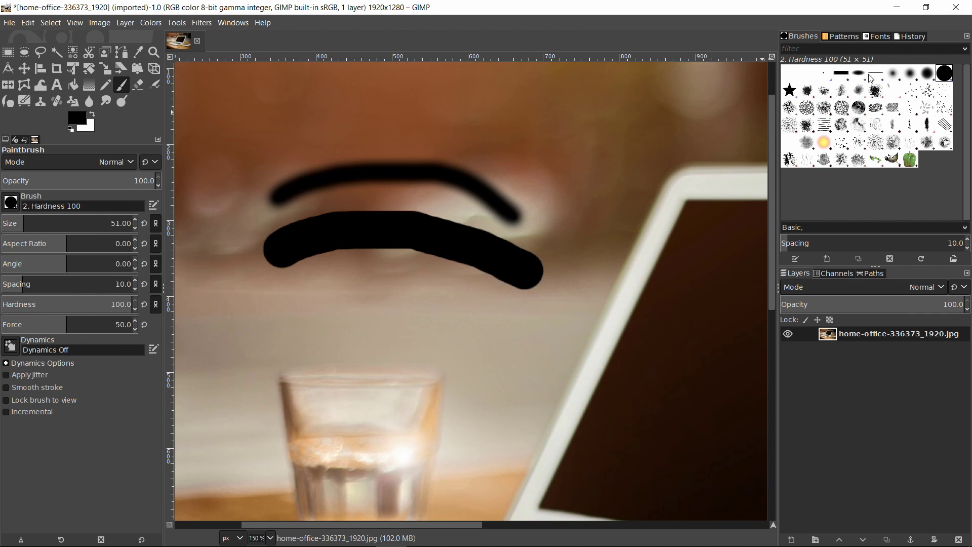
# - Choose the 2. Hardness 025 brush and paint two roughly horizontal black strokes above the existing curved strokes
pyautogui.click(893, 74)
pyautogui.moveTo(271, 142); pyautogui.dragTo(581, 133)
pyautogui.scroll(3, 279, 189)
pyautogui.moveTo(291, 170)
pyautogui.mouseDown()
pyautogui.moveTo(352, 161)
pyautogui.moveTo(582, 164)
pyautogui.mouseUp()
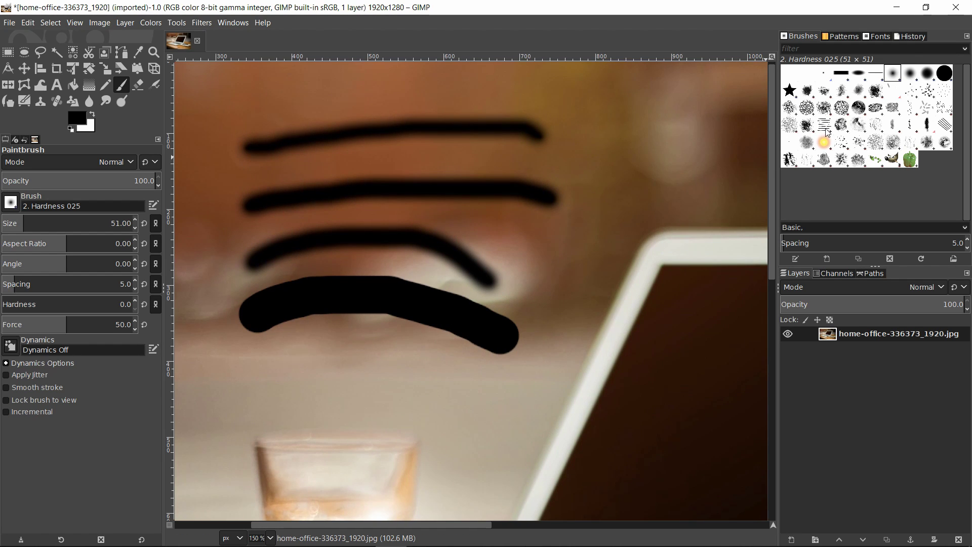
# - Choose the Hatch Pen 01 brush and paint a short horizontal black hatched stroke near the photo's upper-left corner
pyautogui.hscroll(-3, 743, 147)
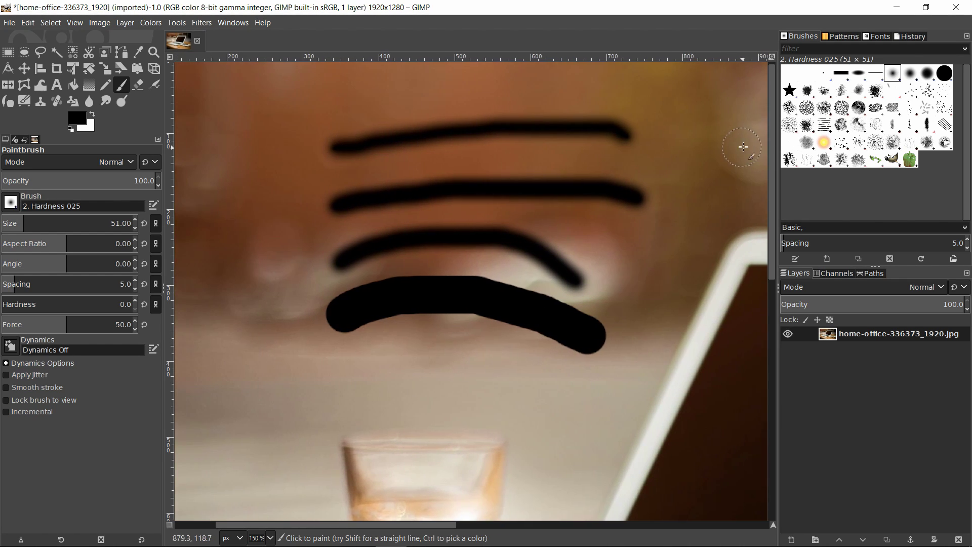
pyautogui.click(824, 127)
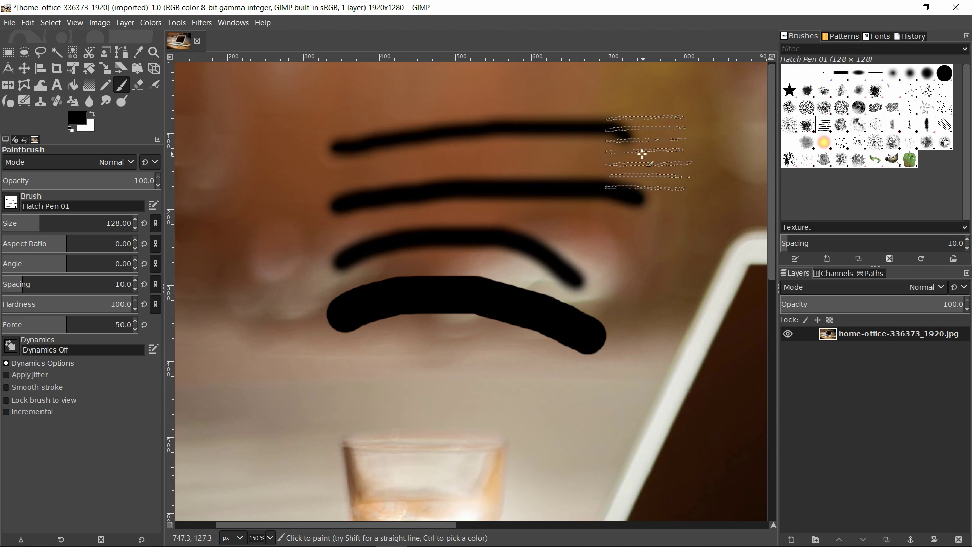
pyautogui.click(252, 194)
pyautogui.hscroll(-2, 252, 194)
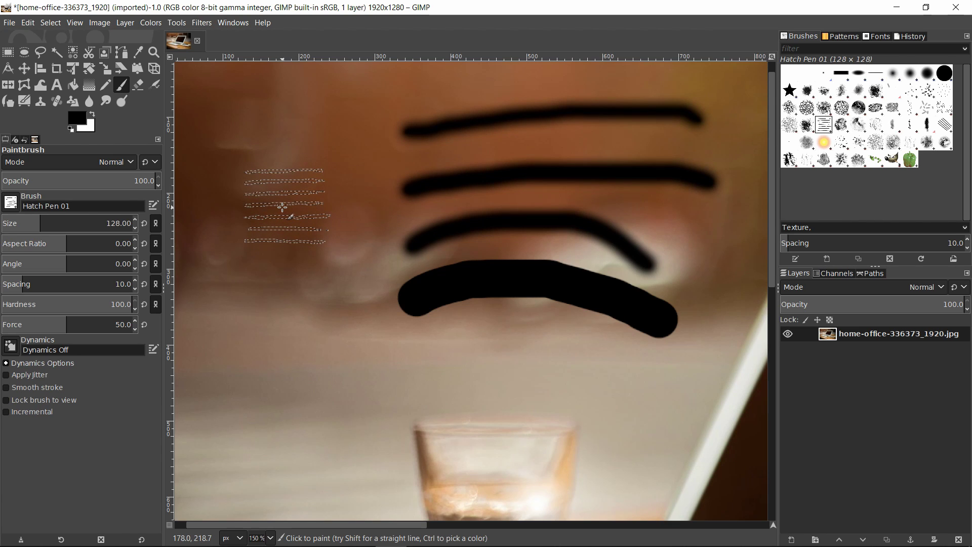
pyautogui.click(236, 190)
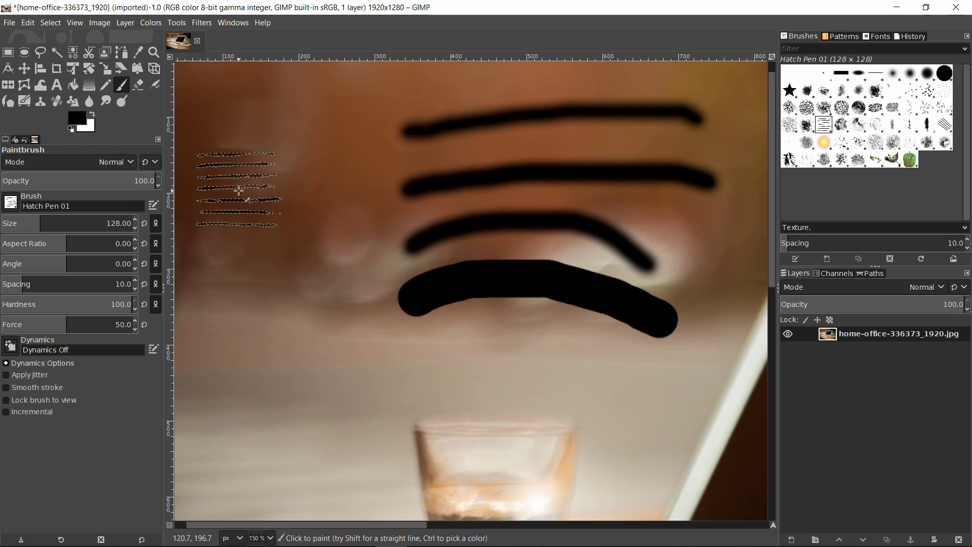
pyautogui.moveTo(247, 192); pyautogui.dragTo(342, 193)
pyautogui.hscroll(-3, 342, 202)
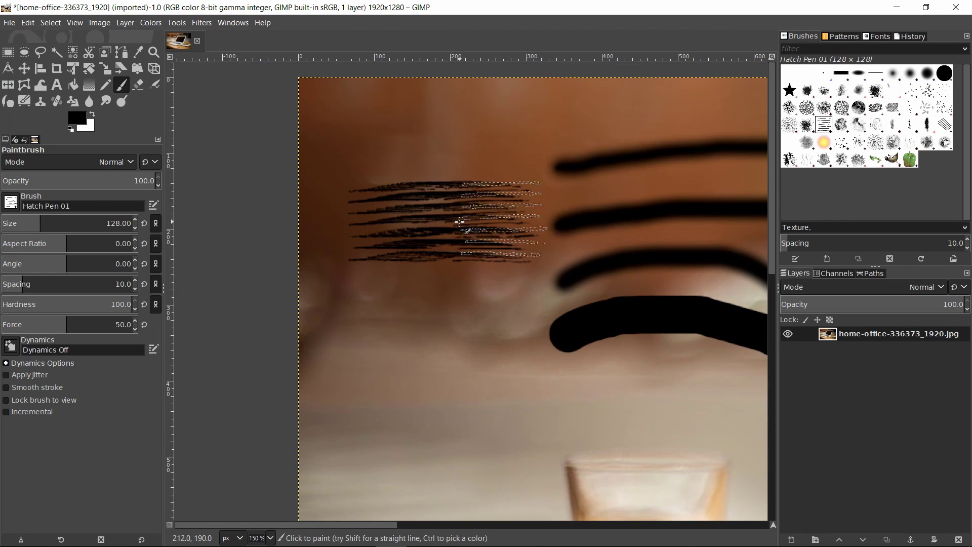
# - Paint brown (9c836d) texture with the Sponge 01 brush across the glass and the blurred background beside it
pyautogui.hscroll(2, 644, 247)
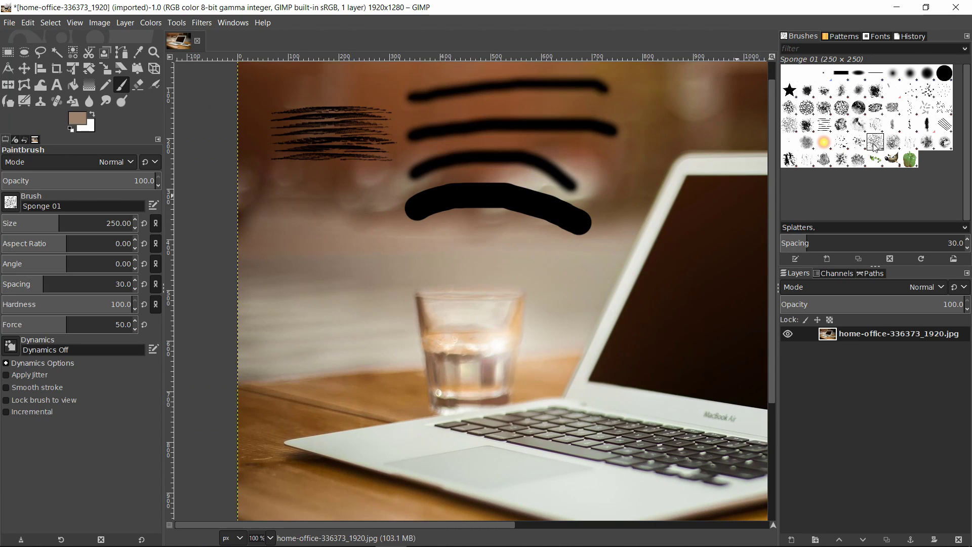
pyautogui.click(326, 290)
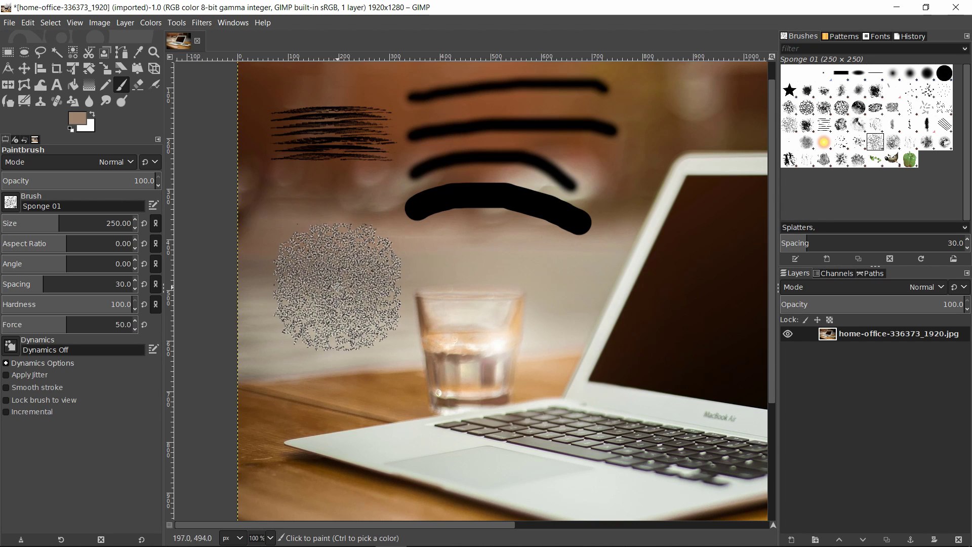
pyautogui.click(333, 304)
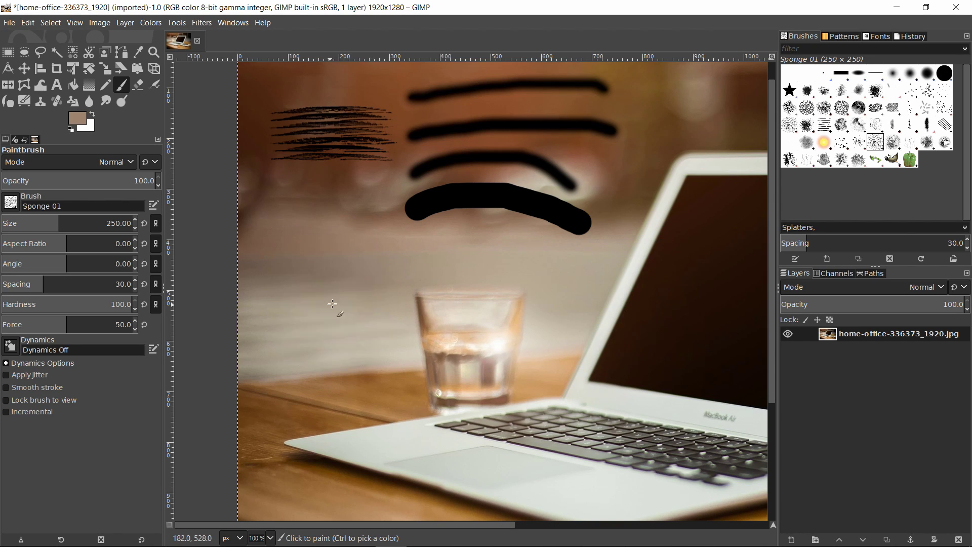
pyautogui.moveTo(403, 287); pyautogui.dragTo(512, 302)
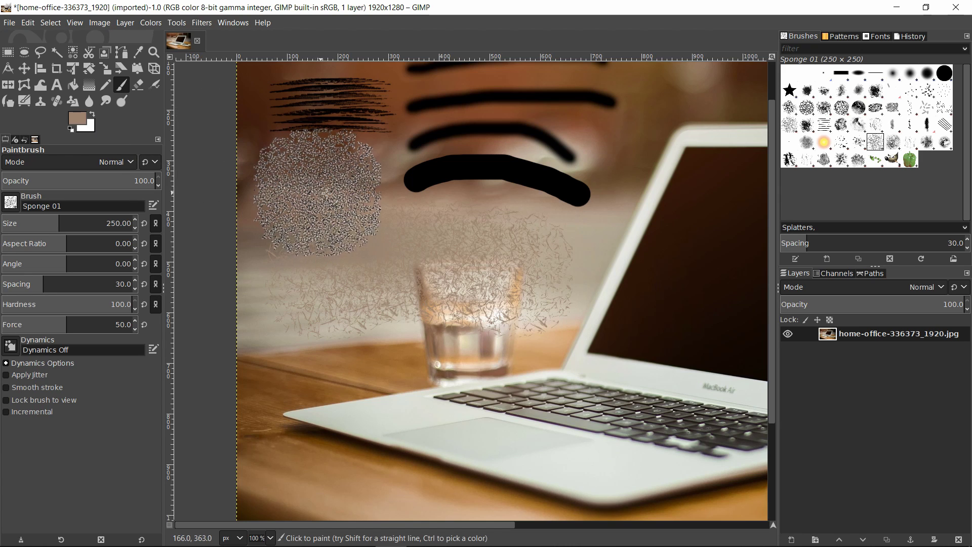
pyautogui.click(343, 213)
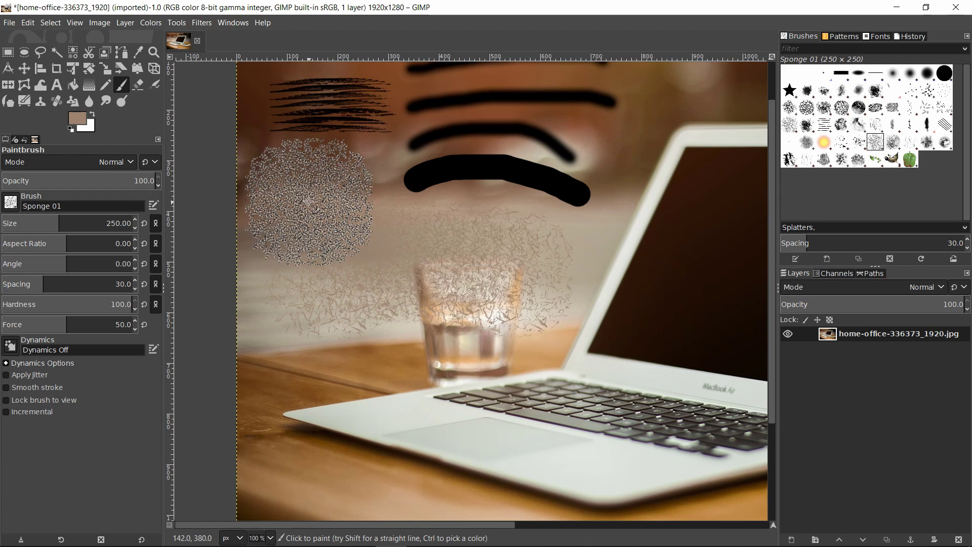
# - Swap the foreground and background colors back and forth
pyautogui.press('x')
pyautogui.press('x')
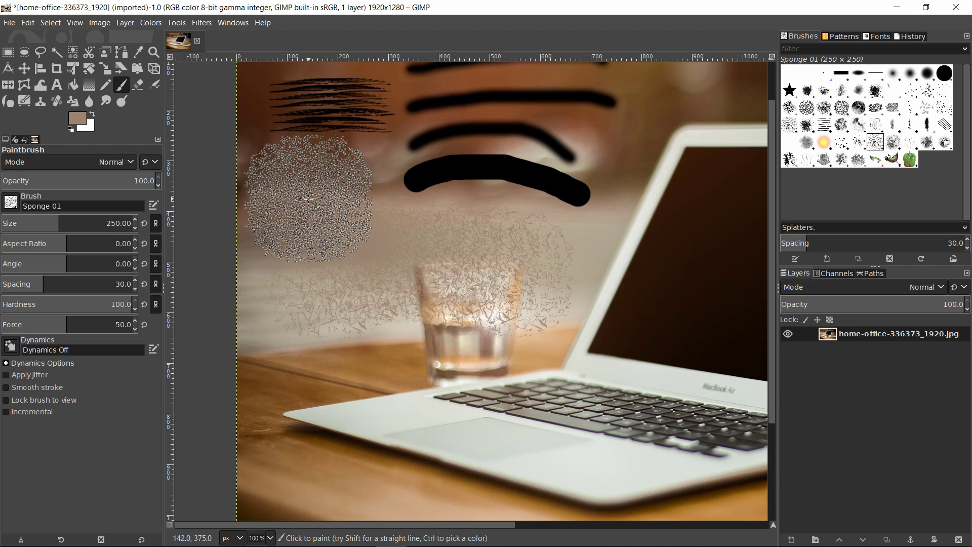
pyautogui.press('x')
pyautogui.press('x')
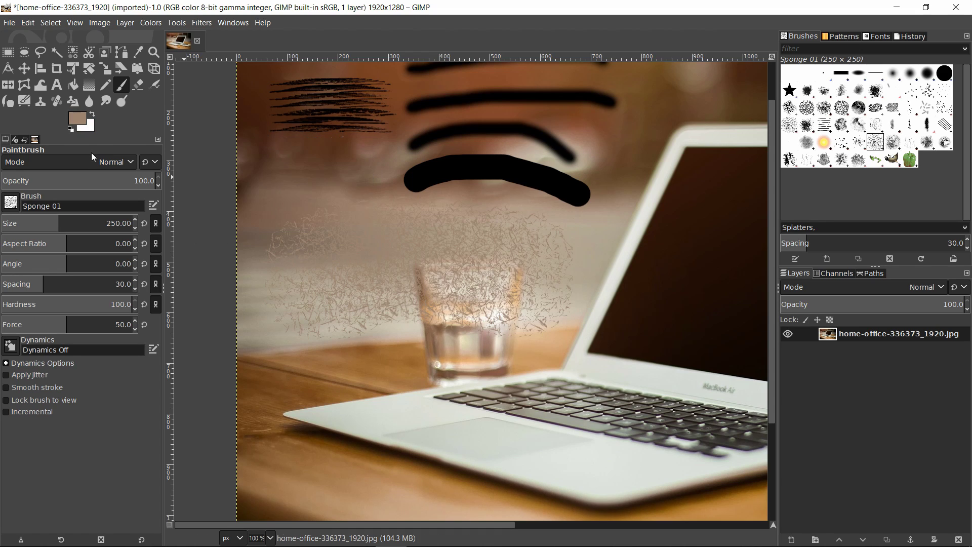
# - Try brown shades for the foreground color and raise the LCh lightness to reach light orange-brown d4915a
pyautogui.click(82, 123)
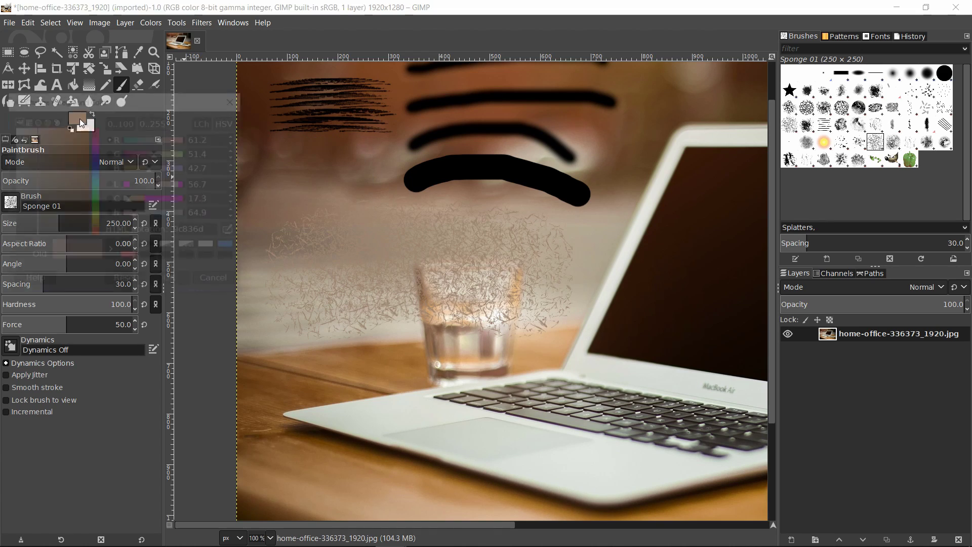
pyautogui.moveTo(92, 105); pyautogui.dragTo(278, 112)
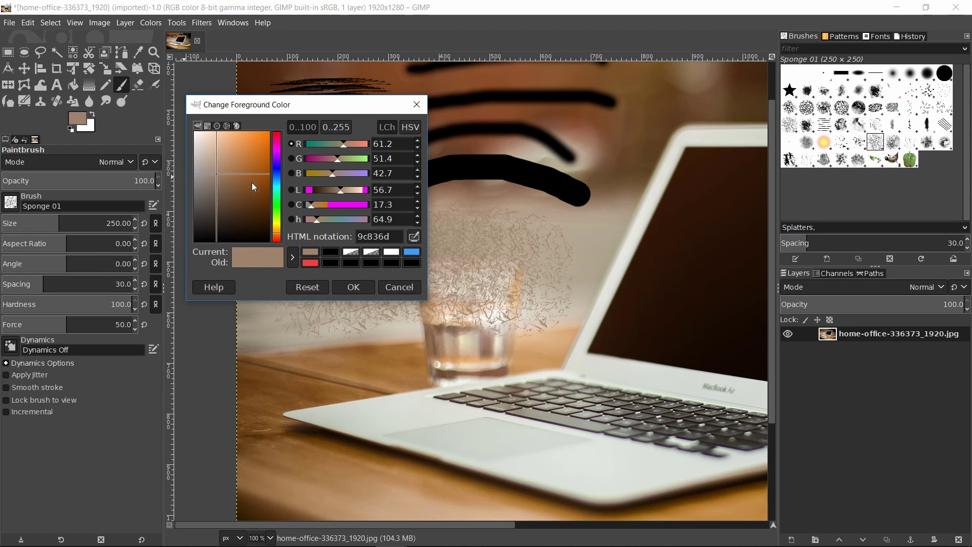
pyautogui.moveTo(263, 229); pyautogui.dragTo(258, 184)
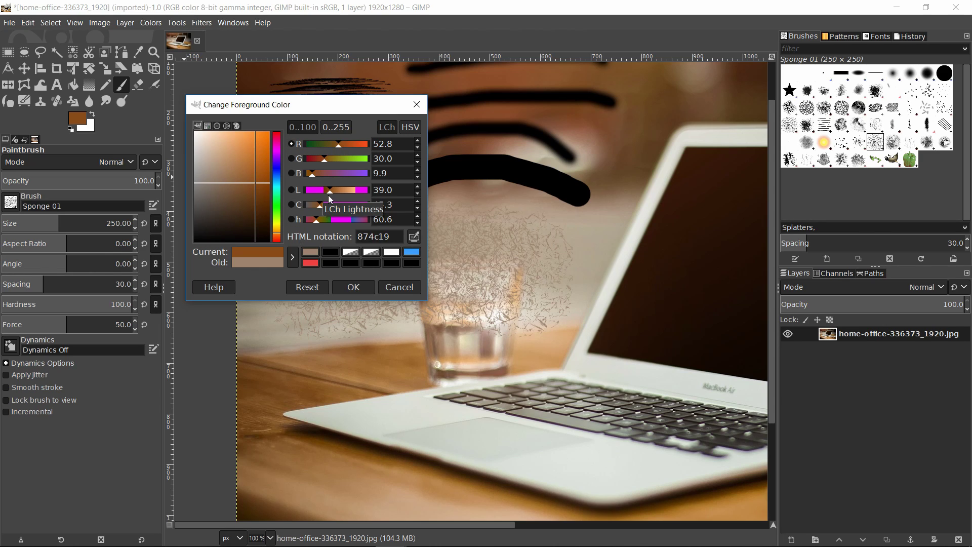
pyautogui.scroll(-2, 329, 190)
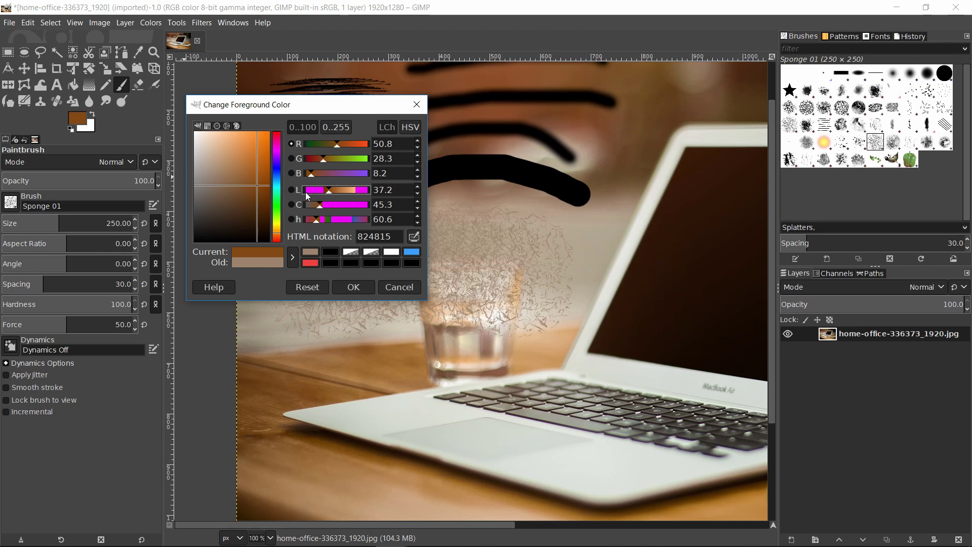
pyautogui.moveTo(329, 192)
pyautogui.mouseDown()
pyautogui.moveTo(363, 193)
pyautogui.moveTo(328, 193)
pyautogui.moveTo(348, 192)
pyautogui.mouseUp()
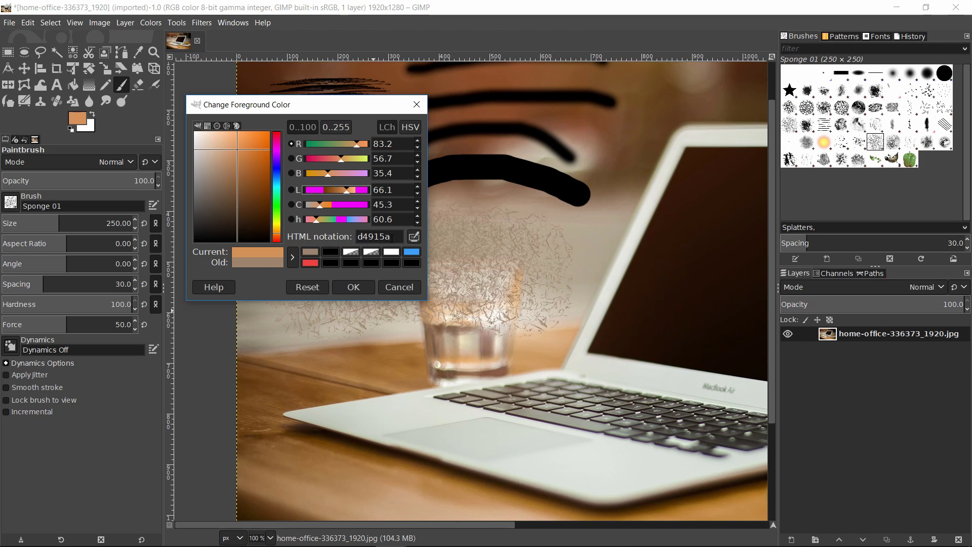
# - Highlight the foreground color's HTML notation code
pyautogui.moveTo(391, 238); pyautogui.dragTo(354, 238)
pyautogui.click(363, 237)
pyautogui.click(379, 236)
pyautogui.doubleClick(379, 237)
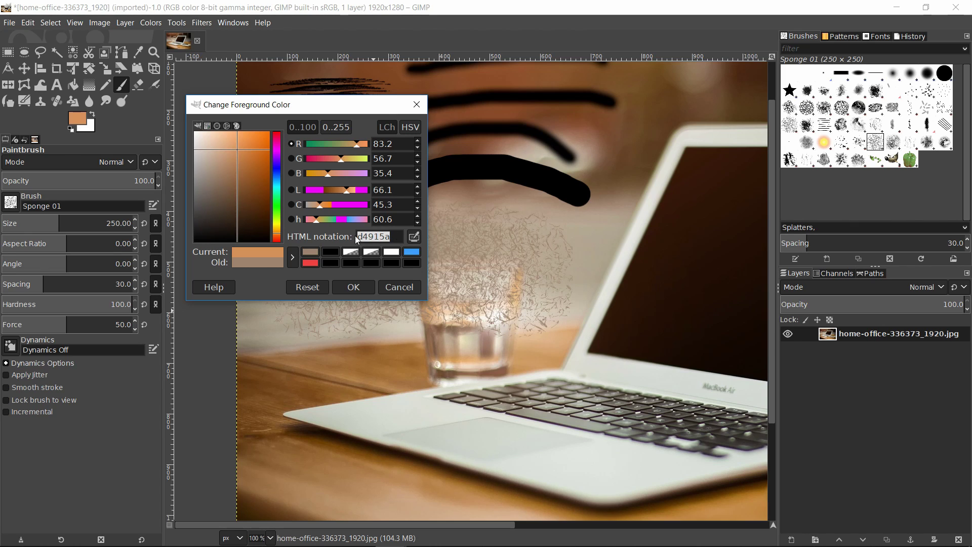
pyautogui.click(392, 239)
# - Pick brown a06230 and teal 30a081 and add each of them to the color history
pyautogui.moveTo(258, 176); pyautogui.dragTo(248, 172)
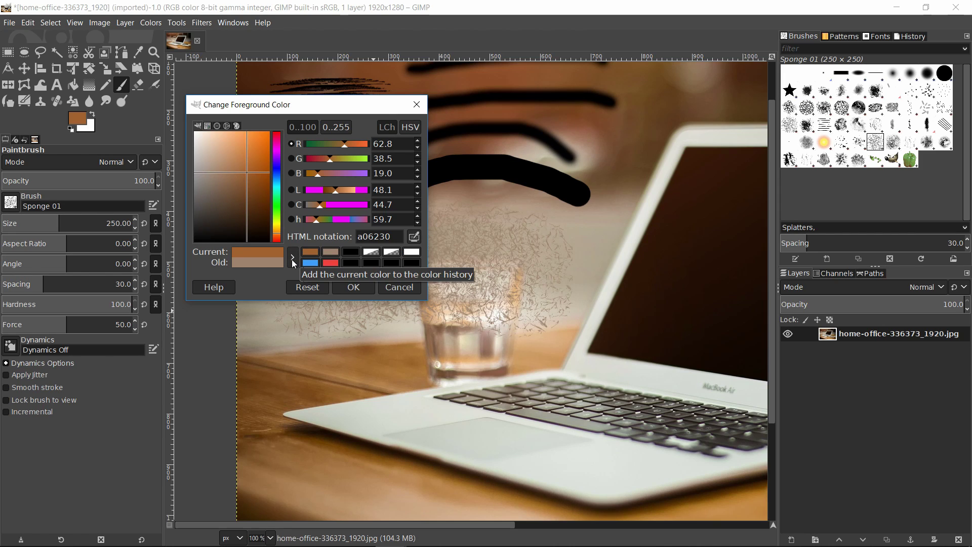
pyautogui.click(293, 259)
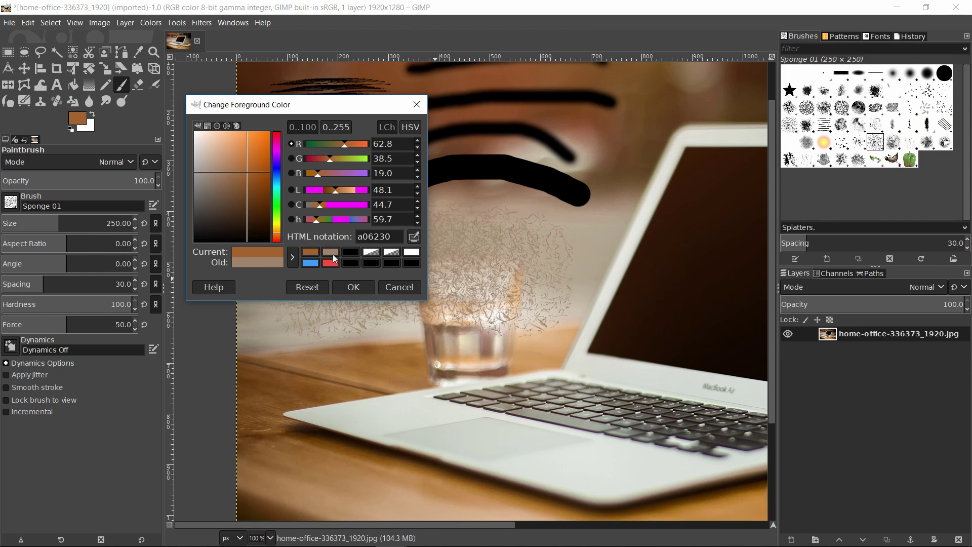
pyautogui.click(279, 178)
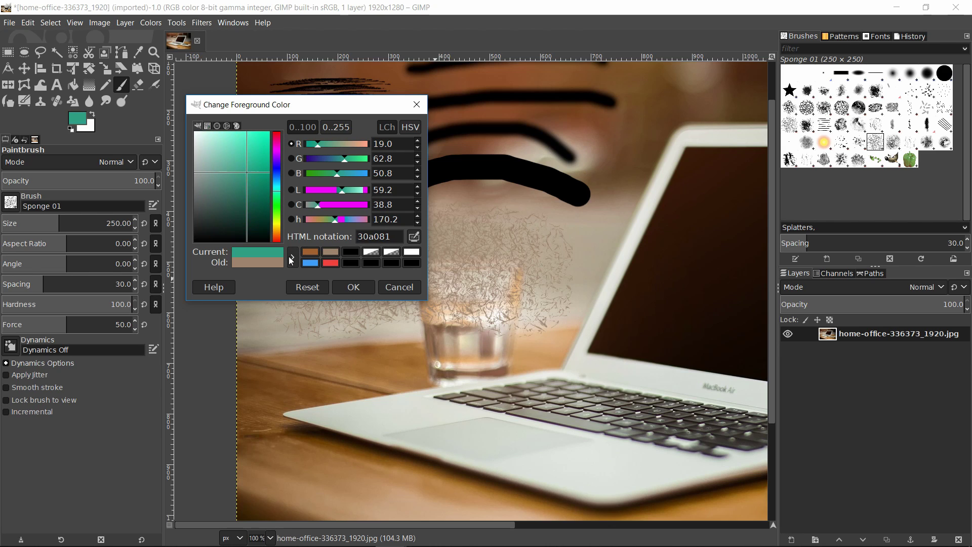
pyautogui.click(293, 257)
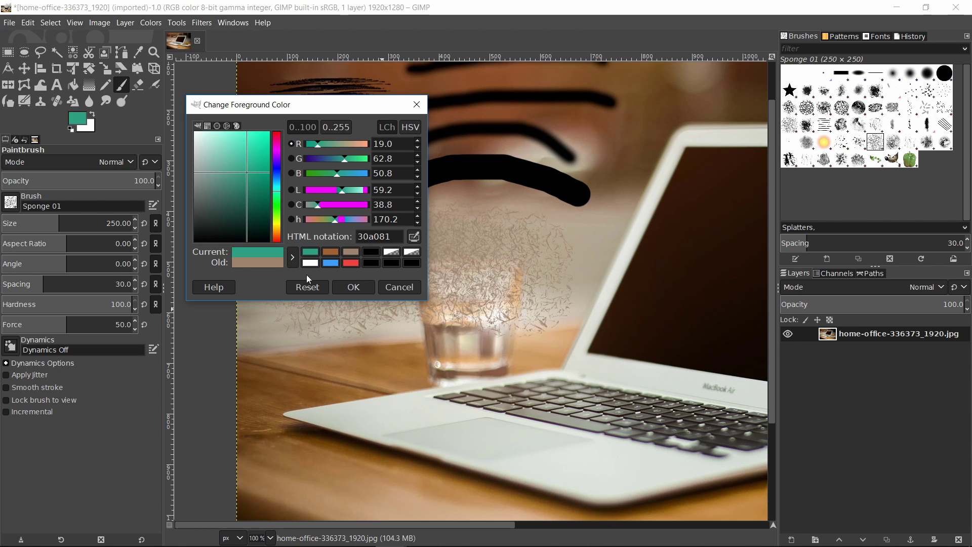
# - Set the foreground color to dark green 317645 and paint Sponge 01 texture across the glass and the laptop's near edge
pyautogui.click(398, 375)
pyautogui.click(239, 191)
pyautogui.moveTo(279, 203); pyautogui.dragTo(278, 200)
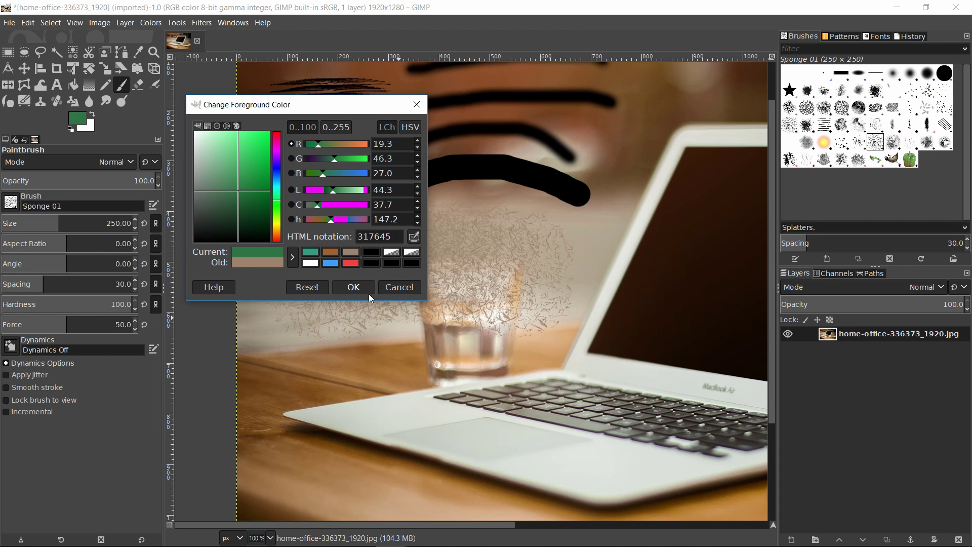
pyautogui.click(353, 287)
pyautogui.moveTo(289, 319)
pyautogui.mouseDown()
pyautogui.moveTo(439, 291)
pyautogui.moveTo(580, 305)
pyautogui.mouseUp()
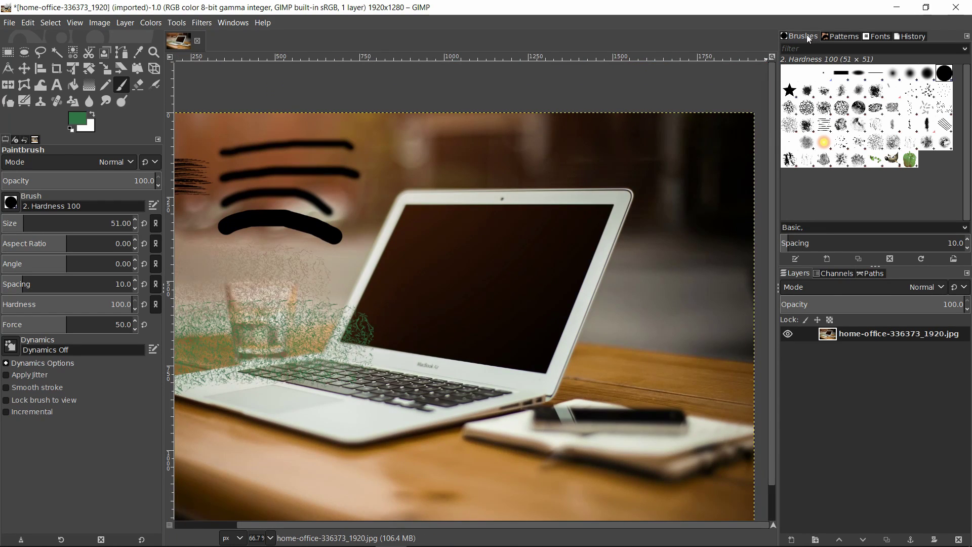
# - Choose the Leopard pattern and select a rectangle about 393 × 176 px on the blurred background beside the laptop screen
pyautogui.click(832, 36)
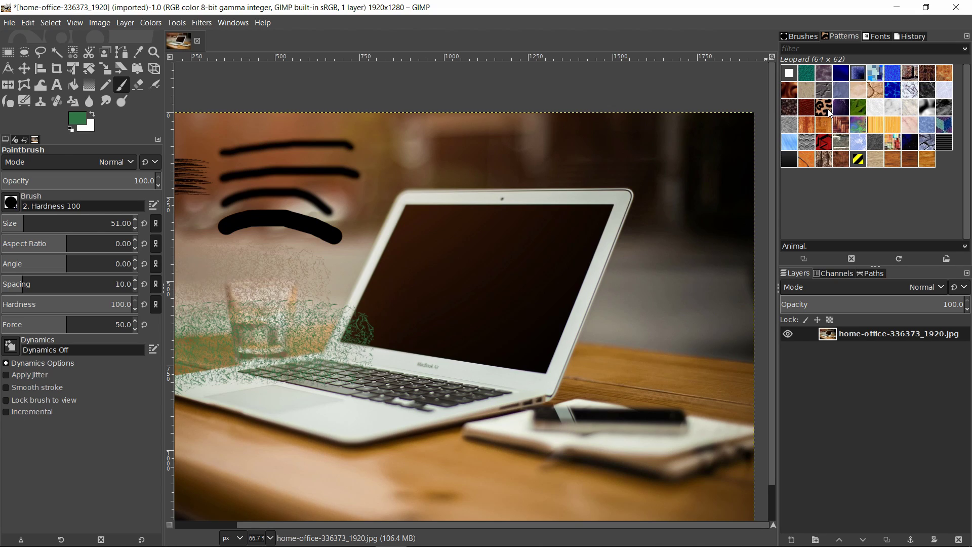
pyautogui.moveTo(407, 173); pyautogui.dragTo(308, 135)
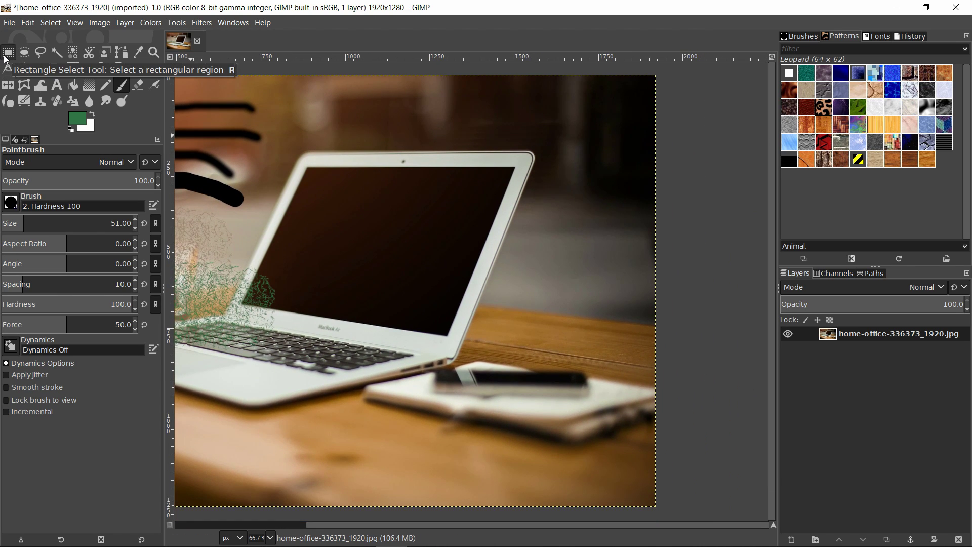
pyautogui.scroll(-2, 506, 101)
pyautogui.scroll(1, 547, 198)
pyautogui.hscroll(2, 507, 215)
pyautogui.moveTo(483, 210); pyautogui.dragTo(615, 269)
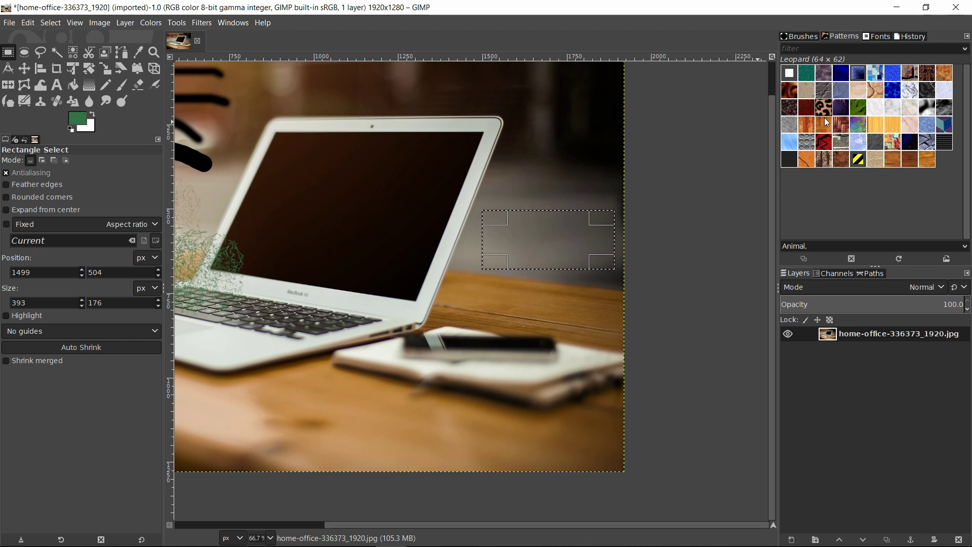
# - Fill the rectangular selection with the Leopard pattern and clear the selection
pyautogui.rightClick(541, 238)
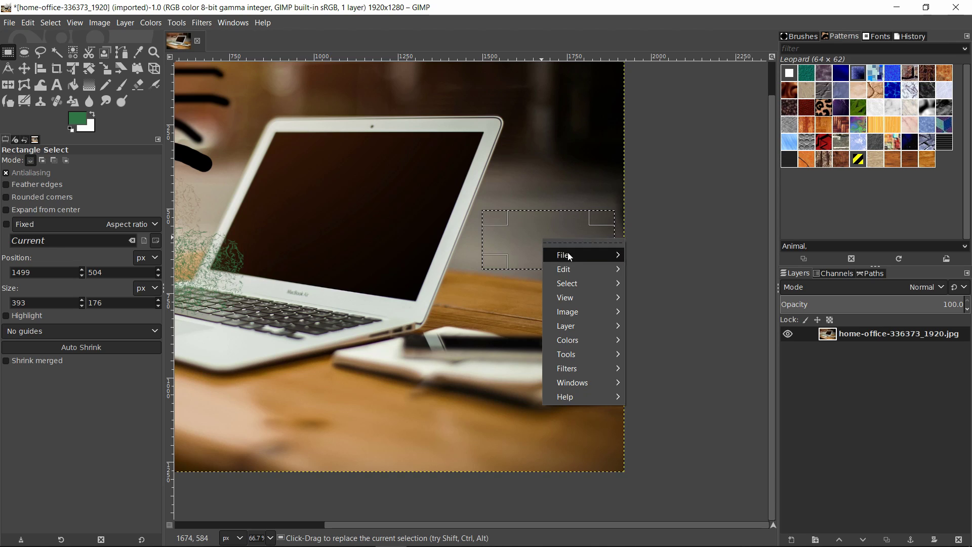
pyautogui.moveTo(595, 269)
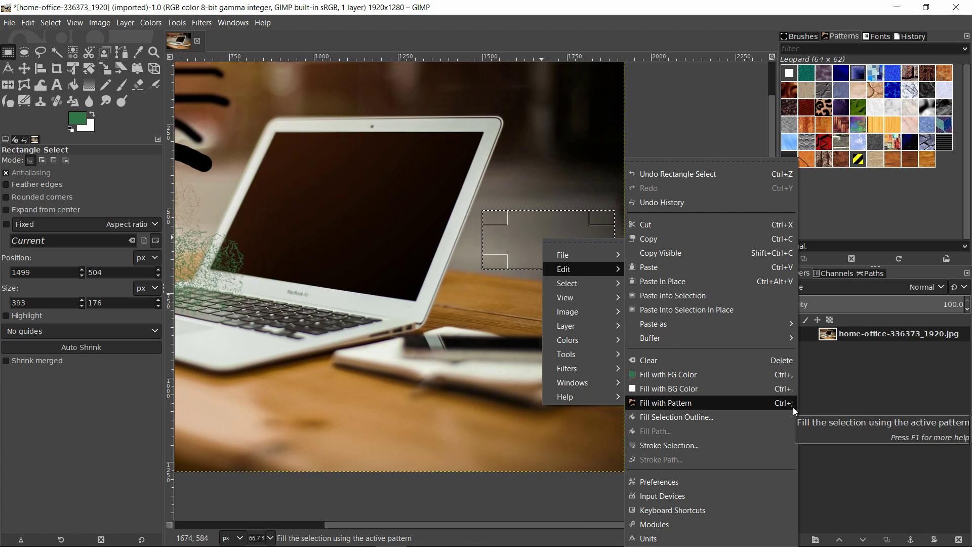
pyautogui.click(771, 405)
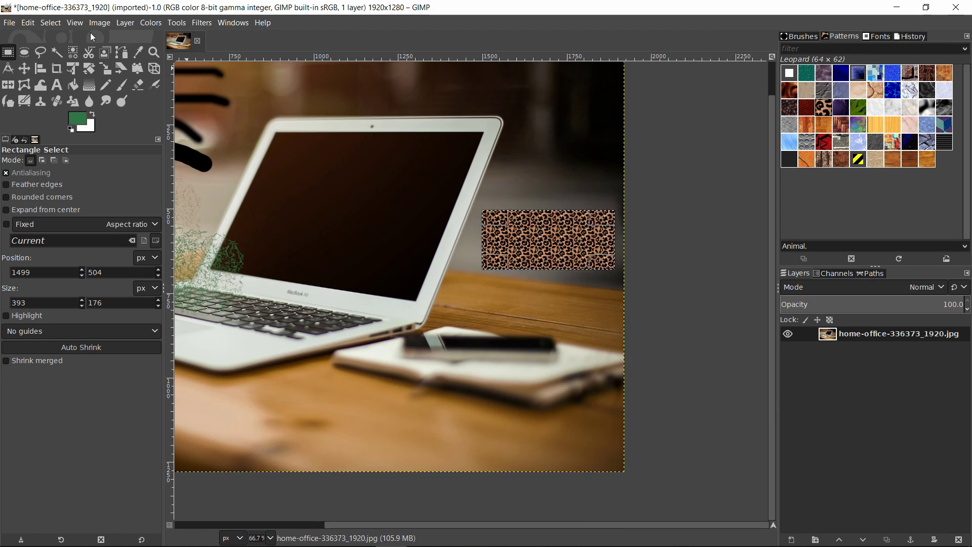
pyautogui.click(571, 195)
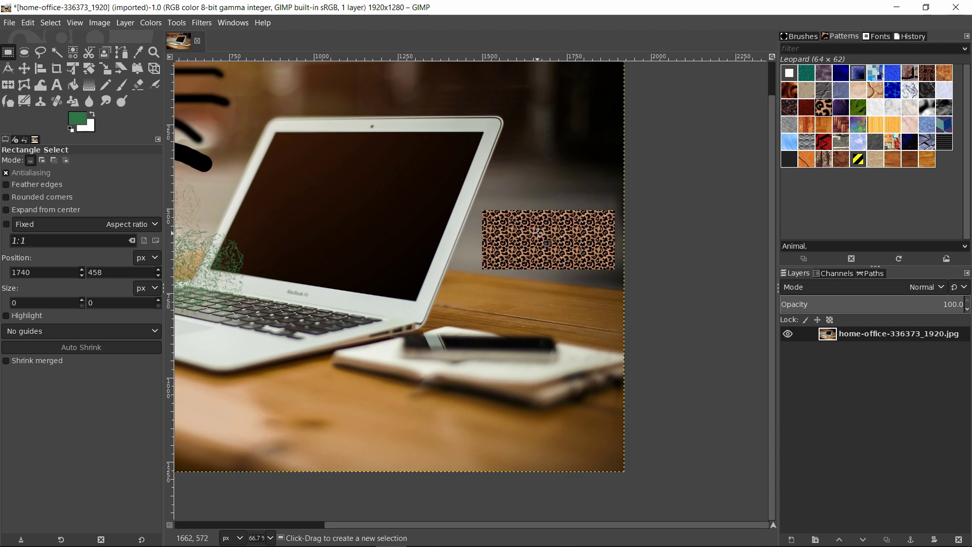
# - Examine the leopard-filled rectangle beside the laptop up close
pyautogui.scroll(1, 526, 233)
pyautogui.keyDown('ctrl'); pyautogui.scroll(3, 593, 290); pyautogui.keyUp('ctrl')
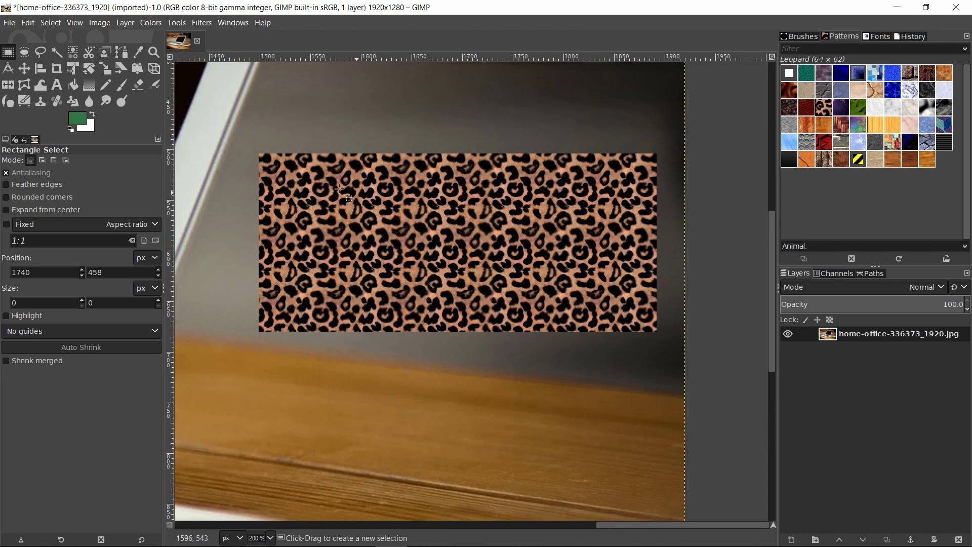
pyautogui.keyDown('ctrl'); pyautogui.scroll(-1, 642, 187); pyautogui.keyUp('ctrl')
pyautogui.scroll(2, 642, 186)
pyautogui.hscroll(-2, 642, 187)
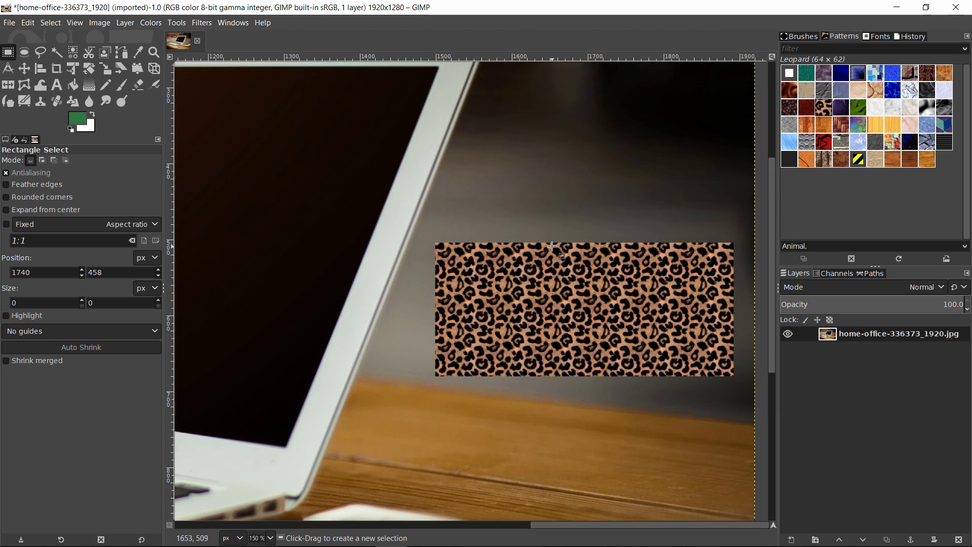
pyautogui.moveTo(549, 245); pyautogui.dragTo(497, 278)
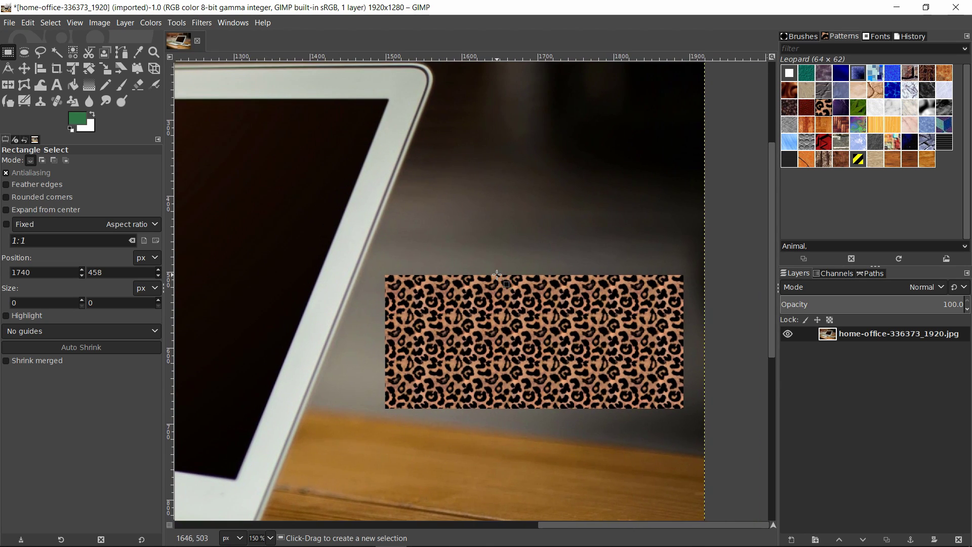
pyautogui.press('ctrl')
pyautogui.scroll(-1, 590, 342)
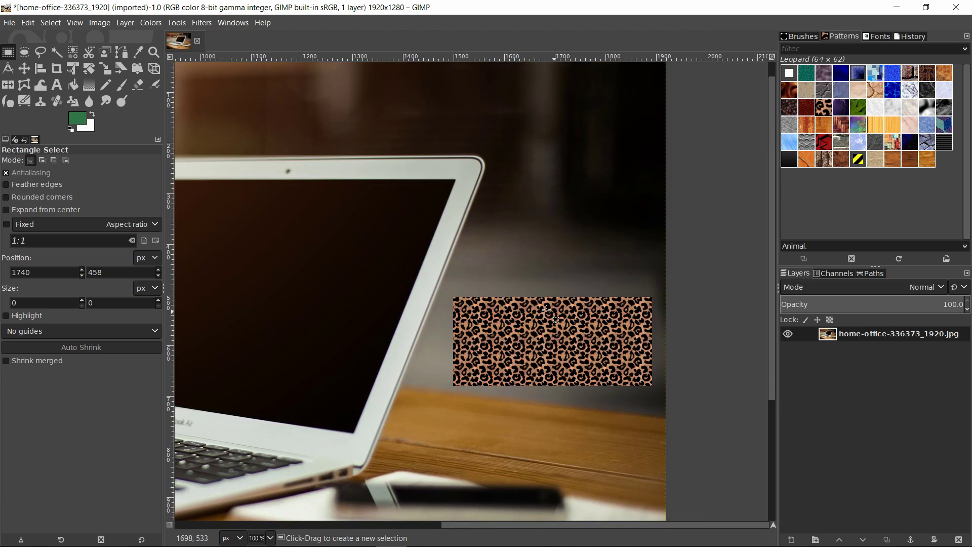
pyautogui.moveTo(570, 340); pyautogui.dragTo(648, 333)
# - Browse the list of available fonts
pyautogui.click(875, 37)
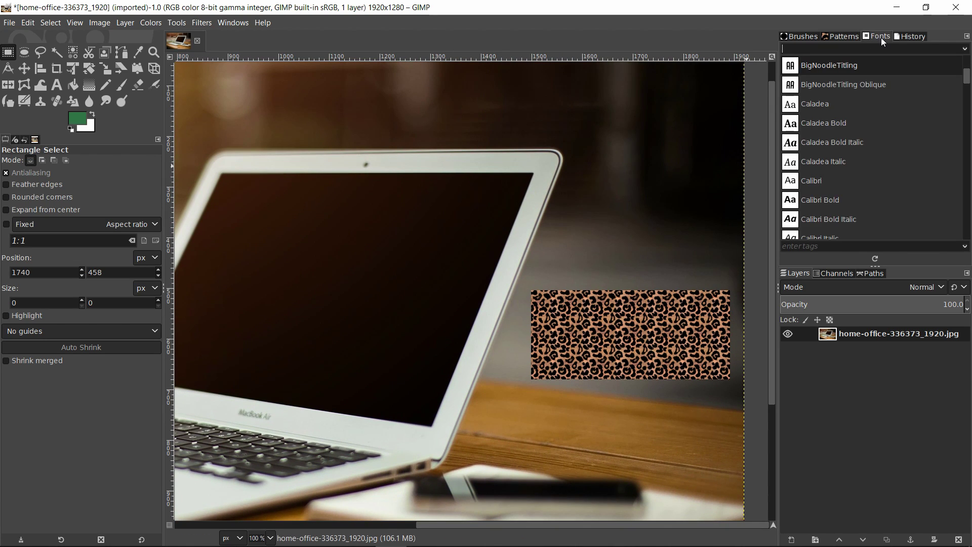
pyautogui.scroll(5, 887, 110)
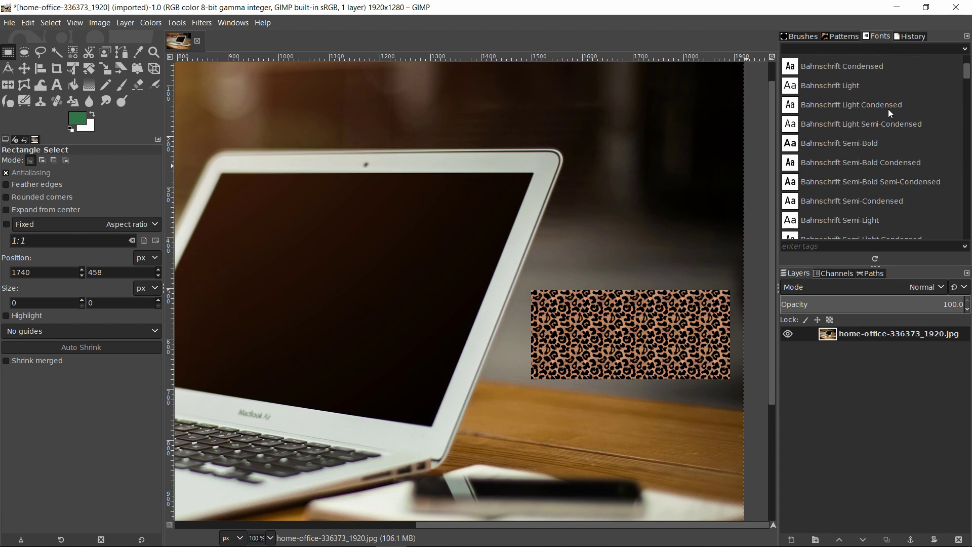
pyautogui.scroll(3, 887, 116)
pyautogui.scroll(-8, 883, 102)
pyautogui.scroll(-6, 881, 103)
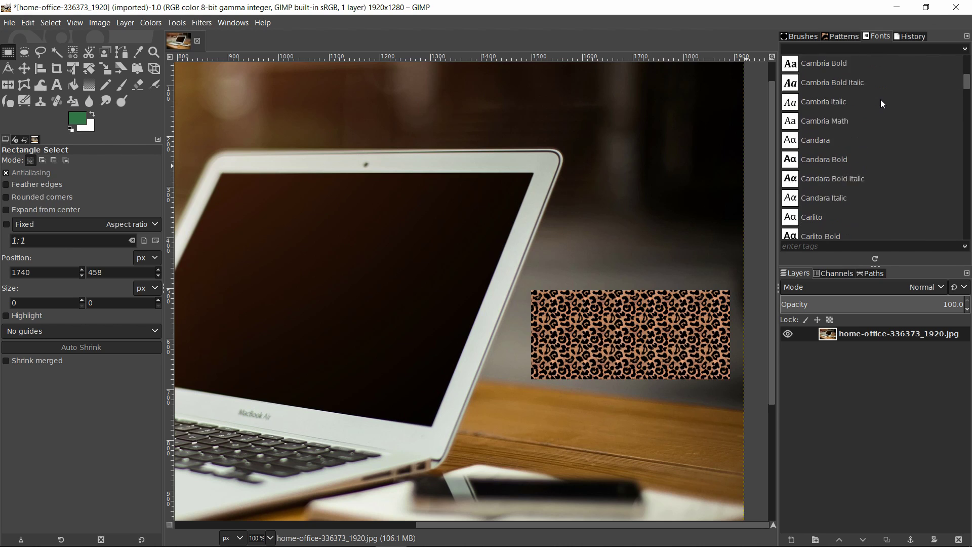
pyautogui.scroll(-1, 881, 103)
pyautogui.moveTo(692, 98); pyautogui.dragTo(678, 169)
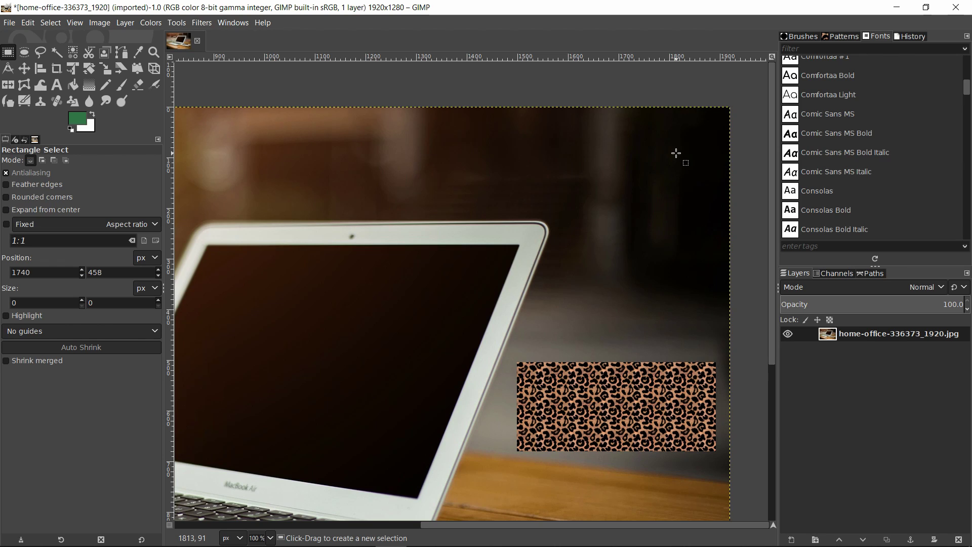
pyautogui.scroll(5, 825, 126)
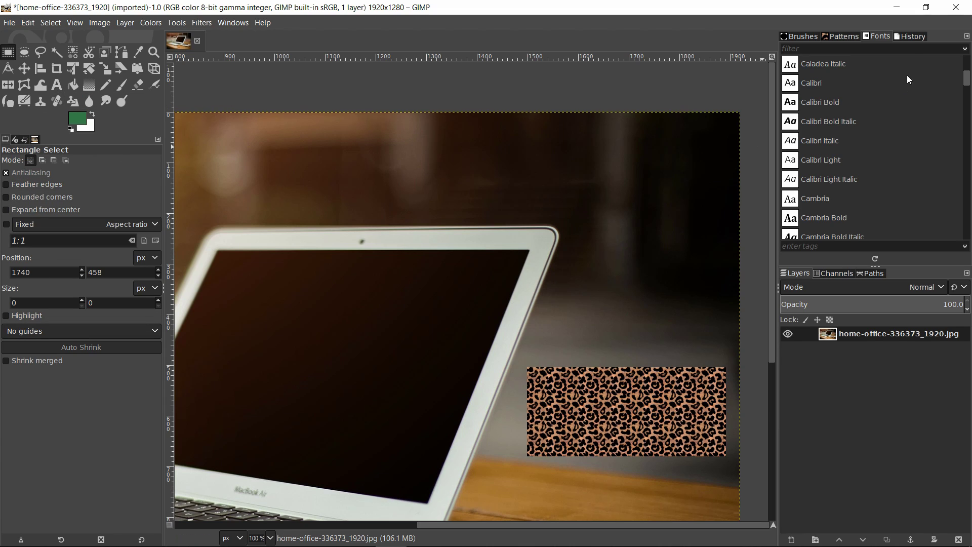
# - Look through the document history of recently opened images
pyautogui.click(910, 36)
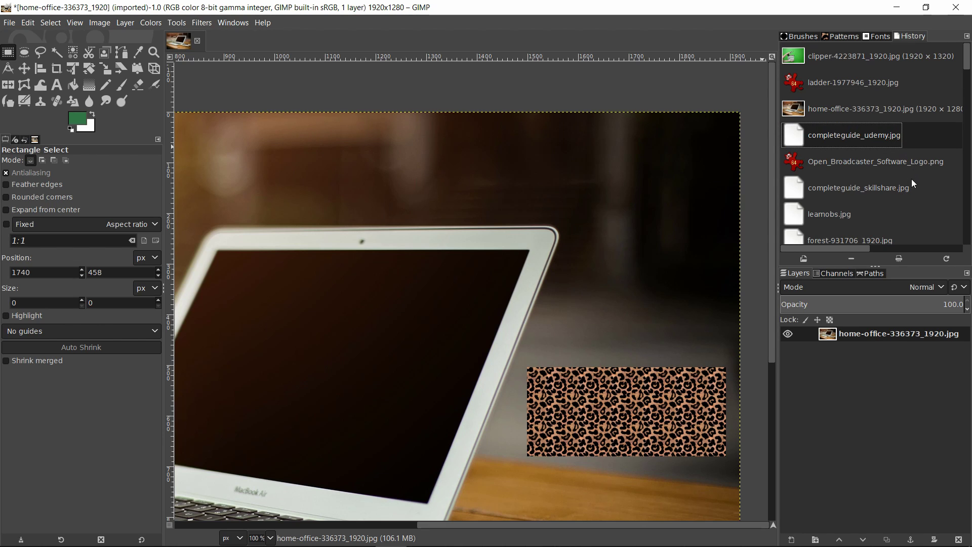
pyautogui.scroll(-3, 912, 171)
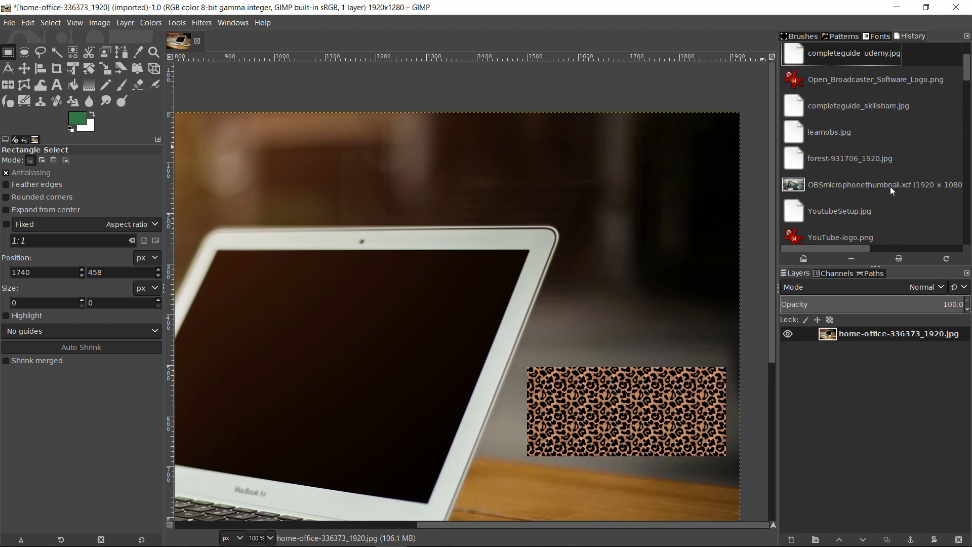
pyautogui.moveTo(899, 192)
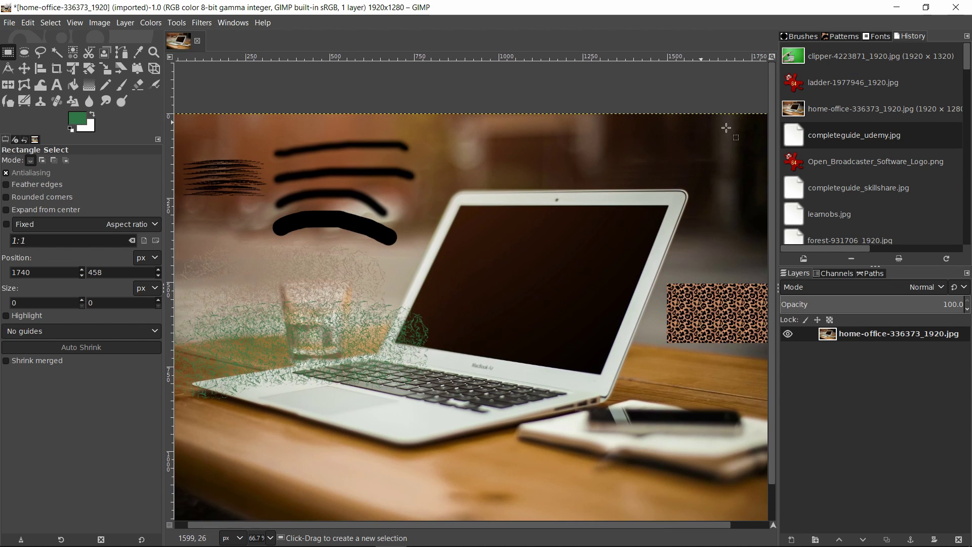
pyautogui.hscroll(3, 698, 174)
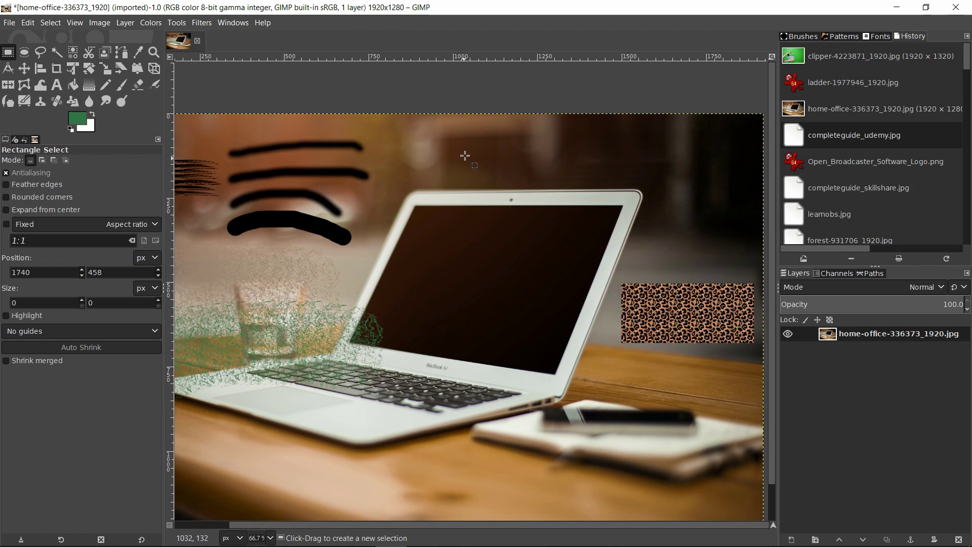
pyautogui.hscroll(-5, 469, 157)
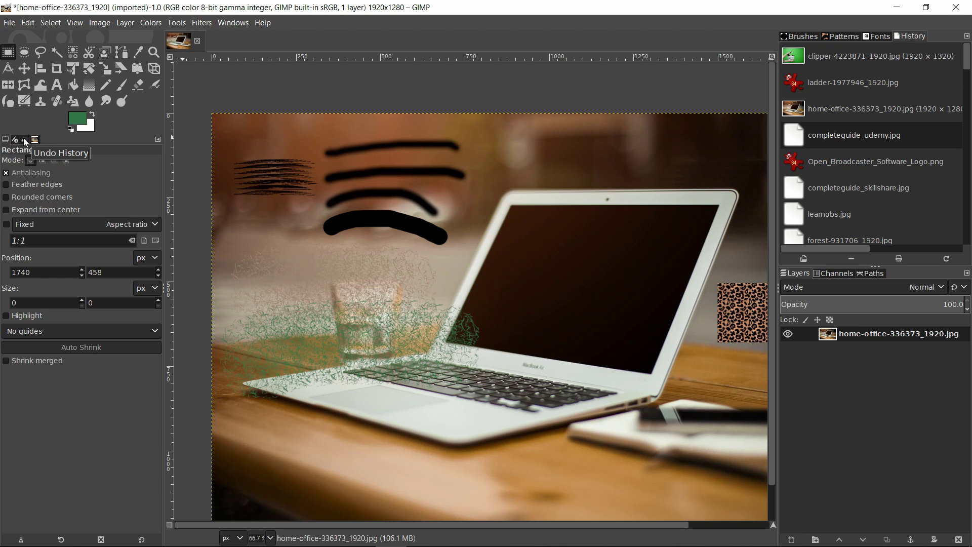
# - Show the image's undo history and review the recorded edits
pyautogui.click(23, 141)
pyautogui.moveTo(428, 226); pyautogui.dragTo(391, 173)
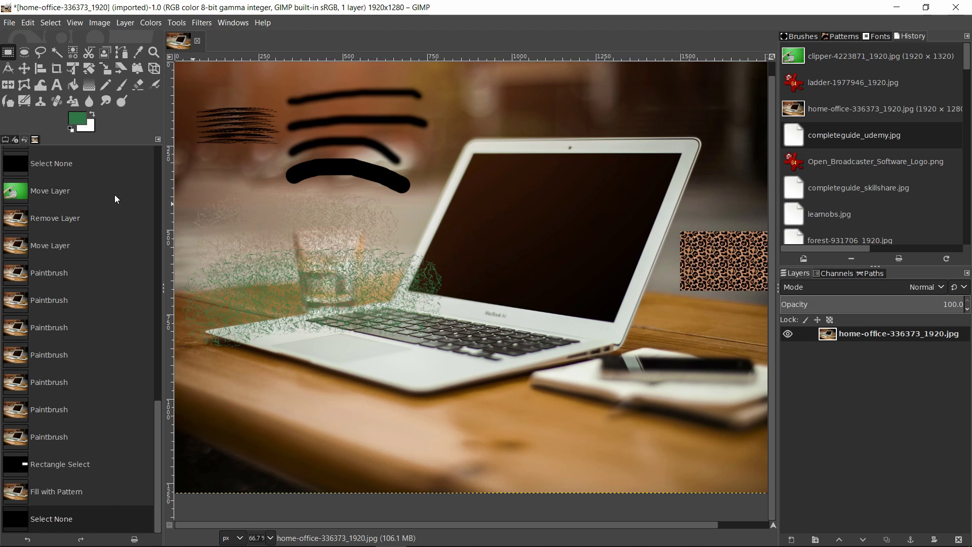
pyautogui.scroll(8, 111, 347)
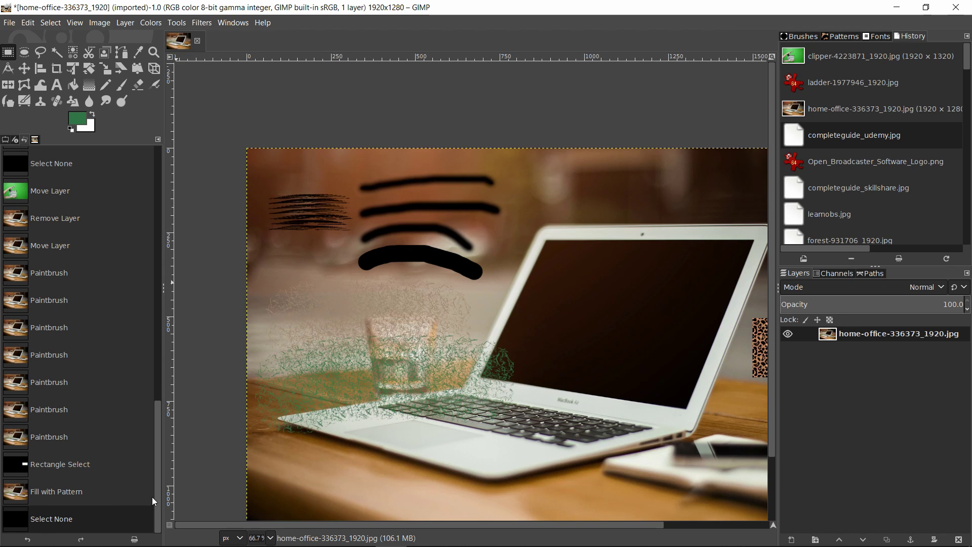
# - Step back through the undo history to the last Paintbrush entry, before the rectangle selection and pattern fill
pyautogui.moveTo(157, 500); pyautogui.dragTo(151, 215)
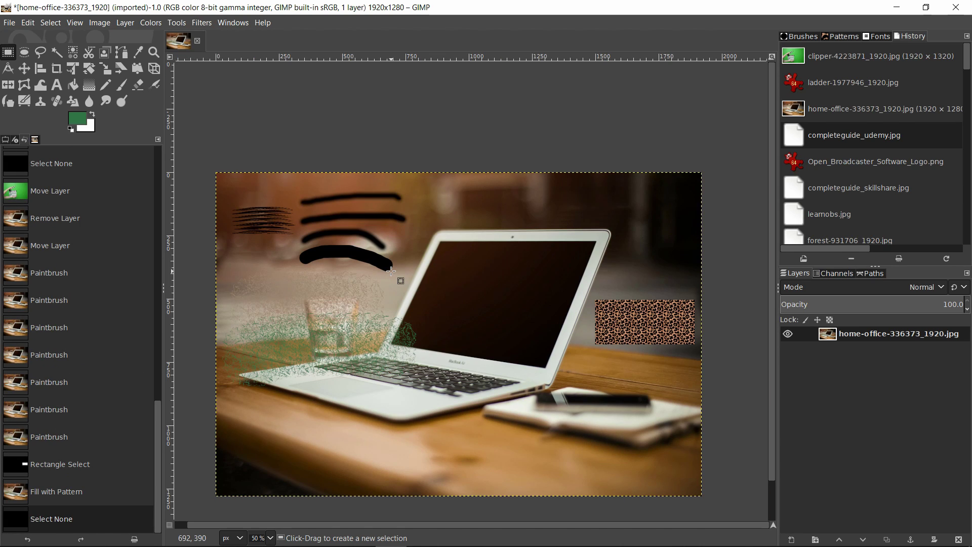
pyautogui.hotkey('ctrl', 'z')
pyautogui.hotkey('ctrl', 'z')
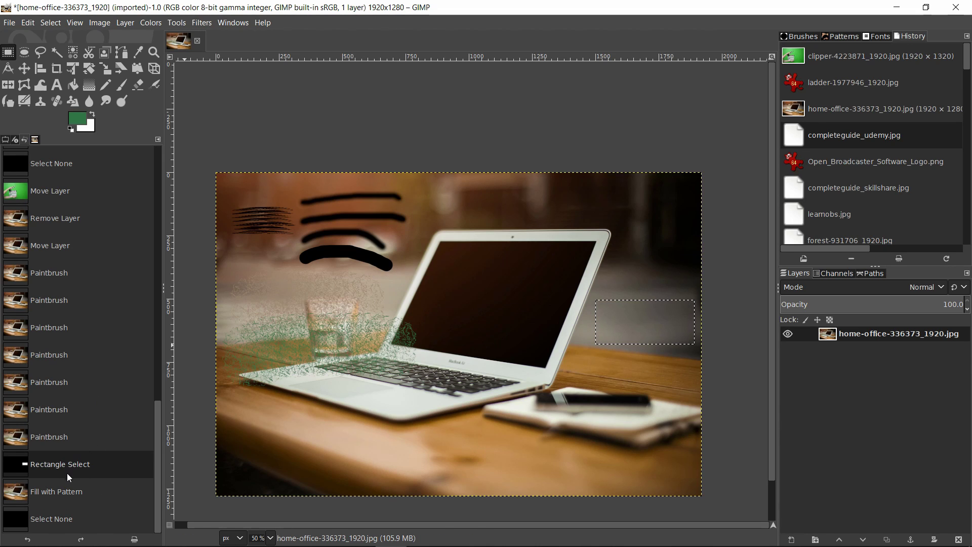
pyautogui.click(84, 437)
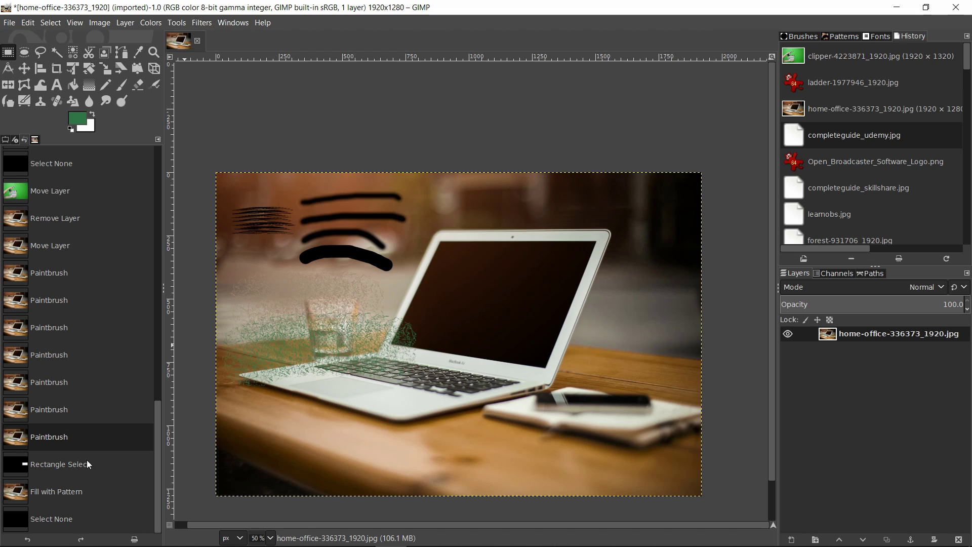
# - Redo the rectangle selection and the pattern fill beside the laptop
pyautogui.click(29, 24)
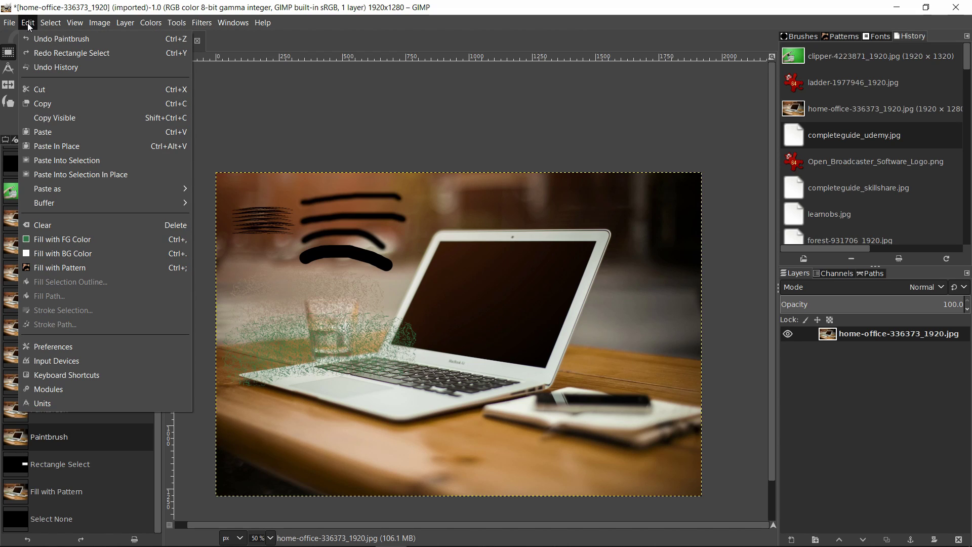
pyautogui.click(28, 22)
pyautogui.click(10, 22)
pyautogui.moveTo(28, 23)
pyautogui.click(218, 140)
pyautogui.hotkey('ctrl', 'y')
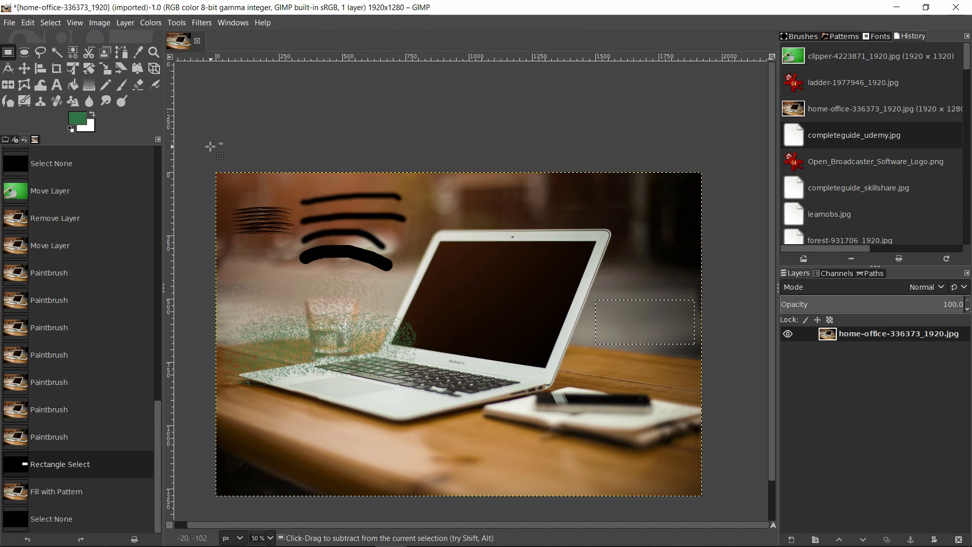
pyautogui.hotkey('ctrl', 'y')
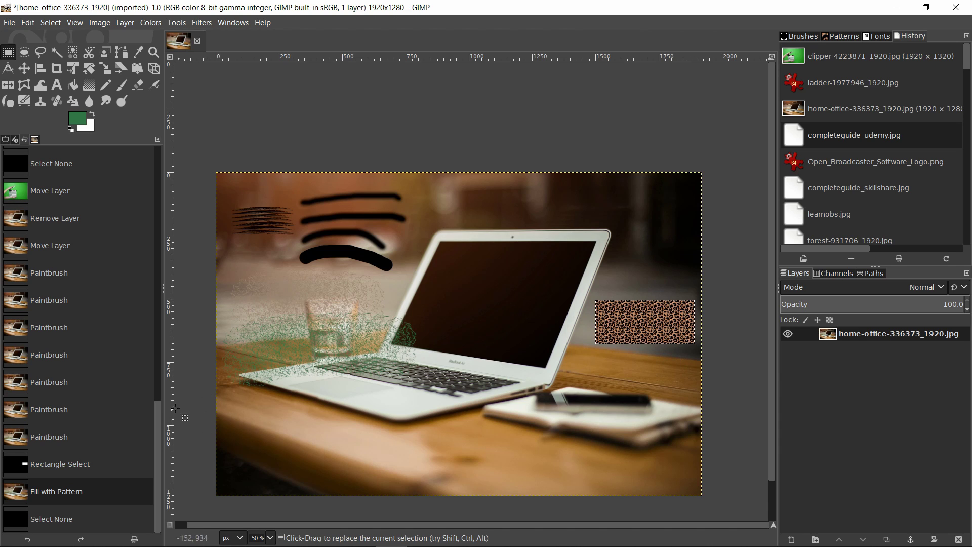
# - Revert the photo to its base image in the undo history and look over the recorded edits again
pyautogui.moveTo(153, 420); pyautogui.dragTo(160, 160)
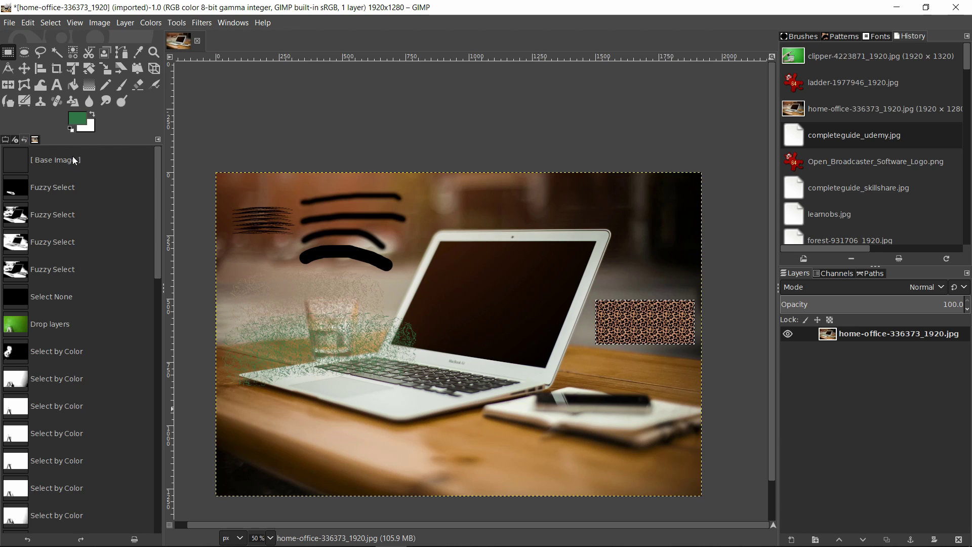
pyautogui.click(94, 157)
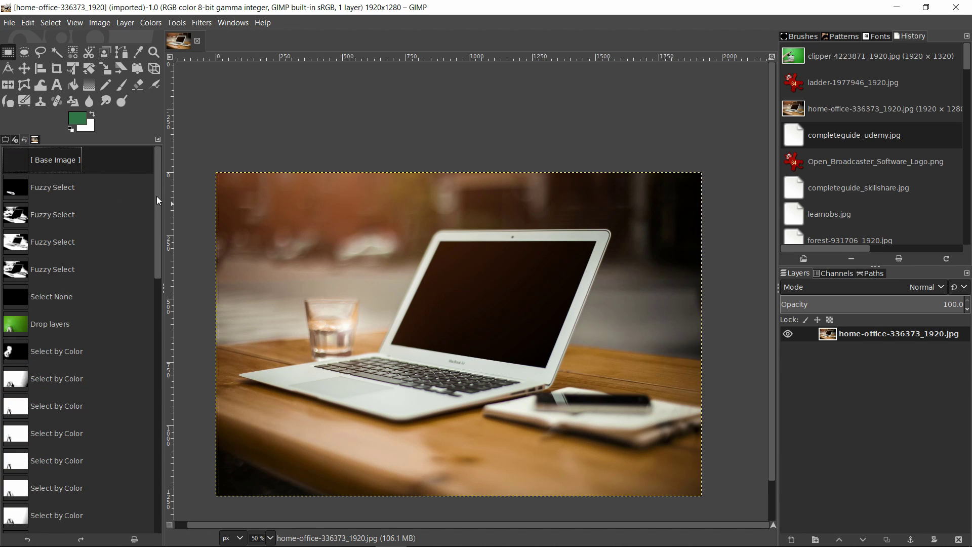
pyautogui.moveTo(159, 187)
pyautogui.mouseDown()
pyautogui.moveTo(168, 240)
pyautogui.moveTo(132, 430)
pyautogui.mouseUp()
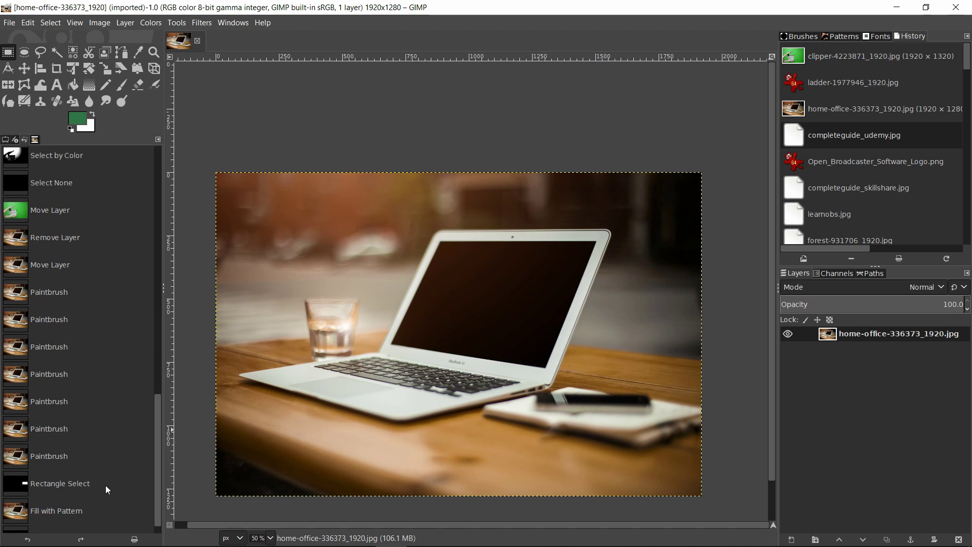
pyautogui.moveTo(105, 518); pyautogui.dragTo(44, 348)
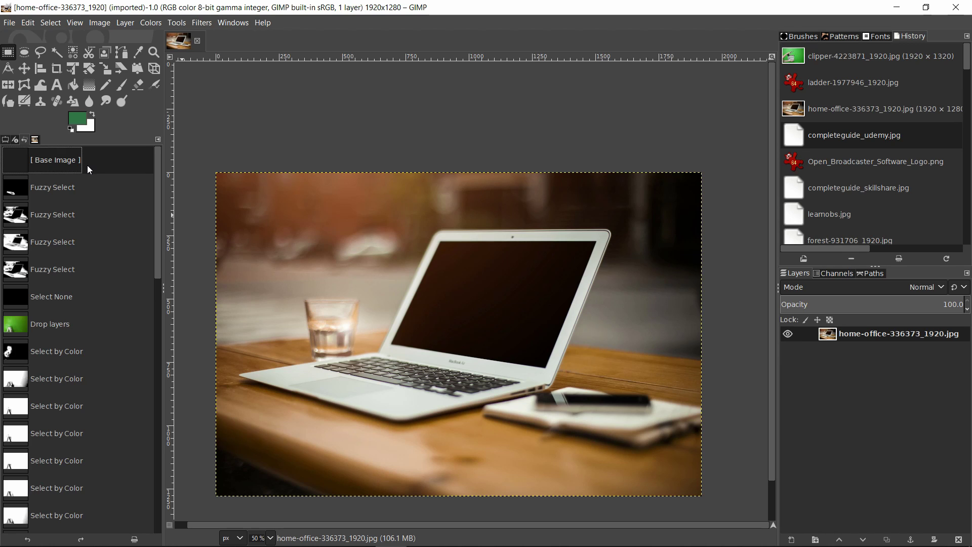
# - Paint a curved green Paintbrush stroke from beside the glass to the laptop's lid and undo it
pyautogui.click(124, 88)
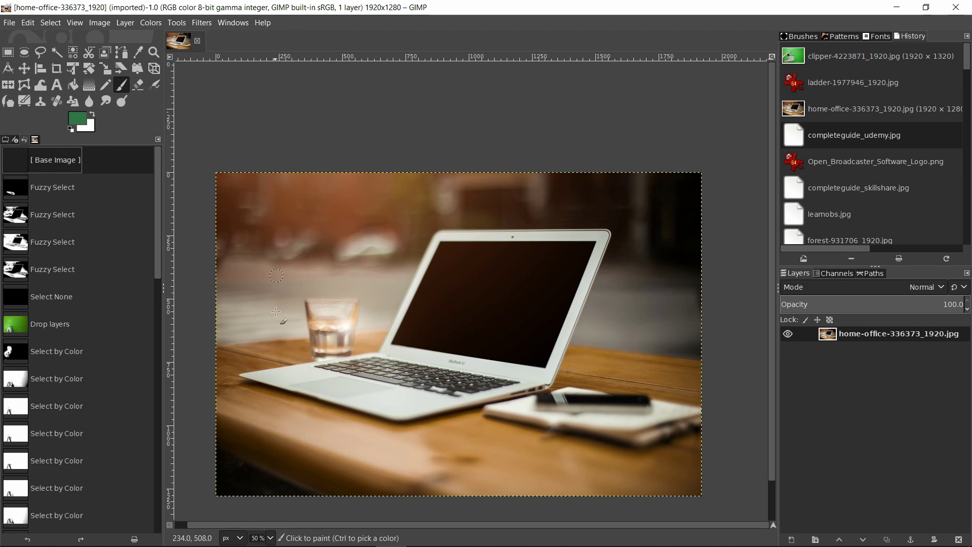
pyautogui.moveTo(274, 325); pyautogui.dragTo(451, 246)
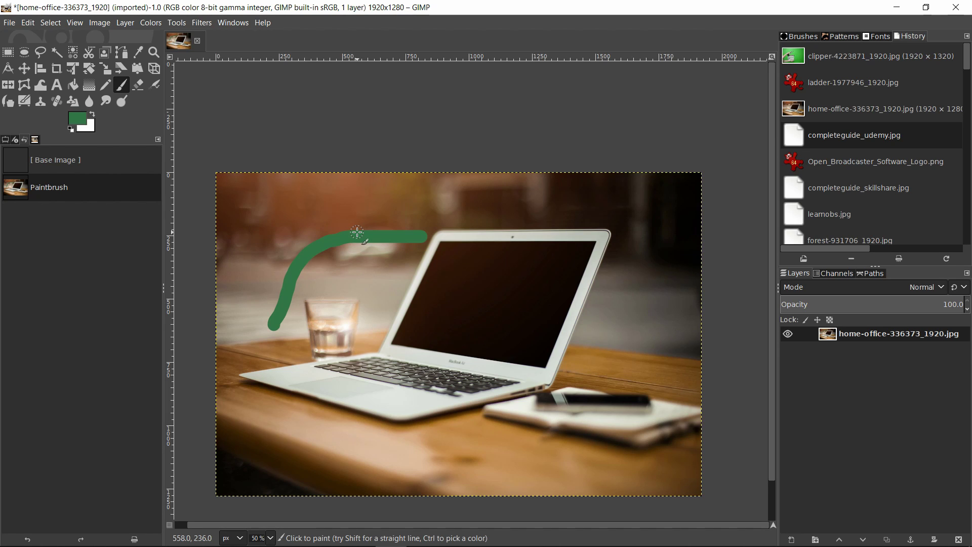
pyautogui.hotkey('ctrl', 'z')
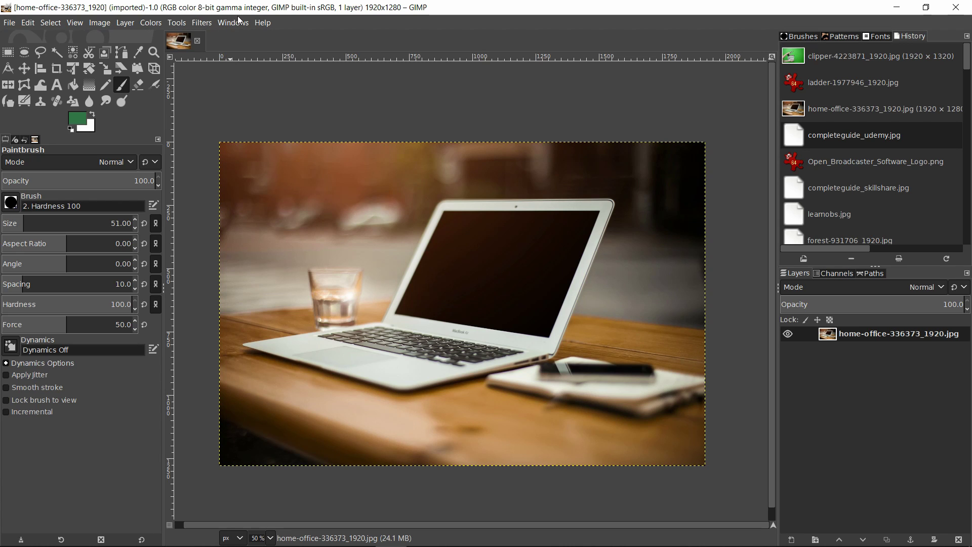
# - Add the Symmetry Painting dialog from the dockable dialogs
pyautogui.click(240, 24)
pyautogui.moveTo(251, 51)
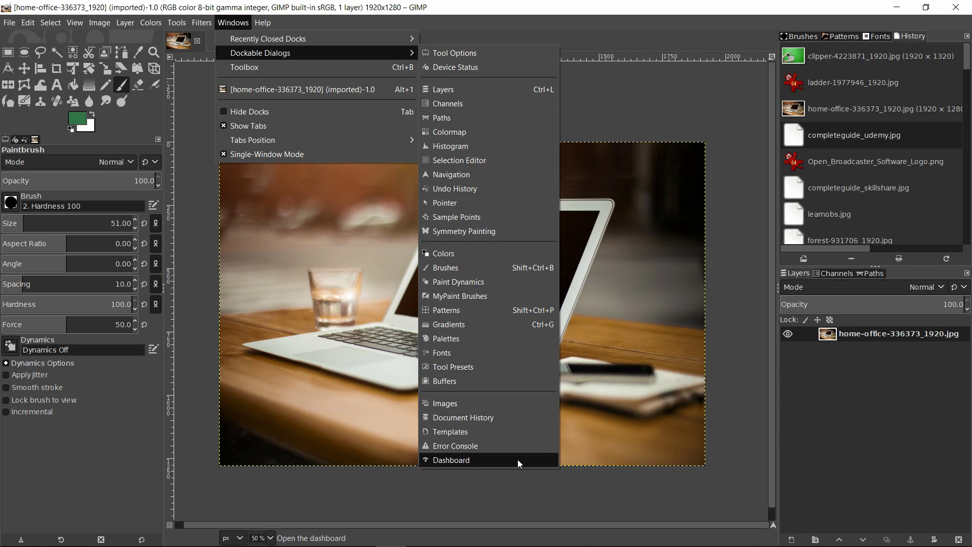
pyautogui.click(499, 230)
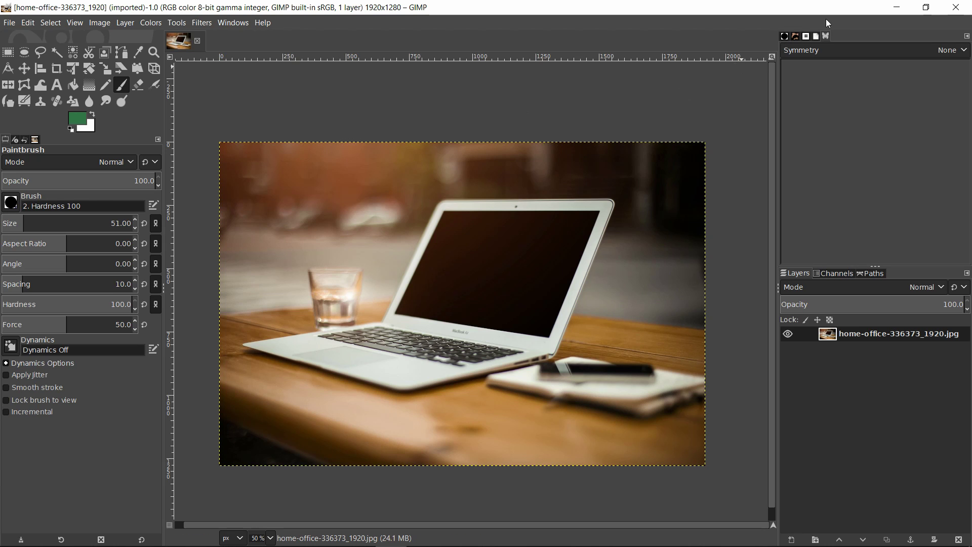
# - Try painting a stroke with Mirror and Vertical Symmetry enabled, and set the symmetry back to None
pyautogui.click(817, 47)
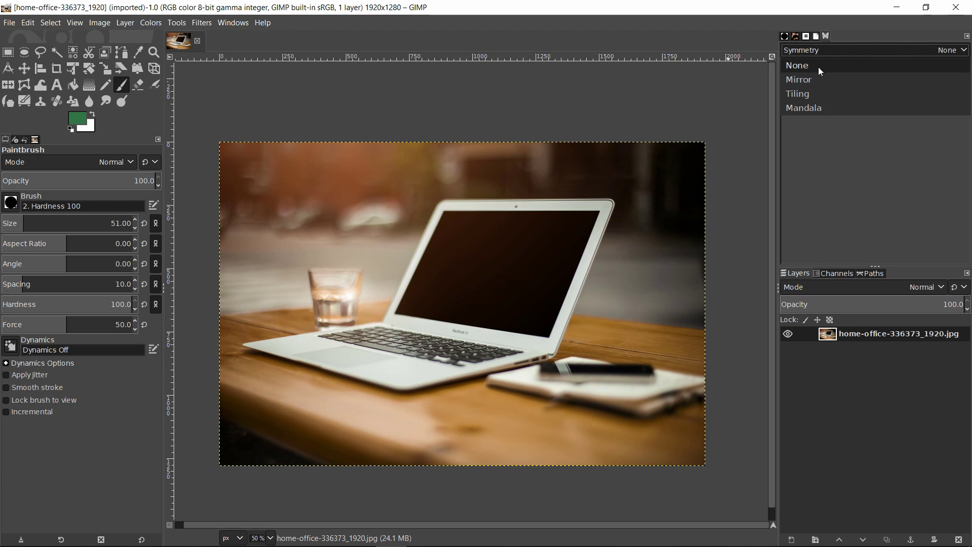
pyautogui.click(819, 81)
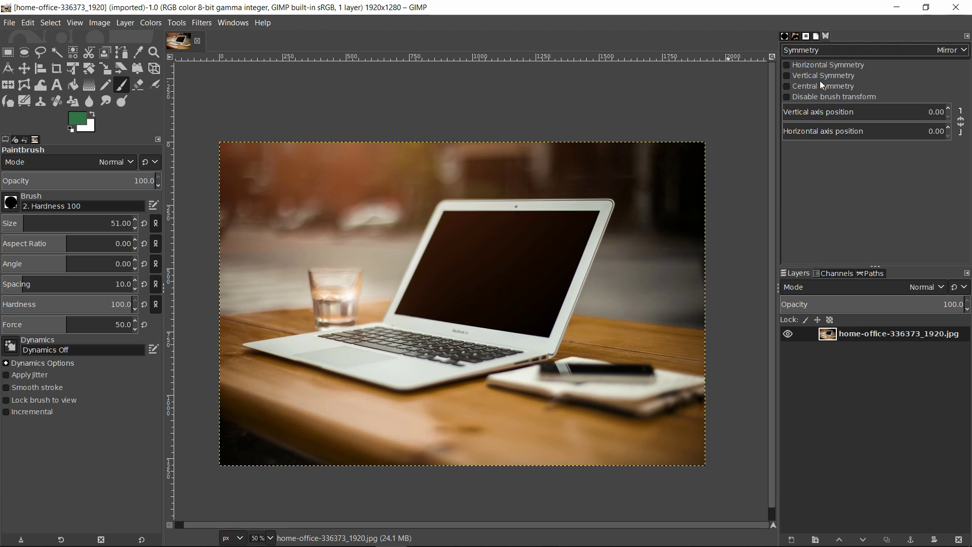
pyautogui.click(786, 75)
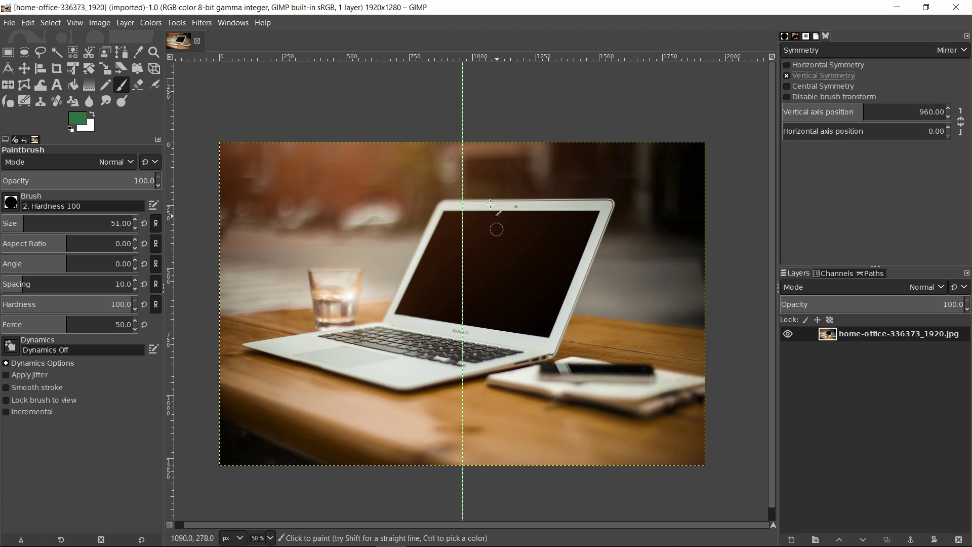
pyautogui.moveTo(405, 243)
pyautogui.mouseDown()
pyautogui.moveTo(371, 197)
pyautogui.moveTo(311, 186)
pyautogui.moveTo(271, 244)
pyautogui.moveTo(286, 313)
pyautogui.moveTo(320, 370)
pyautogui.moveTo(355, 399)
pyautogui.moveTo(392, 389)
pyautogui.moveTo(403, 349)
pyautogui.moveTo(392, 333)
pyautogui.moveTo(374, 332)
pyautogui.moveTo(368, 346)
pyautogui.moveTo(379, 362)
pyautogui.mouseUp()
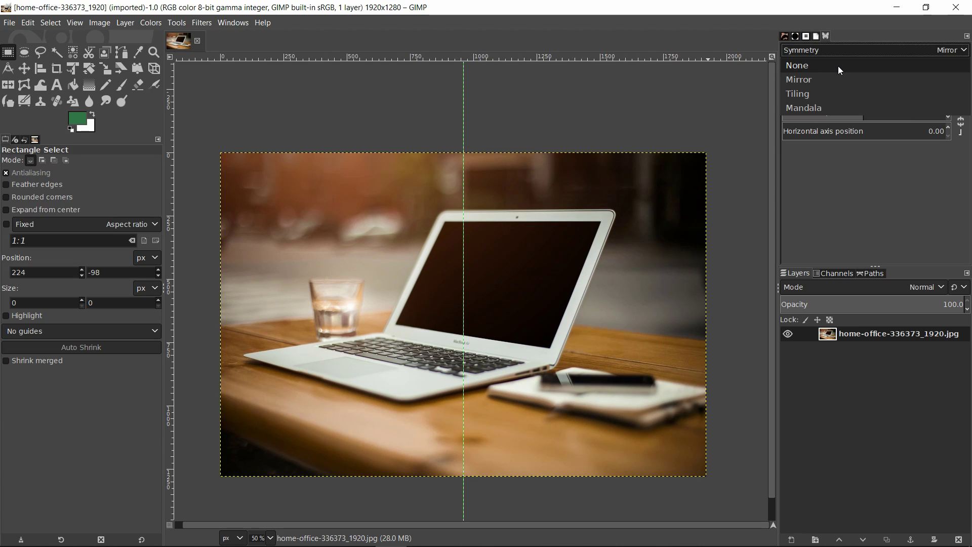
pyautogui.click(837, 66)
# - Paint two green Paintbrush strokes, one arching above the laptop and one from the glass across the screen's lower edge
pyautogui.moveTo(639, 120)
pyautogui.mouseDown()
pyautogui.moveTo(688, 104)
pyautogui.moveTo(632, 117)
pyautogui.moveTo(655, 123)
pyautogui.mouseUp()
pyautogui.press('p')
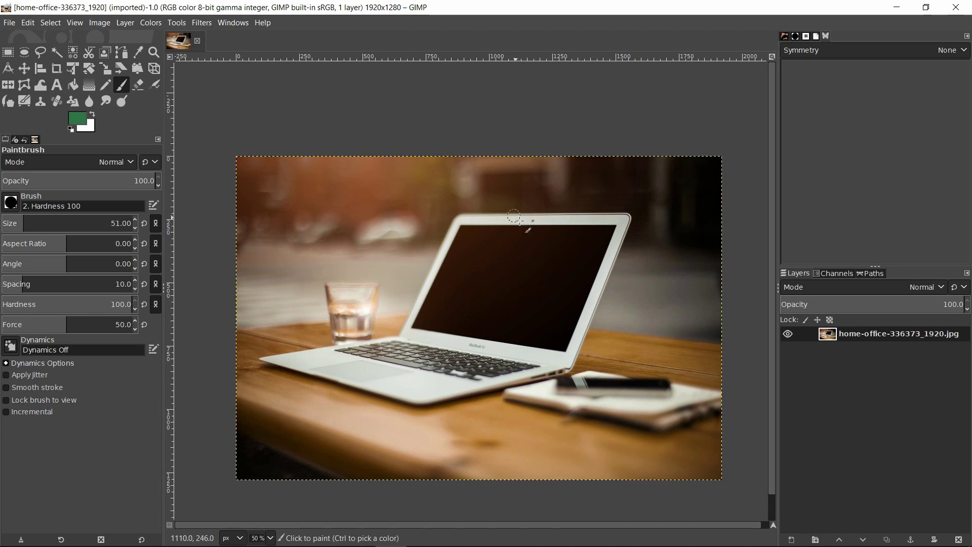
pyautogui.moveTo(272, 247); pyautogui.dragTo(598, 201)
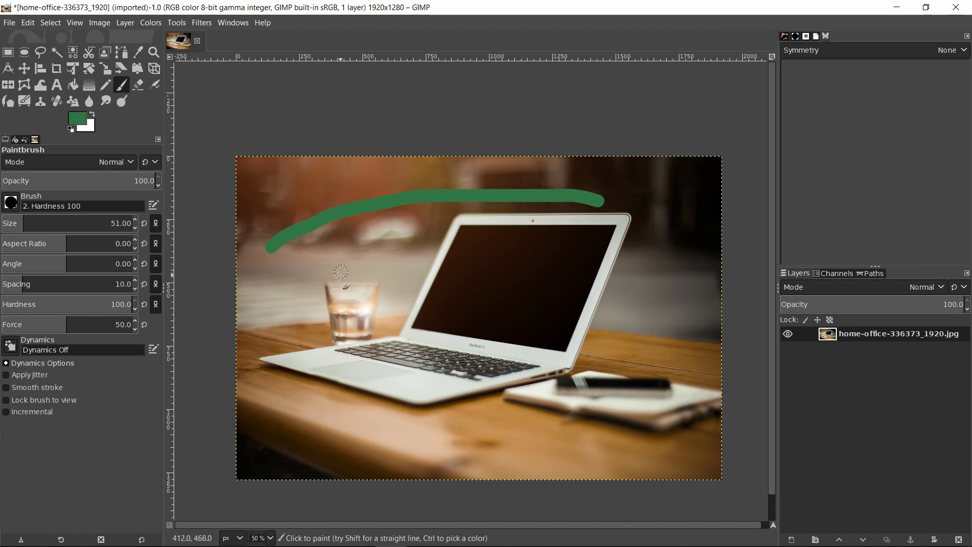
pyautogui.moveTo(337, 276); pyautogui.dragTo(559, 343)
# - Paint green strokes over the laptop and table with the Confetti brush
pyautogui.click(11, 202)
pyautogui.click(62, 277)
pyautogui.moveTo(413, 257)
pyautogui.mouseDown()
pyautogui.moveTo(662, 297)
pyautogui.moveTo(458, 356)
pyautogui.moveTo(291, 322)
pyautogui.moveTo(374, 393)
pyautogui.mouseUp()
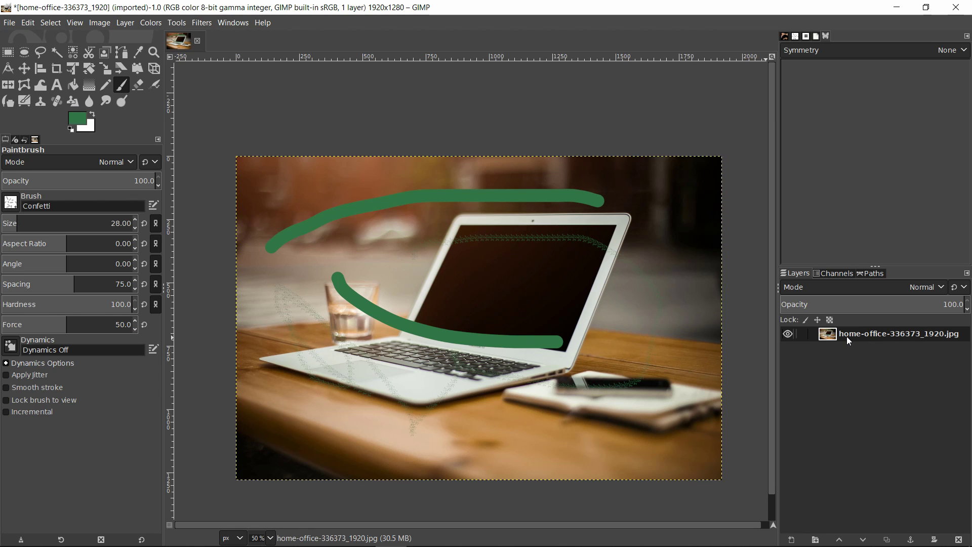
# - Erase a short part of the upper green stroke using the Eraser with the Confetti brush
pyautogui.scroll(1, 411, 202)
pyautogui.moveTo(410, 202)
pyautogui.mouseDown()
pyautogui.moveTo(471, 211)
pyautogui.moveTo(400, 225)
pyautogui.mouseUp()
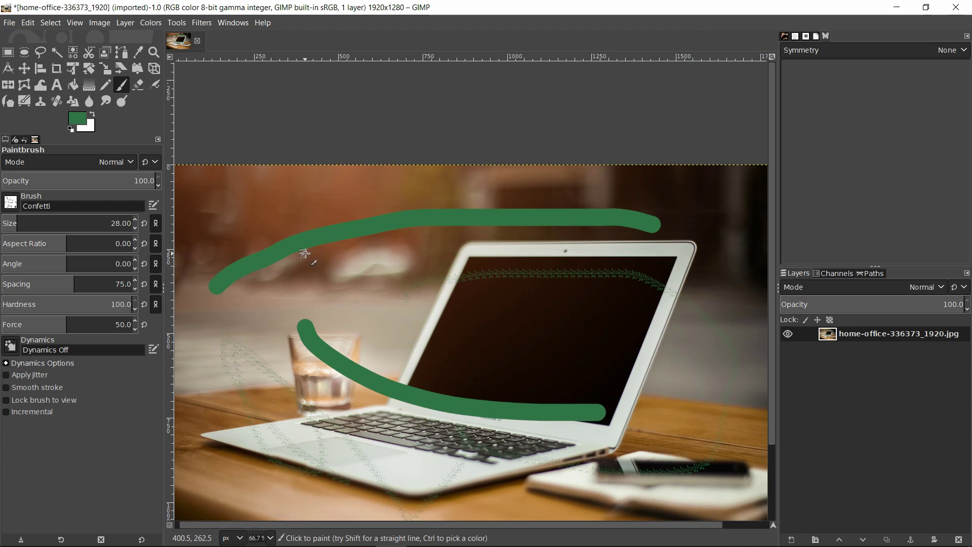
pyautogui.moveTo(305, 243); pyautogui.dragTo(379, 224)
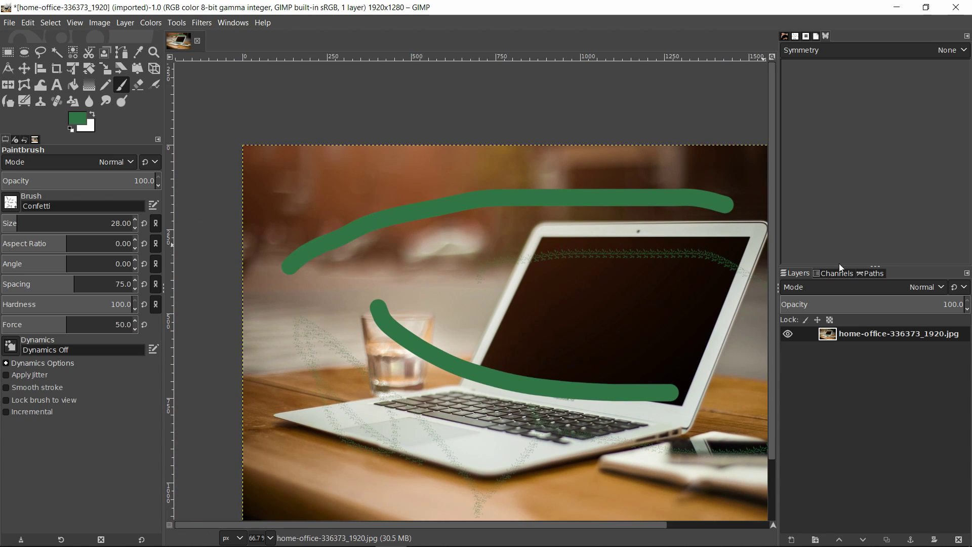
pyautogui.click(137, 84)
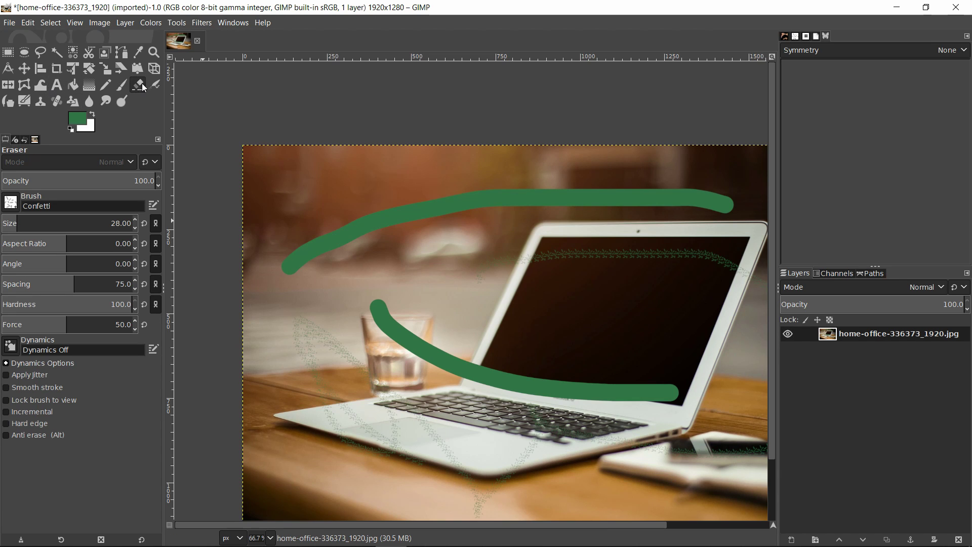
pyautogui.scroll(4, 375, 225)
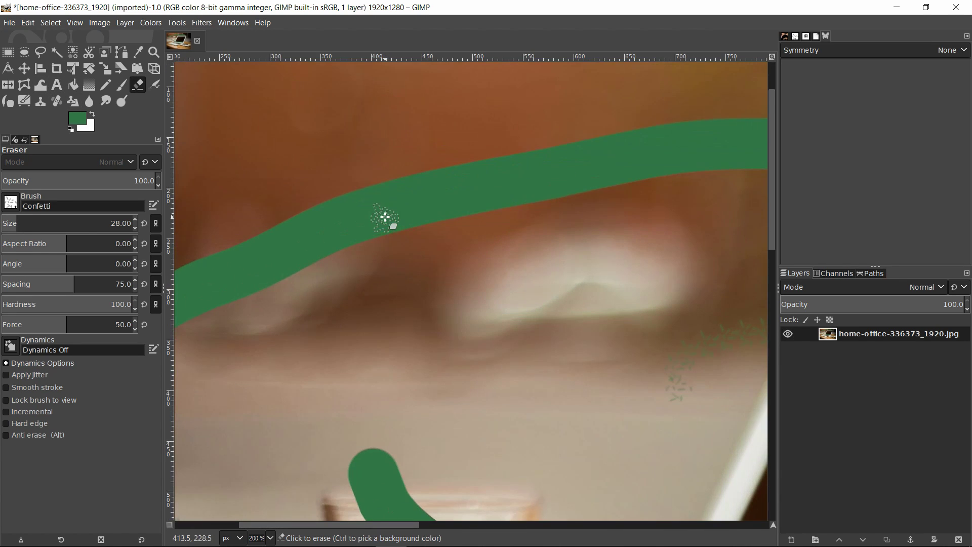
pyautogui.hscroll(-3, 331, 267)
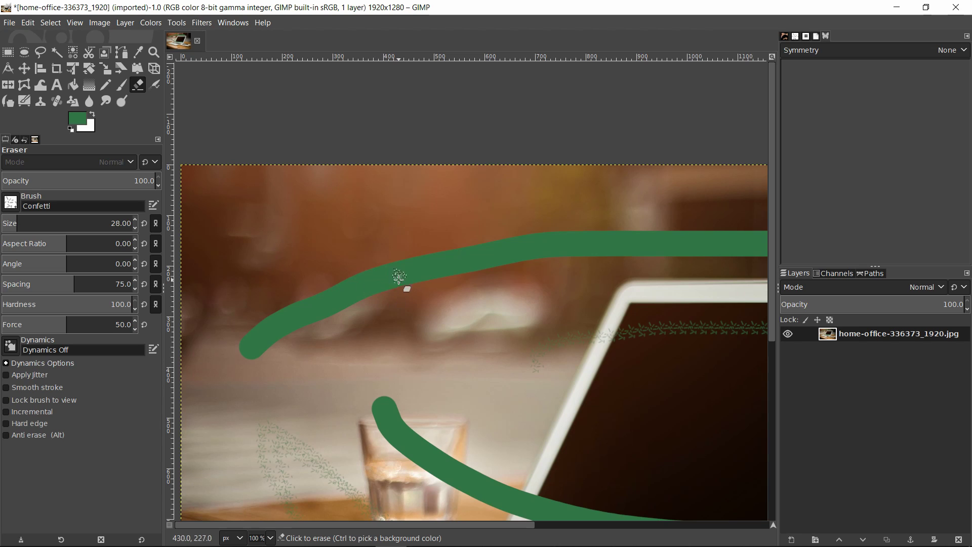
pyautogui.moveTo(400, 276)
pyautogui.mouseDown()
pyautogui.moveTo(441, 265)
pyautogui.moveTo(399, 288)
pyautogui.moveTo(455, 268)
pyautogui.mouseUp()
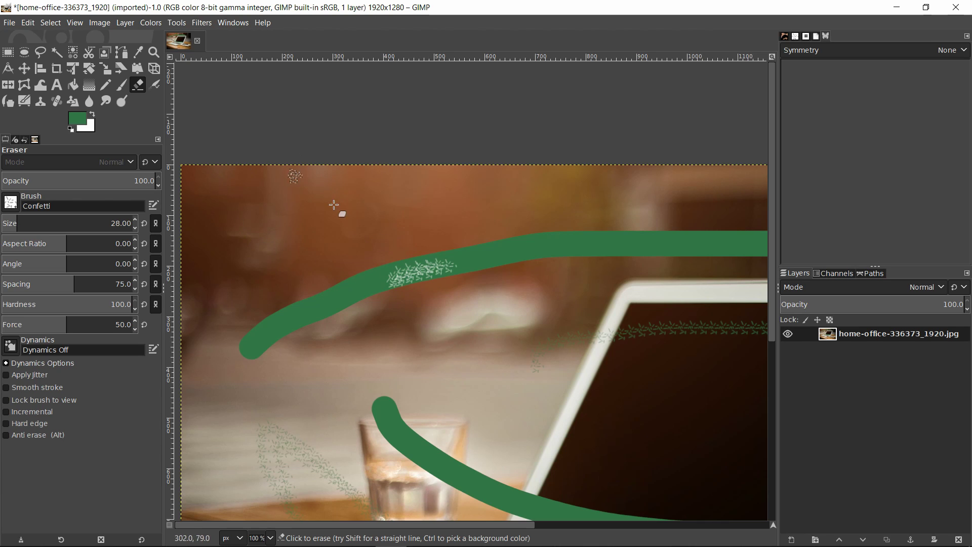
# - Erase across the same section of the upper green stroke with the 2. Hardness 050 brush
pyautogui.click(10, 203)
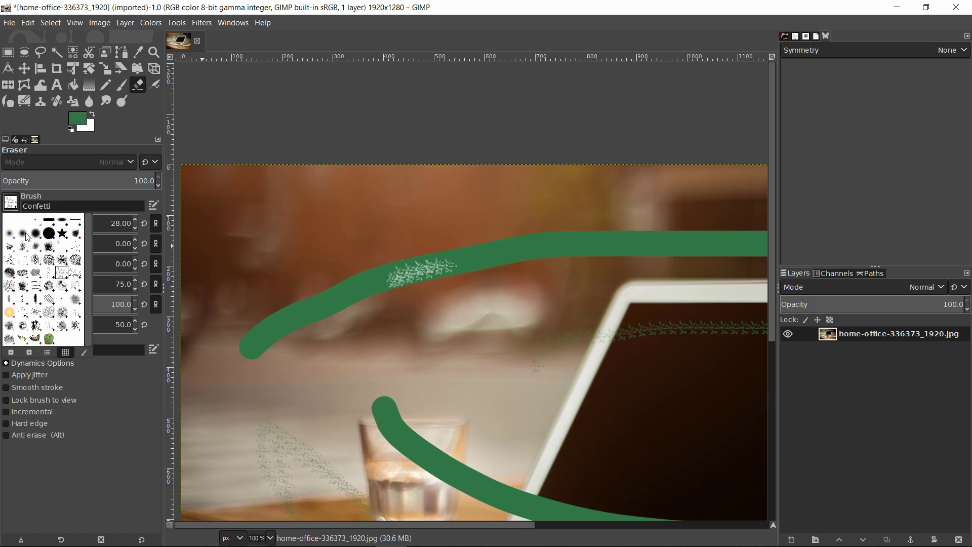
pyautogui.click(25, 233)
pyautogui.moveTo(393, 275)
pyautogui.mouseDown()
pyautogui.moveTo(465, 259)
pyautogui.moveTo(393, 282)
pyautogui.mouseUp()
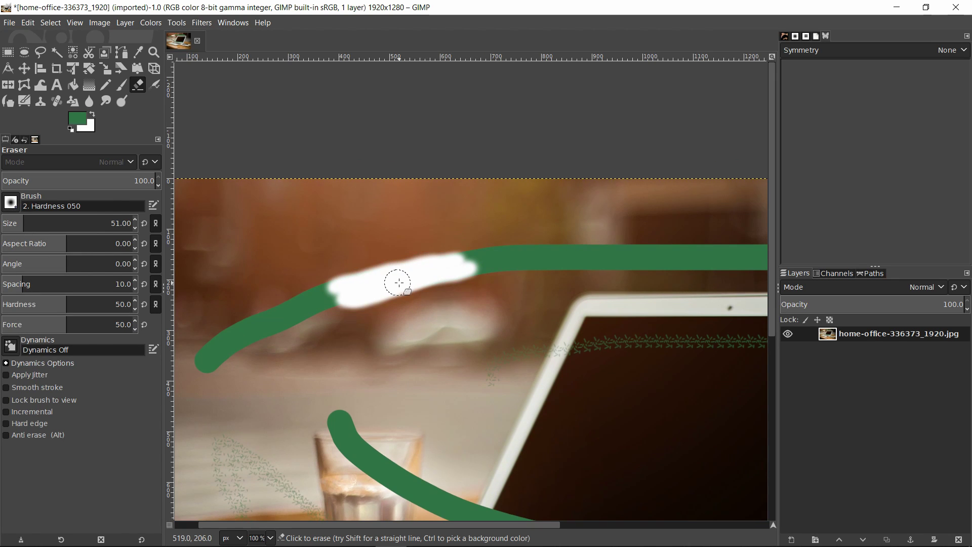
pyautogui.moveTo(397, 282); pyautogui.dragTo(495, 275)
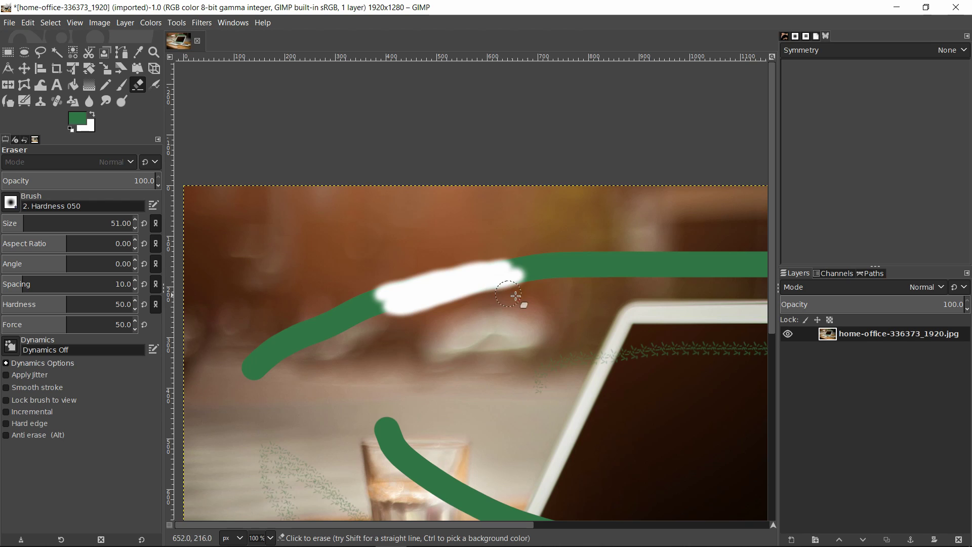
# - Create a new 1920 × 1280 px layer filled with the foreground color above the photo
pyautogui.scroll(-3, 649, 395)
pyautogui.click(800, 541)
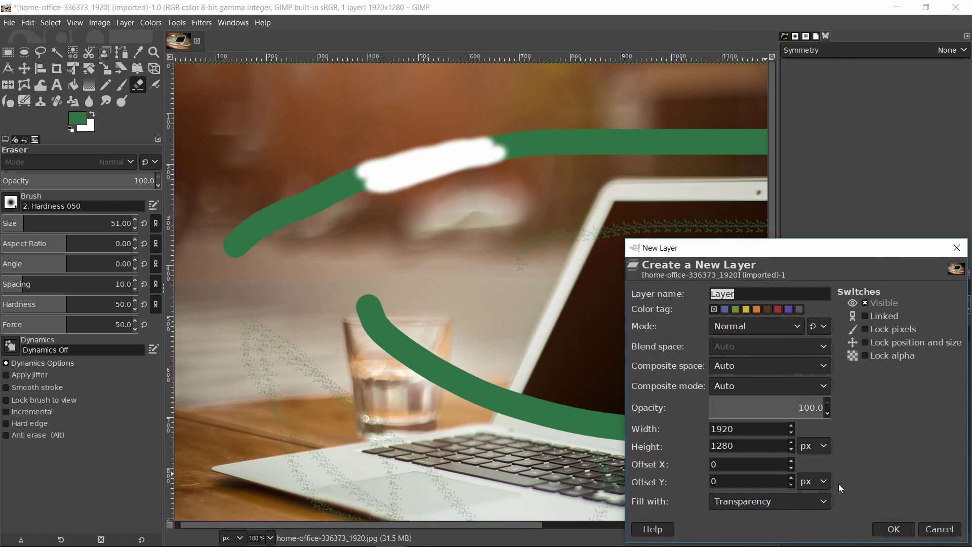
pyautogui.click(809, 507)
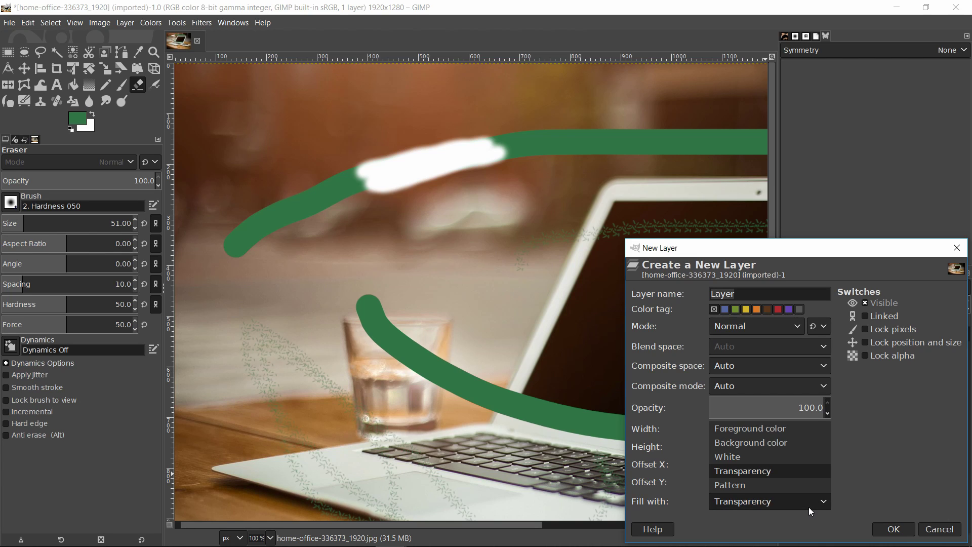
pyautogui.click(786, 428)
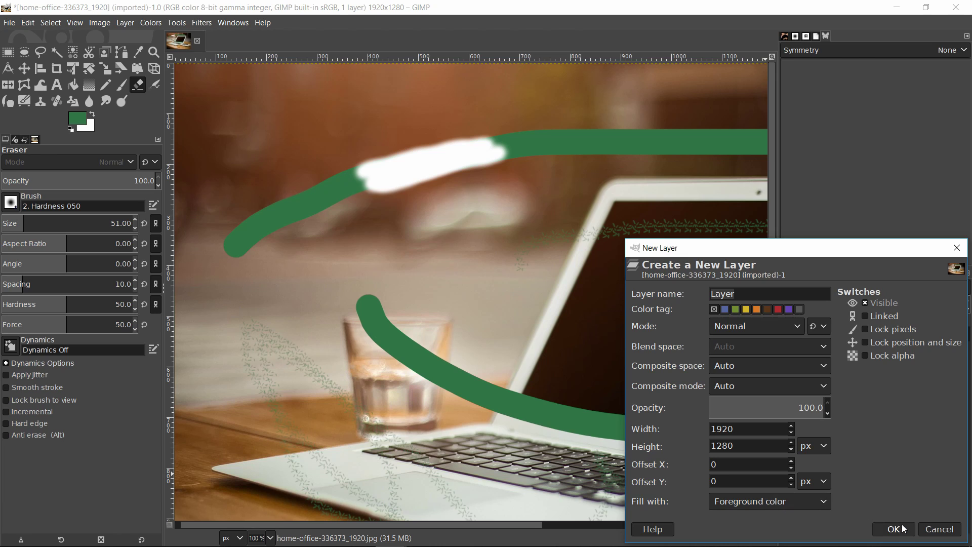
pyautogui.click(904, 529)
pyautogui.moveTo(598, 286); pyautogui.dragTo(736, 393)
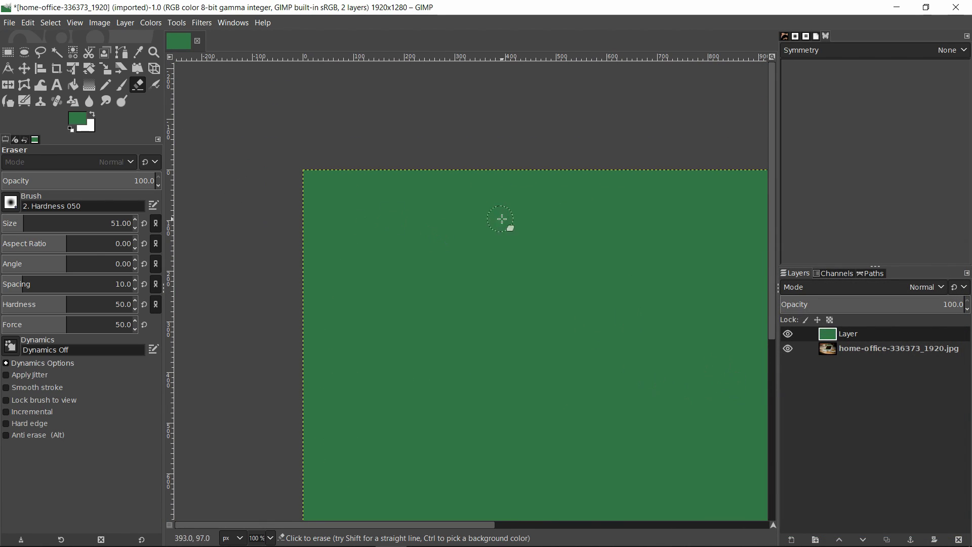
# - Move the green layer below the photo layer in the layer stack
pyautogui.moveTo(832, 336); pyautogui.dragTo(831, 354)
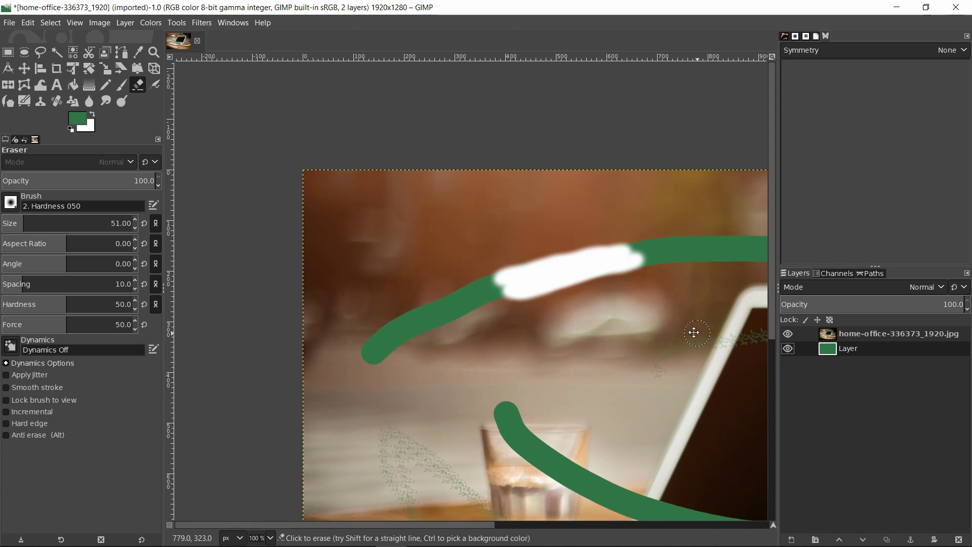
pyautogui.moveTo(700, 333); pyautogui.dragTo(554, 310)
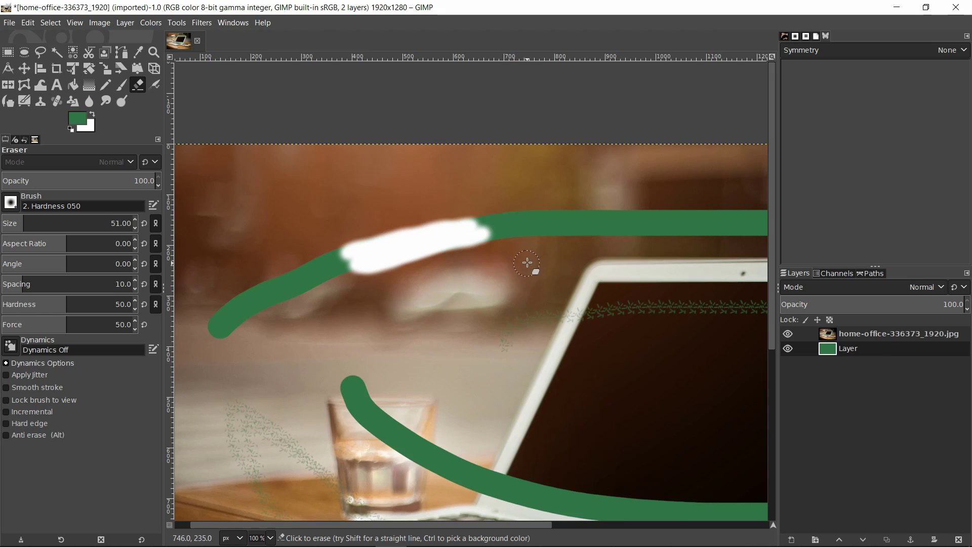
pyautogui.scroll(-5, 527, 264)
pyautogui.scroll(-1, 527, 258)
# - Add an alpha channel to the home-office-336373_1920.jpg layer
pyautogui.click(858, 334)
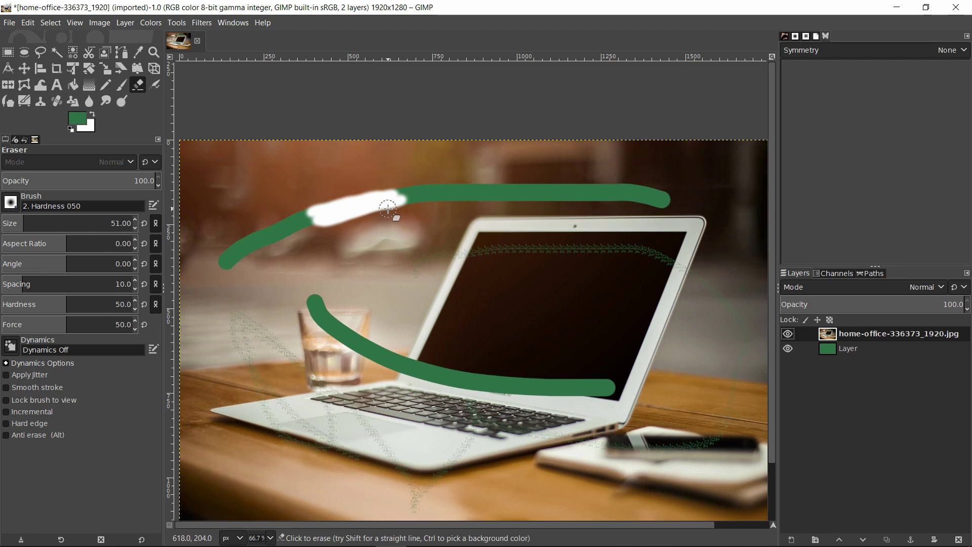
pyautogui.moveTo(413, 226)
pyautogui.mouseDown()
pyautogui.moveTo(557, 223)
pyautogui.moveTo(543, 210)
pyautogui.mouseUp()
pyautogui.scroll(2, 544, 209)
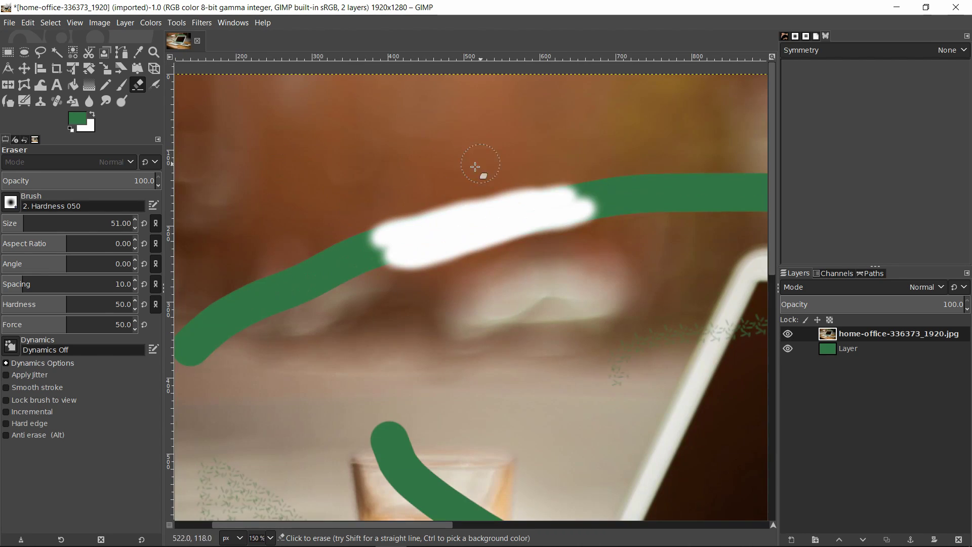
pyautogui.rightClick(829, 337)
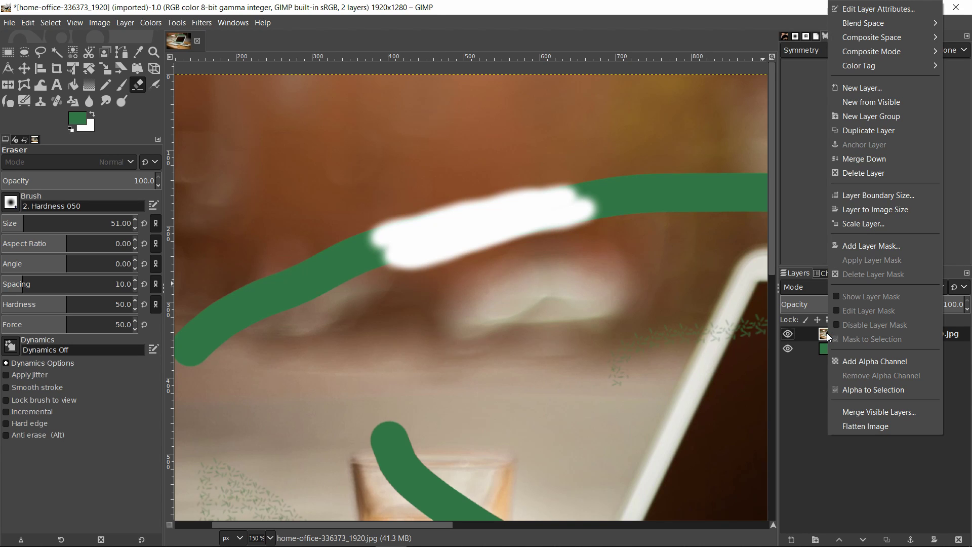
pyautogui.click(849, 362)
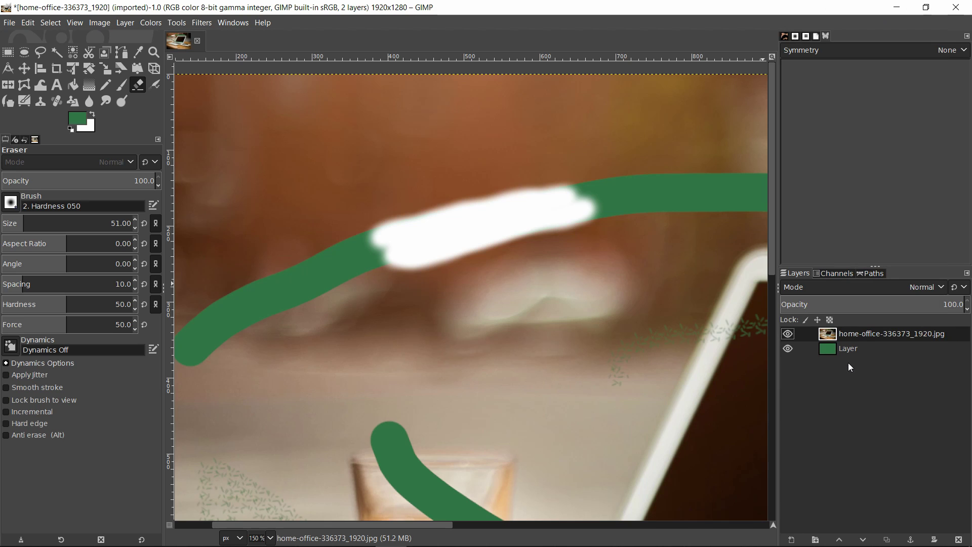
# - Revert the image in the undo history to the last Eraser stroke before the green layer was added
pyautogui.scroll(-1, 641, 300)
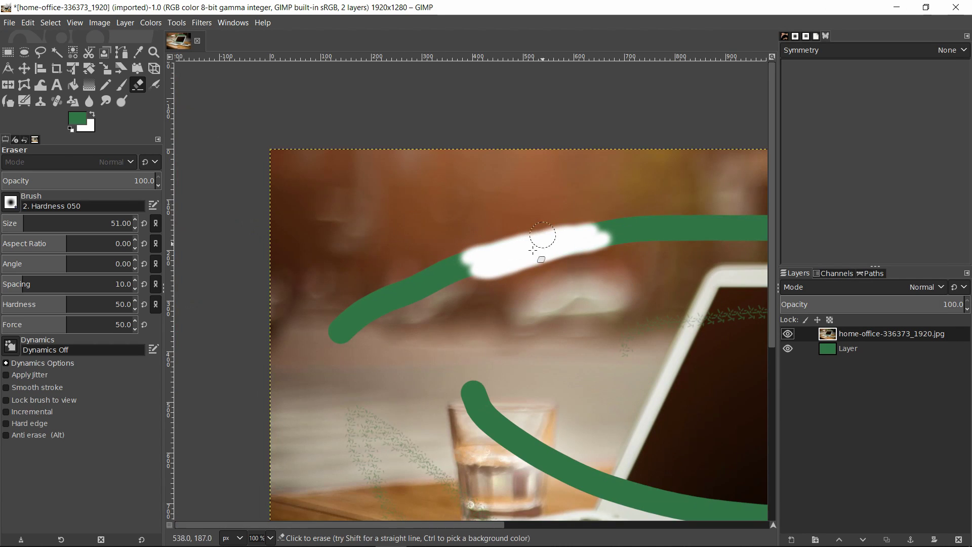
pyautogui.moveTo(530, 249); pyautogui.dragTo(453, 142)
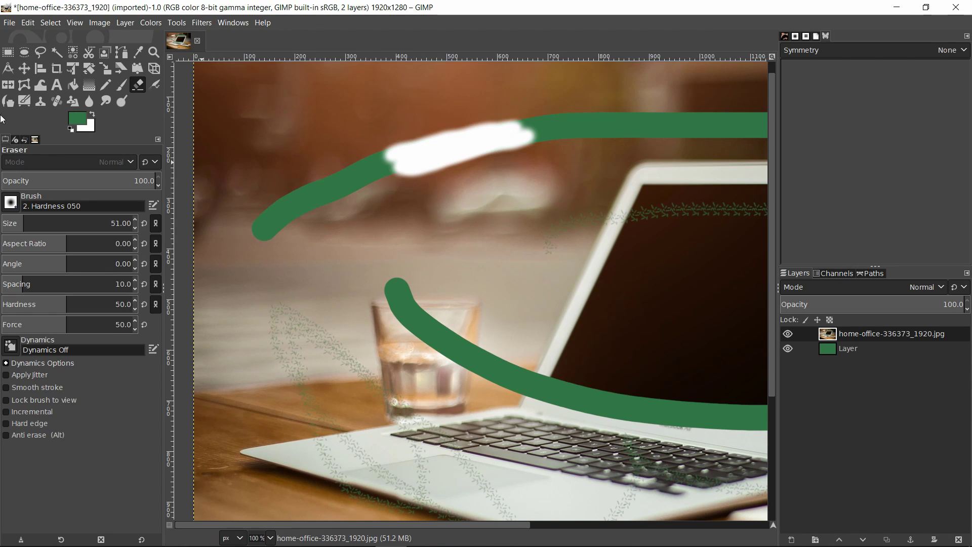
pyautogui.moveTo(386, 155); pyautogui.dragTo(393, 202)
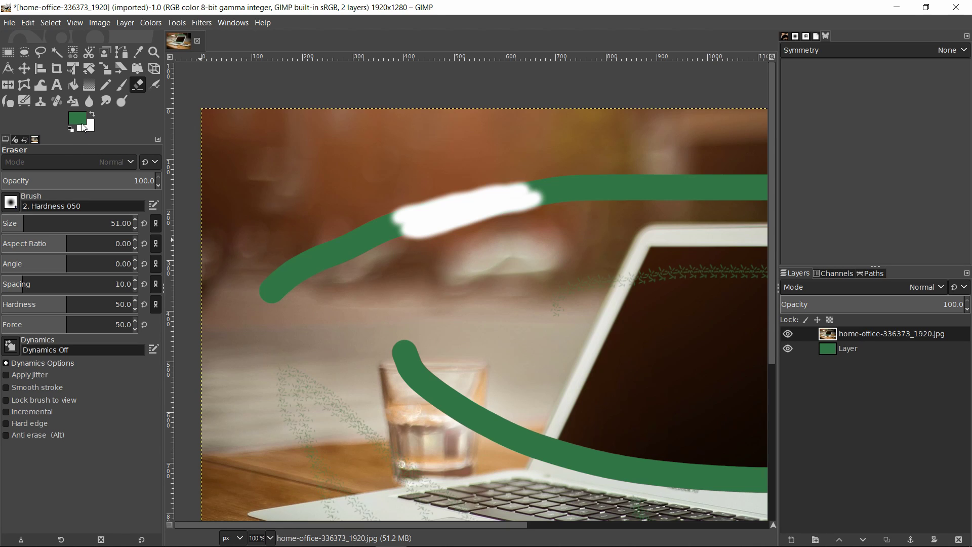
pyautogui.click(24, 139)
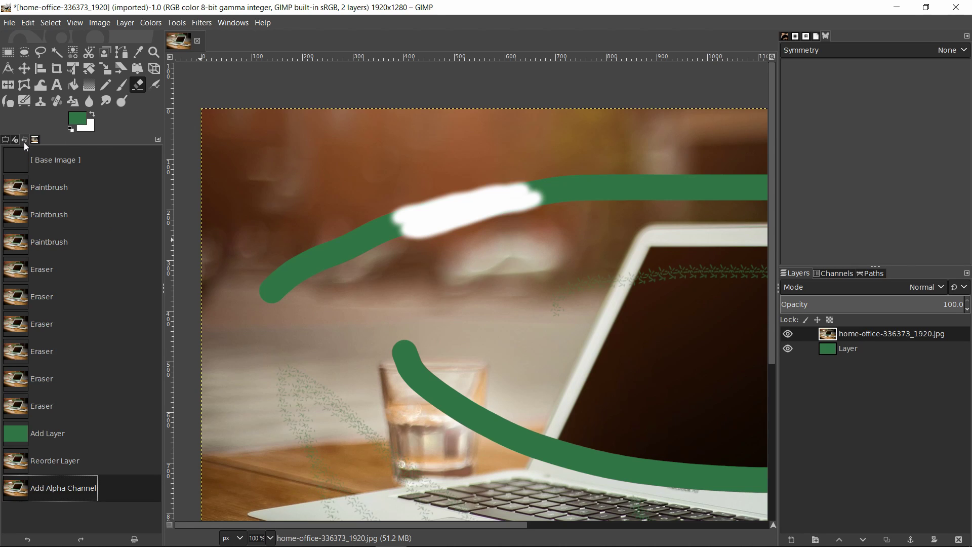
pyautogui.click(57, 407)
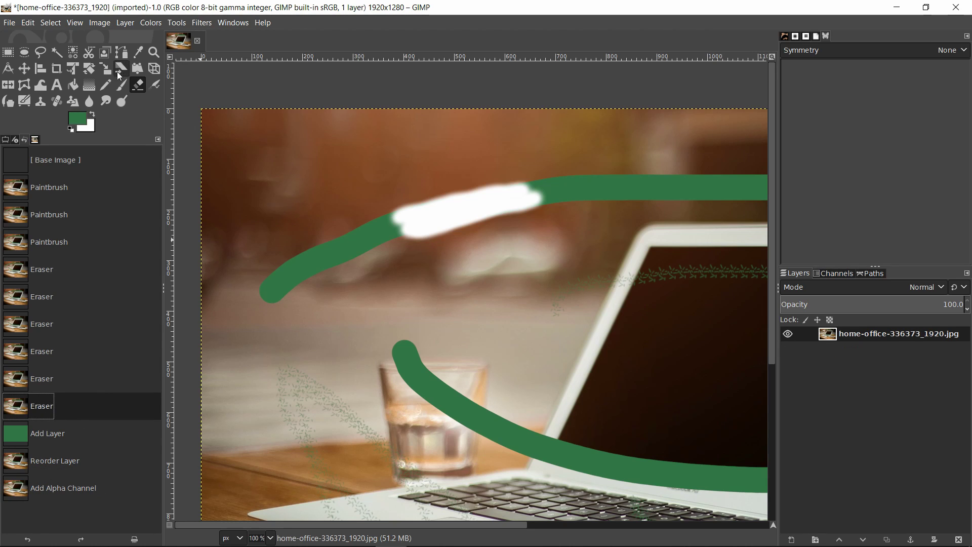
# - Set the background color to dark red 380303 and erase over the white section of the upper green stroke
pyautogui.click(86, 125)
pyautogui.moveTo(248, 182); pyautogui.dragTo(267, 218)
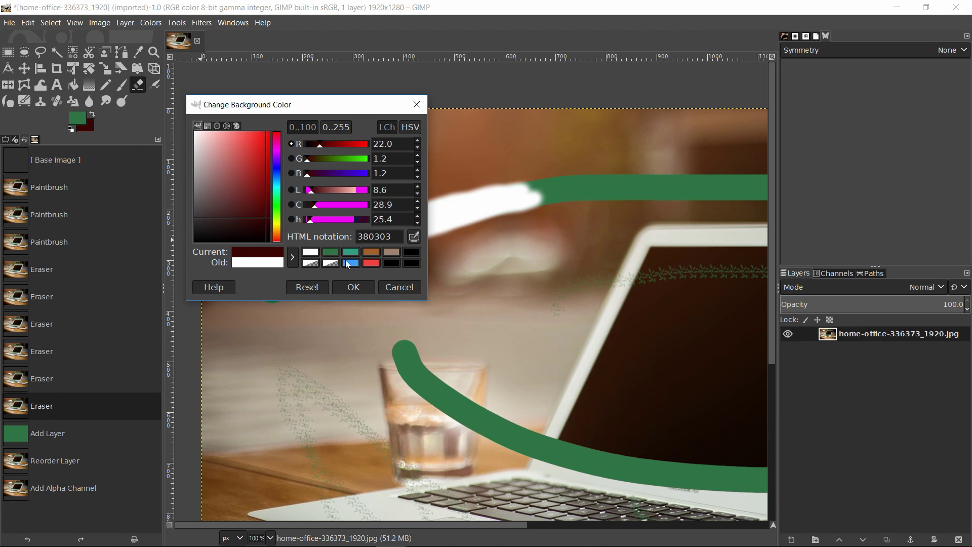
pyautogui.click(353, 288)
pyautogui.moveTo(412, 217)
pyautogui.mouseDown()
pyautogui.moveTo(483, 202)
pyautogui.moveTo(415, 224)
pyautogui.moveTo(523, 193)
pyautogui.moveTo(460, 206)
pyautogui.mouseUp()
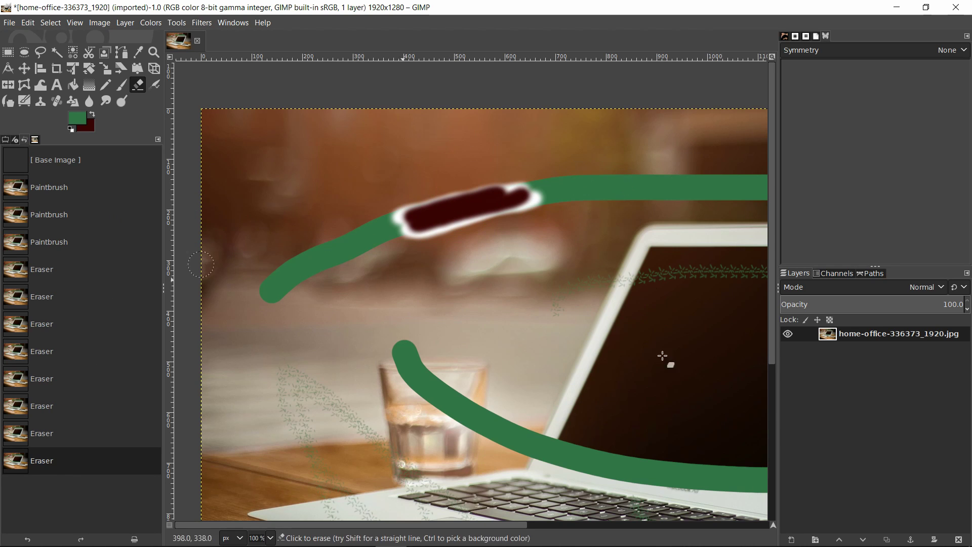
# - Create a new 1920 × 1280 px layer named TestBackground filled with the foreground color
pyautogui.click(793, 540)
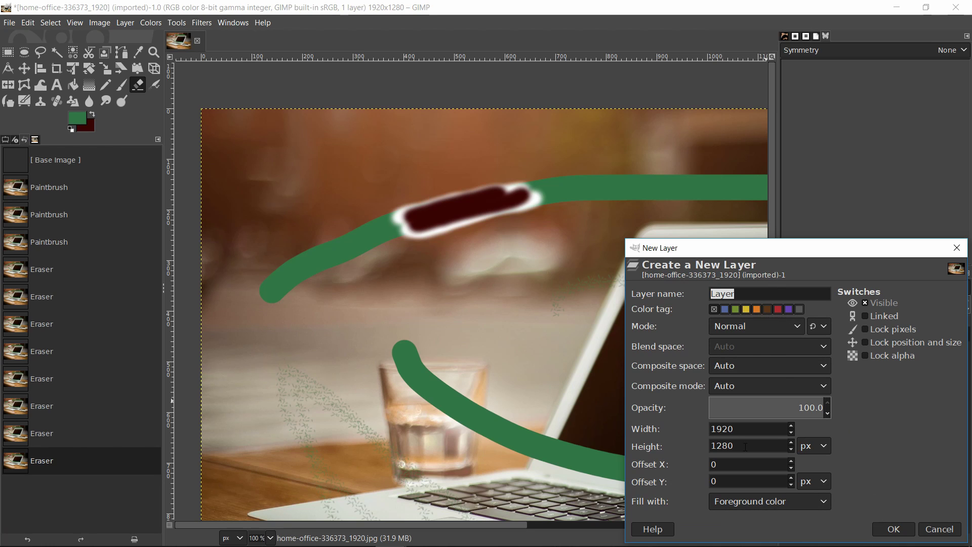
pyautogui.write('TestBackground')
pyautogui.click(892, 529)
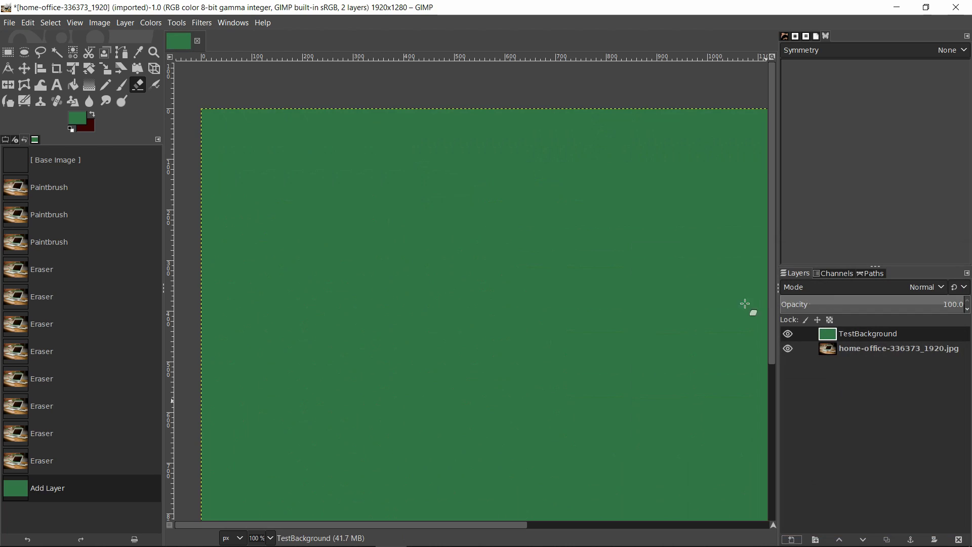
# - Move the TestBackground layer below the photo layer
pyautogui.scroll(-1, 588, 221)
pyautogui.moveTo(584, 220); pyautogui.dragTo(488, 203)
pyautogui.moveTo(833, 336); pyautogui.dragTo(834, 356)
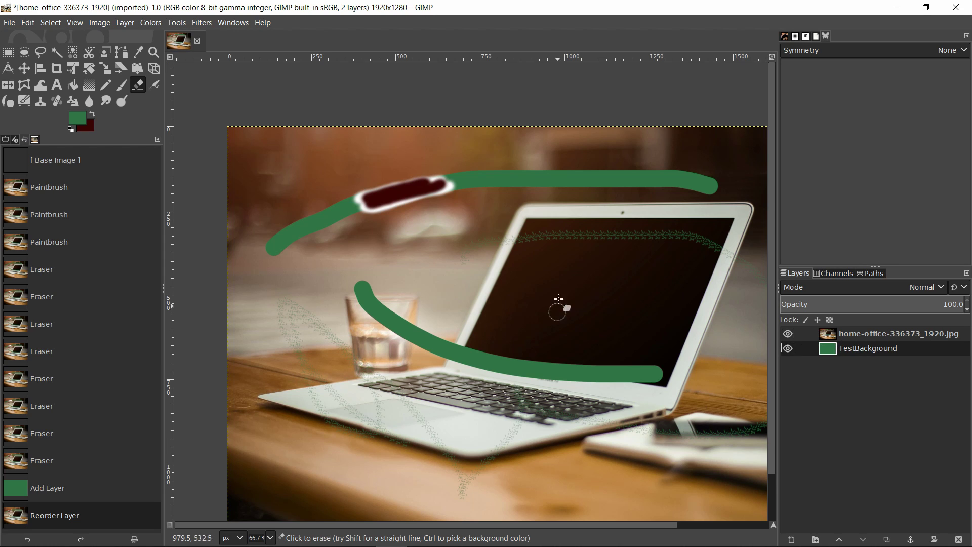
# - Give the photo layer above TestBackground an alpha channel
pyautogui.press('-')
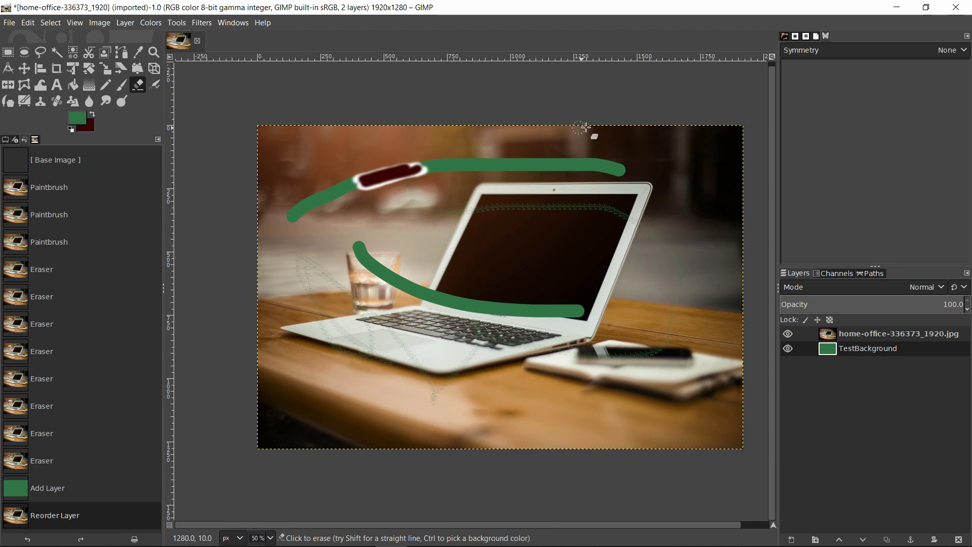
pyautogui.rightClick(847, 334)
pyautogui.click(875, 367)
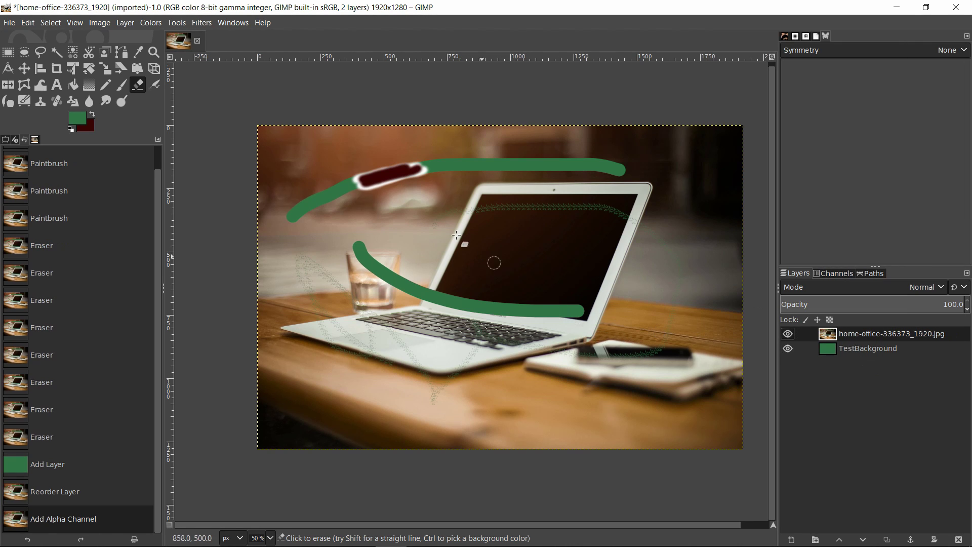
# - Erase around the dark red patch on the upper green stroke so the photo layer turns transparent there
pyautogui.press('+')
pyautogui.press('+')
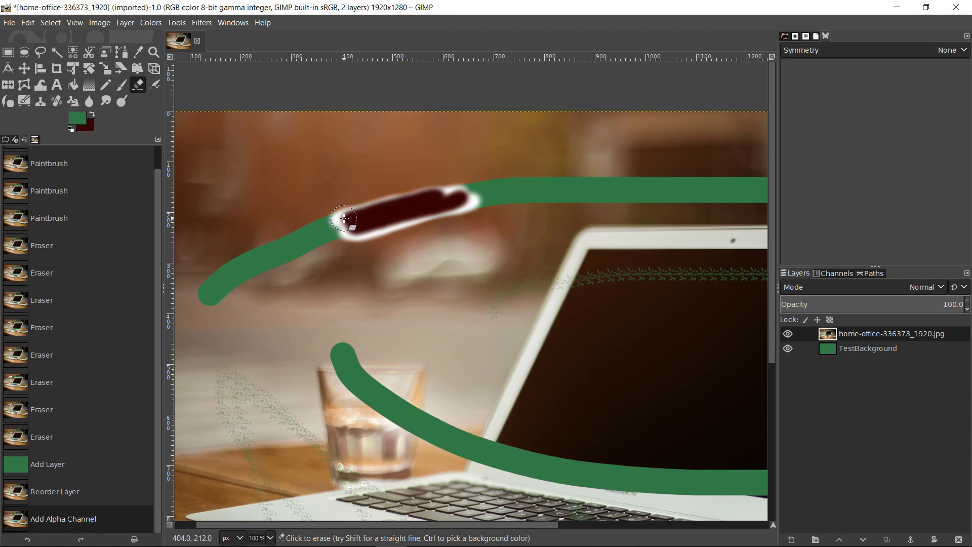
pyautogui.moveTo(345, 218)
pyautogui.mouseDown()
pyautogui.moveTo(456, 188)
pyautogui.moveTo(476, 201)
pyautogui.mouseUp()
pyautogui.moveTo(466, 204)
pyautogui.mouseDown()
pyautogui.moveTo(353, 235)
pyautogui.moveTo(329, 222)
pyautogui.moveTo(358, 205)
pyautogui.mouseUp()
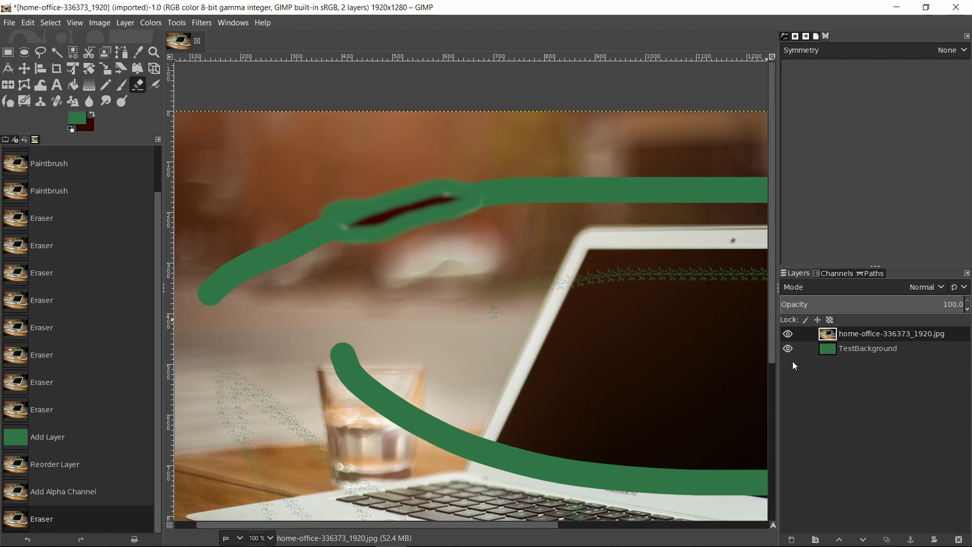
# - Hide the TestBackground layer and make the photo layer active again
pyautogui.click(874, 347)
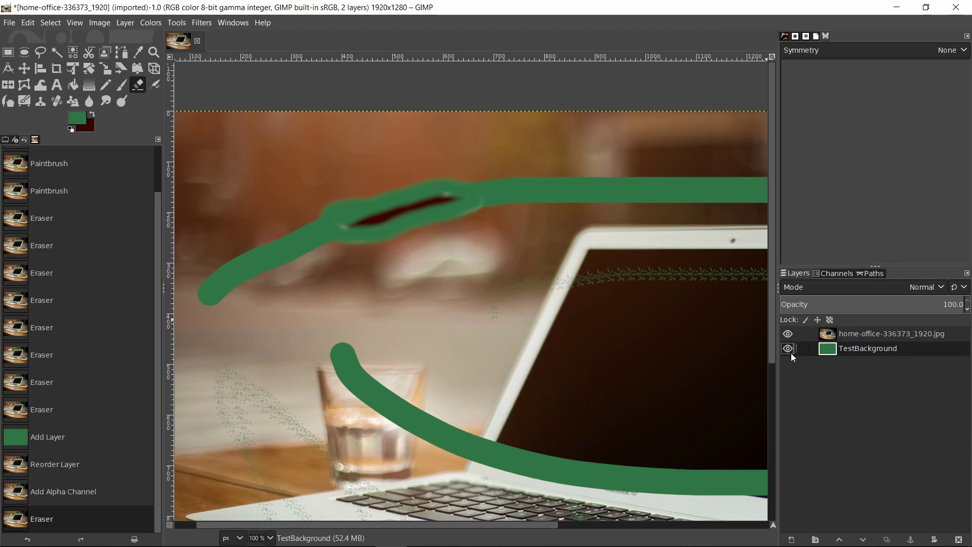
pyautogui.click(787, 349)
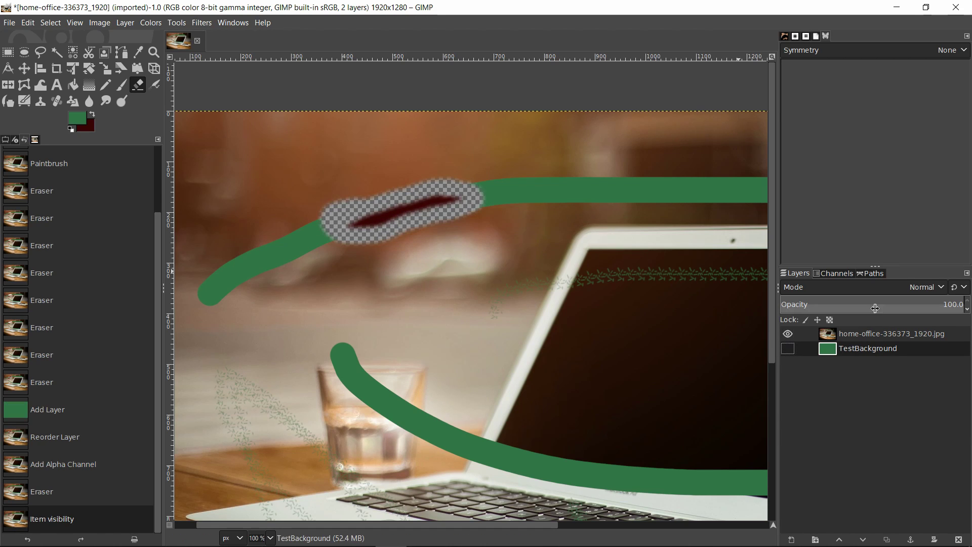
pyautogui.click(869, 334)
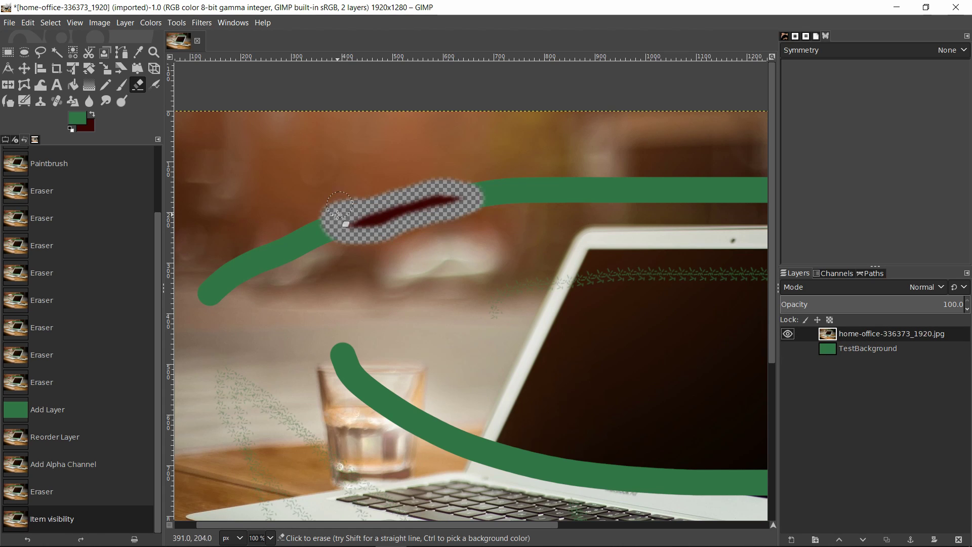
# - Examine the transparent erased area around the dark red patch on the photo layer at different magnifications
pyautogui.moveTo(373, 245); pyautogui.dragTo(434, 237)
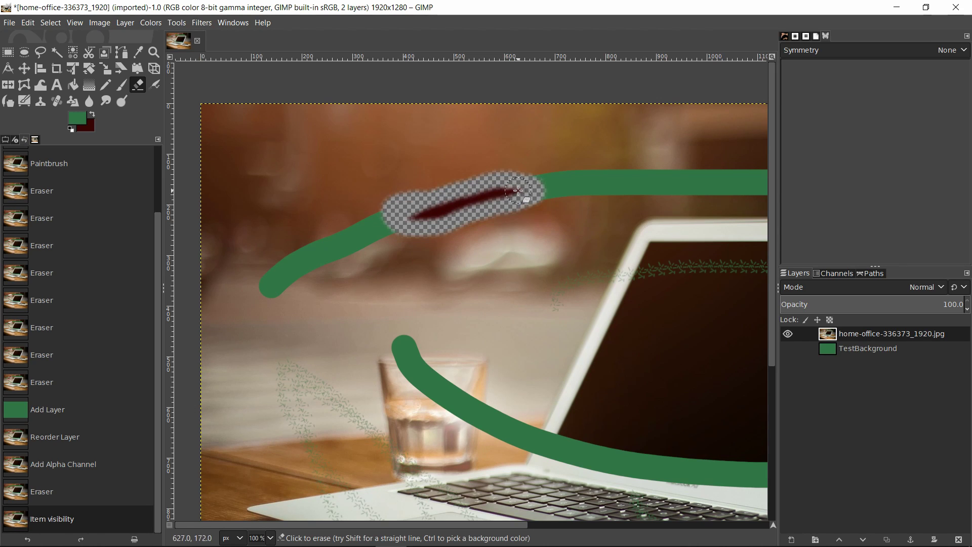
pyautogui.scroll(1, 459, 256)
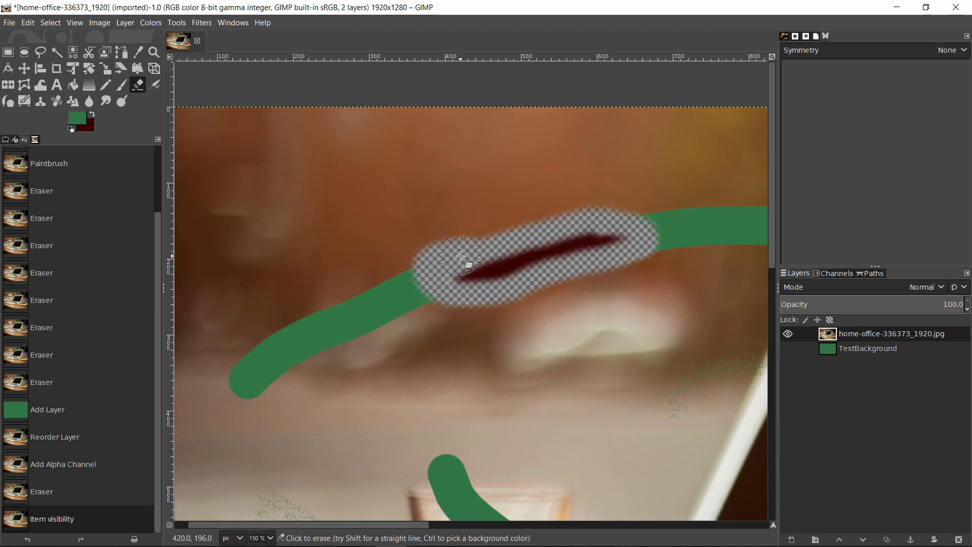
pyautogui.scroll(-1, 461, 256)
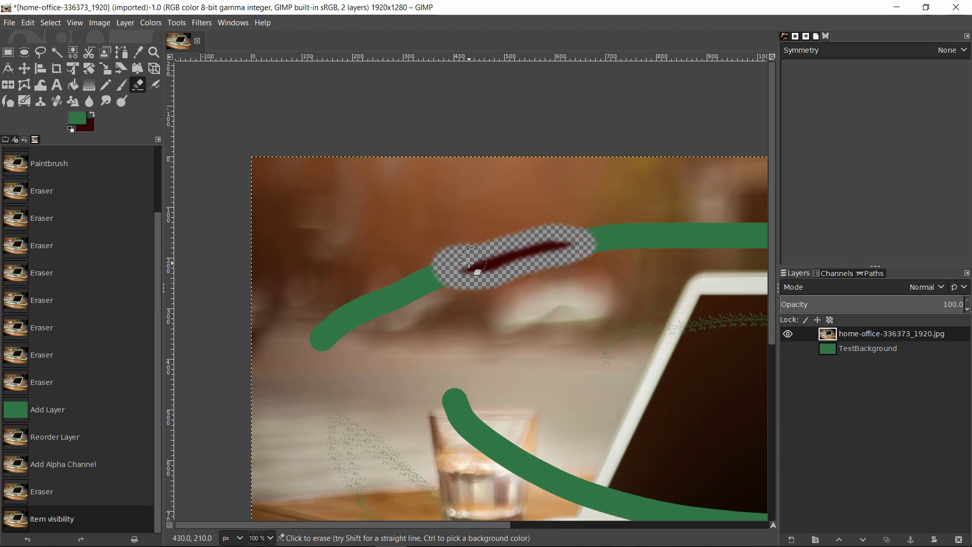
pyautogui.scroll(-1, 476, 259)
pyautogui.hscroll(3, 479, 259)
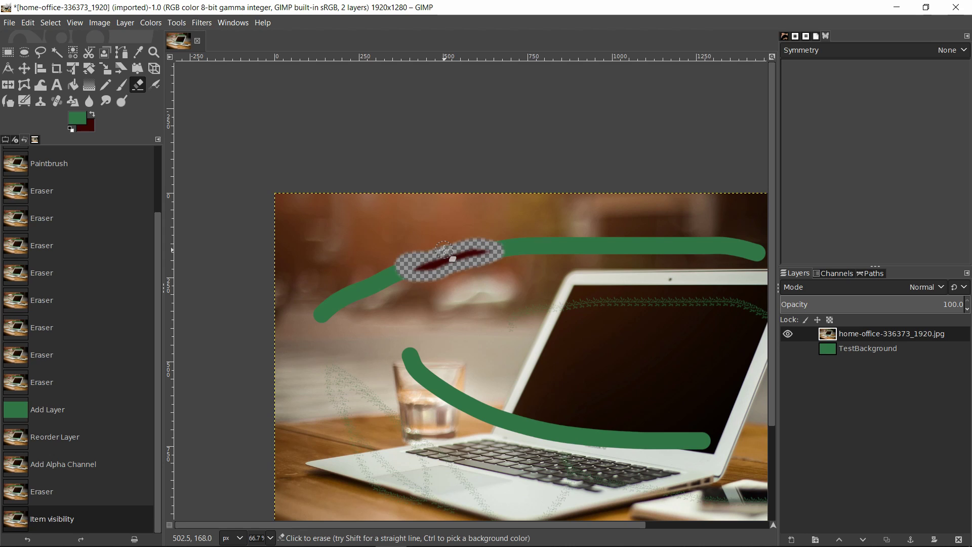
pyautogui.scroll(-1, 561, 267)
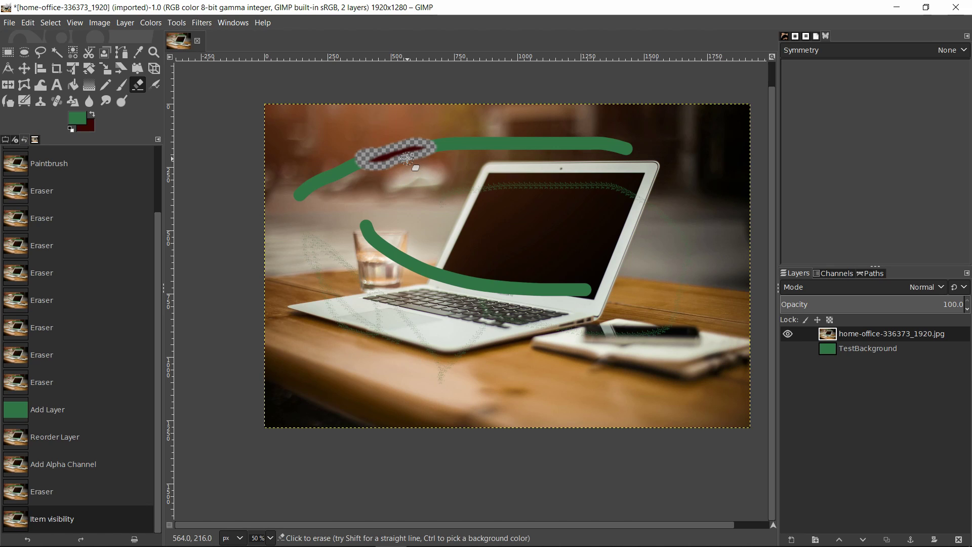
pyautogui.moveTo(435, 197); pyautogui.dragTo(415, 242)
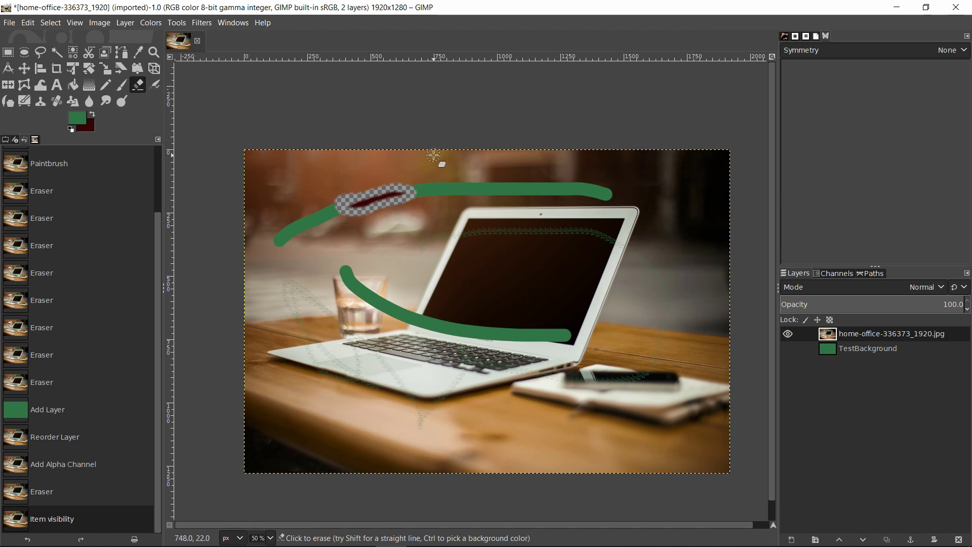
# - Erase a broad patch of the photo layer between the upper green stroke, the glass and the laptop screen's edge
pyautogui.scroll(1, 429, 165)
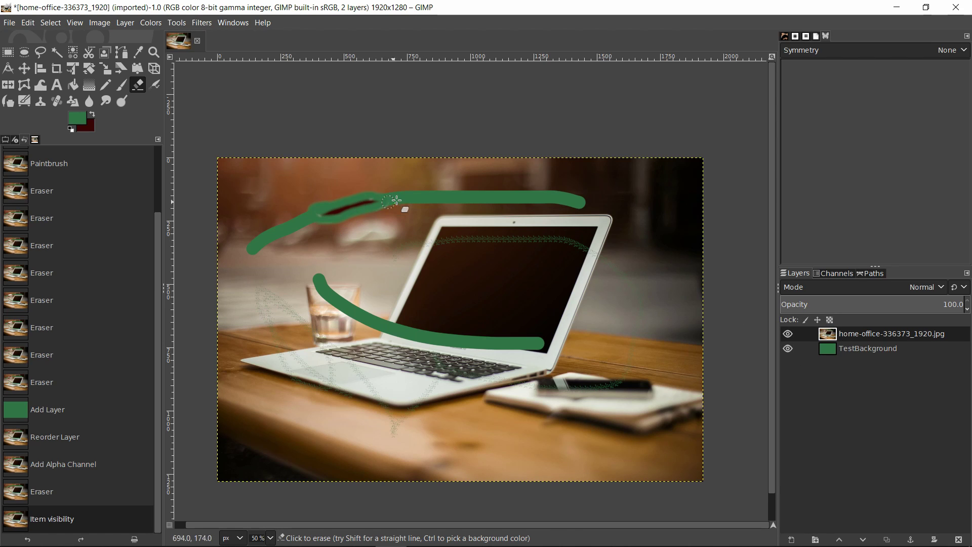
pyautogui.moveTo(425, 189)
pyautogui.mouseDown()
pyautogui.moveTo(391, 245)
pyautogui.moveTo(412, 197)
pyautogui.moveTo(345, 284)
pyautogui.moveTo(381, 202)
pyautogui.moveTo(392, 200)
pyautogui.moveTo(356, 282)
pyautogui.moveTo(420, 217)
pyautogui.moveTo(436, 169)
pyautogui.moveTo(423, 244)
pyautogui.mouseUp()
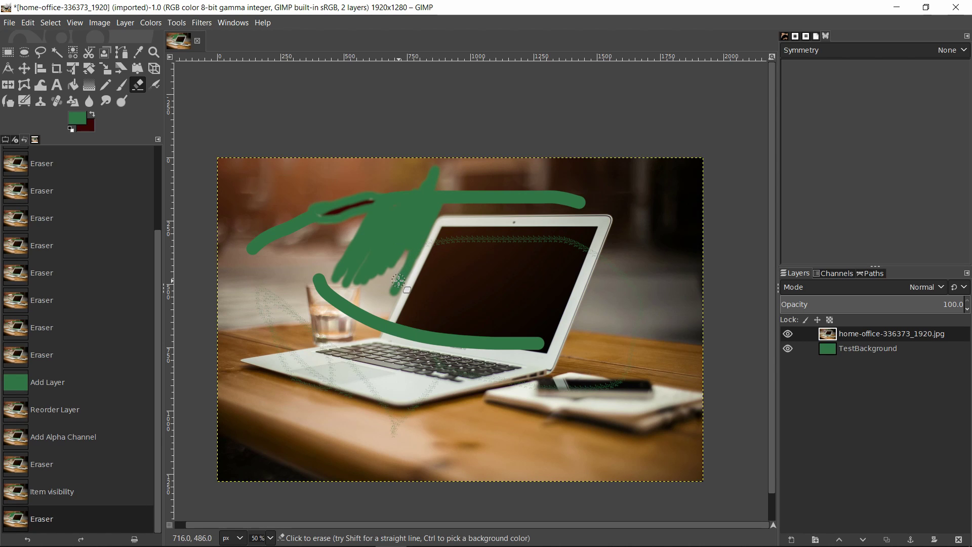
pyautogui.moveTo(400, 289)
pyautogui.mouseDown()
pyautogui.moveTo(380, 323)
pyautogui.moveTo(406, 244)
pyautogui.moveTo(367, 315)
pyautogui.mouseUp()
# - Examine the border between the erased patch and the laptop, following the top edge of its screen frame
pyautogui.scroll(1, 431, 247)
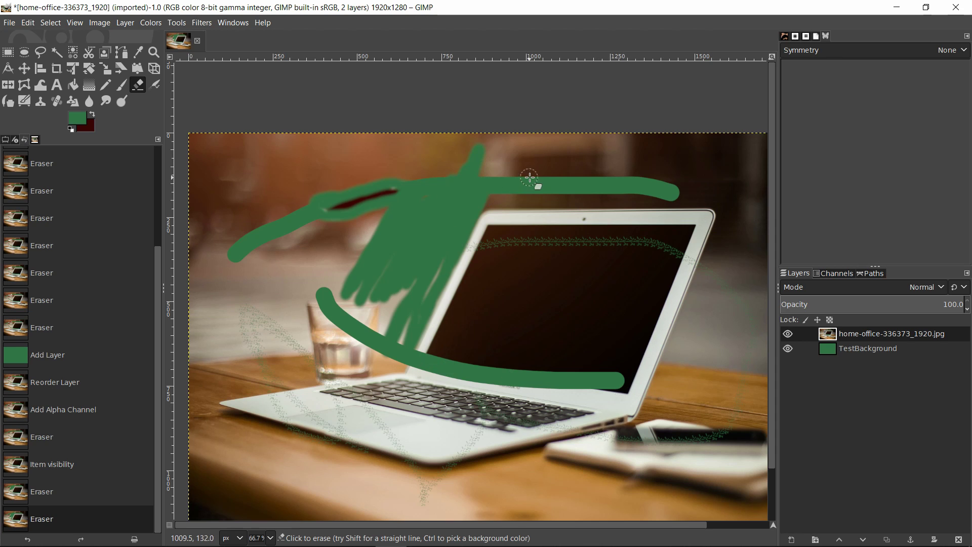
pyautogui.scroll(2, 501, 218)
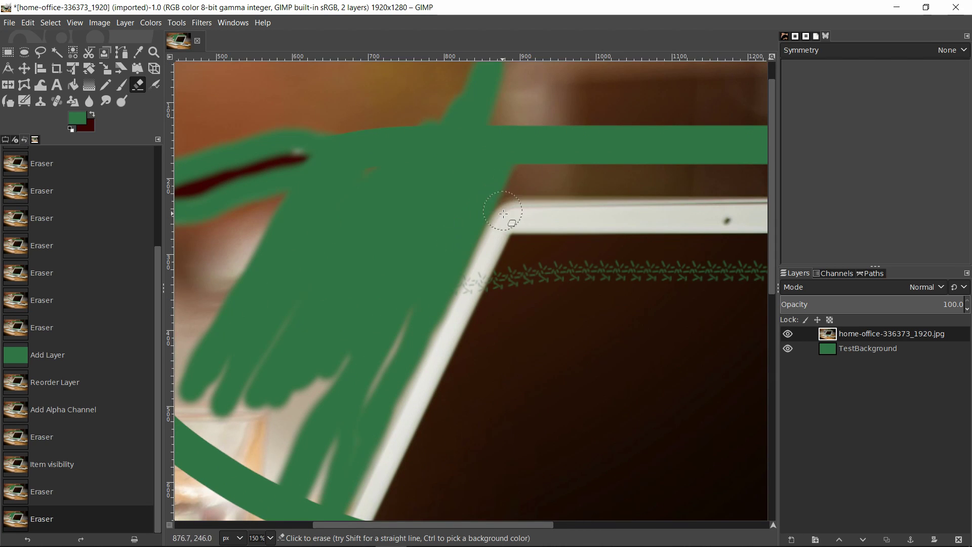
pyautogui.hscroll(3, 455, 218)
pyautogui.scroll(-3, 434, 205)
pyautogui.moveTo(568, 116); pyautogui.dragTo(339, 136)
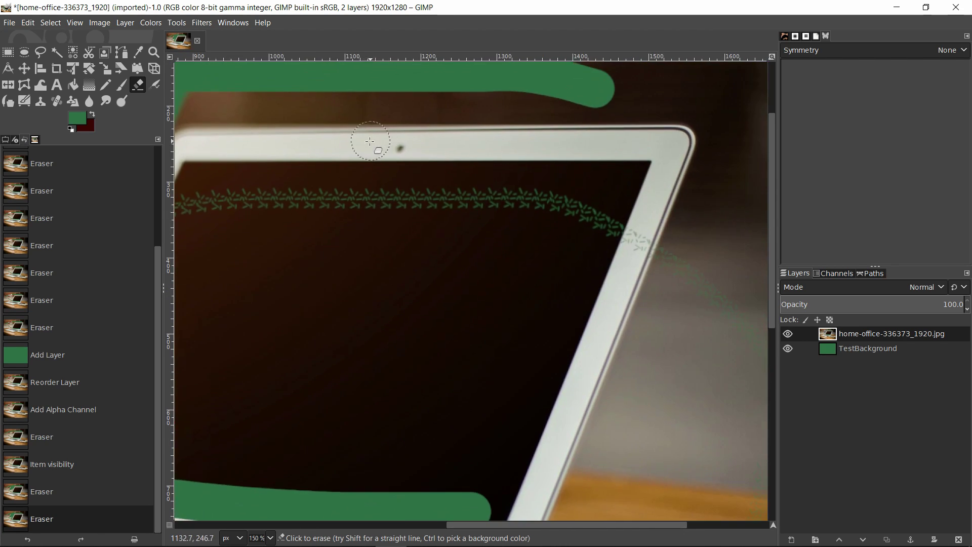
pyautogui.moveTo(406, 131); pyautogui.dragTo(582, 128)
pyautogui.scroll(-1, 339, 131)
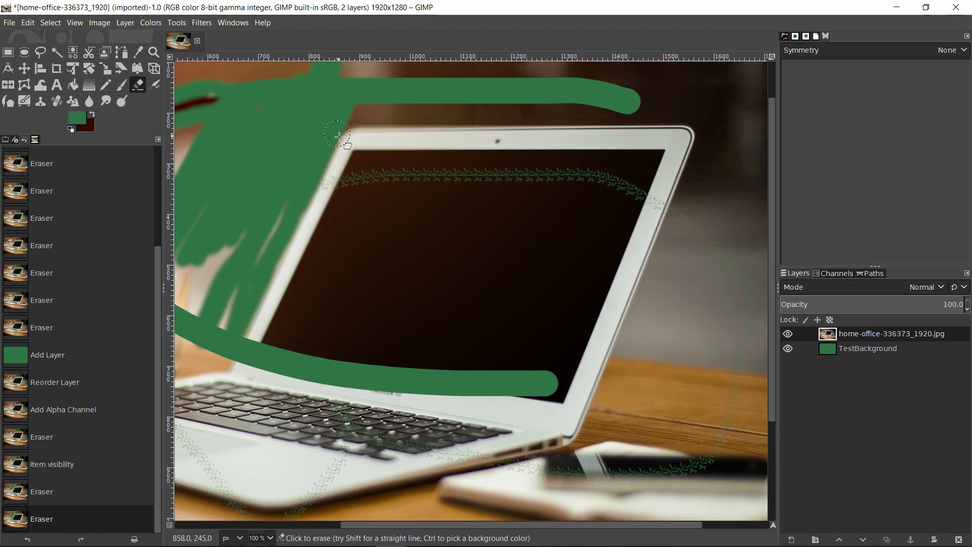
# - Make the TestBackground layer active and hide the photo layer above it
pyautogui.moveTo(339, 130); pyautogui.dragTo(507, 186)
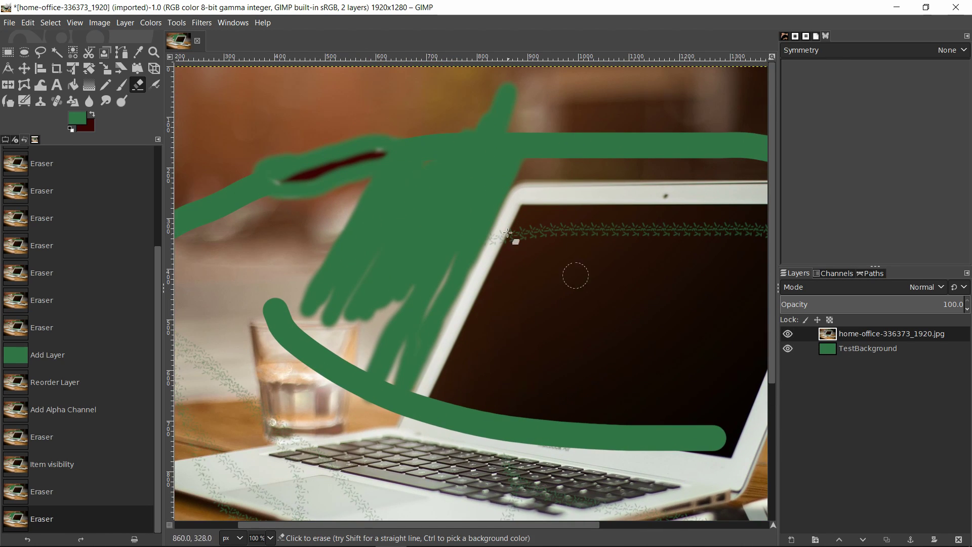
pyautogui.click(840, 347)
pyautogui.press('-')
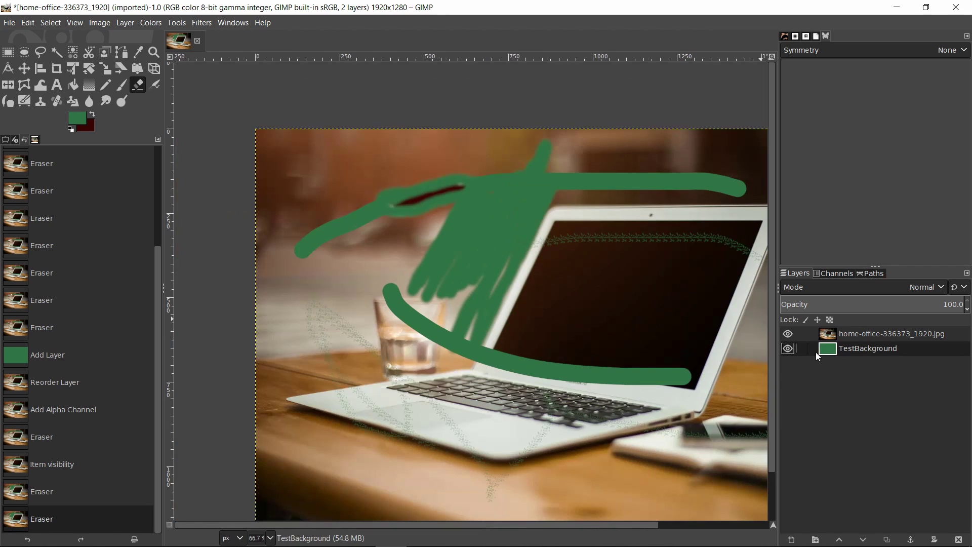
pyautogui.moveTo(603, 304); pyautogui.dragTo(542, 290)
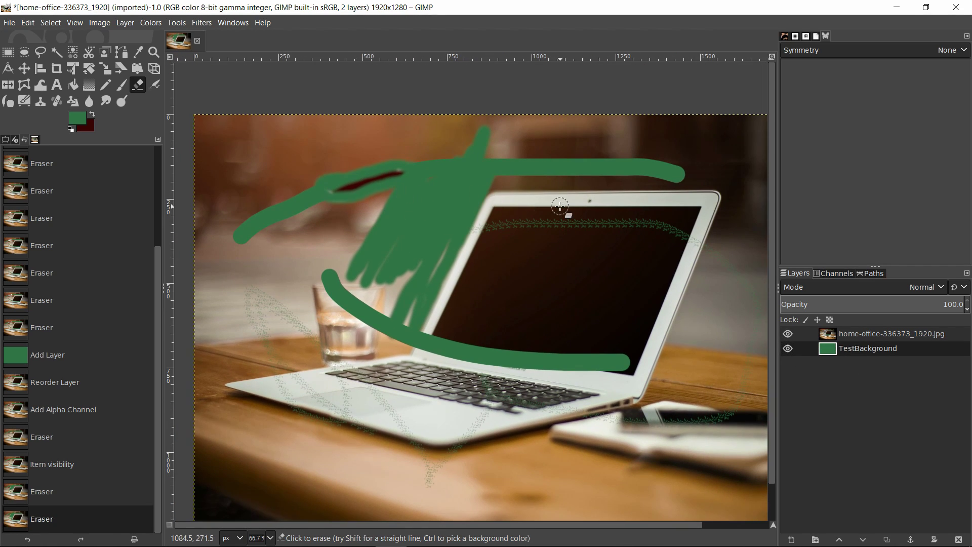
pyautogui.press('-')
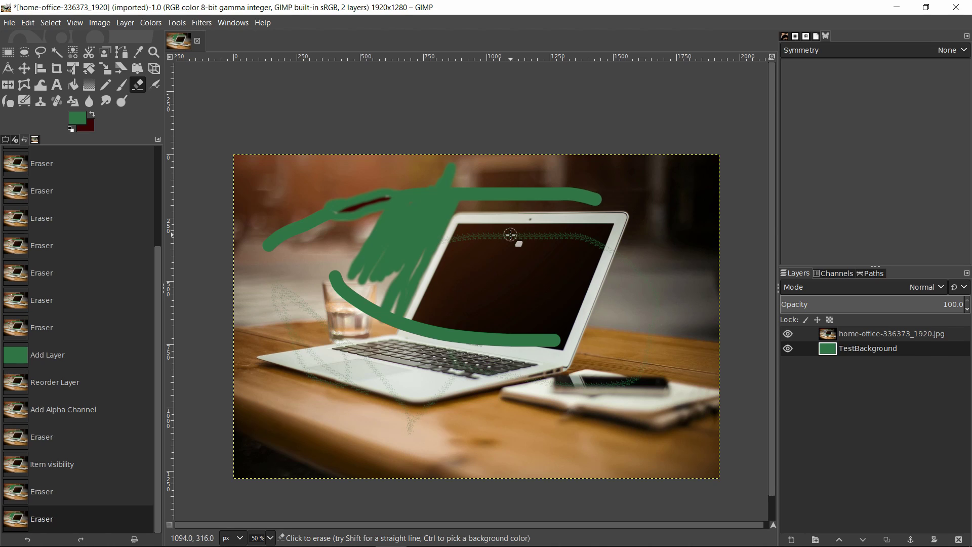
pyautogui.click(788, 334)
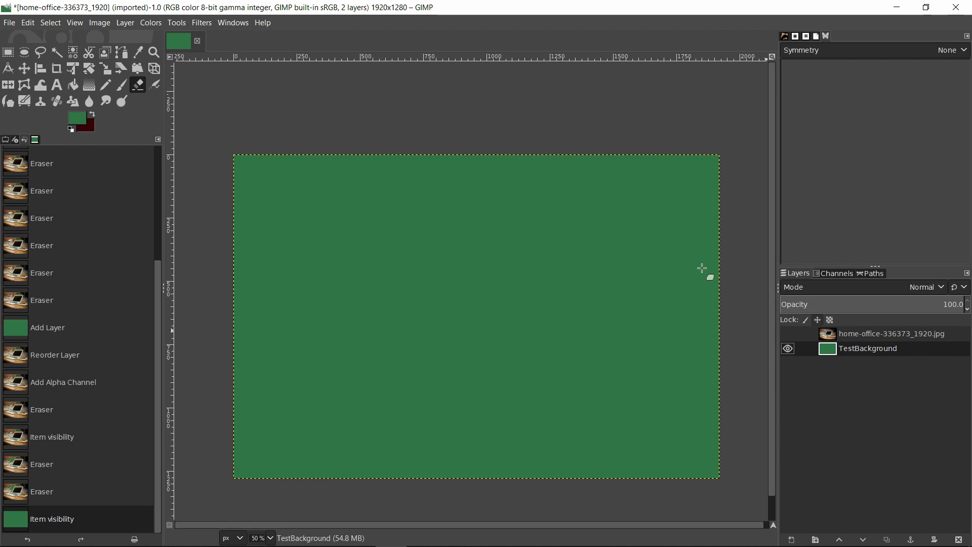
# - Swap the foreground and background colors and bucket-fill the TestBackground layer with dark red
pyautogui.click(73, 84)
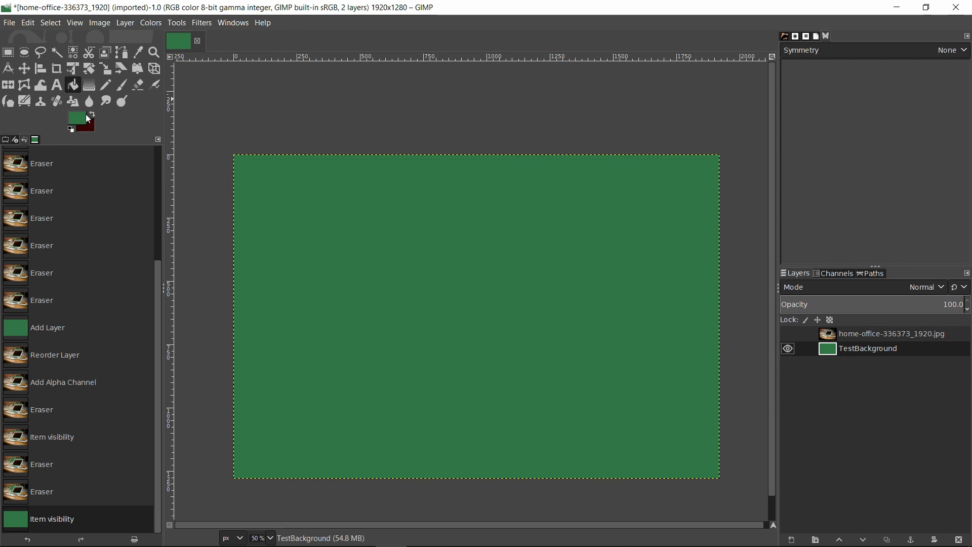
pyautogui.press('x')
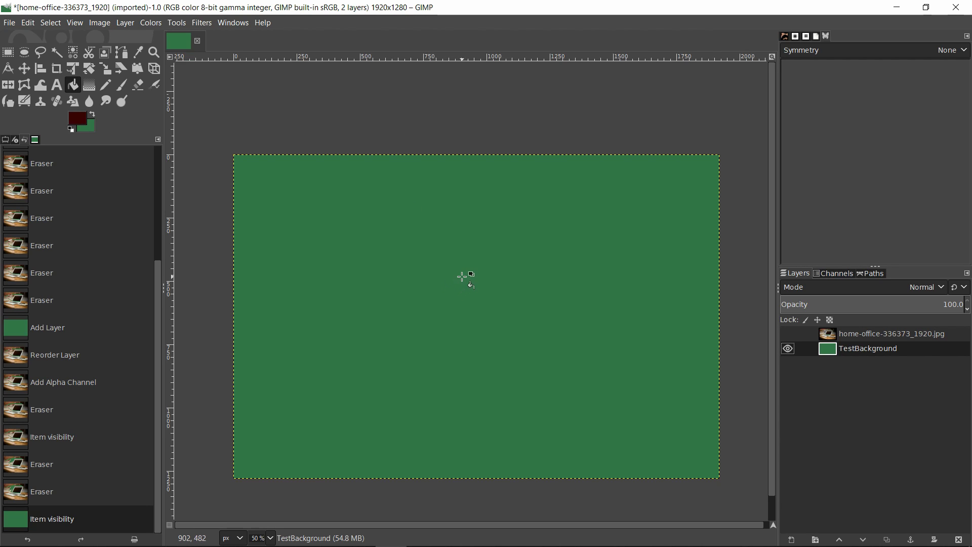
pyautogui.click(479, 296)
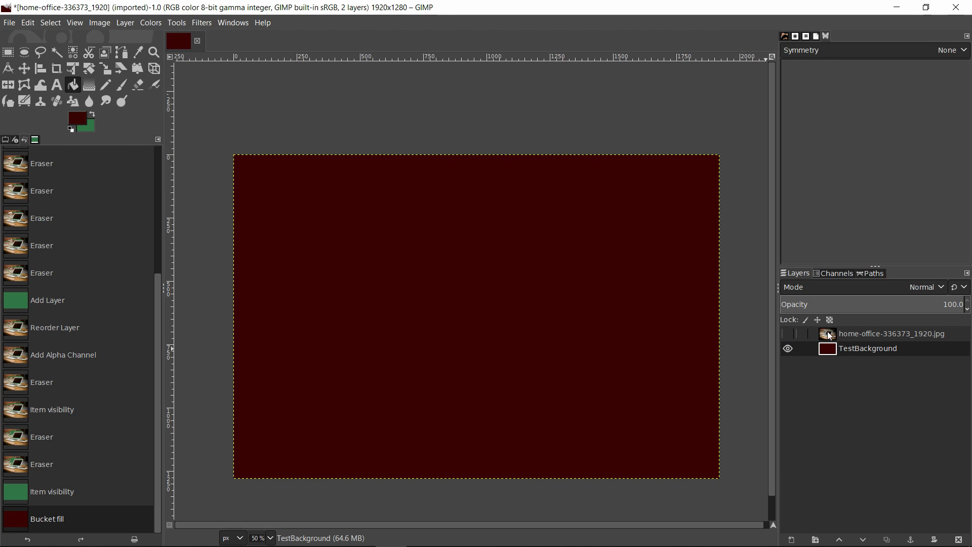
# - Show the photo layer again, make it active, and erase a further patch extending from the existing one to beside the glass
pyautogui.click(784, 336)
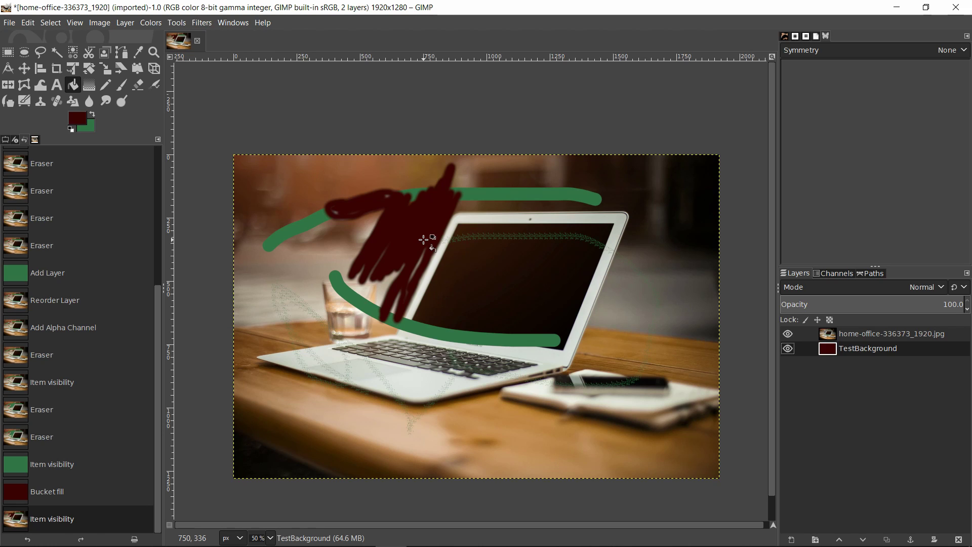
pyautogui.click(787, 334)
pyautogui.click(787, 335)
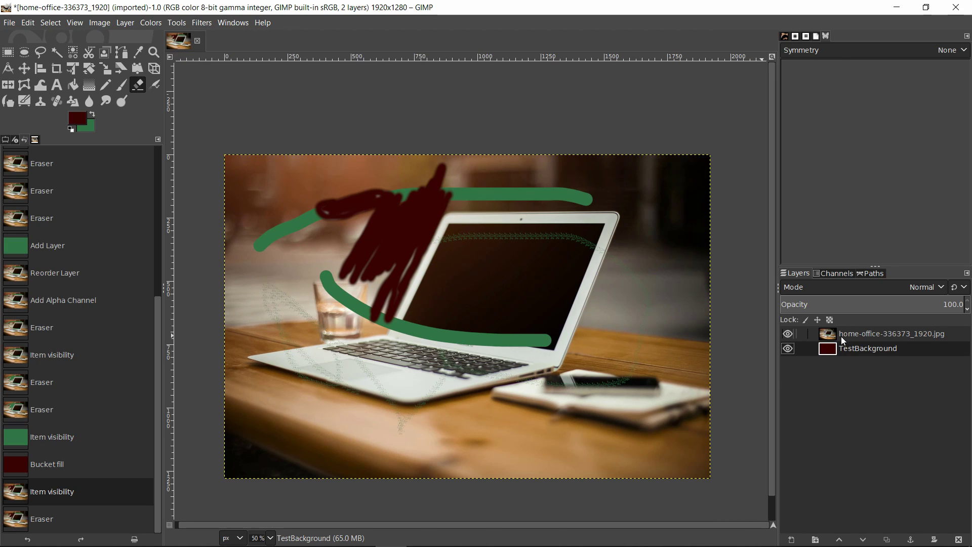
pyautogui.click(840, 337)
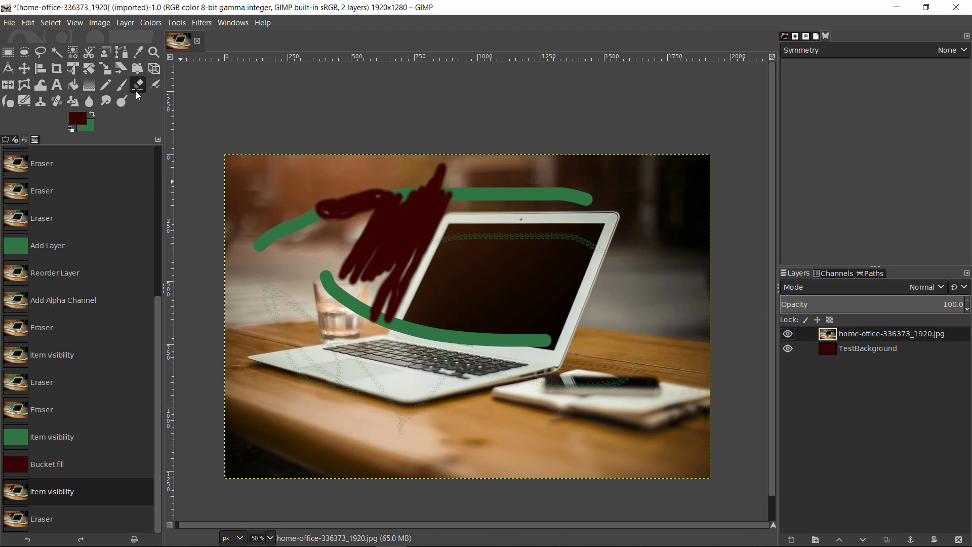
pyautogui.moveTo(379, 290)
pyautogui.mouseDown()
pyautogui.moveTo(354, 245)
pyautogui.moveTo(377, 220)
pyautogui.moveTo(369, 205)
pyautogui.moveTo(352, 228)
pyautogui.moveTo(351, 279)
pyautogui.moveTo(315, 265)
pyautogui.moveTo(309, 283)
pyautogui.moveTo(337, 261)
pyautogui.moveTo(250, 304)
pyautogui.mouseUp()
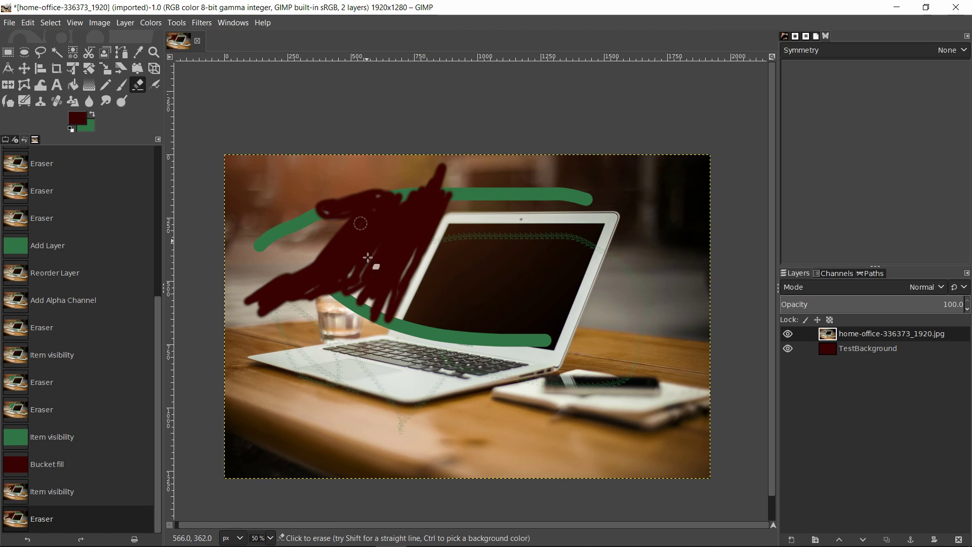
# - Start a Scissors selection with a first point at the upper-left outer corner of the laptop's screen frame
pyautogui.moveTo(418, 304); pyautogui.dragTo(453, 306)
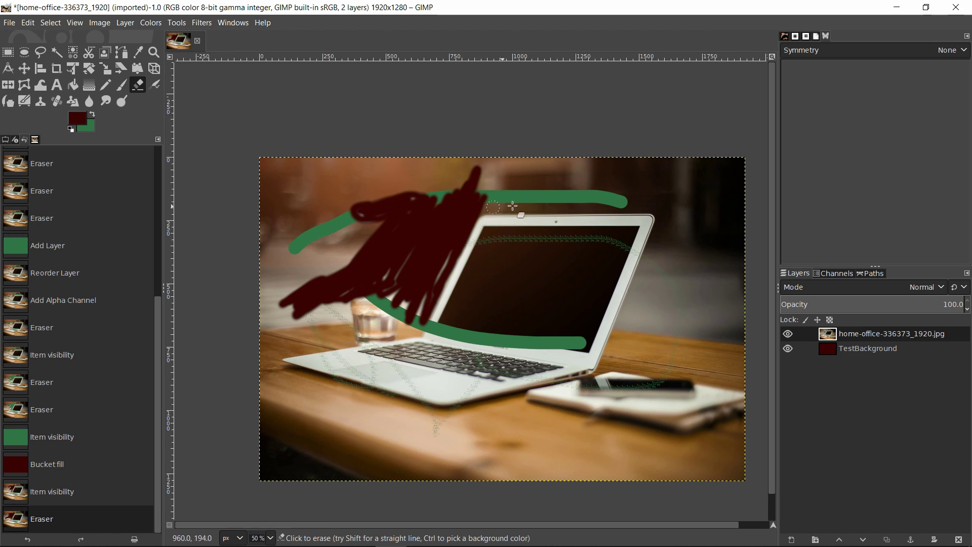
pyautogui.moveTo(533, 257); pyautogui.dragTo(468, 245)
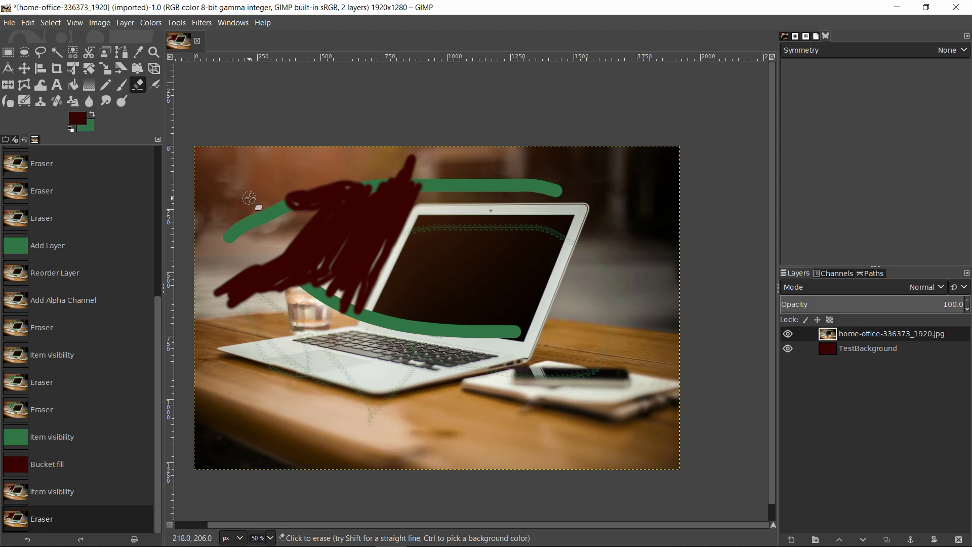
pyautogui.scroll(1, 387, 213)
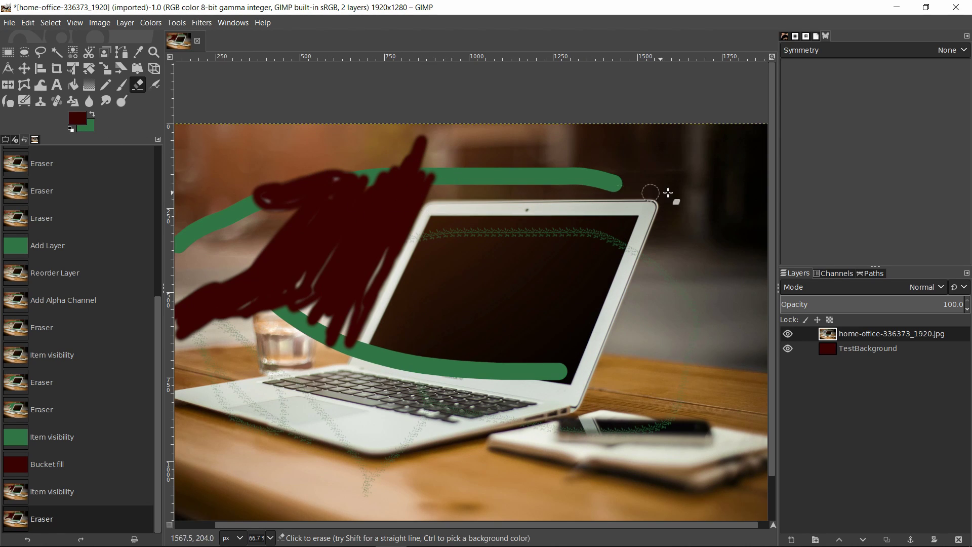
pyautogui.scroll(2, 673, 202)
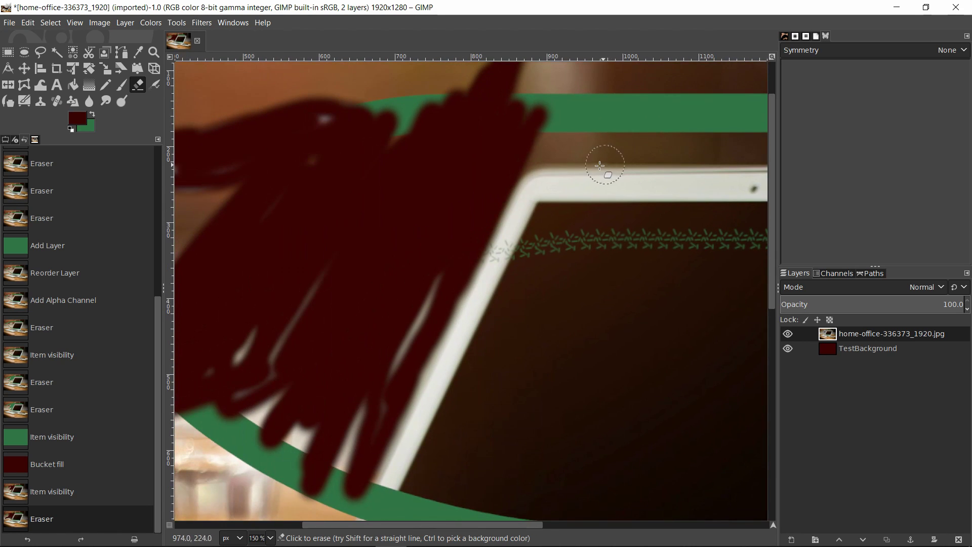
pyautogui.scroll(-3, 603, 165)
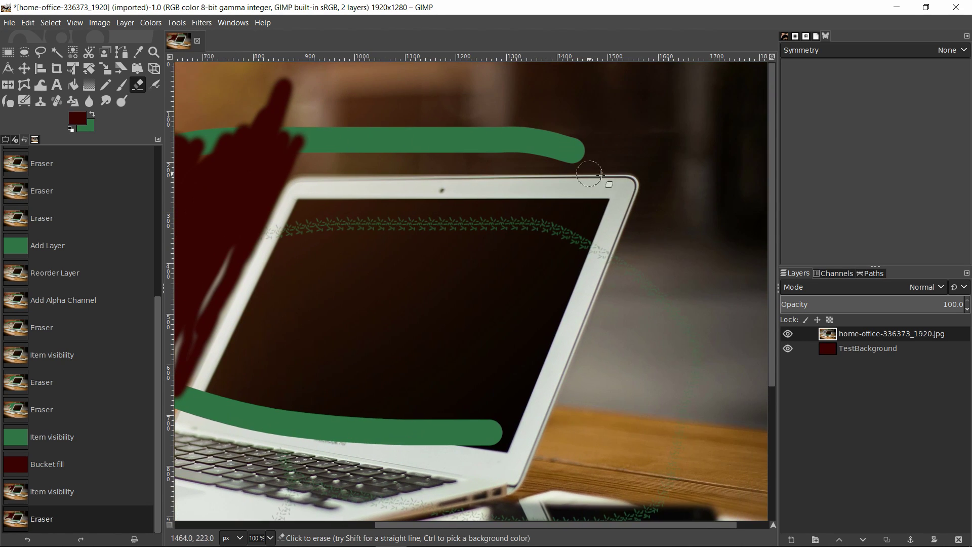
pyautogui.click(89, 54)
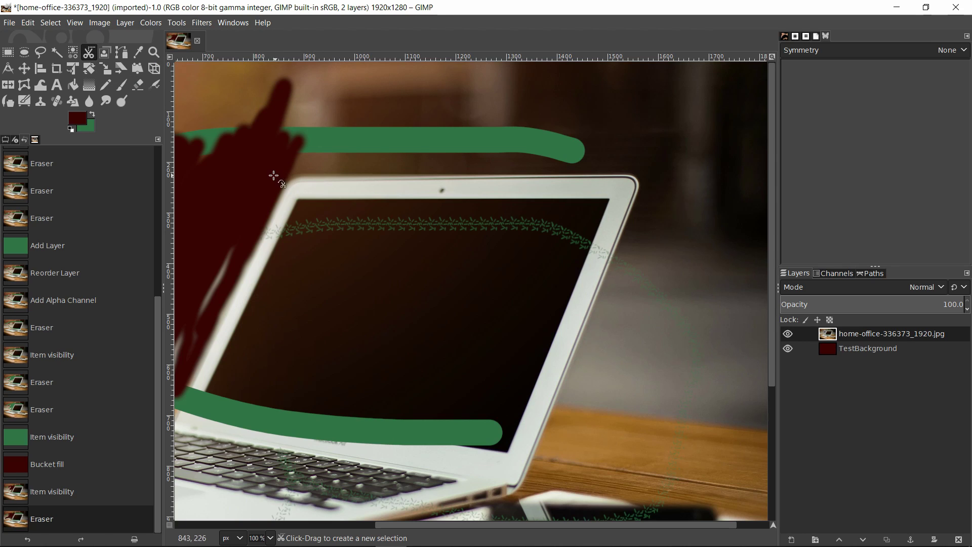
pyautogui.moveTo(315, 186); pyautogui.dragTo(353, 191)
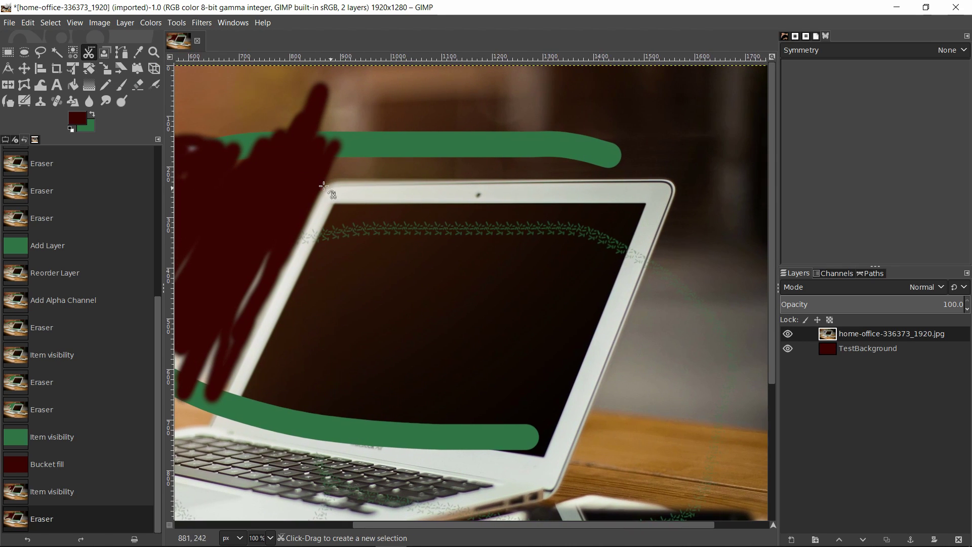
pyautogui.moveTo(679, 237); pyautogui.dragTo(719, 185)
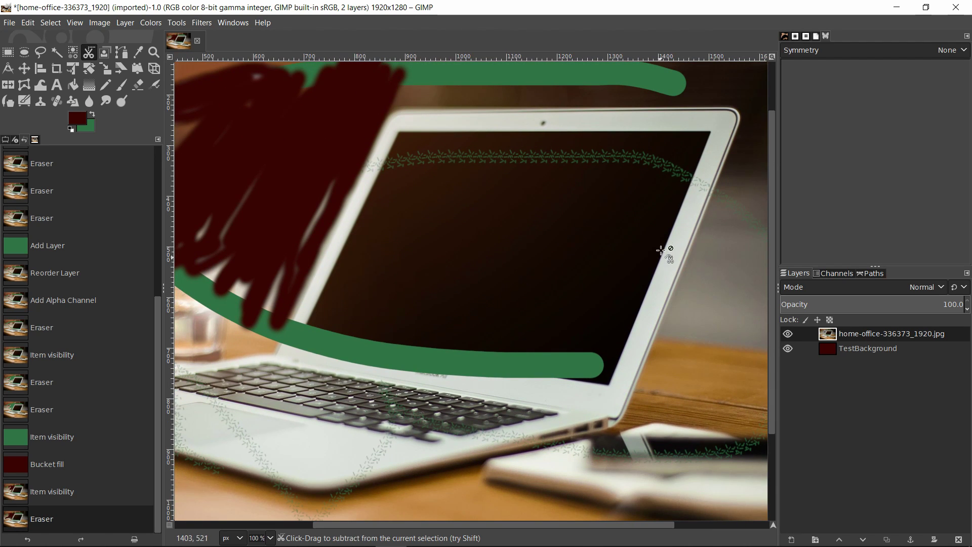
pyautogui.moveTo(572, 386); pyautogui.dragTo(628, 352)
pyautogui.moveTo(332, 368); pyautogui.dragTo(477, 311)
pyautogui.moveTo(539, 174); pyautogui.dragTo(342, 351)
pyautogui.click(398, 200)
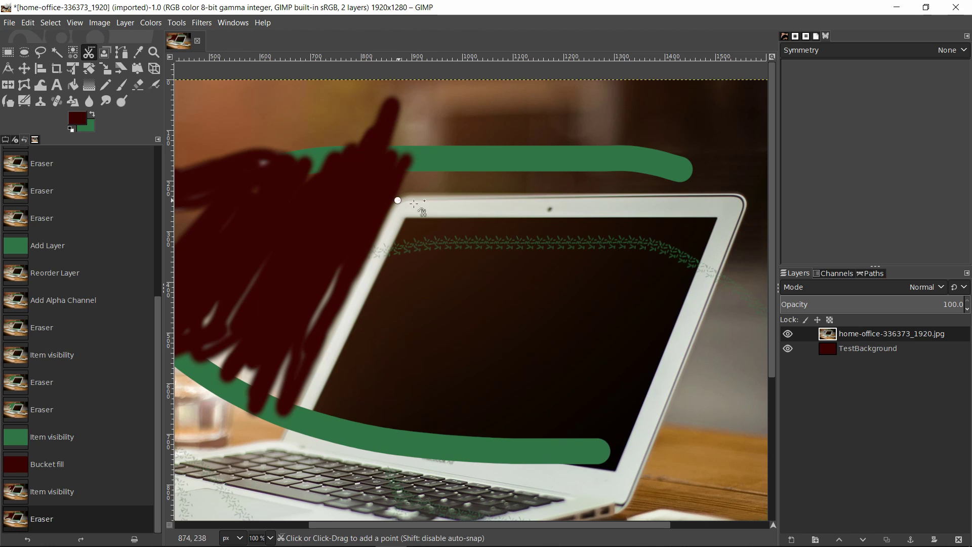
# - Show the Scissors tool's options and enable Interactive boundary
pyautogui.scroll(1, 450, 211)
pyautogui.scroll(1, 366, 190)
pyautogui.moveTo(440, 197); pyautogui.dragTo(295, 202)
pyautogui.scroll(-1, 294, 202)
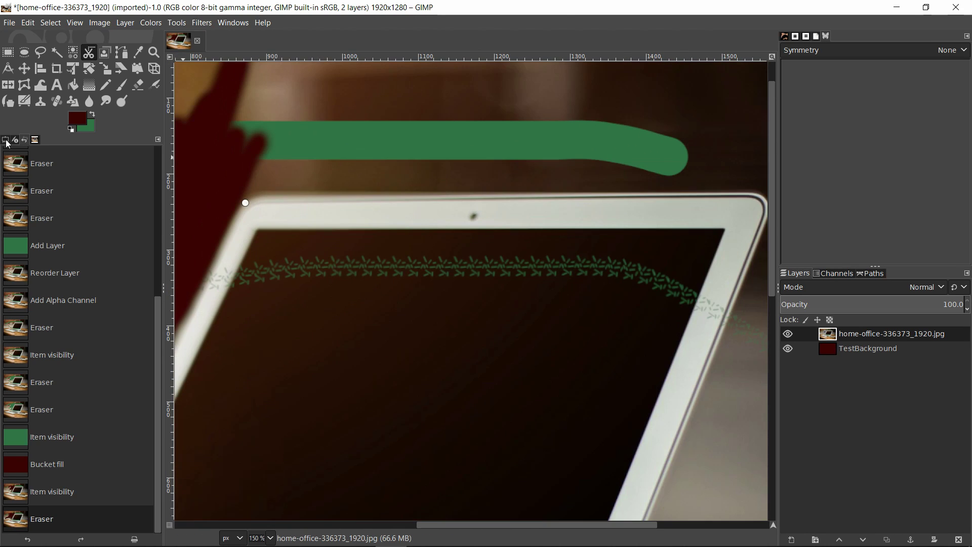
pyautogui.click(6, 141)
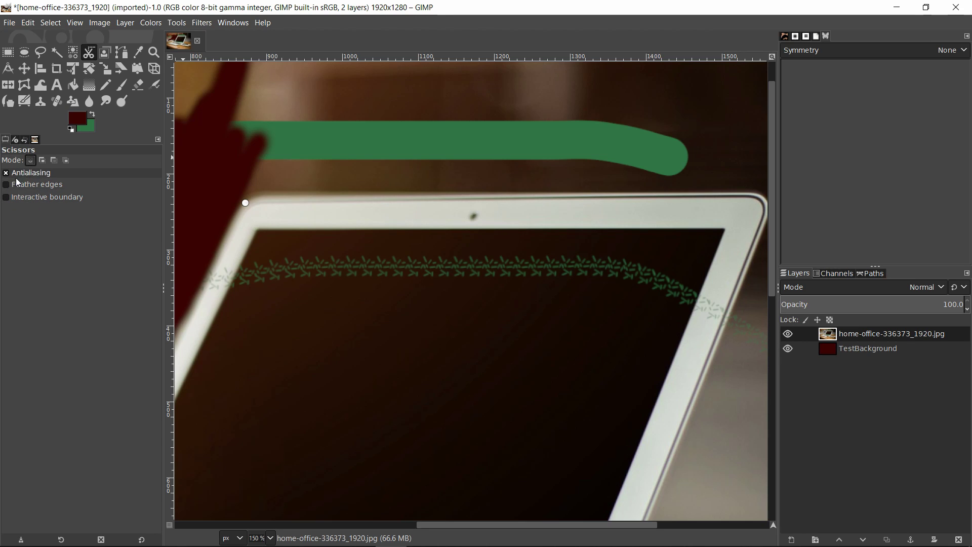
pyautogui.moveTo(321, 188); pyautogui.dragTo(361, 195)
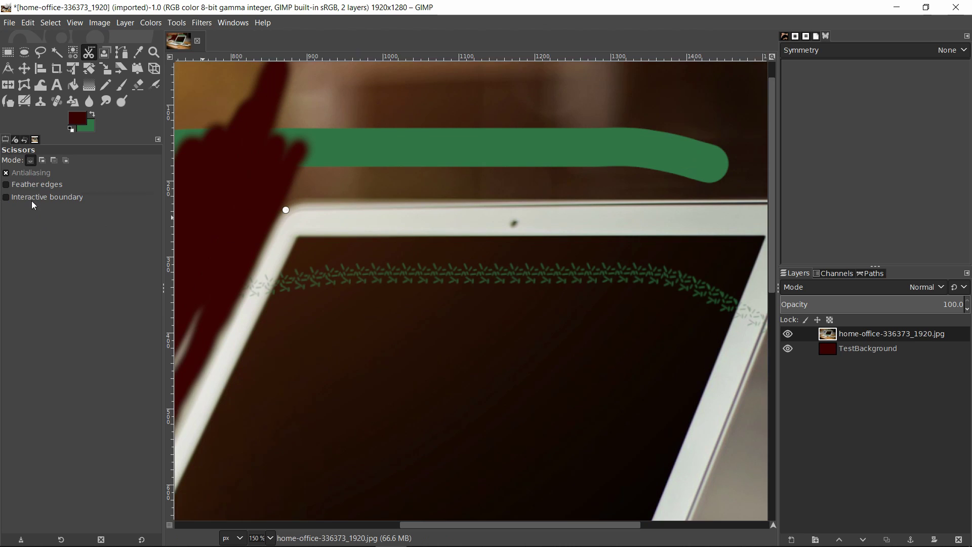
pyautogui.click(6, 197)
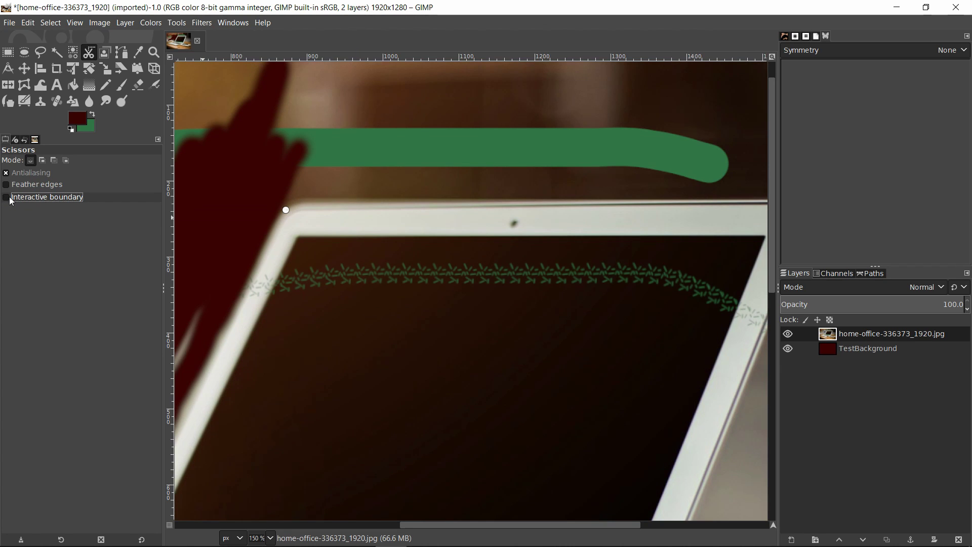
# - Add a second Scissors point on the top edge of the screen frame, short of its upper-right corner
pyautogui.click(373, 201)
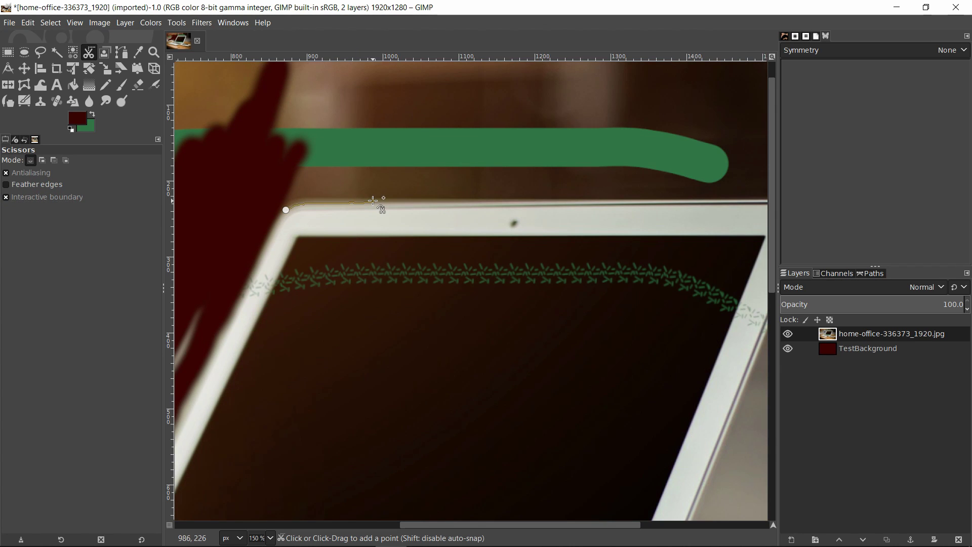
pyautogui.moveTo(374, 198); pyautogui.dragTo(688, 200)
pyautogui.hscroll(5, 684, 200)
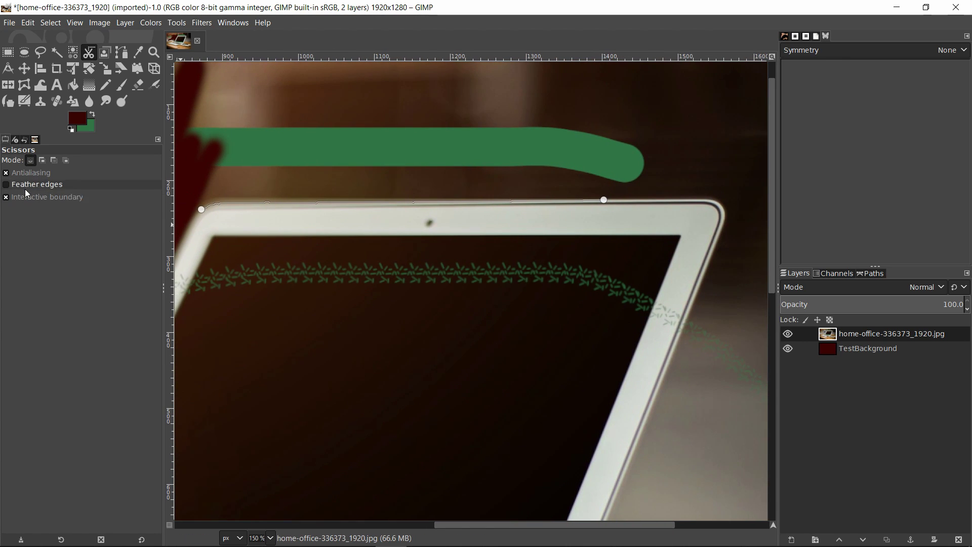
# - Turn on the Feather edges option for Scissors, and turn it off again
pyautogui.click(20, 184)
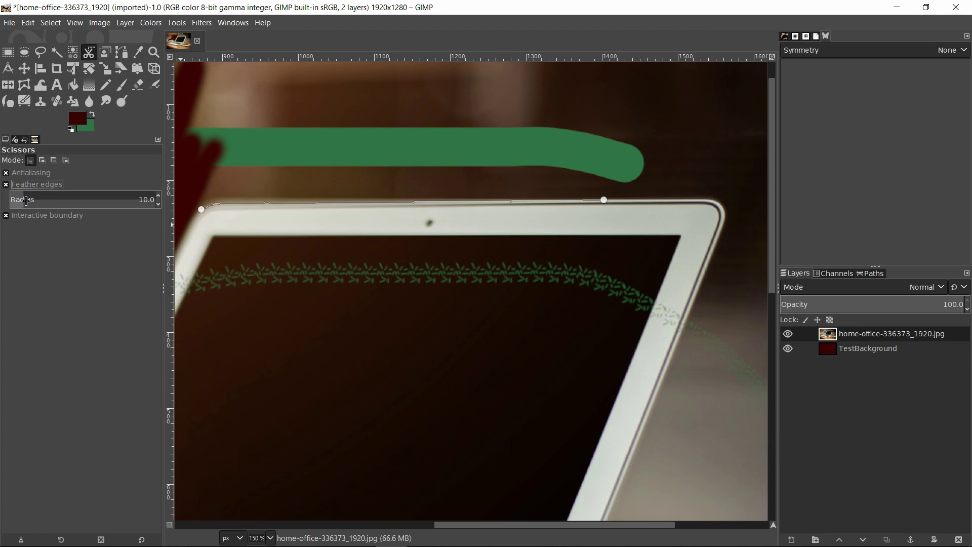
pyautogui.scroll(-2, 390, 176)
pyautogui.hscroll(1, 390, 176)
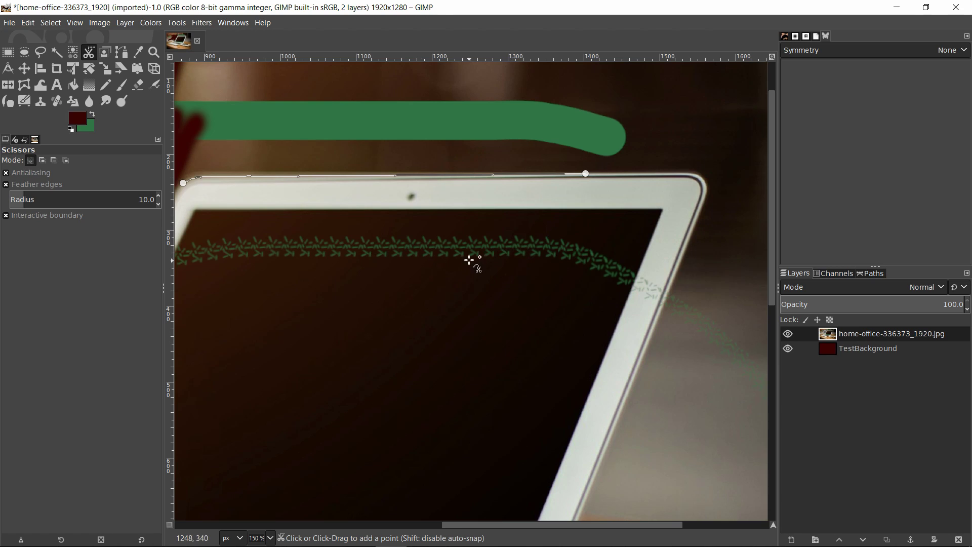
pyautogui.click(6, 184)
# - Add a Scissors point where the top edge of the screen frame begins to curve into the upper-right corner
pyautogui.hscroll(-1, 238, 172)
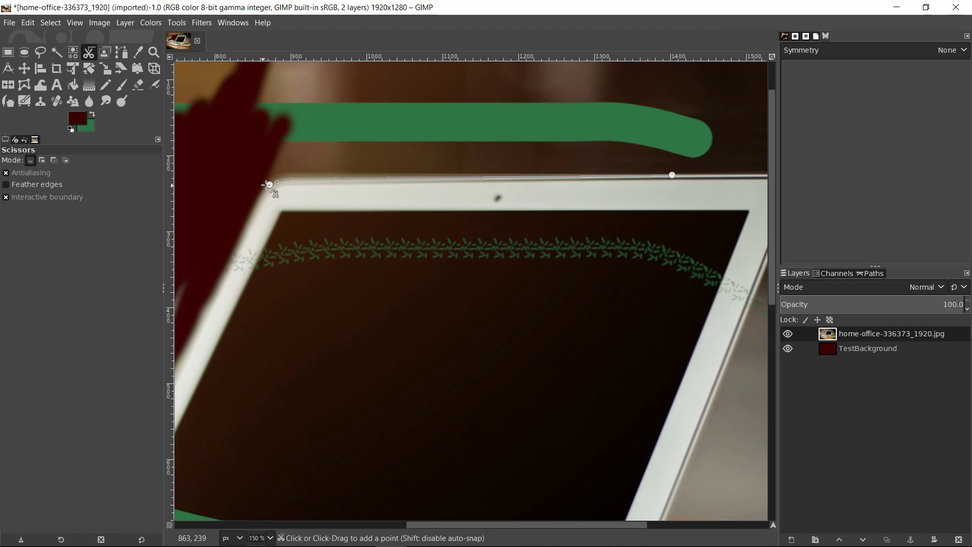
pyautogui.hscroll(5, 430, 180)
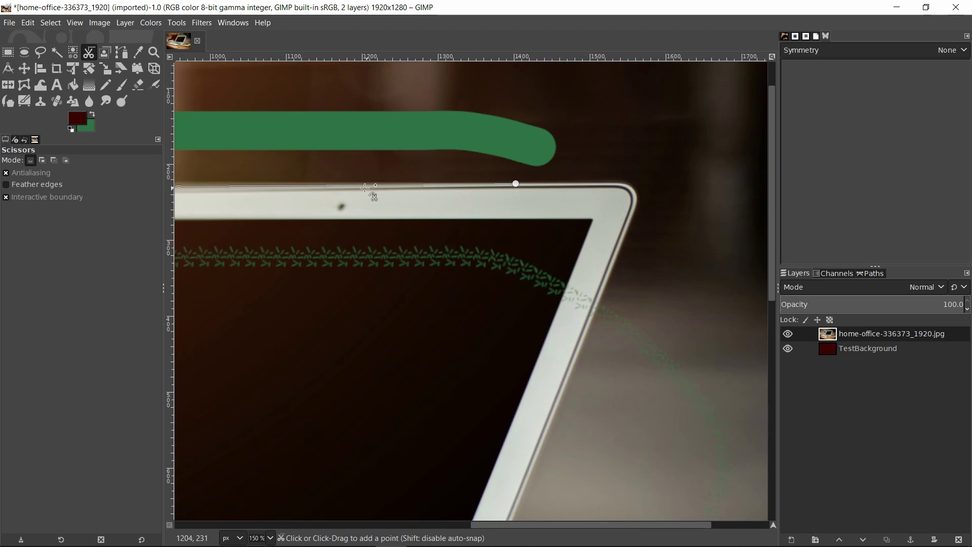
pyautogui.click(630, 186)
# - Add a Scissors point on the frame's right edge below the rounded corner, and insert a point between to pull the boundary outward
pyautogui.scroll(1, 635, 198)
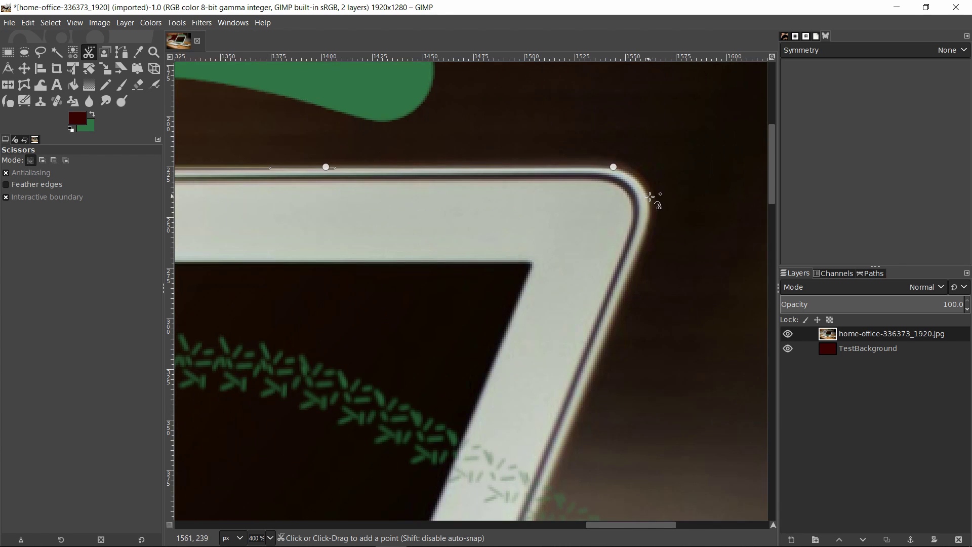
pyautogui.scroll(1, 651, 201)
pyautogui.moveTo(645, 213); pyautogui.dragTo(564, 193)
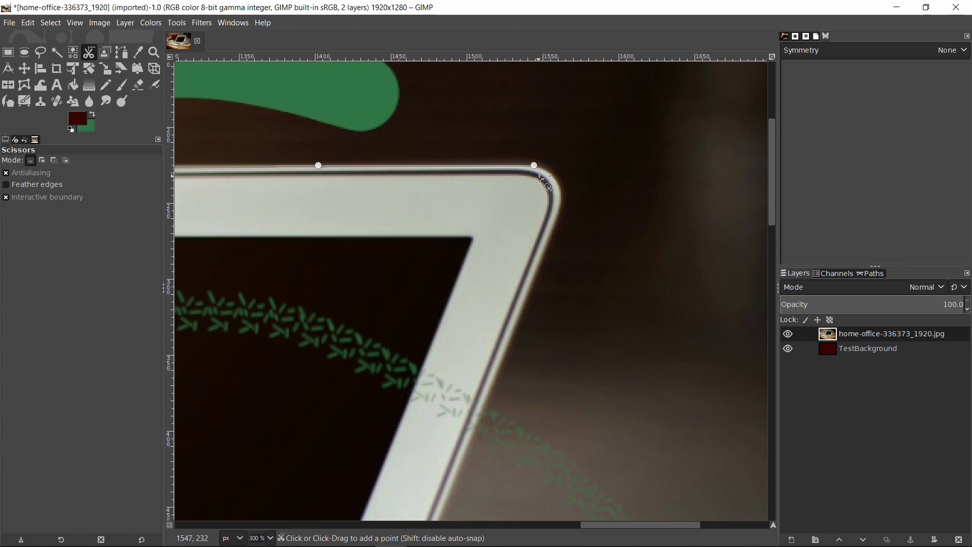
pyautogui.click(541, 261)
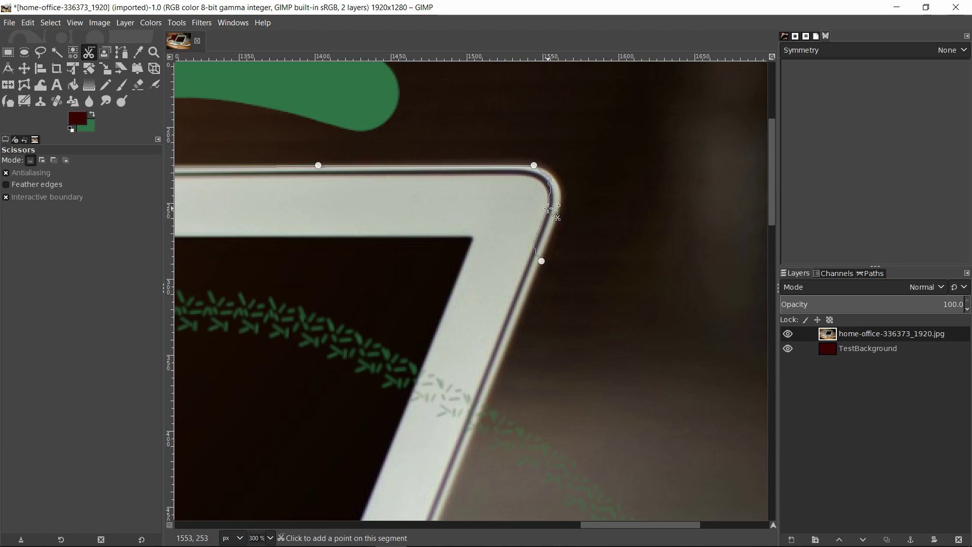
pyautogui.moveTo(548, 208); pyautogui.dragTo(561, 183)
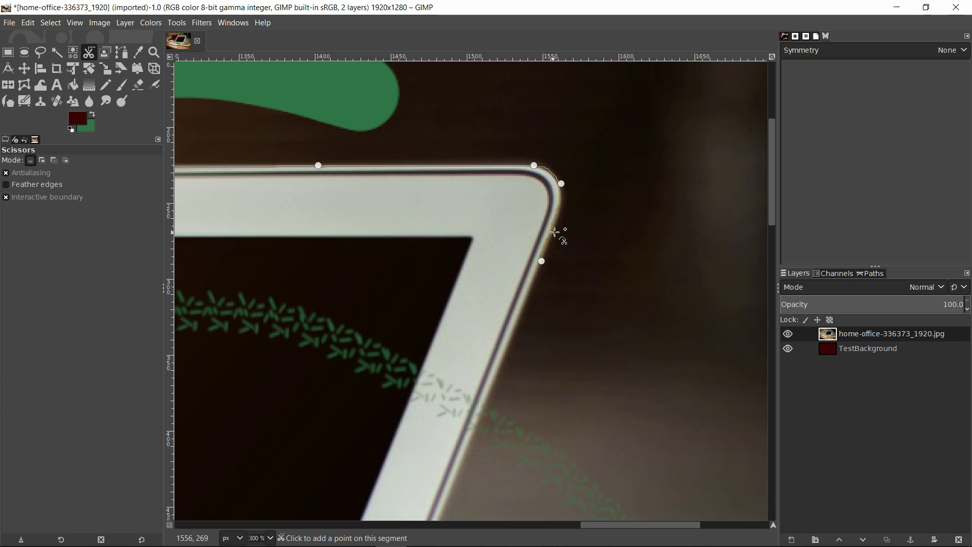
# - Insert a Scissors point just below the rounded corner to correct the boundary, and add two more points down the frame's right edge
pyautogui.click(548, 236)
pyautogui.scroll(-2, 592, 172)
pyautogui.hscroll(-1, 593, 171)
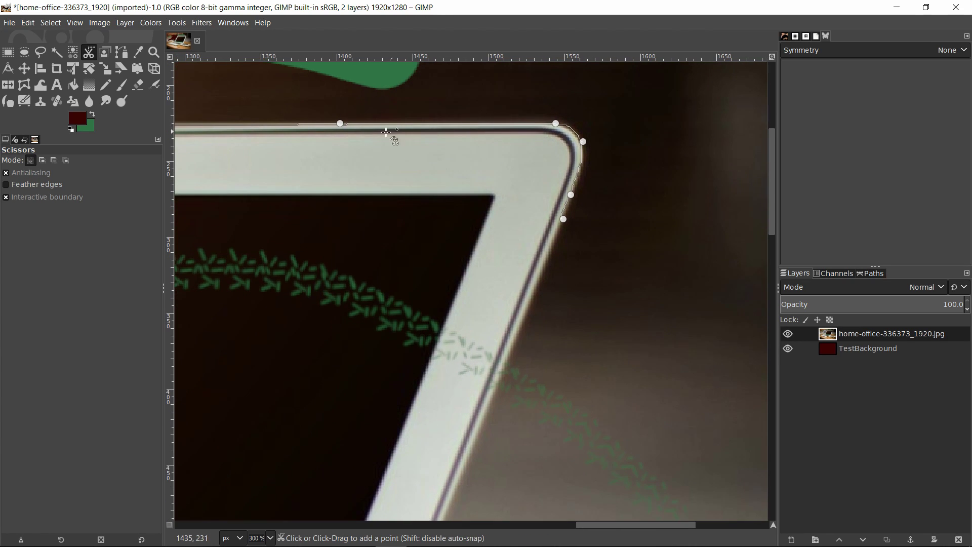
pyautogui.scroll(-2, 592, 167)
pyautogui.hscroll(-1, 592, 167)
pyautogui.scroll(-1, 598, 155)
pyautogui.hscroll(-1, 599, 155)
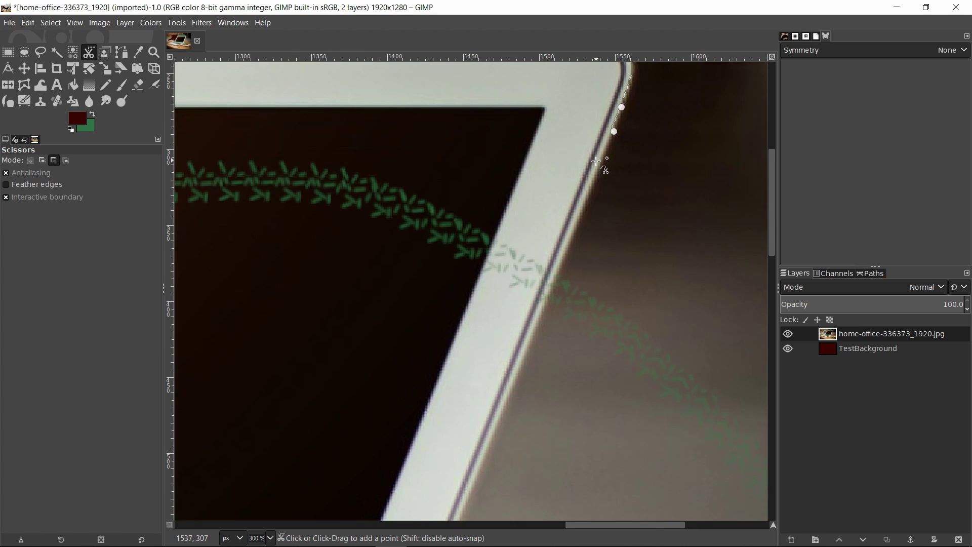
pyautogui.scroll(-1, 591, 216)
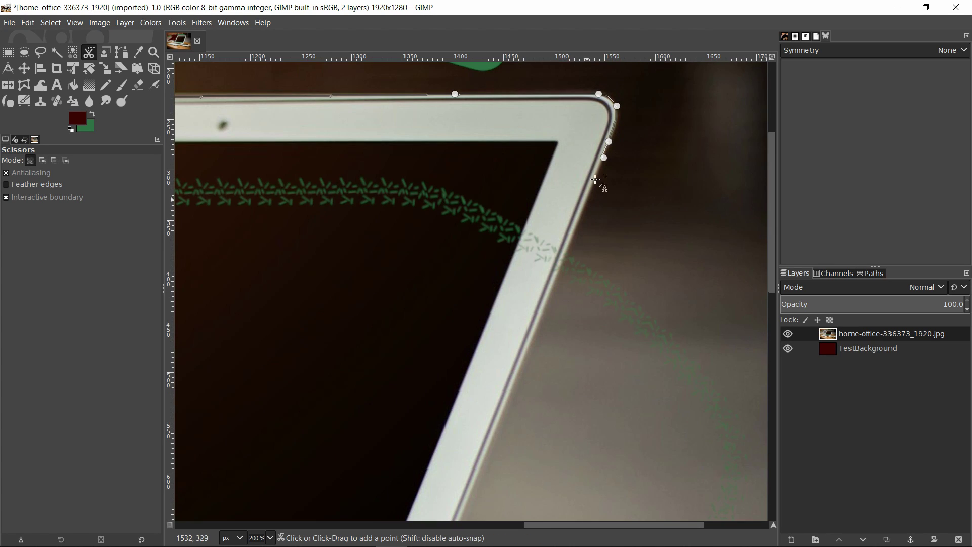
pyautogui.scroll(-1, 590, 304)
pyautogui.hscroll(-1, 591, 304)
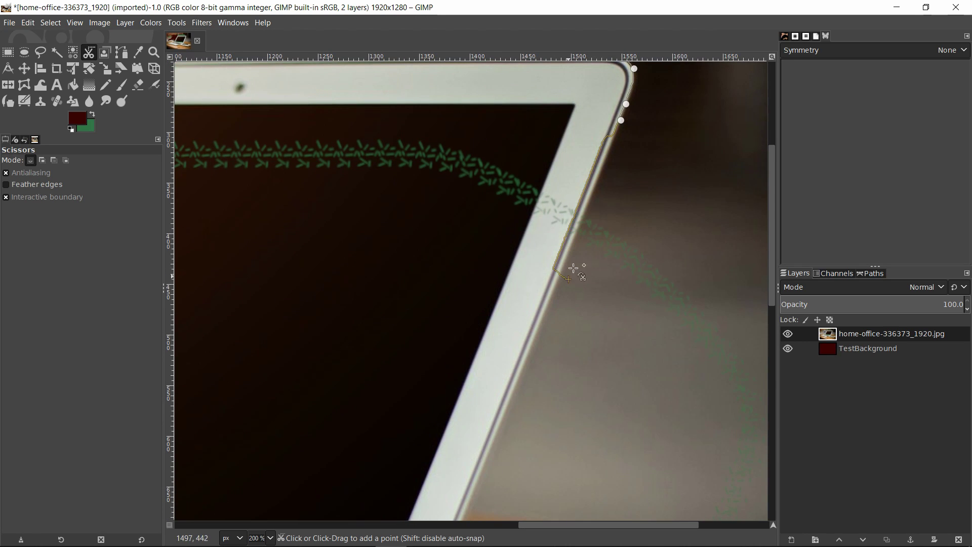
pyautogui.click(592, 194)
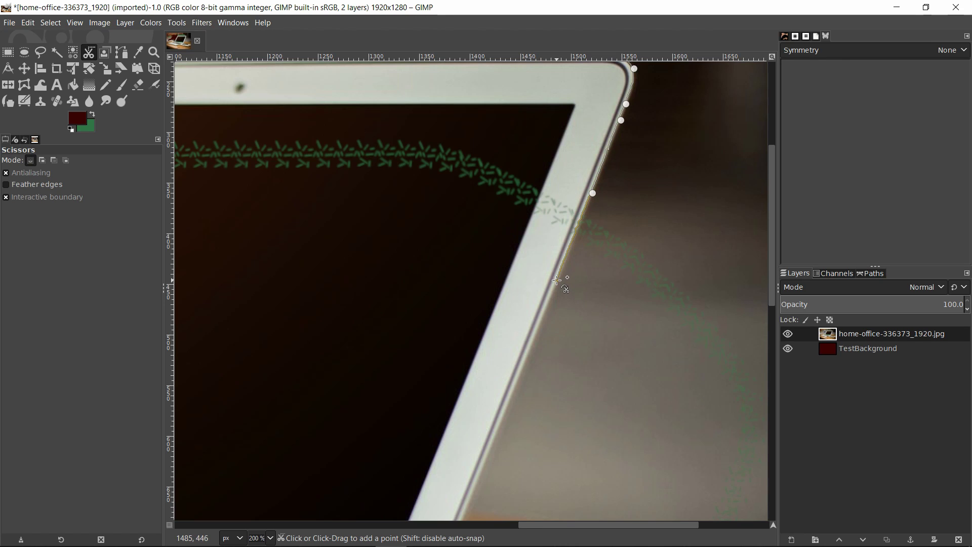
pyautogui.click(557, 282)
# - Continue the Scissors outline with points down the middle of the frame's right edge to where the wooden table begins behind it
pyautogui.scroll(-3, 622, 211)
pyautogui.hscroll(-2, 622, 210)
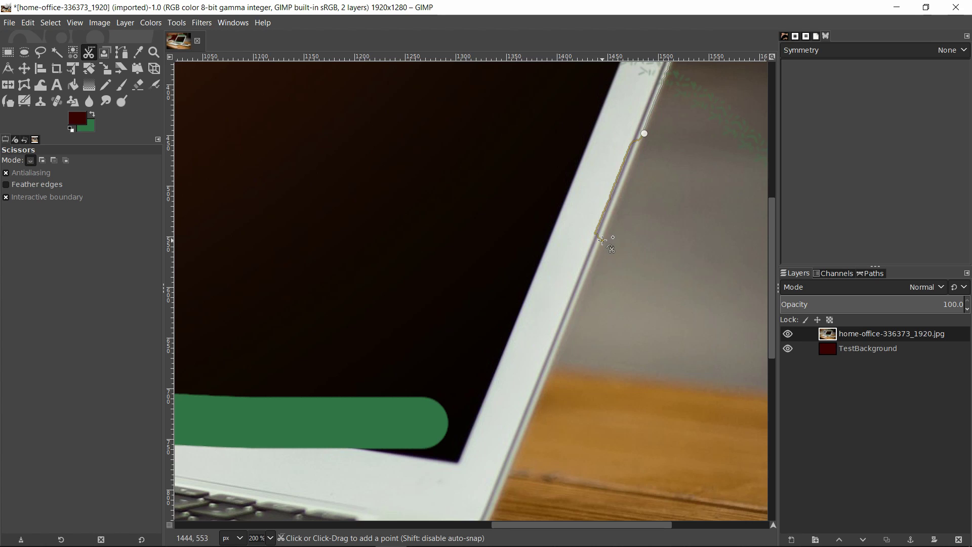
pyautogui.click(616, 203)
pyautogui.scroll(-3, 625, 190)
pyautogui.hscroll(-1, 626, 190)
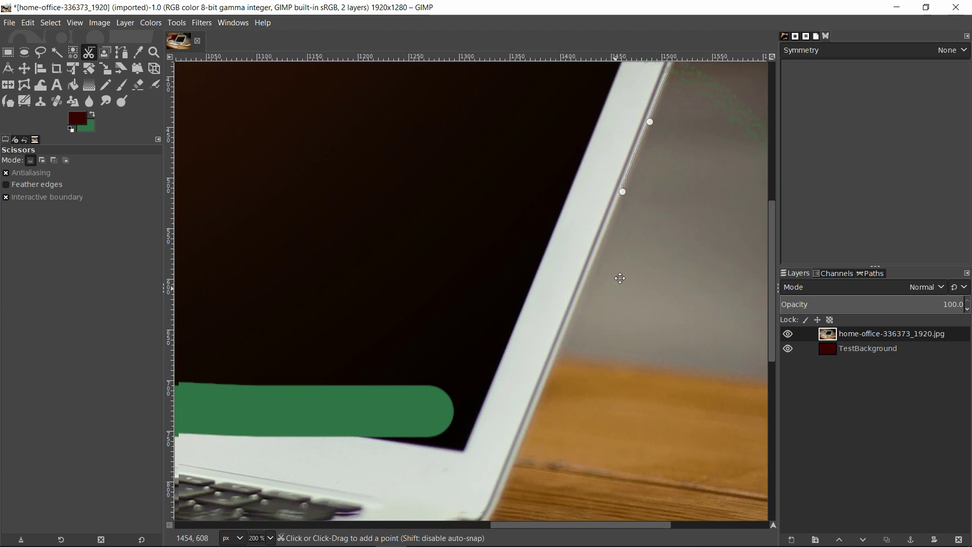
pyautogui.click(623, 184)
pyautogui.moveTo(633, 145); pyautogui.dragTo(552, 200)
pyautogui.moveTo(529, 290); pyautogui.dragTo(541, 273)
pyautogui.scroll(-3, 531, 283)
pyautogui.hscroll(-2, 531, 284)
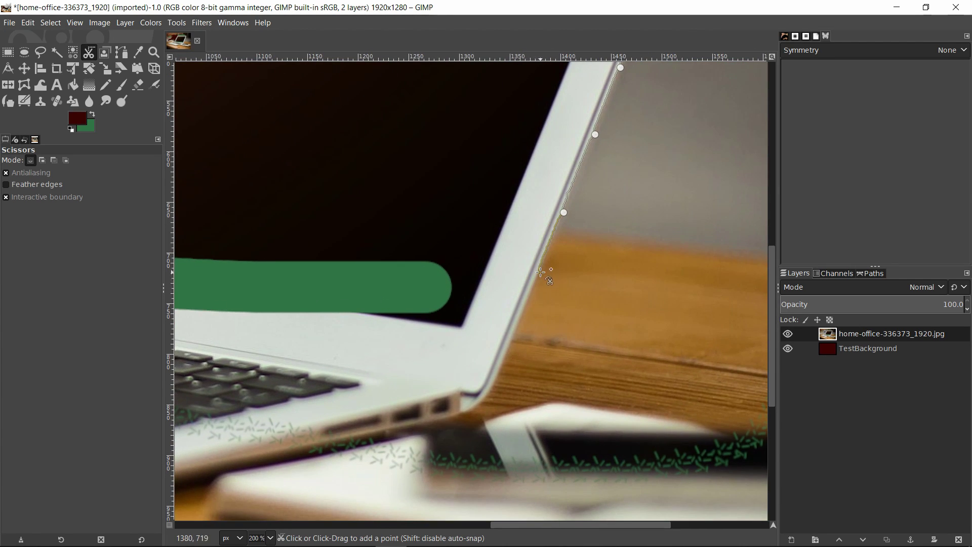
# - Place Scissors points along the lowest part of the frame's right edge and around the hinge corner onto the laptop base
pyautogui.click(537, 273)
pyautogui.scroll(-3, 537, 274)
pyautogui.hscroll(-2, 538, 274)
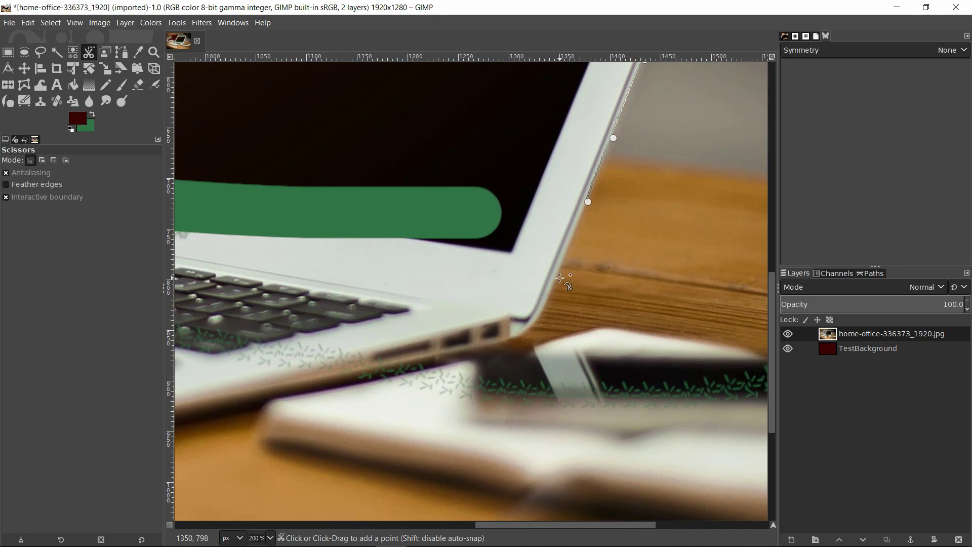
pyautogui.click(562, 270)
pyautogui.scroll(-3, 562, 271)
pyautogui.hscroll(-2, 562, 271)
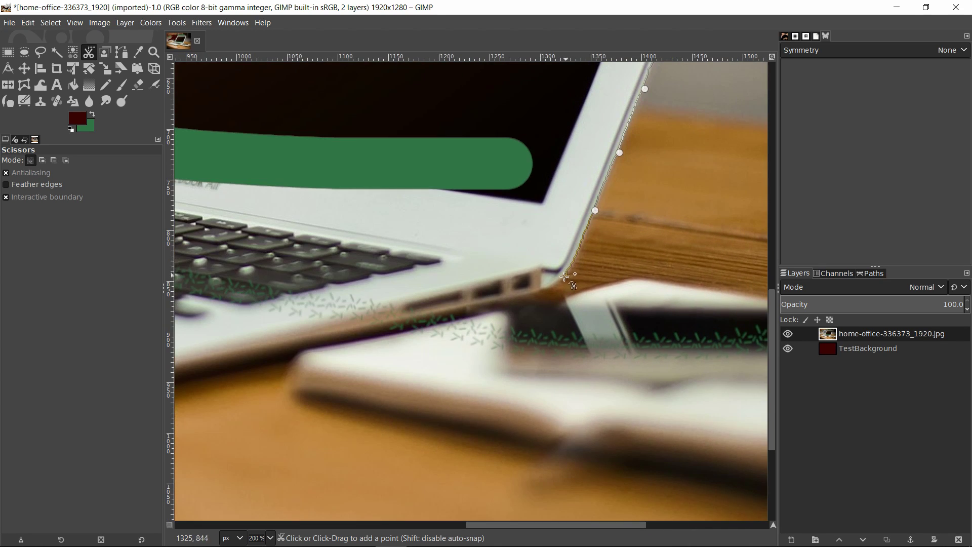
pyautogui.moveTo(545, 286)
pyautogui.mouseDown()
pyautogui.moveTo(578, 257)
pyautogui.moveTo(545, 289)
pyautogui.moveTo(576, 257)
pyautogui.moveTo(551, 281)
pyautogui.mouseUp()
pyautogui.click(543, 288)
pyautogui.scroll(-2, 543, 288)
pyautogui.hscroll(-3, 542, 289)
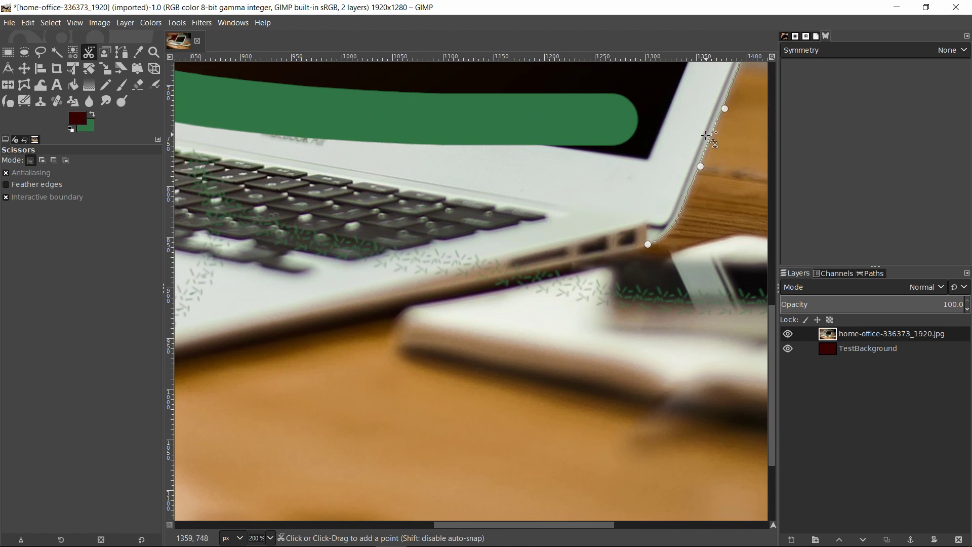
# - Add Scissors points along the base's right side and past its front corner, inserting an extra point where the boundary cuts inward
pyautogui.moveTo(401, 295); pyautogui.dragTo(262, 326)
pyautogui.scroll(-1, 260, 326)
pyautogui.hscroll(-5, 259, 326)
pyautogui.moveTo(433, 299)
pyautogui.mouseDown()
pyautogui.moveTo(378, 308)
pyautogui.moveTo(415, 303)
pyautogui.mouseUp()
pyautogui.scroll(1, 443, 287)
pyautogui.hscroll(-5, 443, 286)
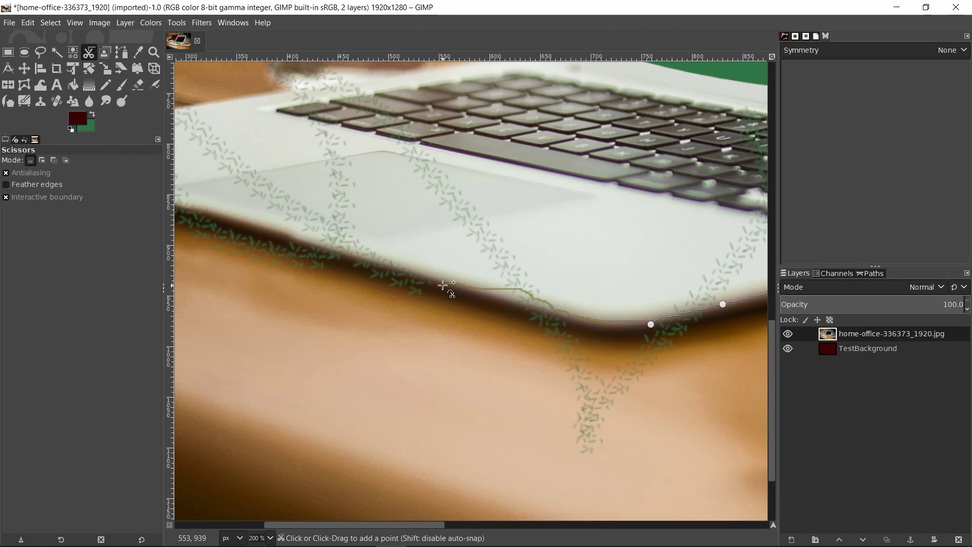
pyautogui.click(441, 285)
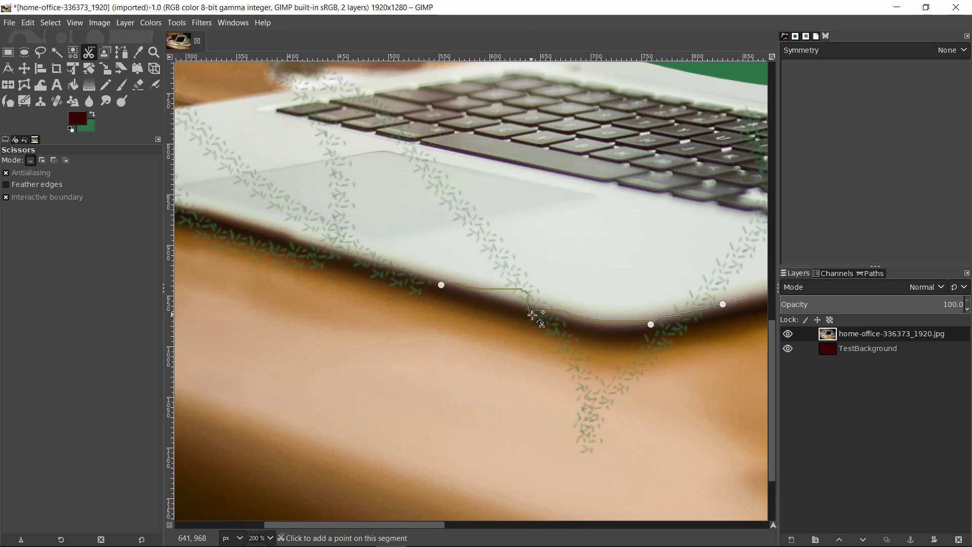
pyautogui.click(602, 328)
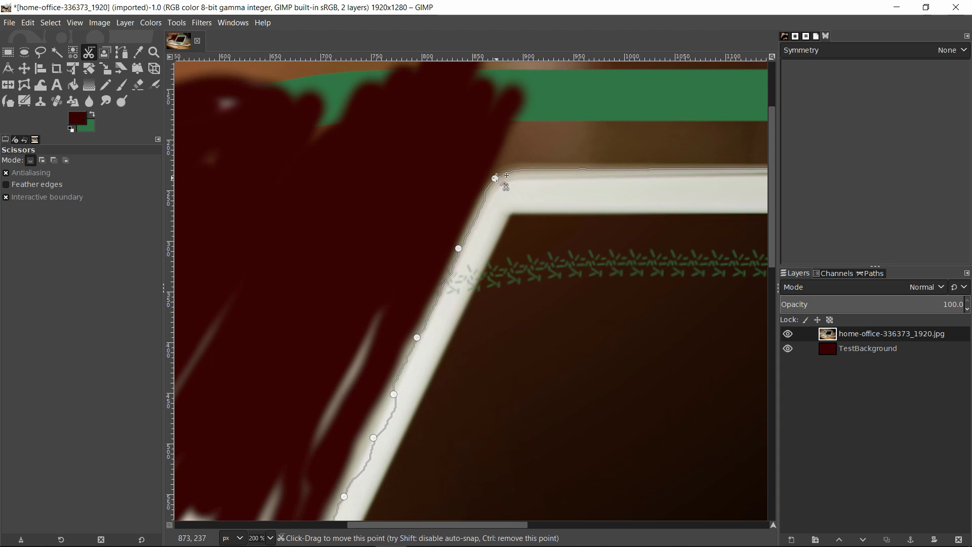
# - Convert the closed Scissors outline around the whole laptop into a selection
pyautogui.moveTo(579, 216); pyautogui.dragTo(486, 185)
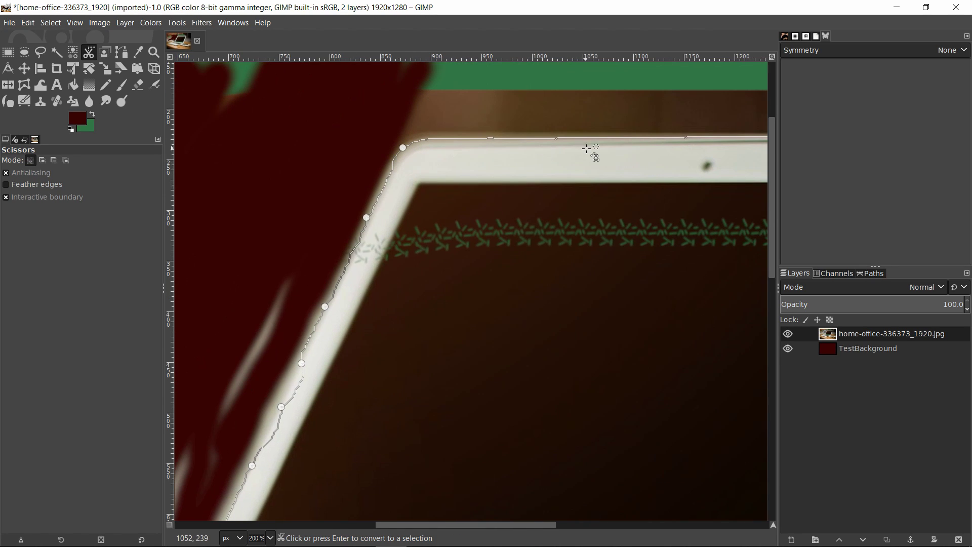
pyautogui.scroll(-3, 599, 149)
pyautogui.scroll(-2, 637, 191)
pyautogui.scroll(1, 561, 212)
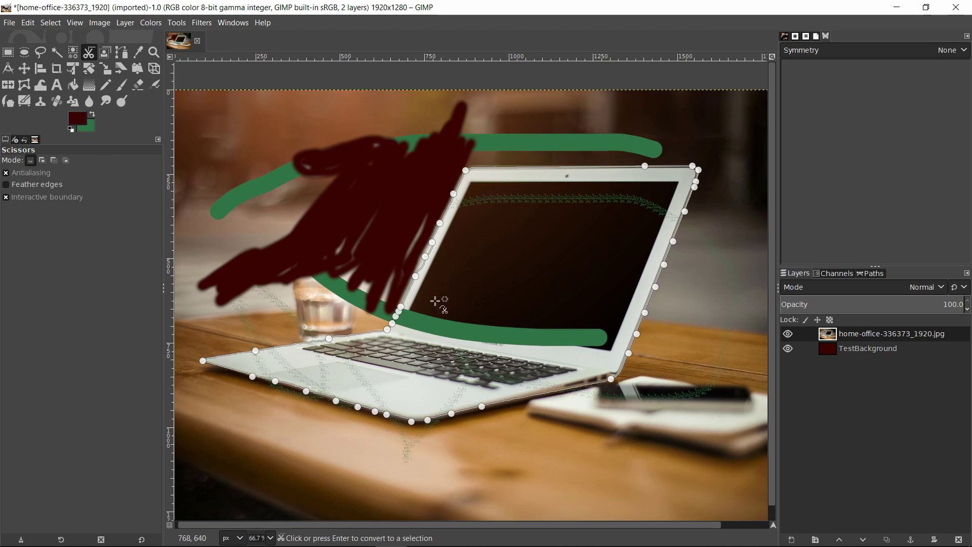
pyautogui.click(521, 265)
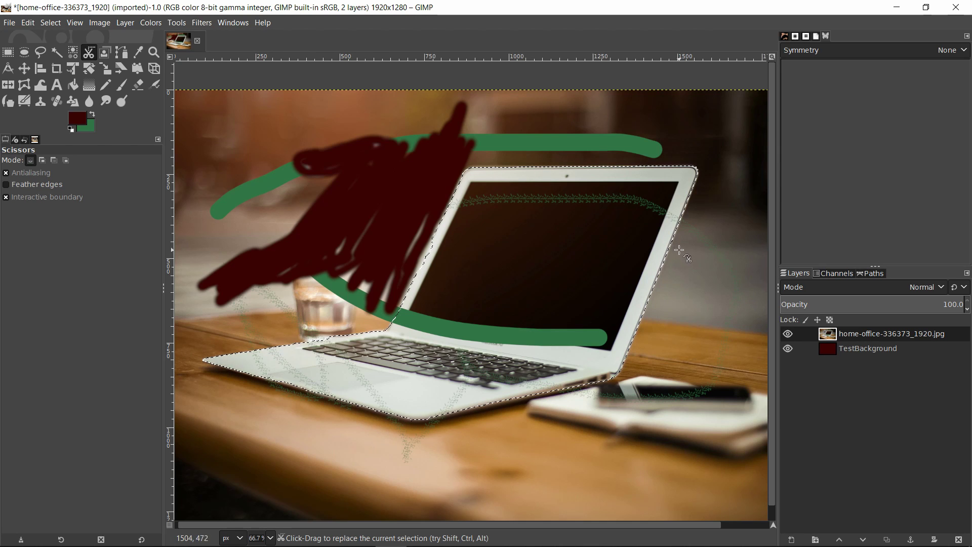
# - Cut the selected laptop out of the photo layer, paste it back, and turn the floating selection into a new layer
pyautogui.scroll(-3, 681, 264)
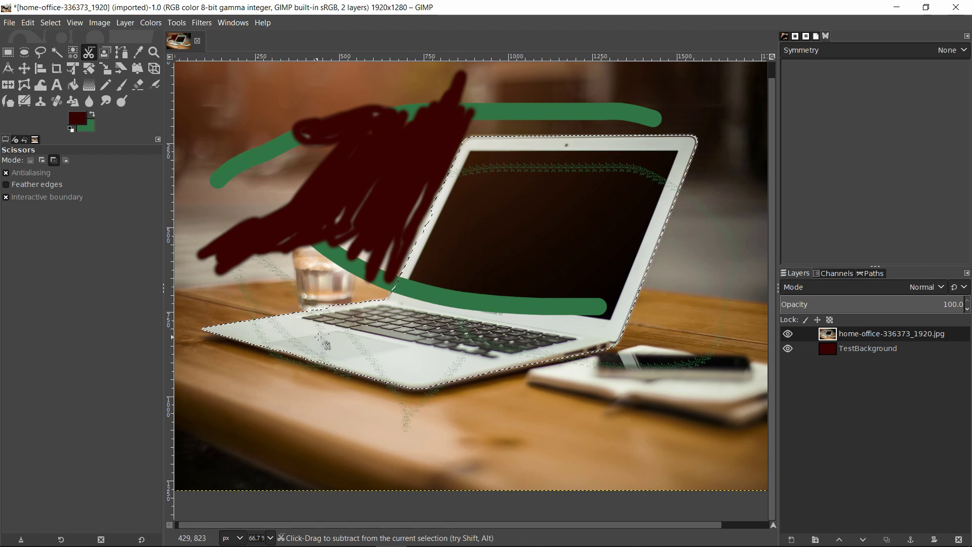
pyautogui.hotkey('ctrl', 'x')
pyautogui.scroll(1, 540, 168)
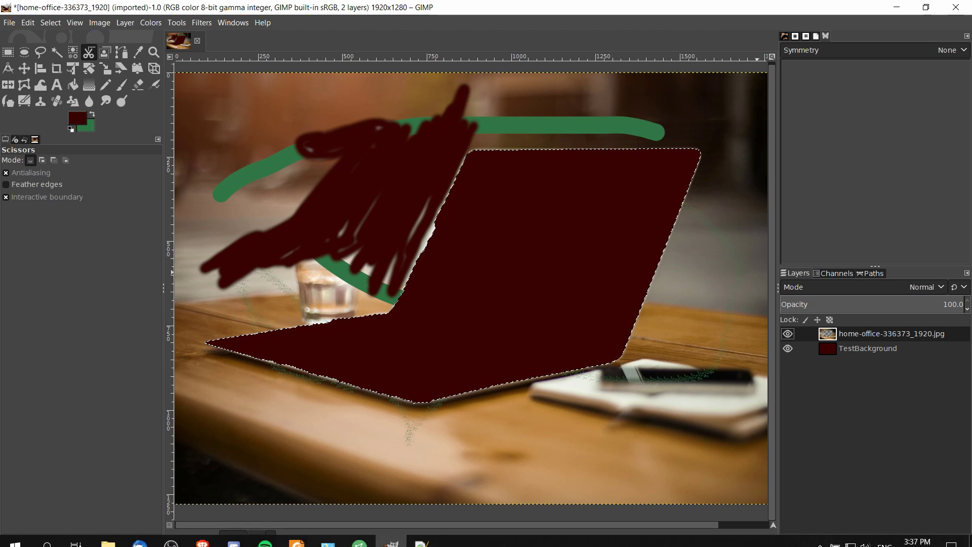
pyautogui.hotkey('ctrl', 'v')
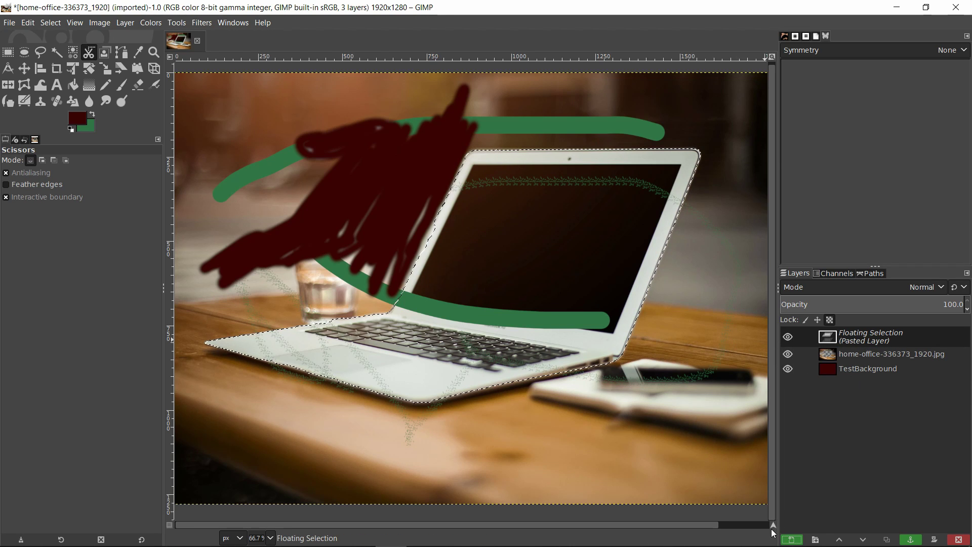
pyautogui.click(792, 541)
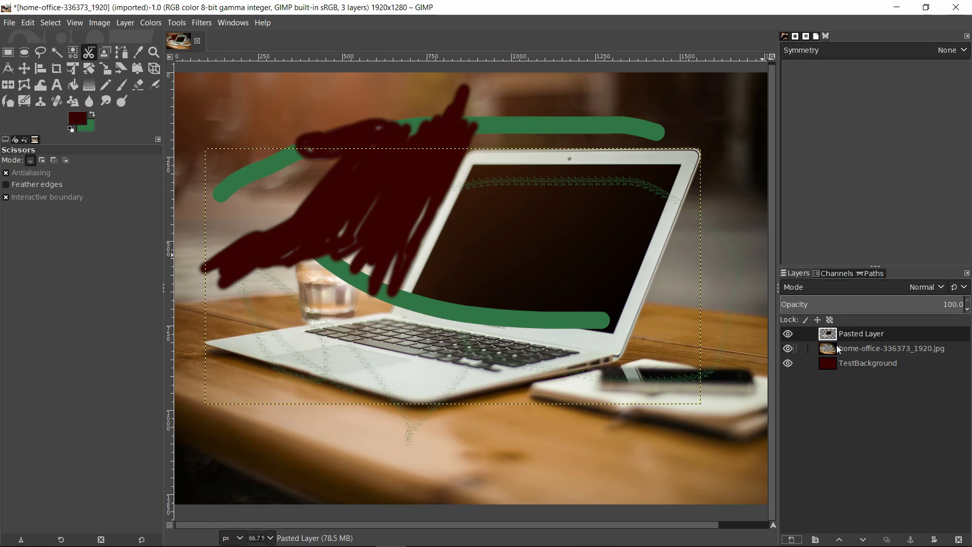
# - Move the pasted laptop layer, undo that move, and shift the layer down and to the right of its cut-out hole
pyautogui.scroll(1, 699, 304)
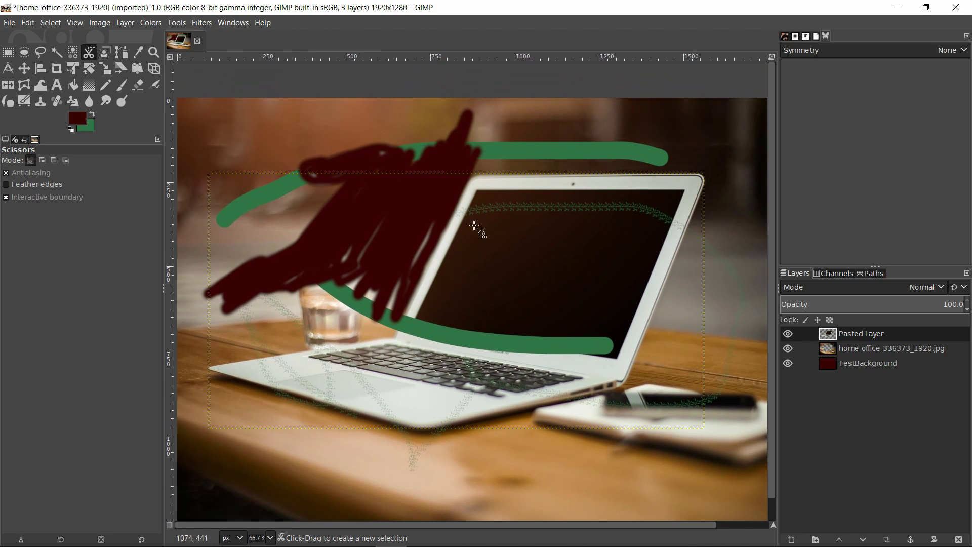
pyautogui.press('m')
pyautogui.moveTo(543, 231); pyautogui.dragTo(514, 222)
pyautogui.hotkey('ctrl', 'z')
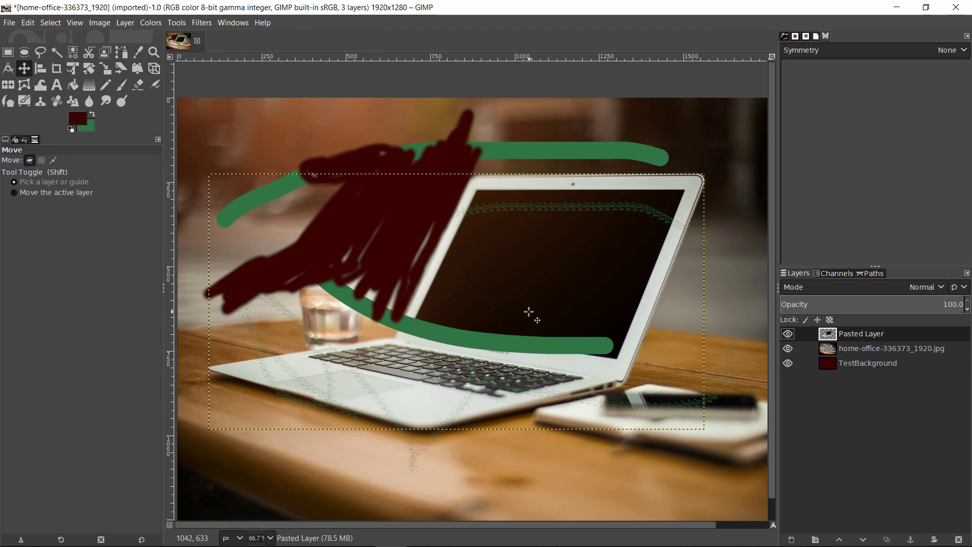
pyautogui.moveTo(522, 290)
pyautogui.mouseDown()
pyautogui.moveTo(586, 234)
pyautogui.moveTo(579, 218)
pyautogui.moveTo(502, 224)
pyautogui.moveTo(496, 277)
pyautogui.moveTo(517, 291)
pyautogui.mouseUp()
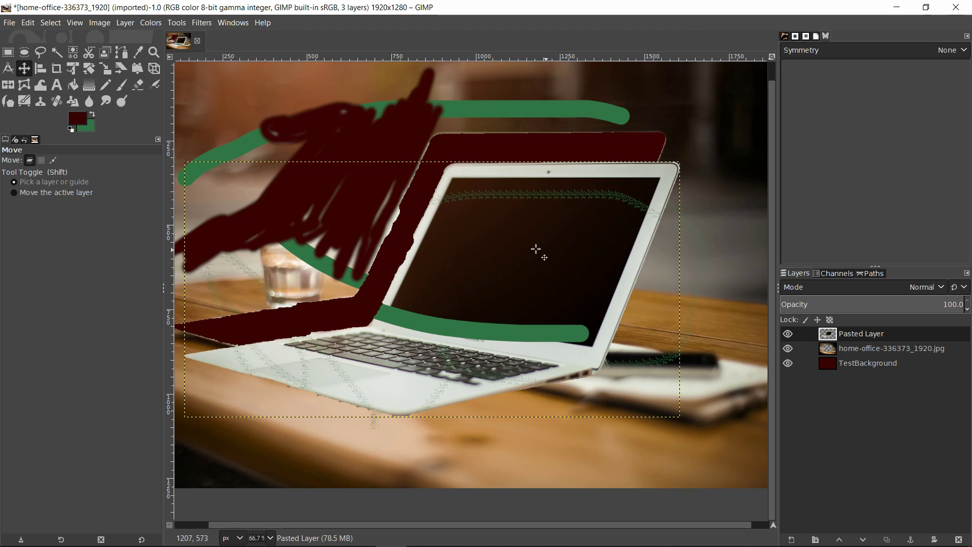
# - Examine how cleanly the laptop was cut out along the left and top edges of its screen frame
pyautogui.scroll(3, 446, 308)
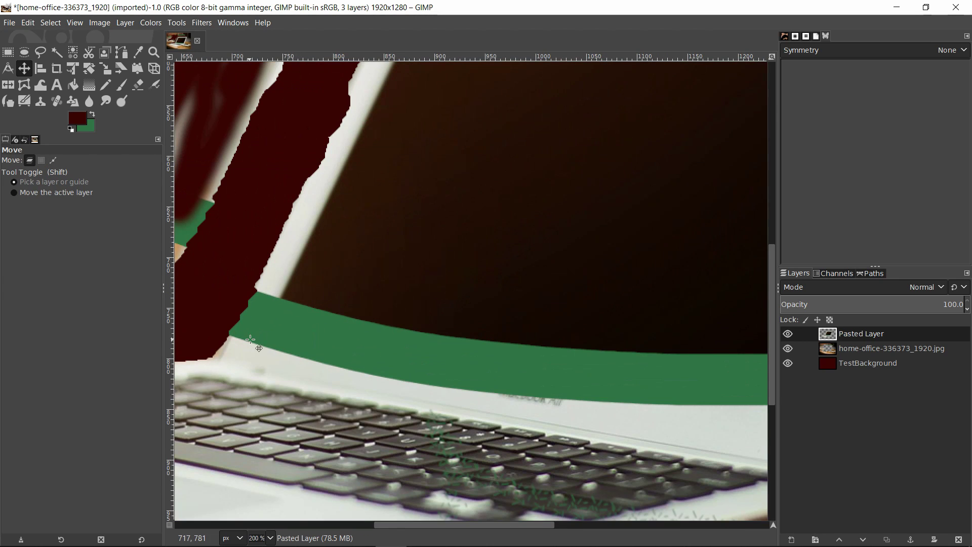
pyautogui.scroll(-3, 411, 331)
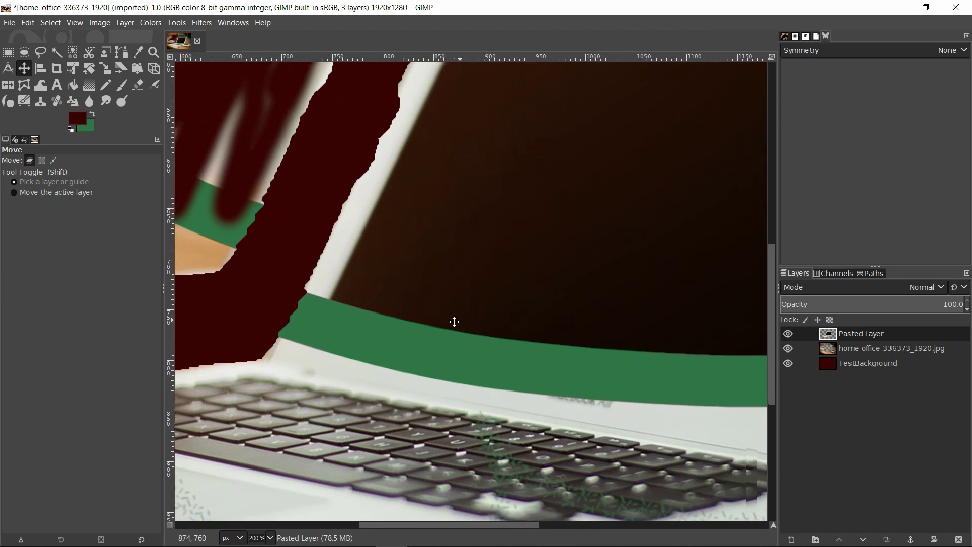
pyautogui.scroll(-1, 314, 328)
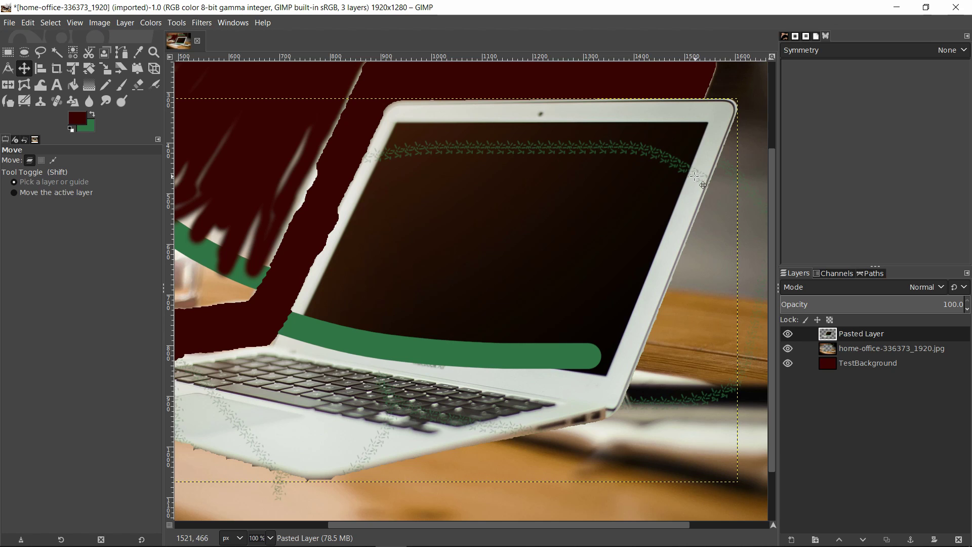
pyautogui.moveTo(571, 218); pyautogui.dragTo(668, 275)
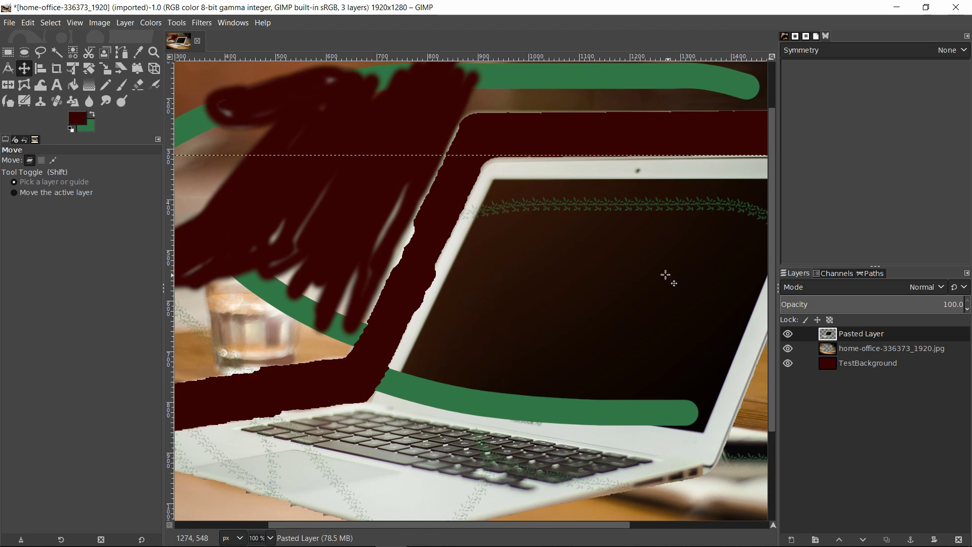
pyautogui.keyDown('ctrl'); pyautogui.scroll(3, 436, 248); pyautogui.keyUp('ctrl')
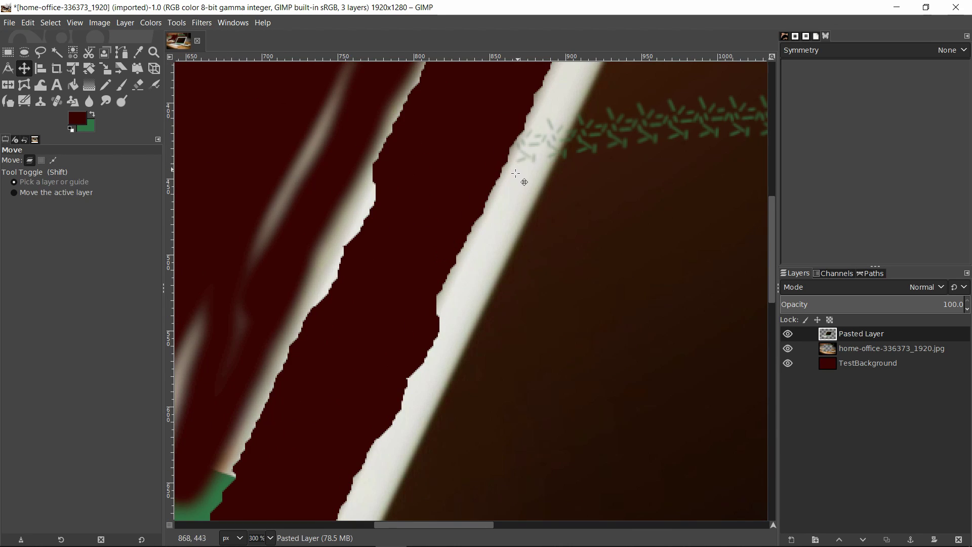
pyautogui.scroll(2, 486, 217)
pyautogui.scroll(3, 369, 234)
pyautogui.hscroll(6, 635, 242)
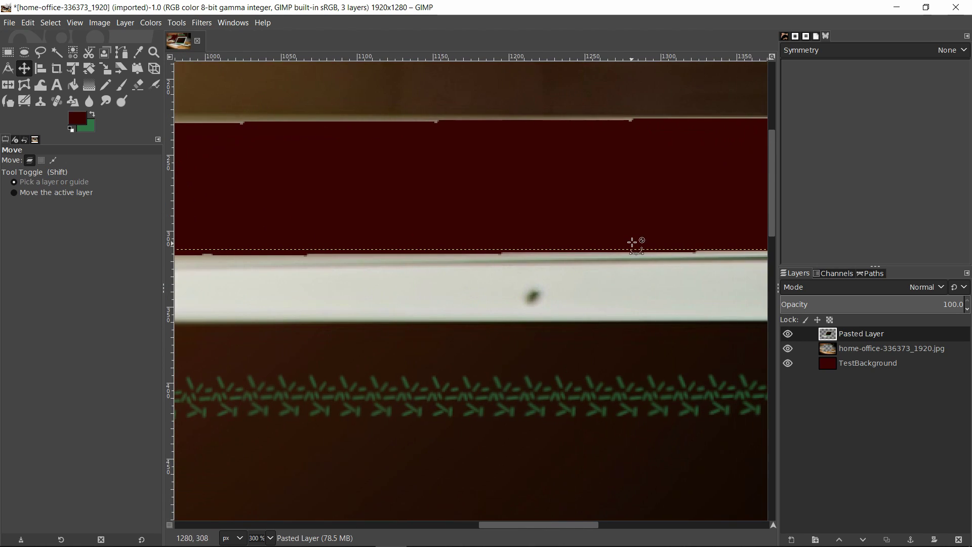
pyautogui.keyDown('ctrl'); pyautogui.scroll(-1, 705, 244); pyautogui.keyUp('ctrl')
pyautogui.hscroll(4, 704, 244)
pyautogui.hscroll(-3, 506, 235)
pyautogui.hscroll(5, 504, 245)
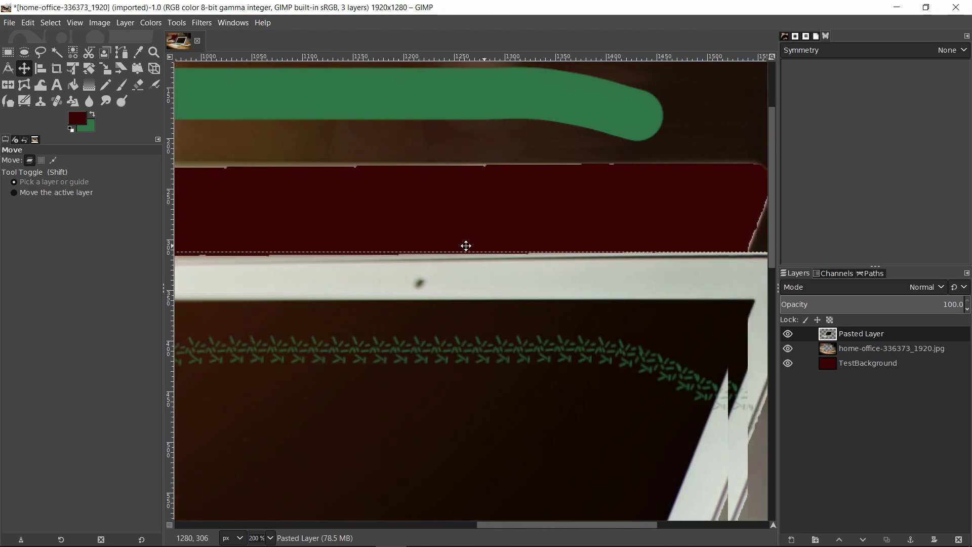
pyautogui.keyDown('ctrl'); pyautogui.scroll(-3, 552, 265); pyautogui.keyUp('ctrl')
# - Revert the image in the undo history to the Scissors state before the cut, and return to the Scissors tool options
pyautogui.click(15, 140)
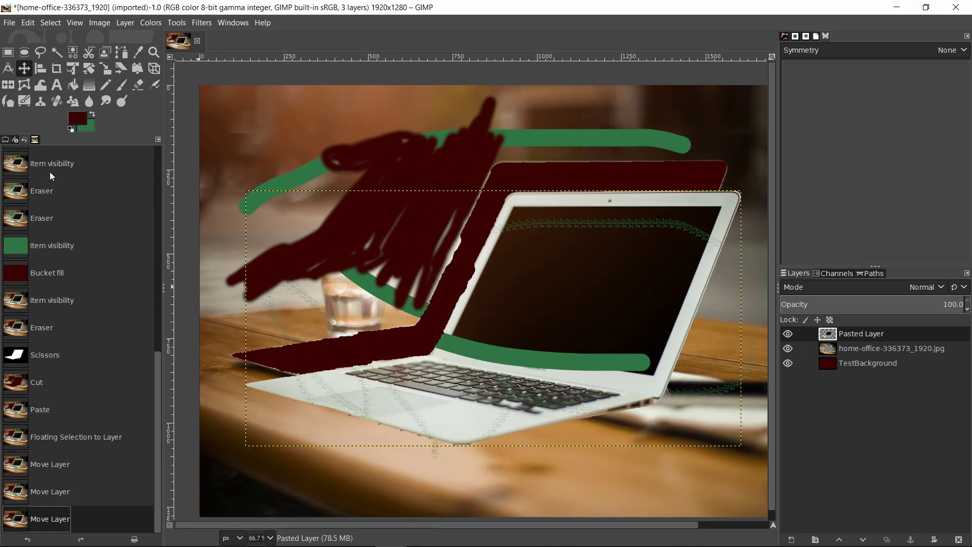
pyautogui.click(94, 435)
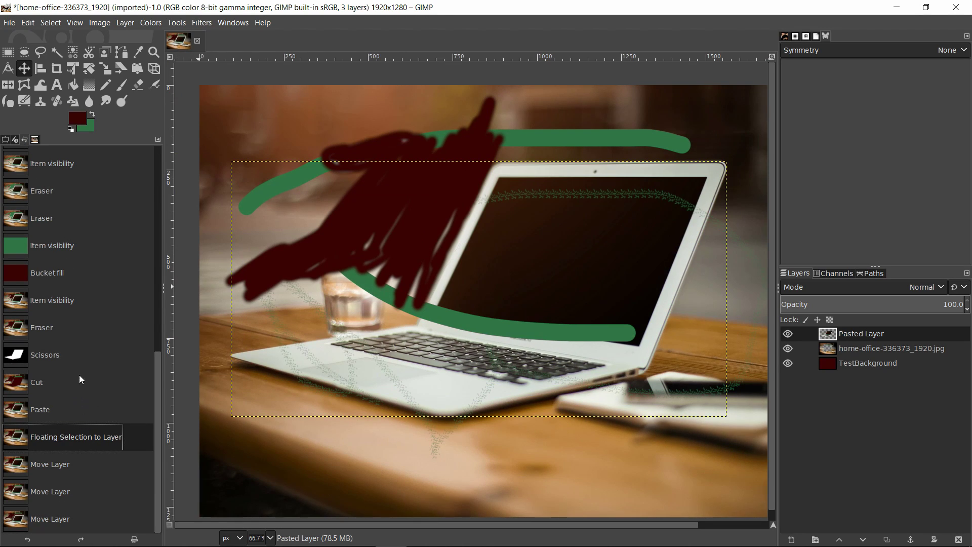
pyautogui.click(80, 359)
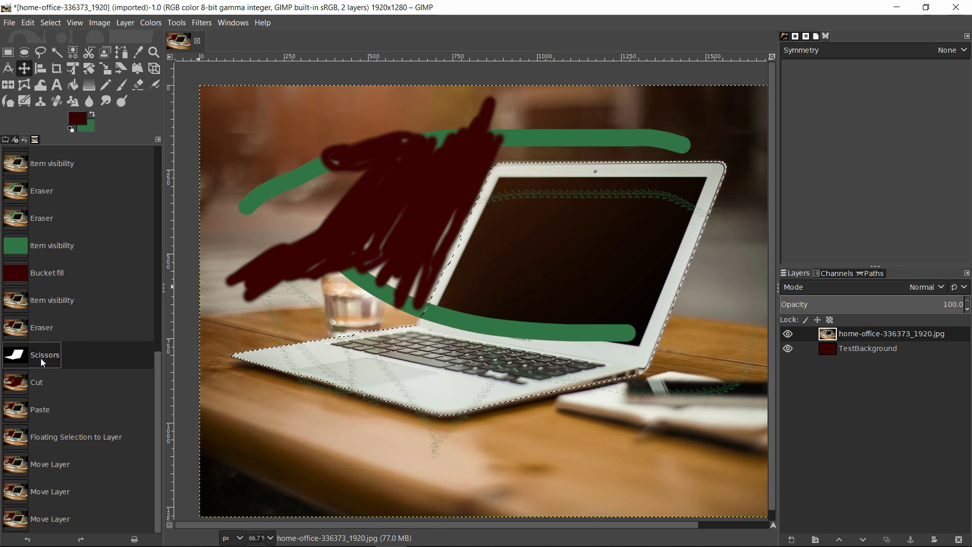
pyautogui.click(5, 140)
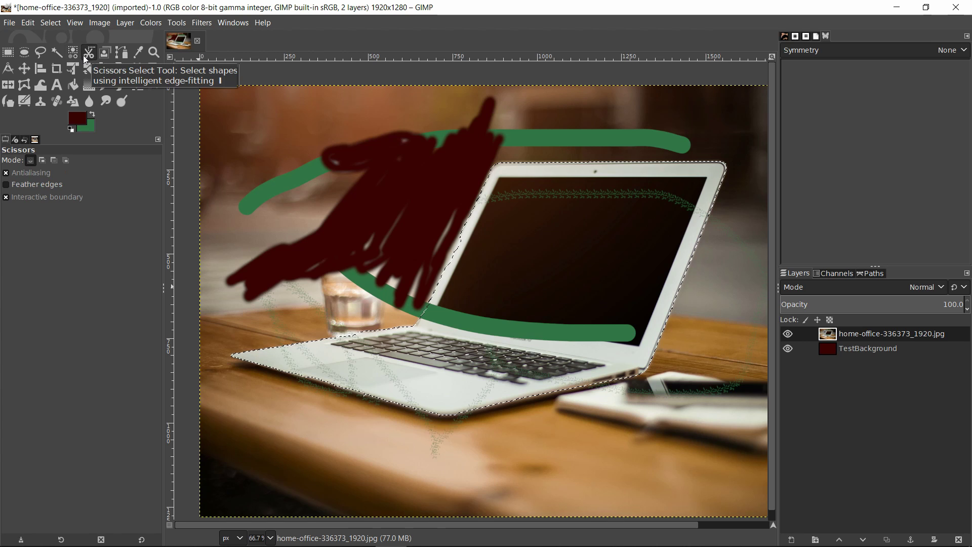
# - Turn on Feather edges for the Scissors tool with a radius of 10 and inspect the existing selection along the laptop's edges
pyautogui.click(17, 185)
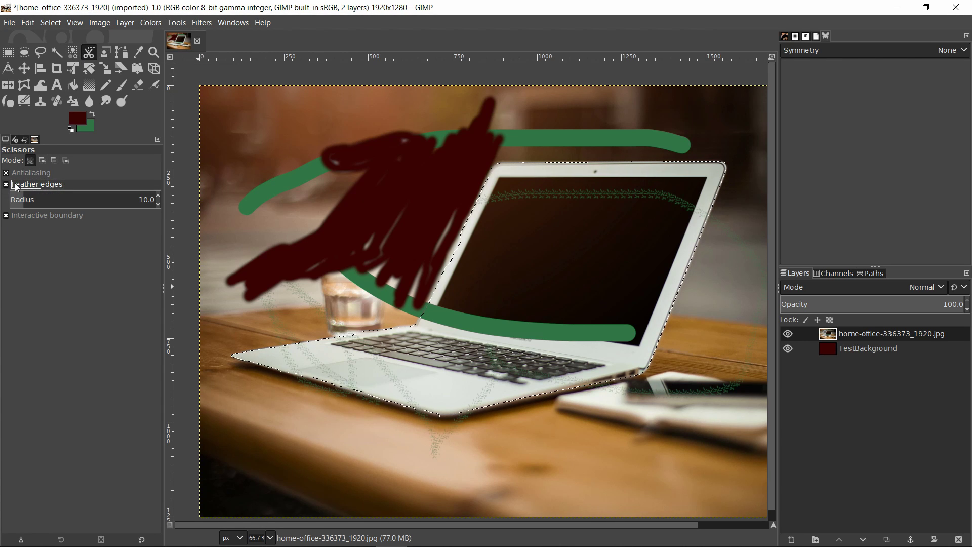
pyautogui.scroll(3, 512, 254)
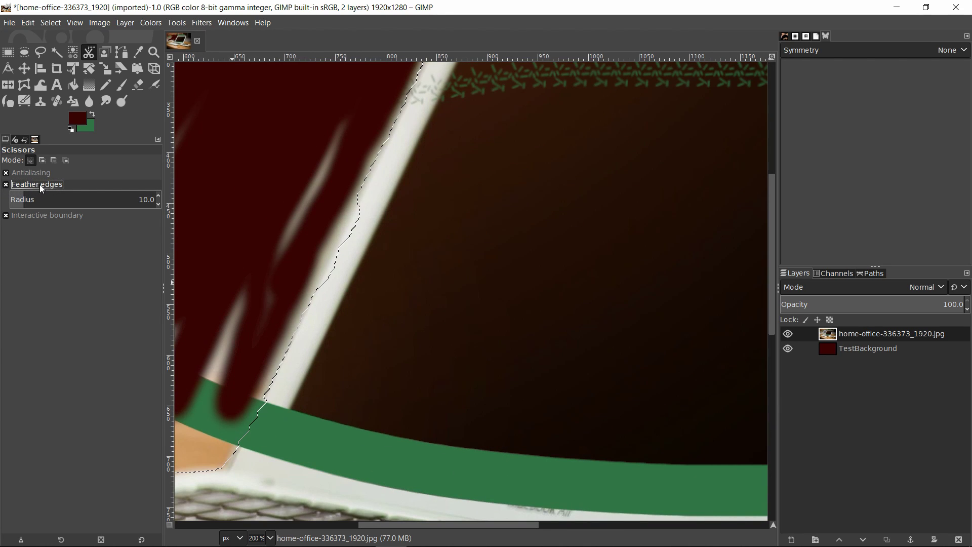
pyautogui.hscroll(-3, 488, 224)
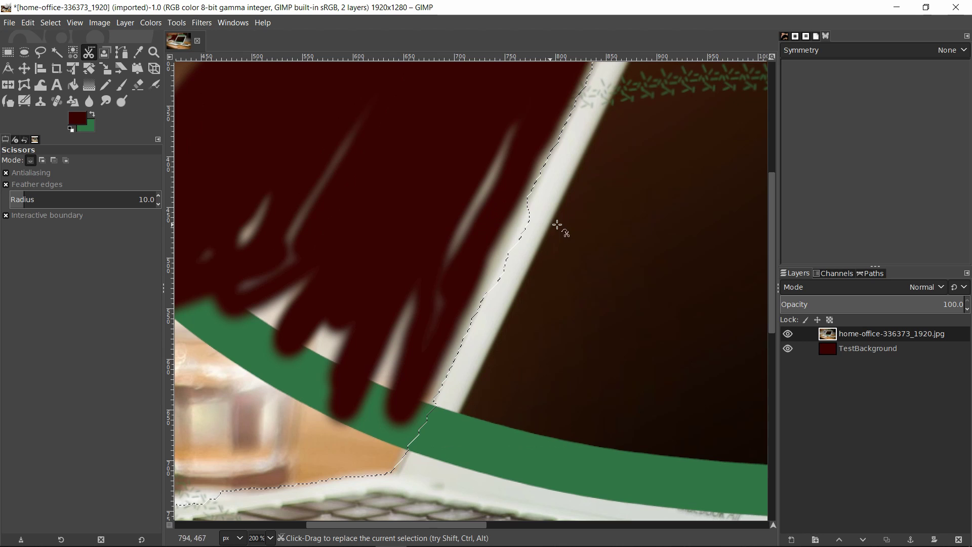
pyautogui.moveTo(538, 203); pyautogui.dragTo(506, 243)
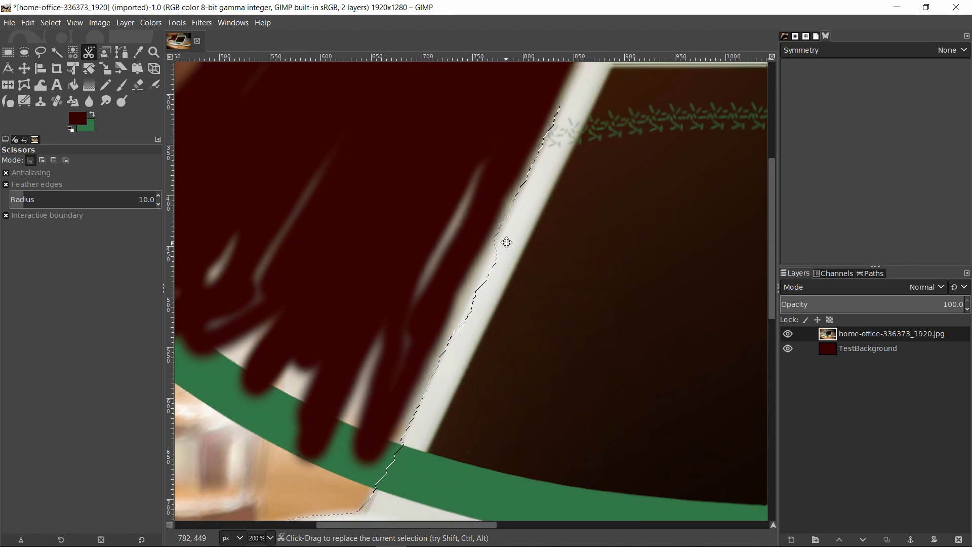
pyautogui.moveTo(340, 375); pyautogui.dragTo(458, 274)
pyautogui.moveTo(334, 298); pyautogui.dragTo(434, 298)
pyautogui.moveTo(300, 268); pyautogui.dragTo(519, 219)
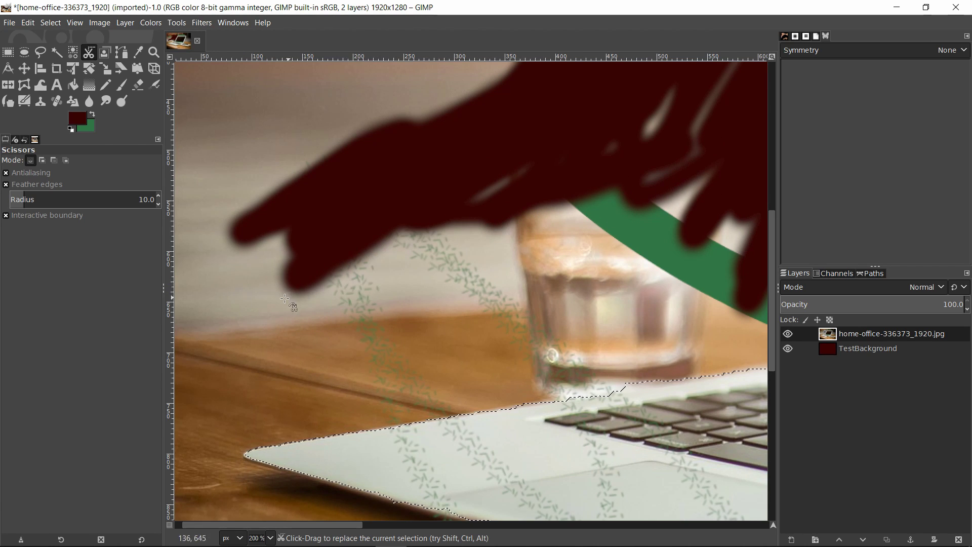
pyautogui.moveTo(644, 222); pyautogui.dragTo(241, 280)
pyautogui.scroll(-2, 241, 281)
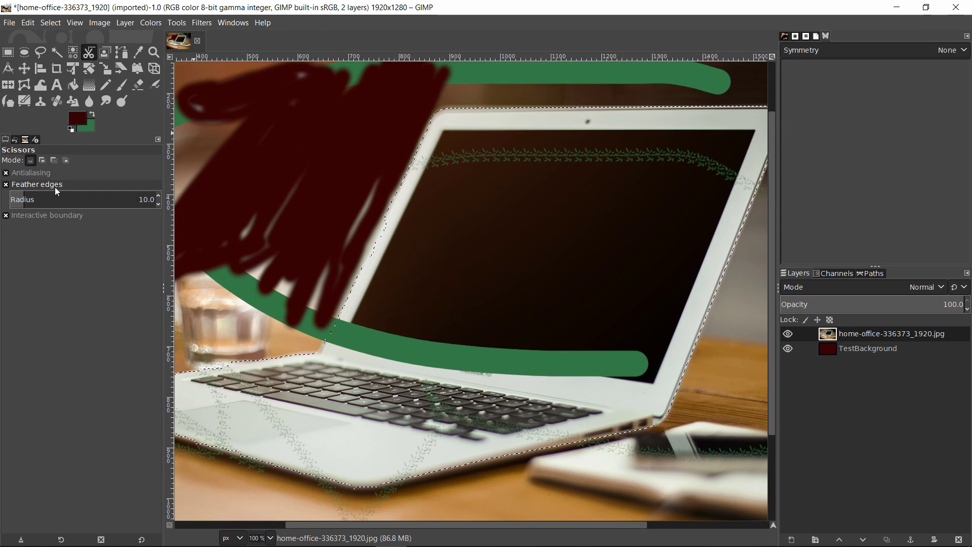
pyautogui.hscroll(3, 390, 167)
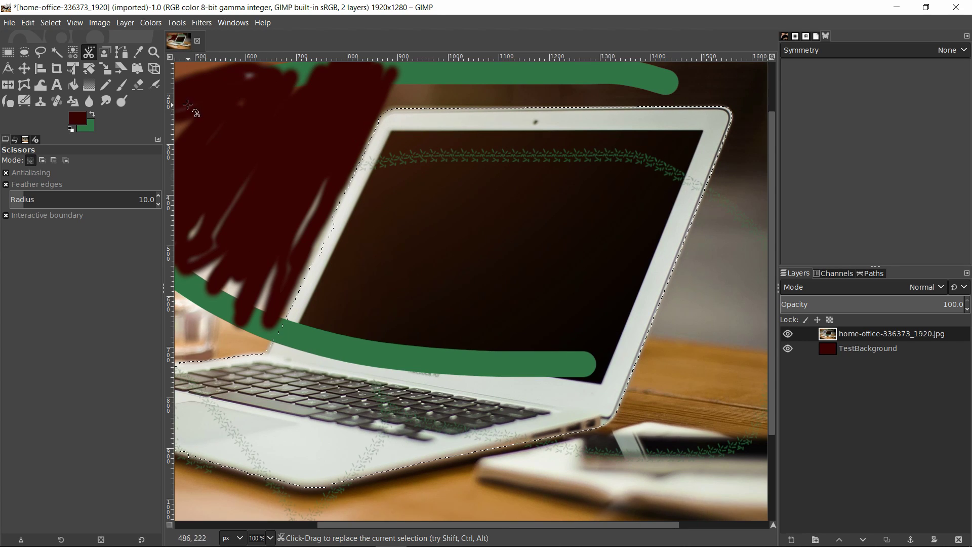
# - Clear the selection and trace the laptop's outline again with Scissors, placing points around the screen and keyboard base and closing the path
pyautogui.press('r')
pyautogui.click(349, 118)
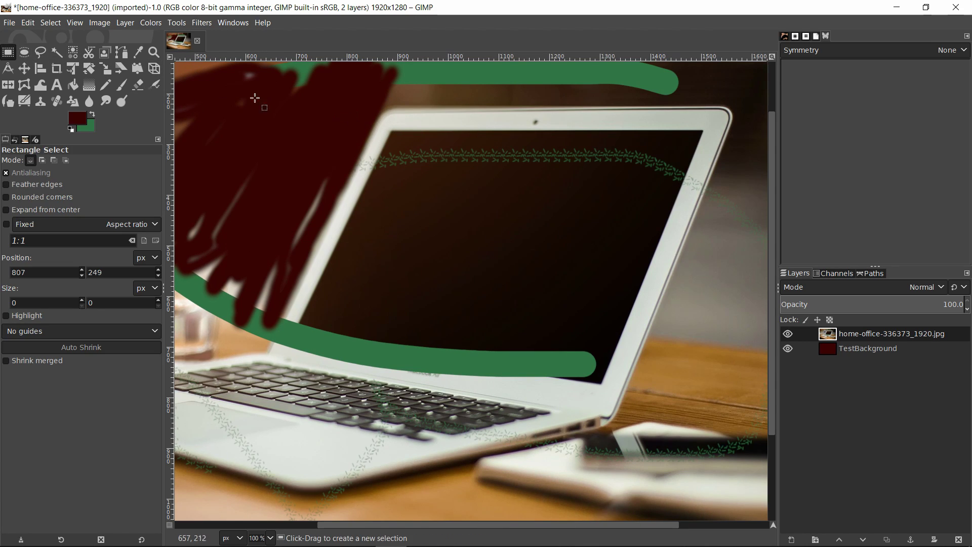
pyautogui.click(96, 53)
pyautogui.click(388, 108)
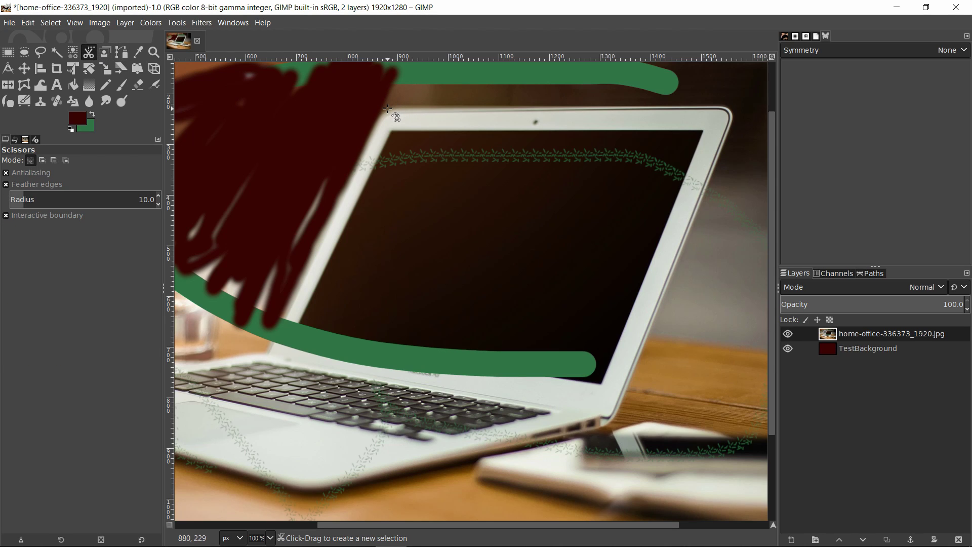
pyautogui.click(727, 107)
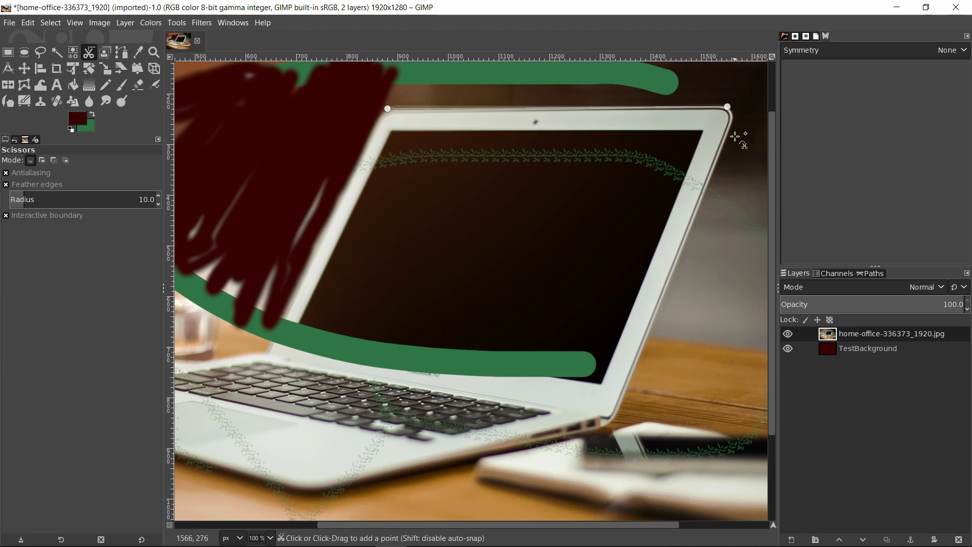
pyautogui.click(609, 425)
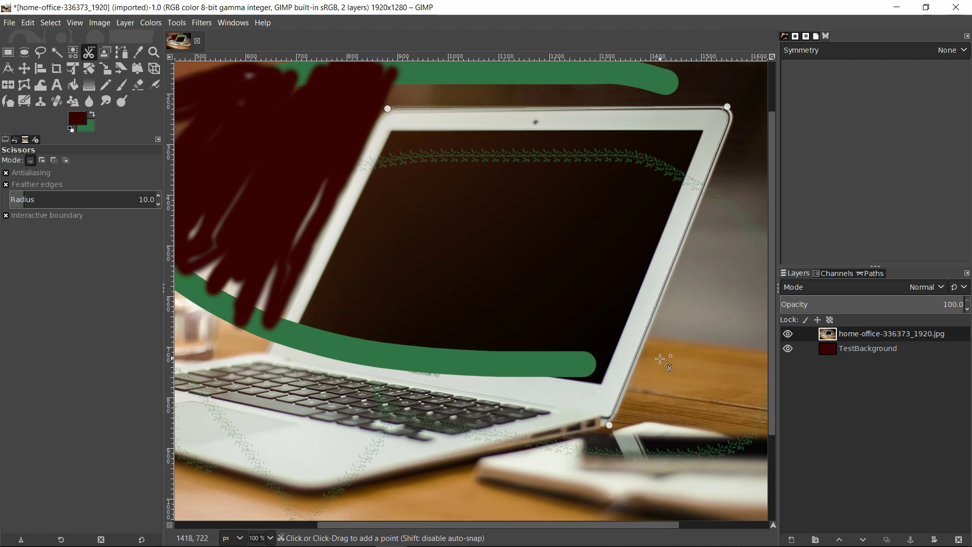
pyautogui.scroll(-3, 663, 360)
pyautogui.hscroll(-2, 663, 360)
pyautogui.click(304, 498)
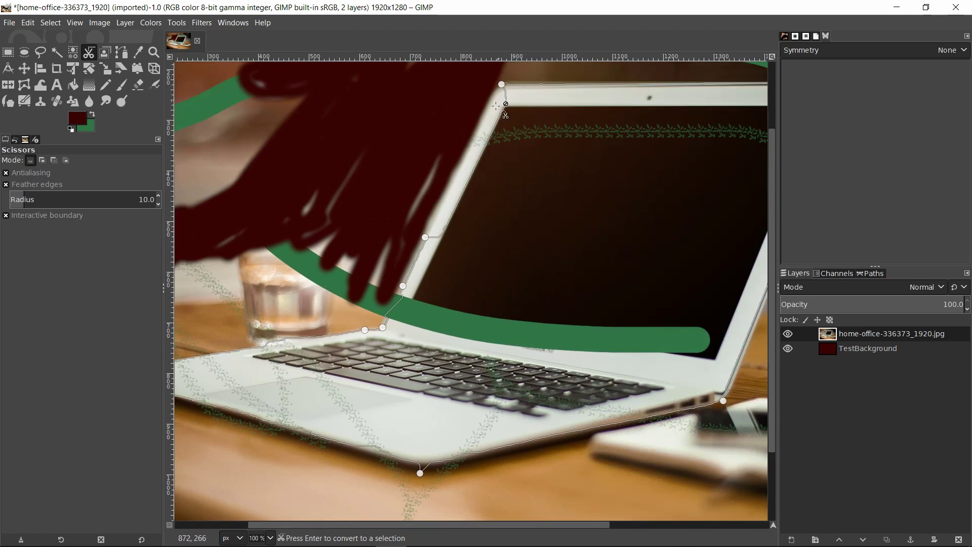
# - Pull the Scissors path out to the upper part of the screen frame's left edge and convert it to a selection
pyautogui.scroll(2, 475, 189)
pyautogui.moveTo(448, 205); pyautogui.dragTo(424, 203)
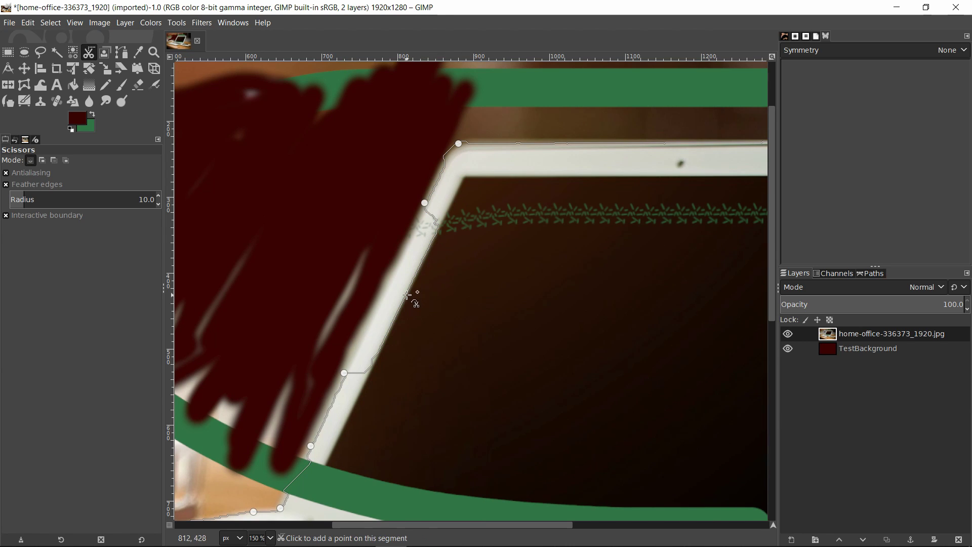
pyautogui.scroll(-2, 407, 293)
pyautogui.click(543, 271)
pyautogui.press('ctrl')
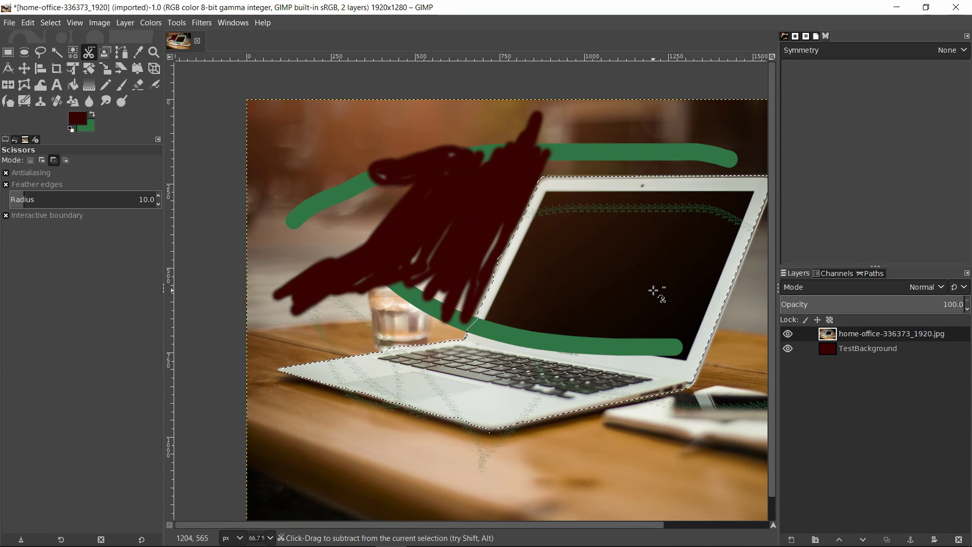
# - Cut the feathered laptop selection from the photo, paste it, and turn the floating selection into a new layer
pyautogui.hotkey('ctrl', 'x')
pyautogui.hotkey('ctrl', 'v')
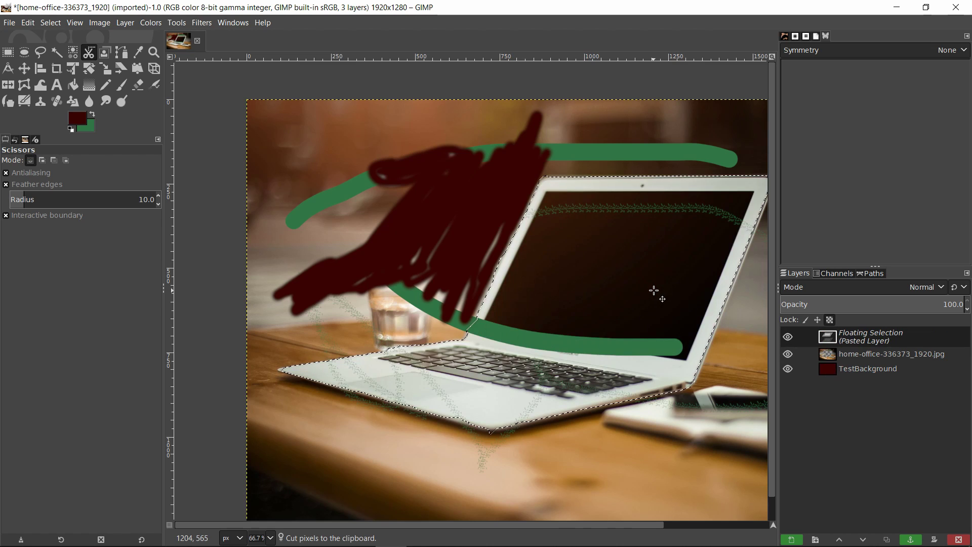
pyautogui.hotkey('shift', 'ctrl', 'n')
# - Toggle the home-office photo layer's visibility and leave it hidden to isolate the laptop cutout on the dark red background
pyautogui.scroll(1, 413, 272)
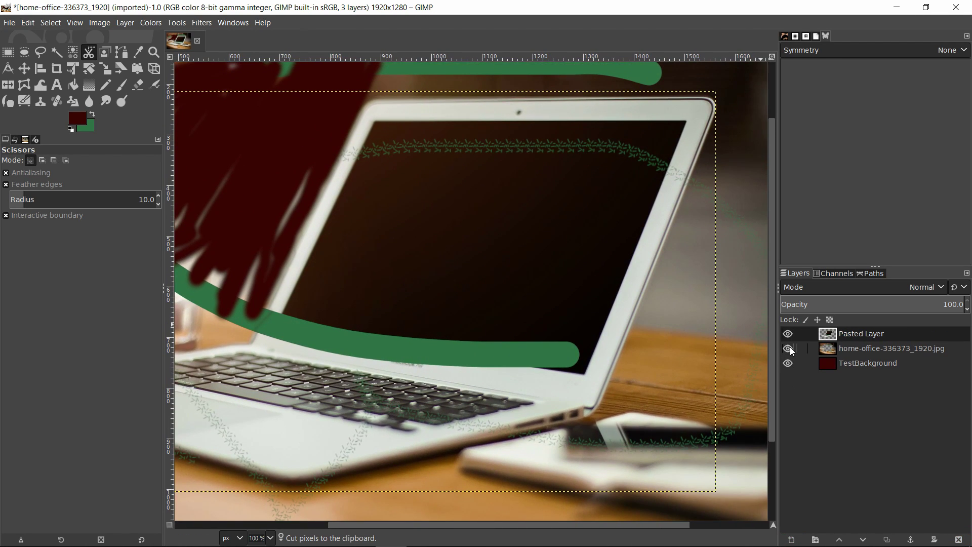
pyautogui.click(789, 347)
pyautogui.click(790, 349)
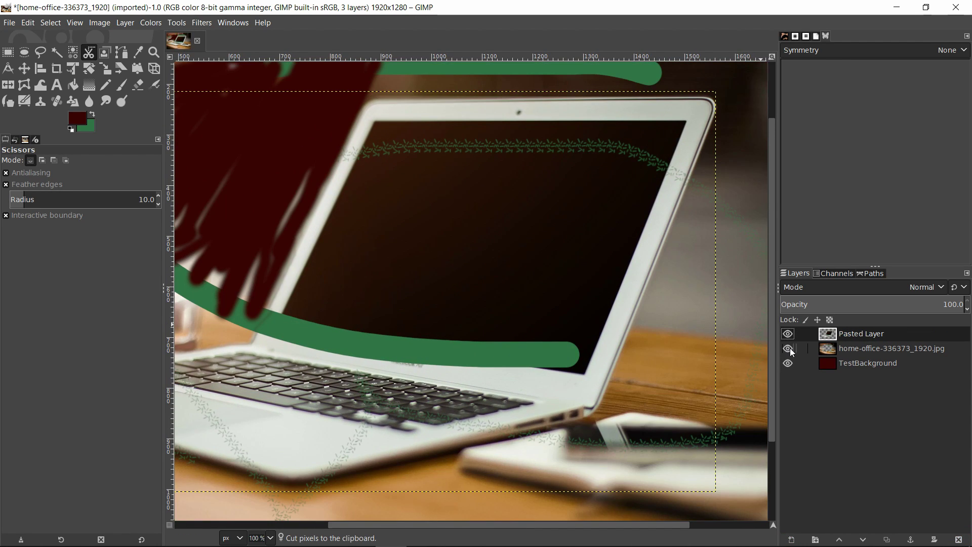
pyautogui.click(789, 347)
pyautogui.hscroll(-5, 330, 248)
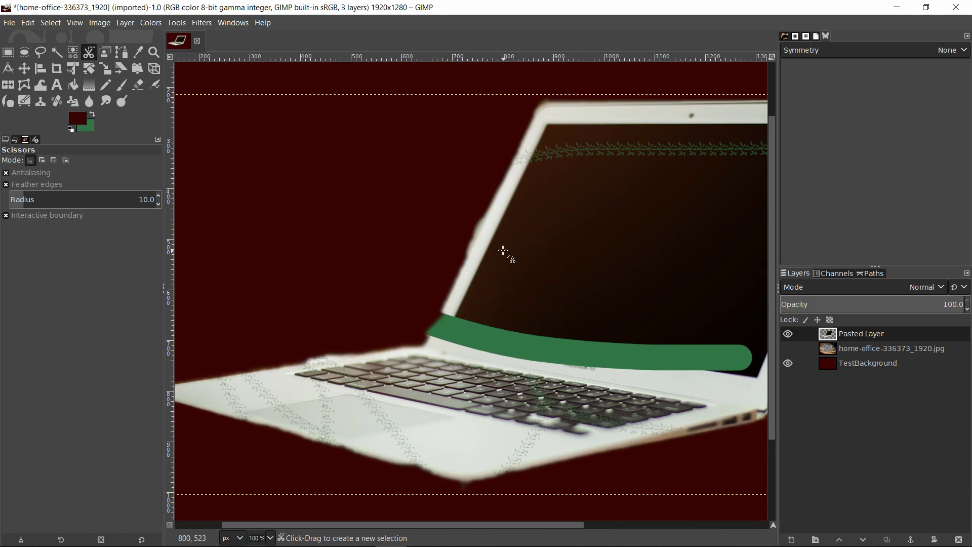
# - Examine the softness of the feathered cutout along the screen frame's corners and sides and the keyboard base
pyautogui.scroll(5, 478, 206)
pyautogui.hscroll(3, 506, 223)
pyautogui.scroll(7, 474, 216)
pyautogui.hscroll(5, 474, 215)
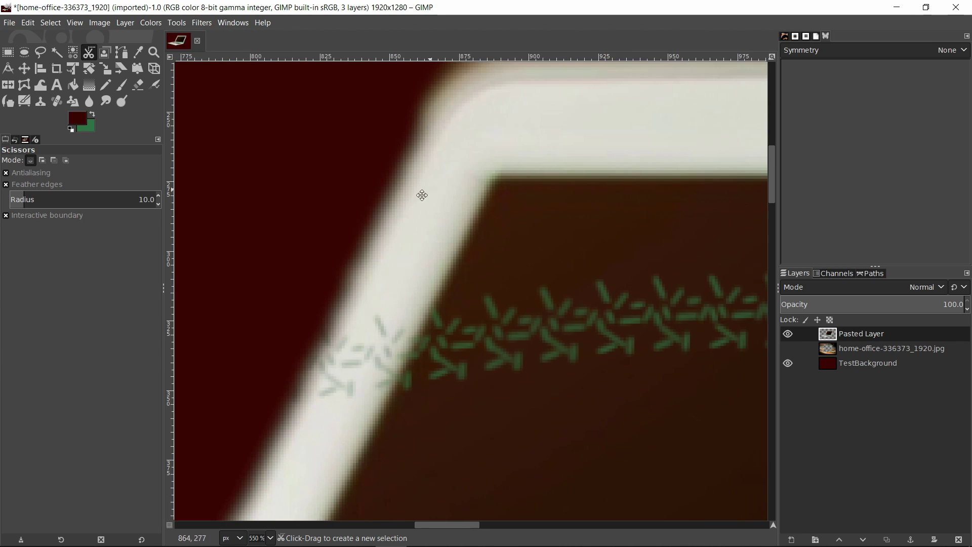
pyautogui.scroll(-5, 423, 195)
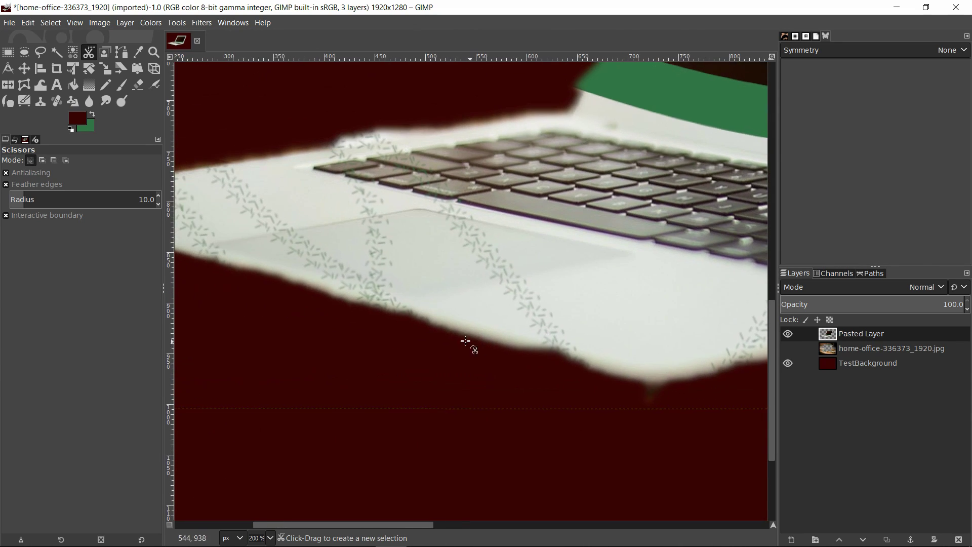
pyautogui.moveTo(295, 313); pyautogui.dragTo(437, 348)
pyautogui.moveTo(254, 278); pyautogui.dragTo(438, 325)
pyautogui.moveTo(748, 219); pyautogui.dragTo(503, 294)
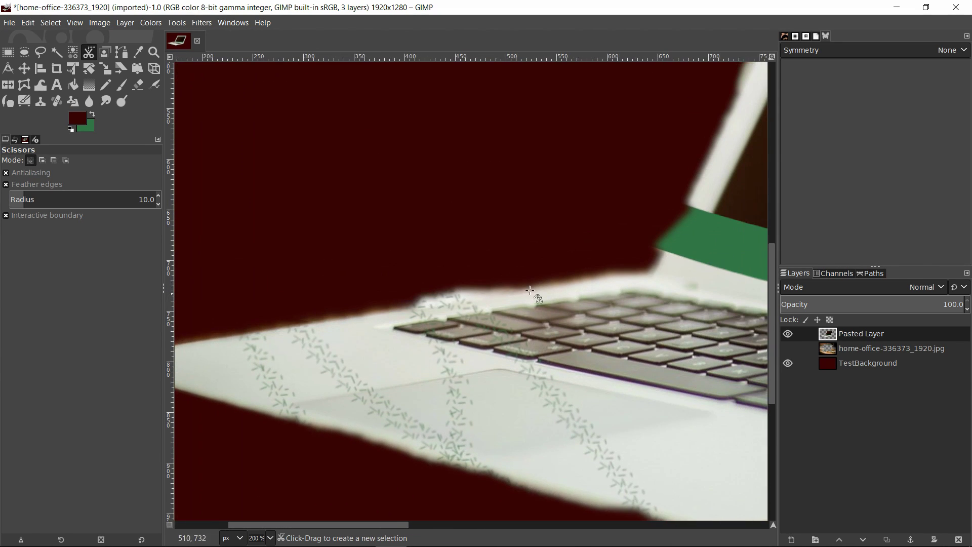
pyautogui.moveTo(624, 261); pyautogui.dragTo(399, 339)
pyautogui.moveTo(545, 189); pyautogui.dragTo(404, 356)
pyautogui.moveTo(474, 215); pyautogui.dragTo(393, 348)
pyautogui.scroll(-1, 424, 224)
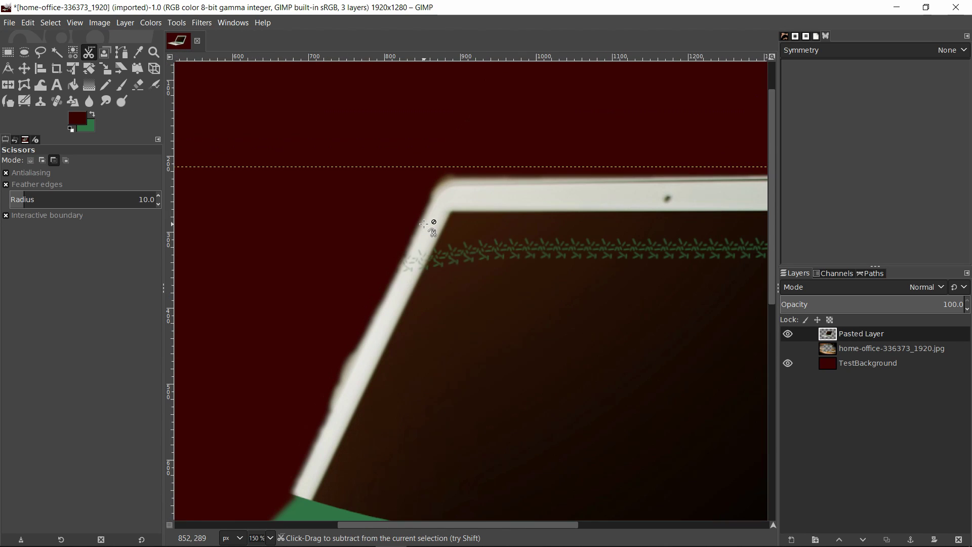
pyautogui.hscroll(3, 418, 220)
pyautogui.scroll(1, 418, 220)
pyautogui.hscroll(3, 382, 222)
pyautogui.scroll(1, 382, 222)
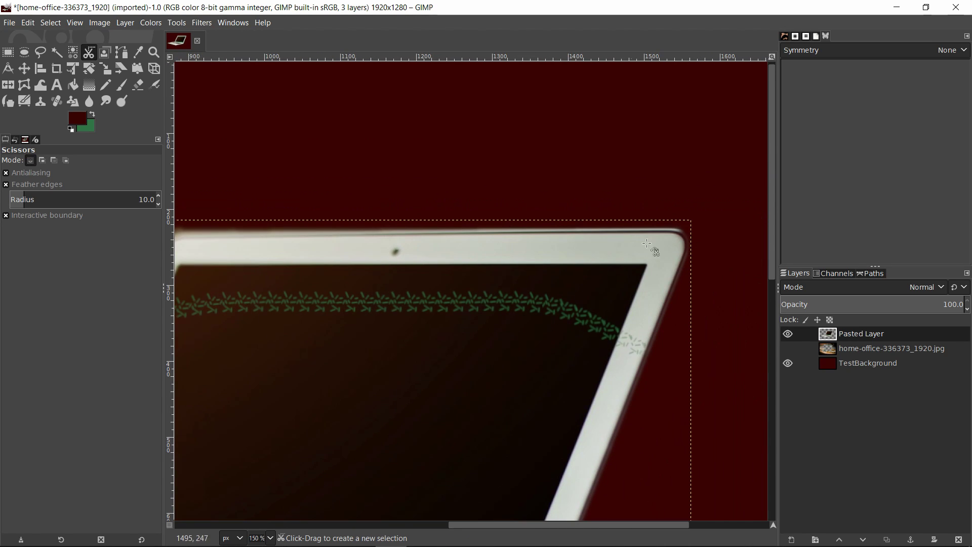
# - Show the home-office photo layer again and review the Scissors feathering option and the Paintbrush hardness setting
pyautogui.scroll(-1, 650, 300)
pyautogui.scroll(-1, 650, 301)
pyautogui.moveTo(576, 310); pyautogui.dragTo(566, 279)
pyautogui.click(788, 348)
pyautogui.click(7, 53)
pyautogui.click(89, 52)
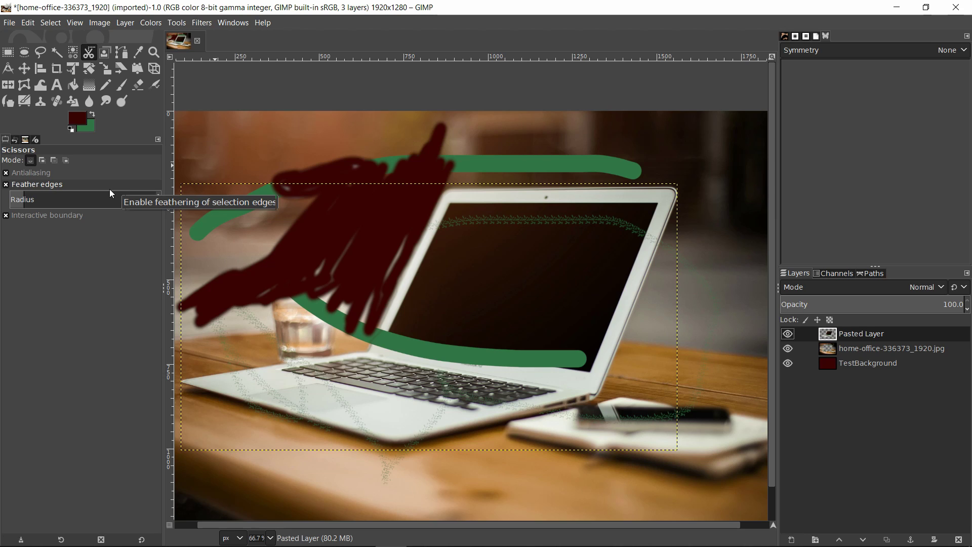
pyautogui.click(122, 85)
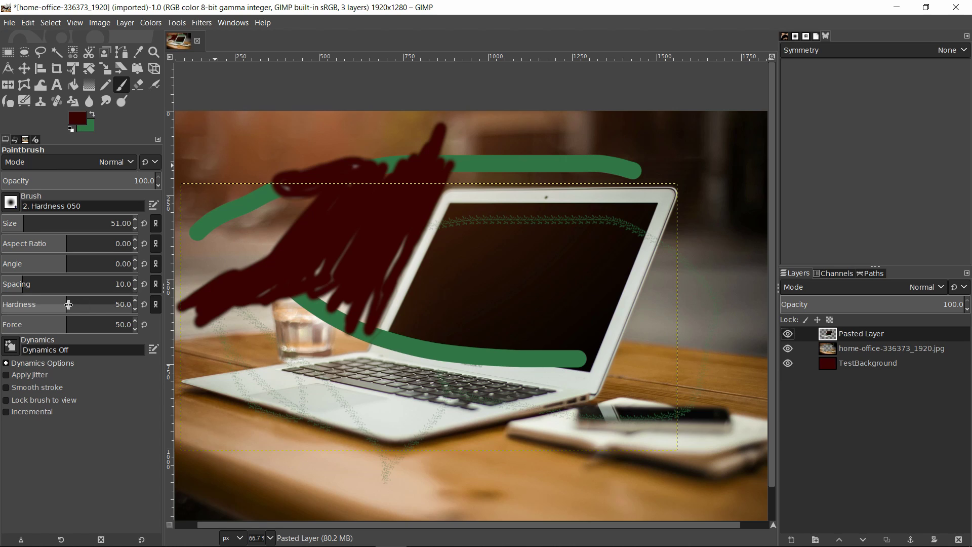
# - Make the home-office photo layer active and toggle its visibility to compare it with the pasted laptop layer, leaving it shown
pyautogui.press('m')
pyautogui.press('-')
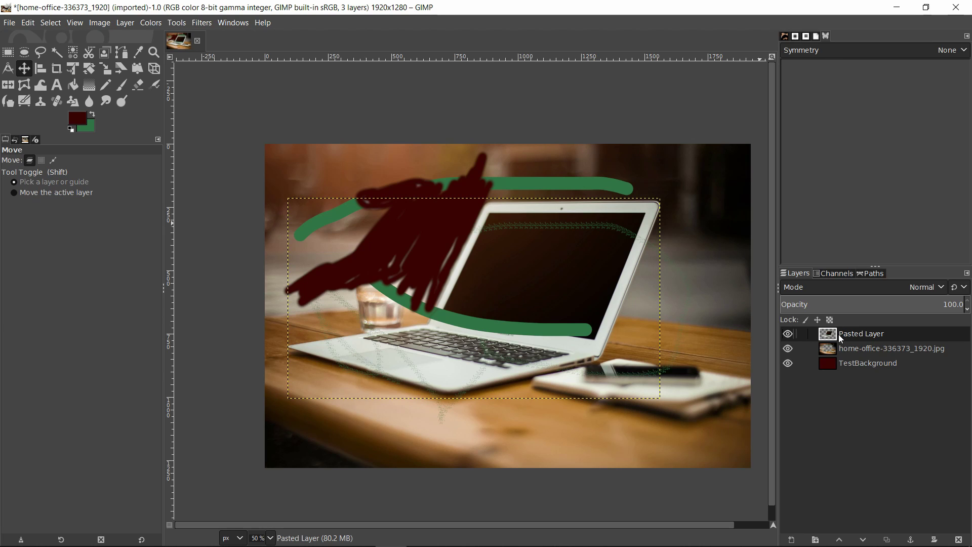
pyautogui.click(843, 348)
pyautogui.click(787, 349)
pyautogui.click(788, 349)
pyautogui.click(788, 349)
pyautogui.click(788, 350)
pyautogui.moveTo(561, 272); pyautogui.dragTo(524, 266)
# - Erase the photo layer all around the laptop with the size 51 Hardness 050 eraser, exposing the dark red background
pyautogui.hotkey('shift', 'e')
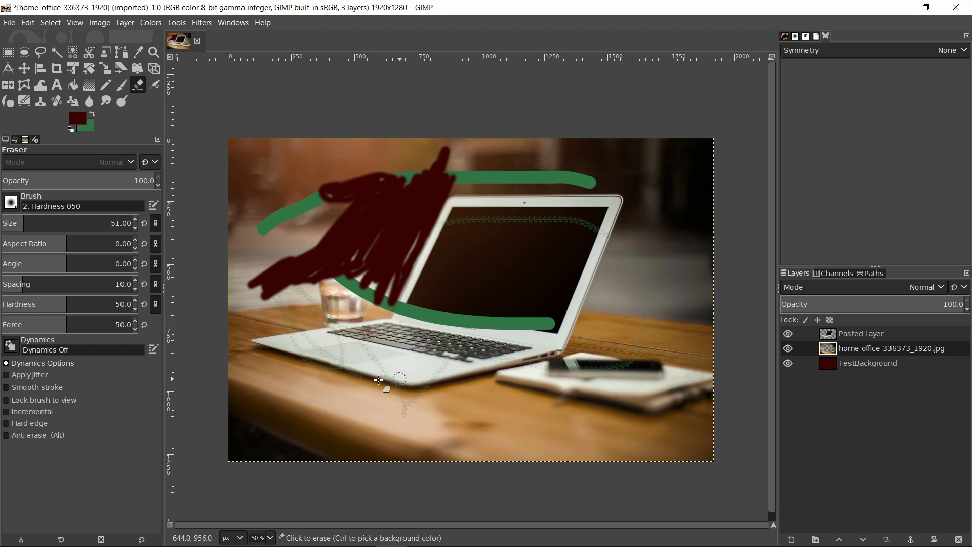
pyautogui.moveTo(391, 208)
pyautogui.mouseDown()
pyautogui.moveTo(391, 182)
pyautogui.moveTo(401, 188)
pyautogui.moveTo(368, 195)
pyautogui.moveTo(435, 202)
pyautogui.moveTo(580, 158)
pyautogui.moveTo(600, 182)
pyautogui.moveTo(596, 199)
pyautogui.moveTo(679, 166)
pyautogui.moveTo(643, 191)
pyautogui.moveTo(457, 193)
pyautogui.moveTo(458, 210)
pyautogui.moveTo(432, 207)
pyautogui.moveTo(380, 230)
pyautogui.moveTo(431, 247)
pyautogui.moveTo(366, 241)
pyautogui.moveTo(608, 213)
pyautogui.moveTo(625, 185)
pyautogui.moveTo(600, 187)
pyautogui.mouseUp()
pyautogui.moveTo(532, 362)
pyautogui.mouseDown()
pyautogui.moveTo(506, 385)
pyautogui.moveTo(576, 336)
pyautogui.moveTo(456, 400)
pyautogui.moveTo(185, 386)
pyautogui.moveTo(247, 371)
pyautogui.moveTo(264, 397)
pyautogui.moveTo(428, 383)
pyautogui.moveTo(290, 392)
pyautogui.moveTo(370, 310)
pyautogui.moveTo(394, 308)
pyautogui.moveTo(319, 352)
pyautogui.moveTo(395, 284)
pyautogui.moveTo(253, 354)
pyautogui.moveTo(388, 279)
pyautogui.moveTo(354, 286)
pyautogui.mouseUp()
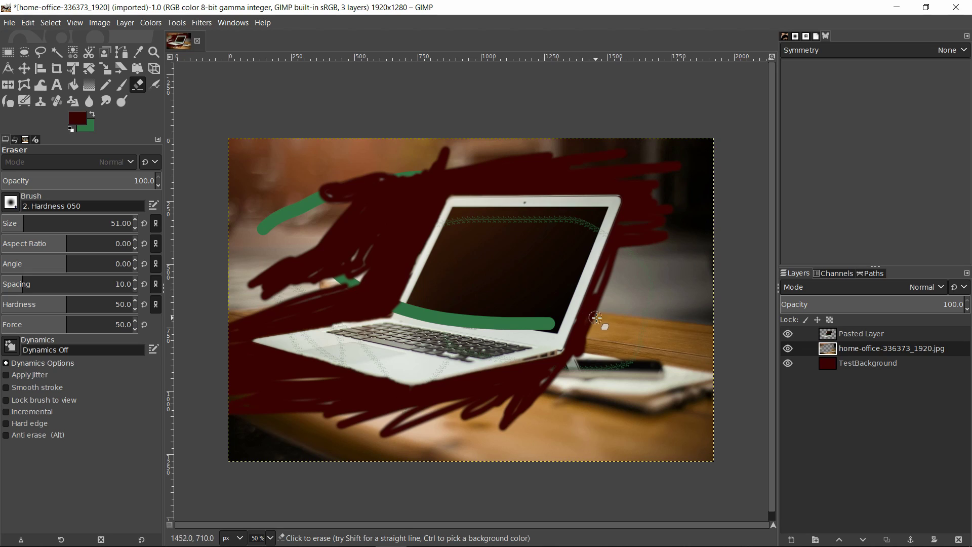
pyautogui.moveTo(603, 328); pyautogui.dragTo(613, 304)
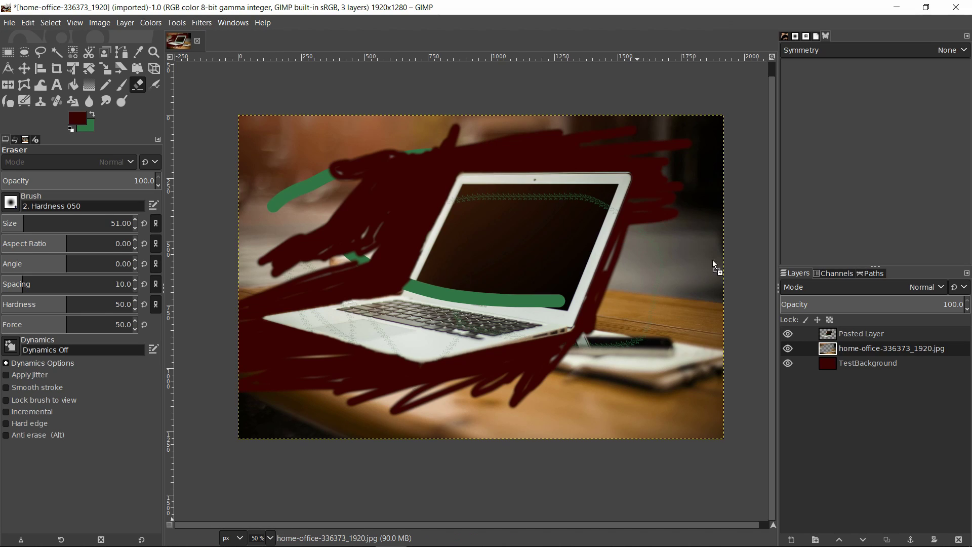
# - Add frog-4375792_1920.jpg to the image as a layer, raise it to the top of the stack, and activate Rectangle Select
pyautogui.moveTo(671, 157); pyautogui.dragTo(670, 158)
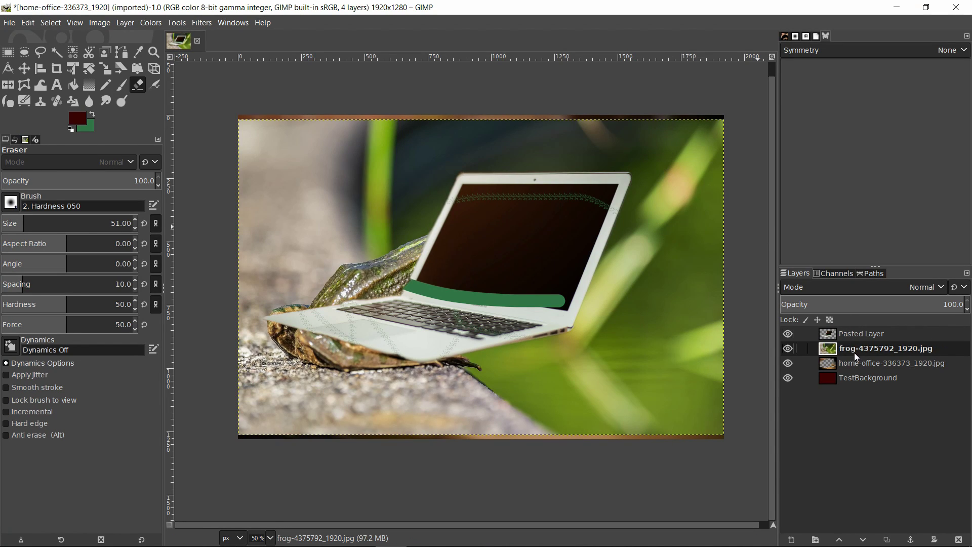
pyautogui.moveTo(855, 352); pyautogui.dragTo(865, 328)
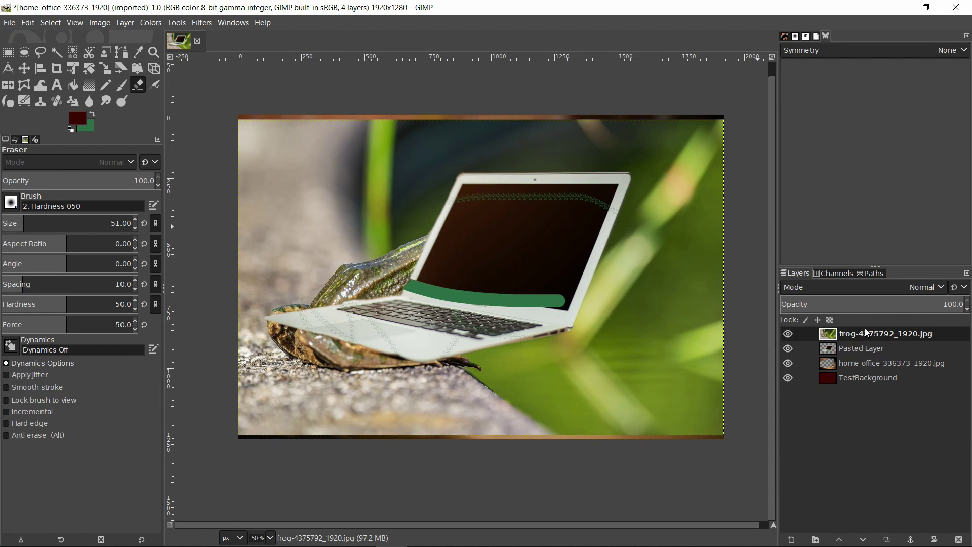
pyautogui.click(8, 52)
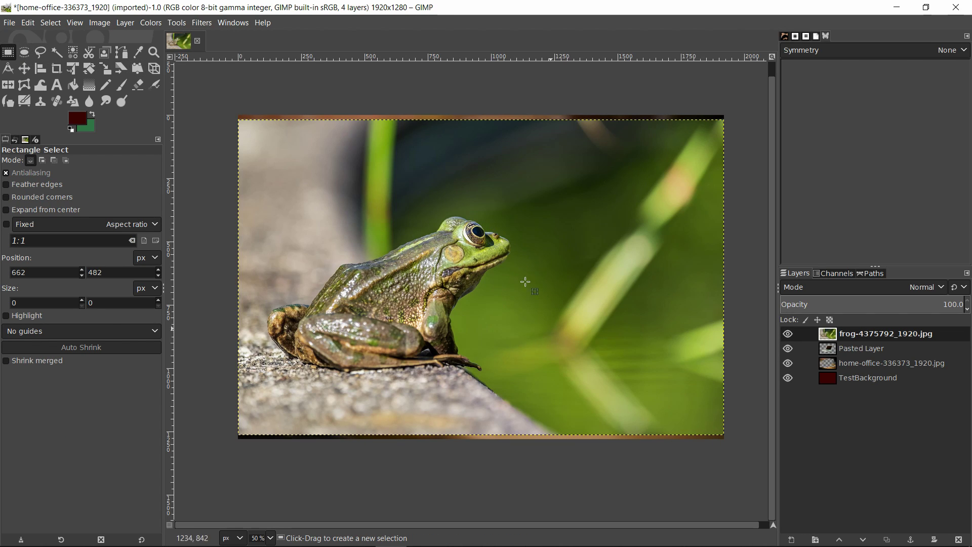
# - Hide the frog layer and Pasted Layer, and delete the home-office-336373_1920.jpg layer
pyautogui.click(799, 363)
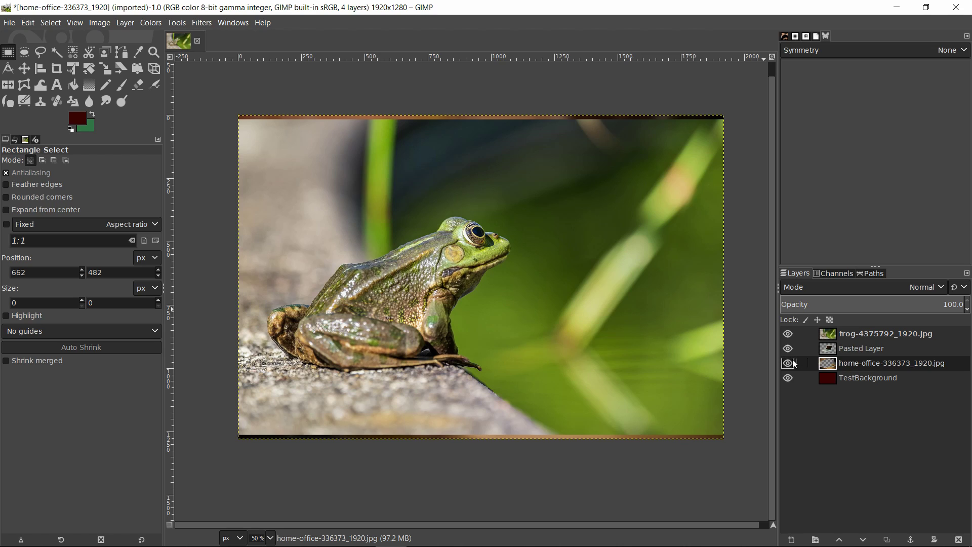
pyautogui.click(784, 337)
pyautogui.click(788, 349)
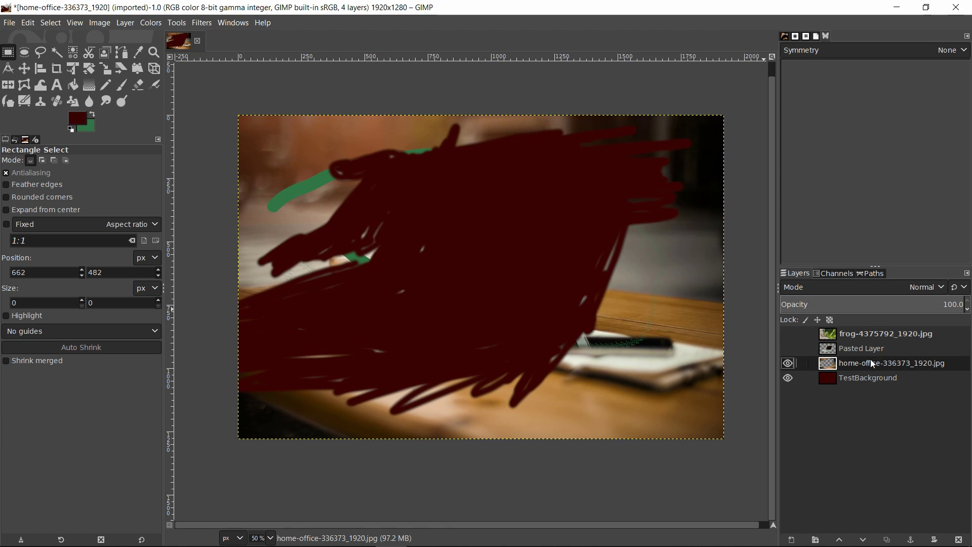
pyautogui.click(959, 540)
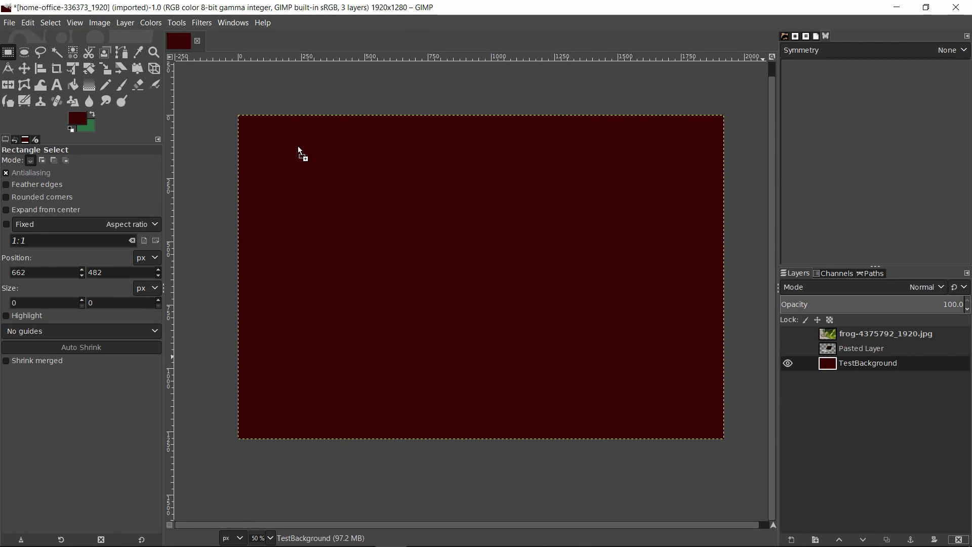
# - Undo the deletion of the home-office-336373_1920.jpg layer and move it above Pasted Layer in the stack
pyautogui.hotkey('ctrl', 'z')
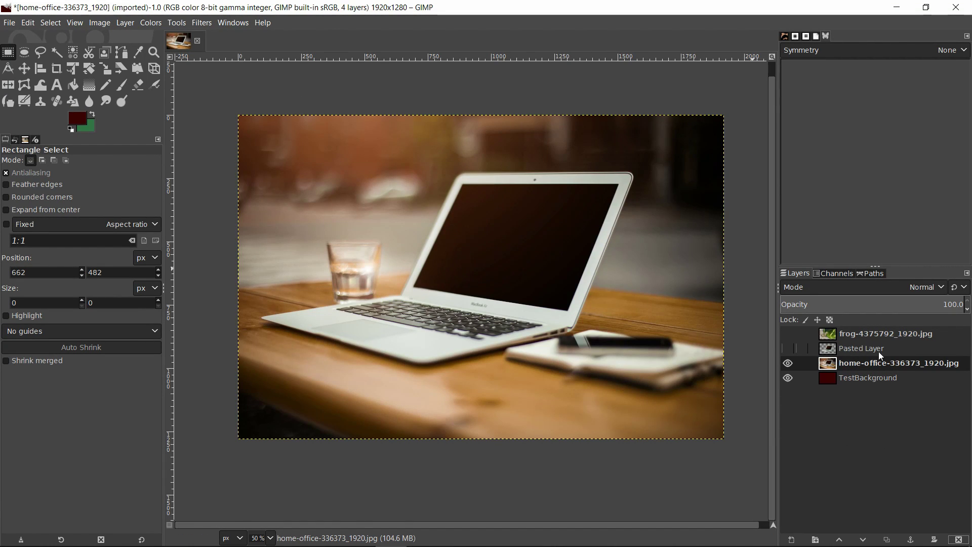
pyautogui.moveTo(885, 369); pyautogui.dragTo(894, 348)
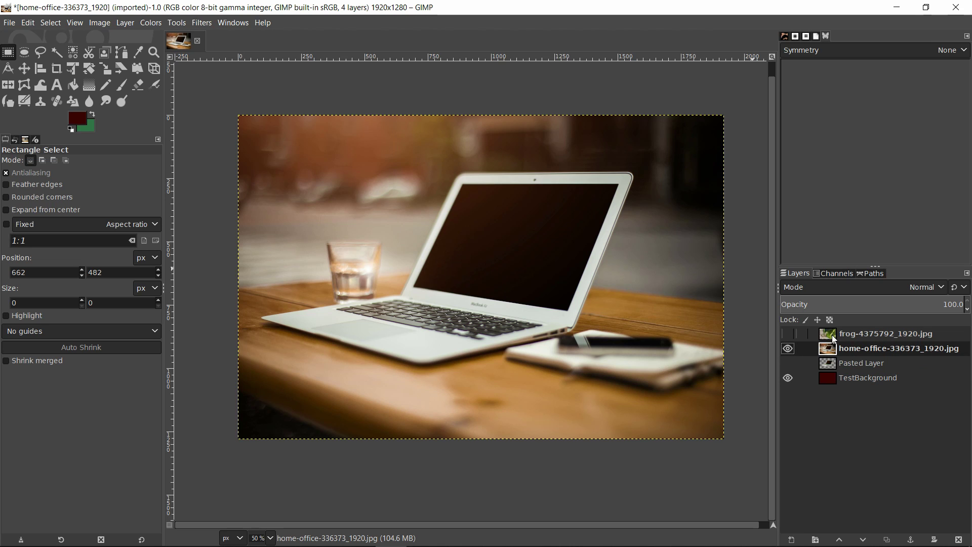
# - Make the frog-4375792_1920.jpg layer visible, toggling its visibility to compare it with the home-office photo
pyautogui.click(789, 334)
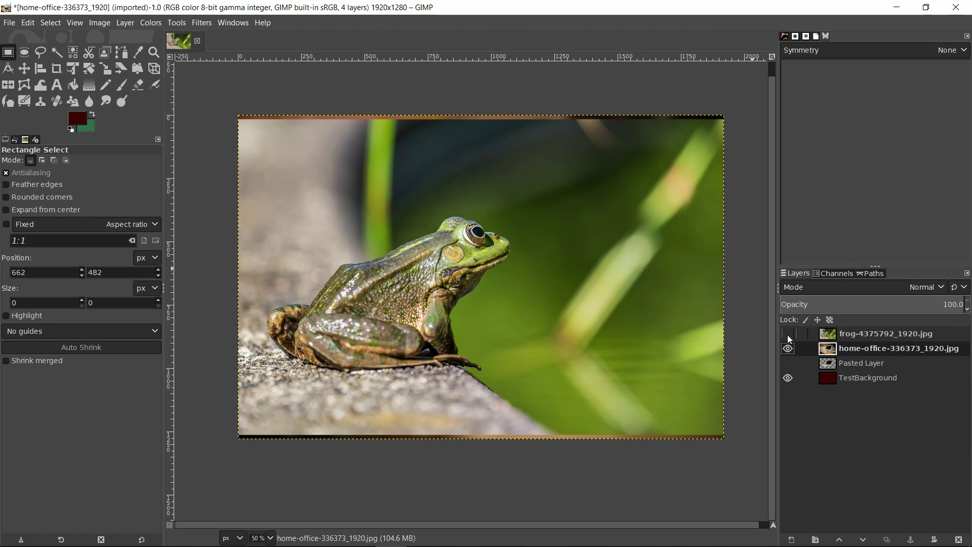
pyautogui.click(789, 335)
pyautogui.click(789, 335)
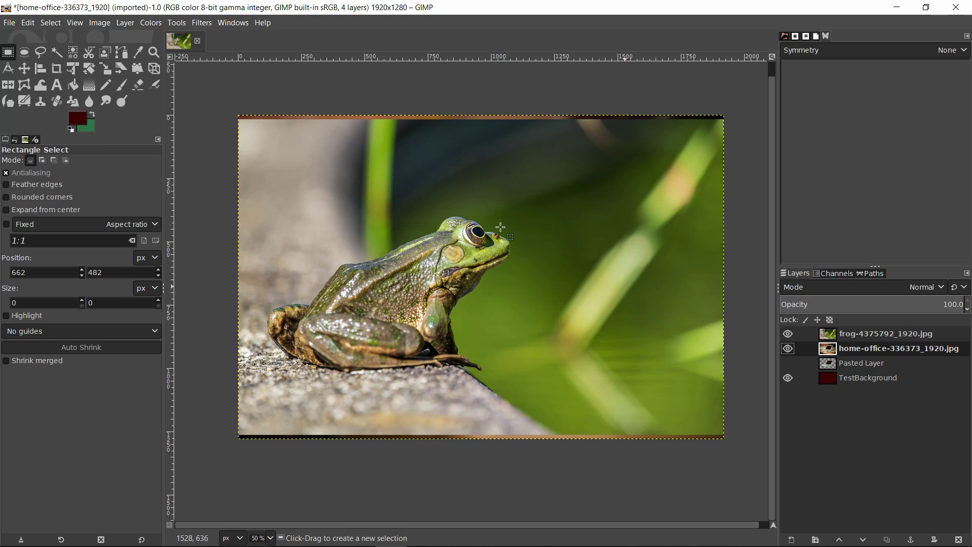
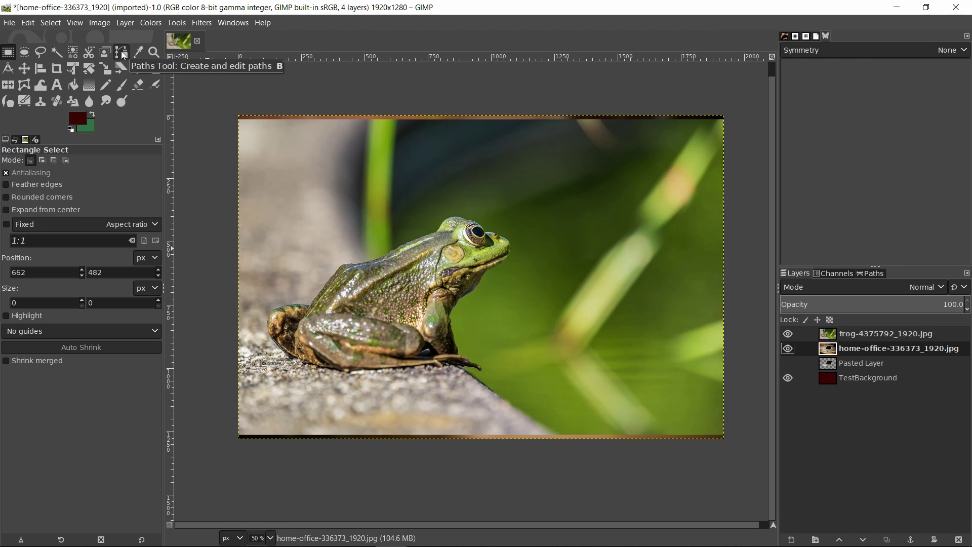
# - Activate Select by Color and add an alpha channel to the frog-4375792_1920.jpg layer
pyautogui.click(71, 59)
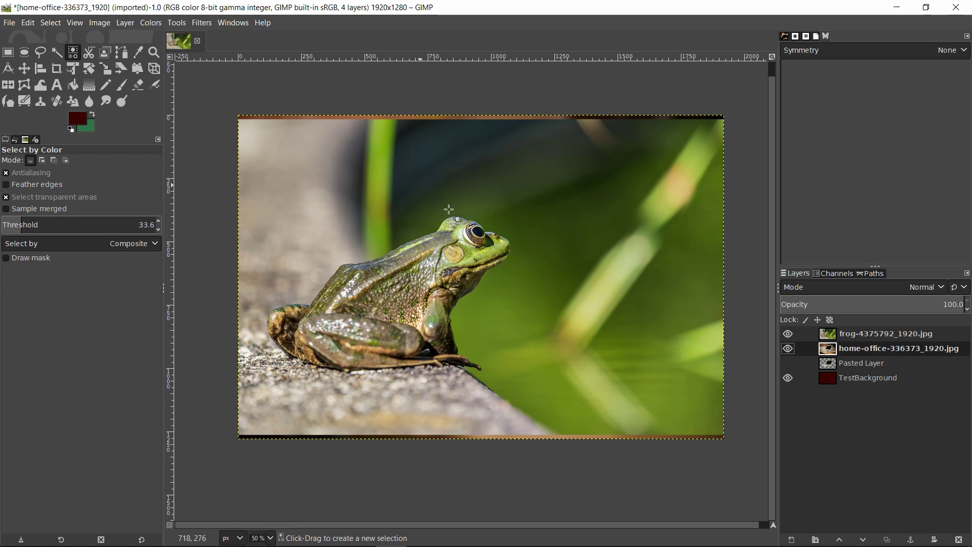
pyautogui.click(885, 334)
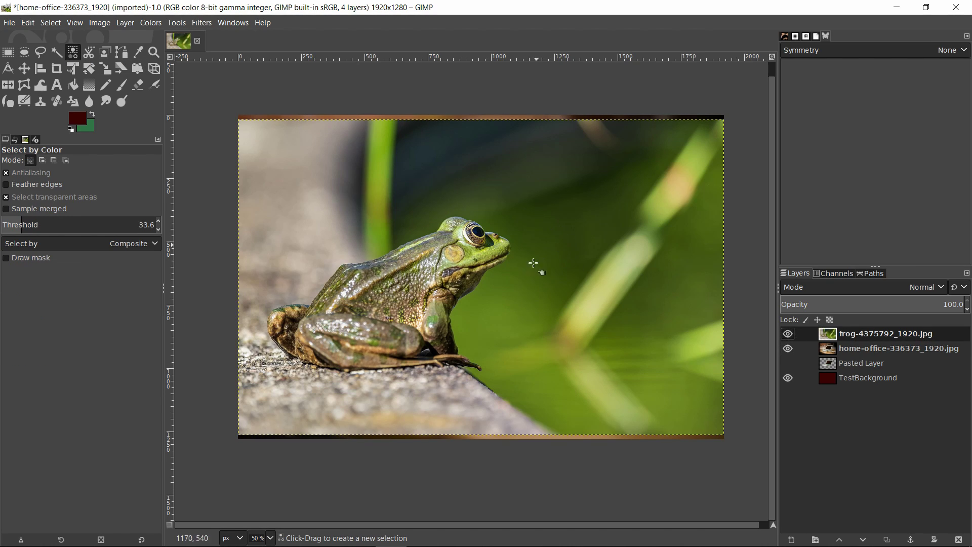
pyautogui.rightClick(835, 336)
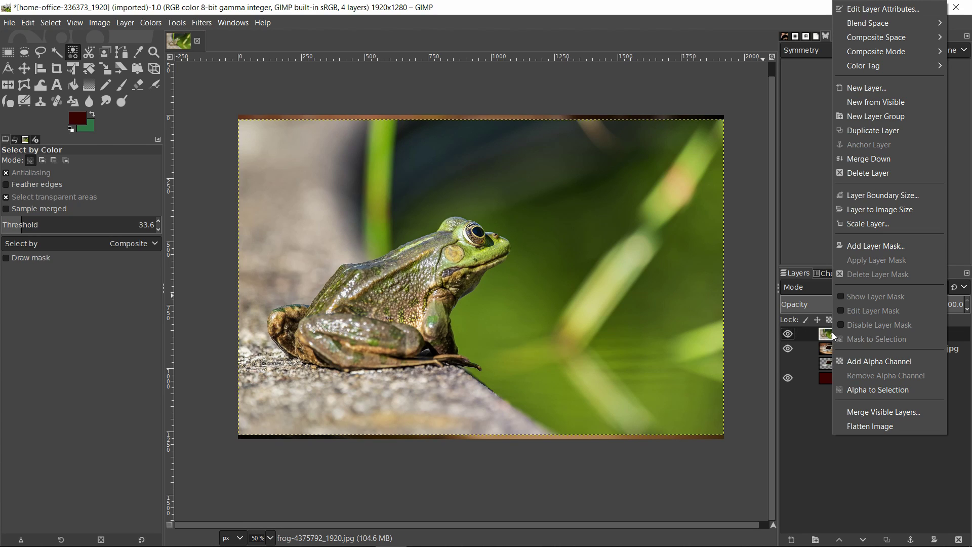
pyautogui.click(859, 363)
# - Select the green background beside the frog by color, then lower the threshold to 10.1 and sample several green areas again
pyautogui.click(521, 268)
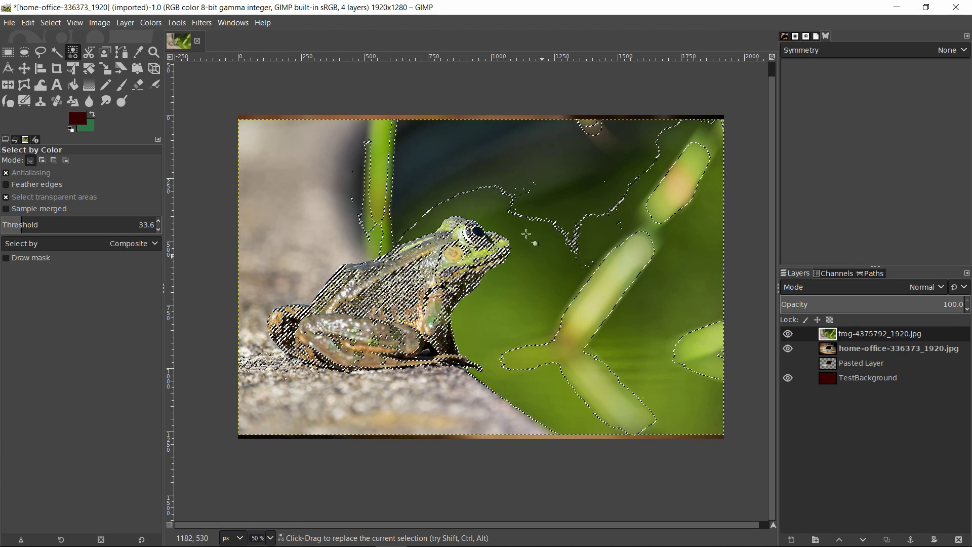
pyautogui.click(6, 173)
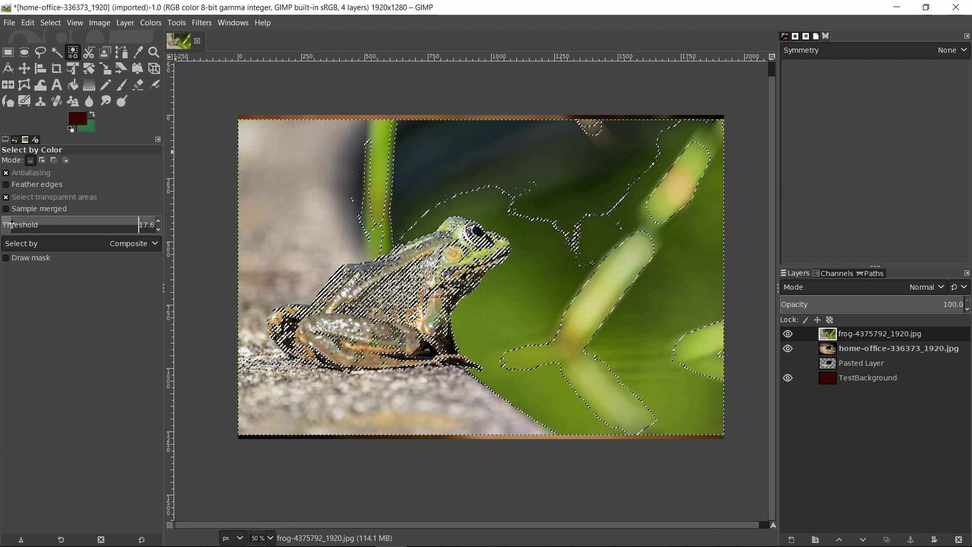
pyautogui.click(21, 225)
pyautogui.moveTo(21, 226); pyautogui.dragTo(8, 226)
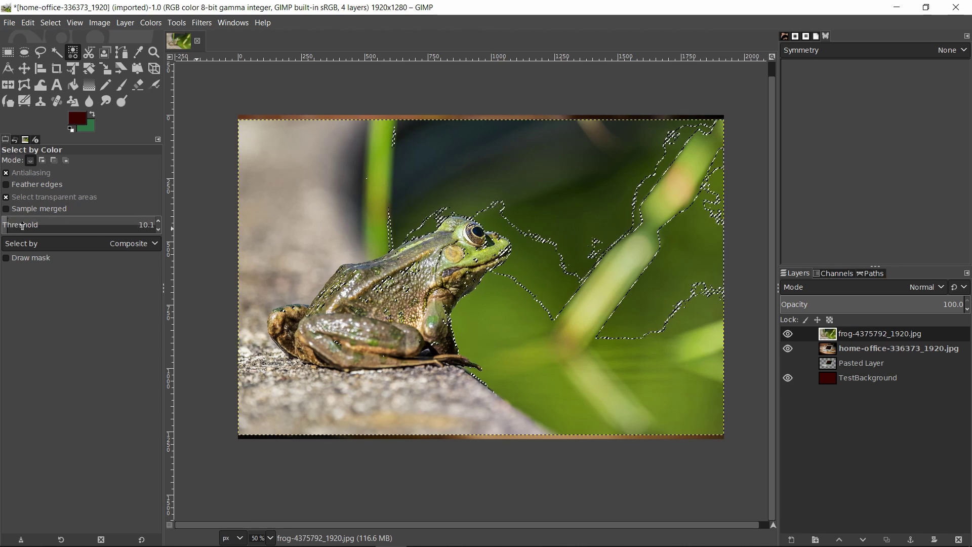
pyautogui.click(571, 233)
pyautogui.click(671, 308)
pyautogui.click(544, 309)
pyautogui.click(568, 231)
pyautogui.click(568, 232)
pyautogui.scroll(1, 532, 251)
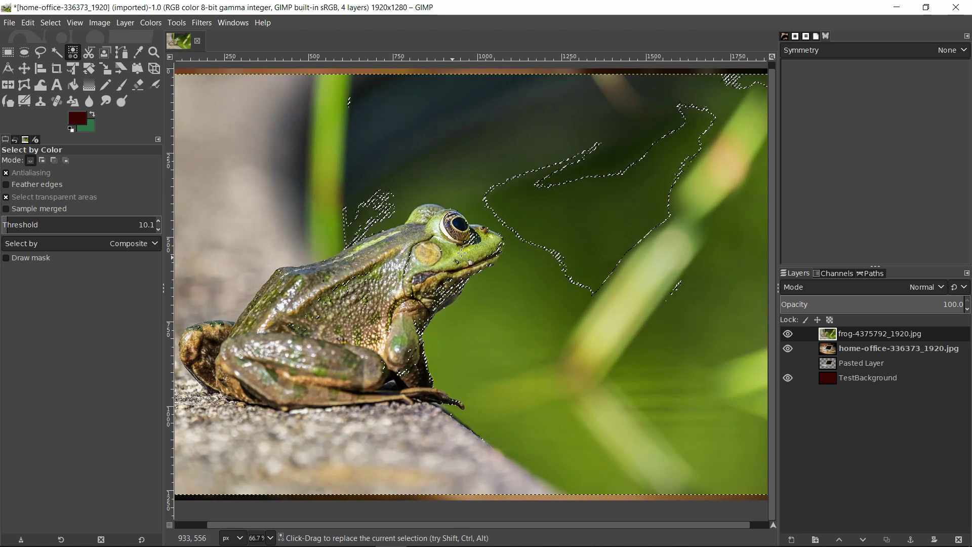
# - Select the gray stone tones behind the frog by color, and switch the selection back to the dark green background
pyautogui.scroll(-1, 511, 262)
pyautogui.moveTo(519, 267); pyautogui.dragTo(566, 271)
pyautogui.click(377, 201)
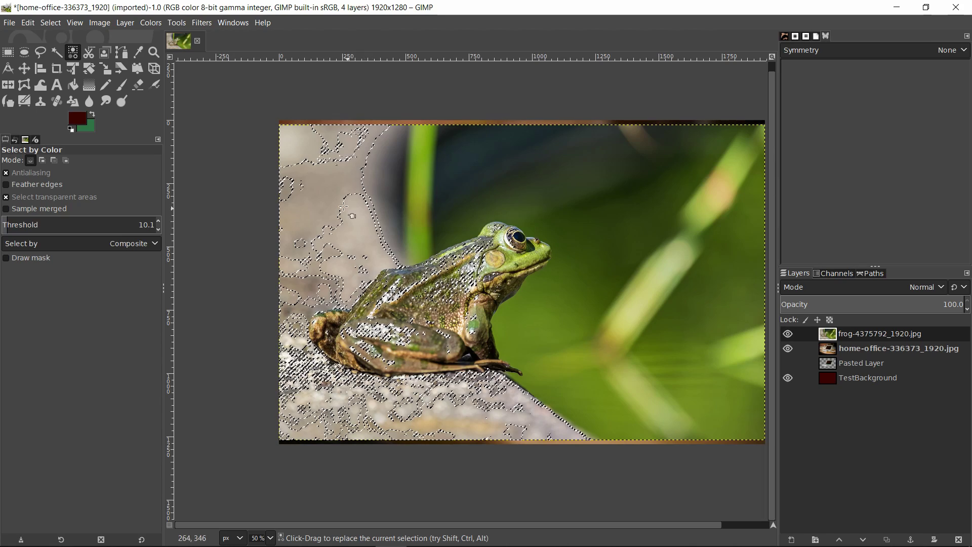
pyautogui.press('ctrl')
pyautogui.scroll(1, 357, 207)
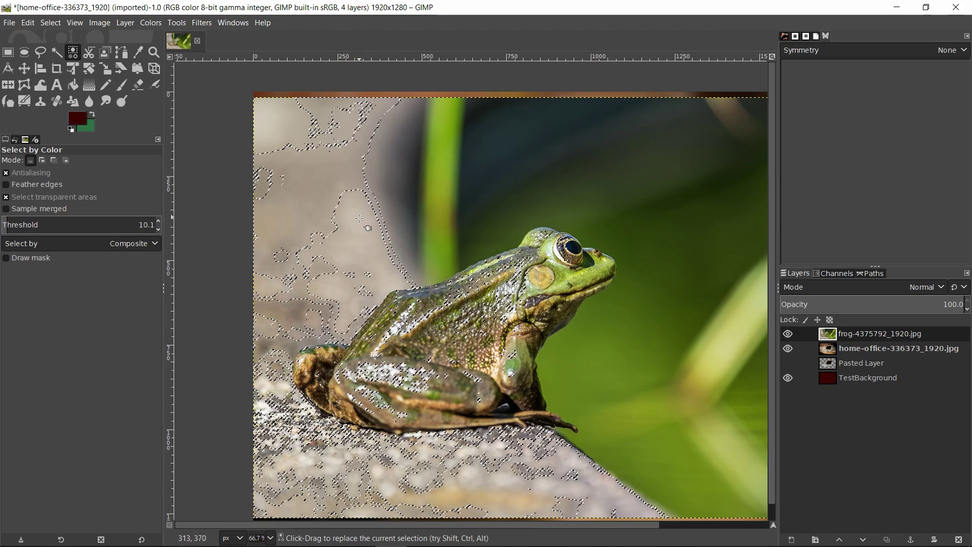
pyautogui.moveTo(586, 313); pyautogui.dragTo(358, 351)
pyautogui.click(481, 315)
pyautogui.scroll(-1, 481, 316)
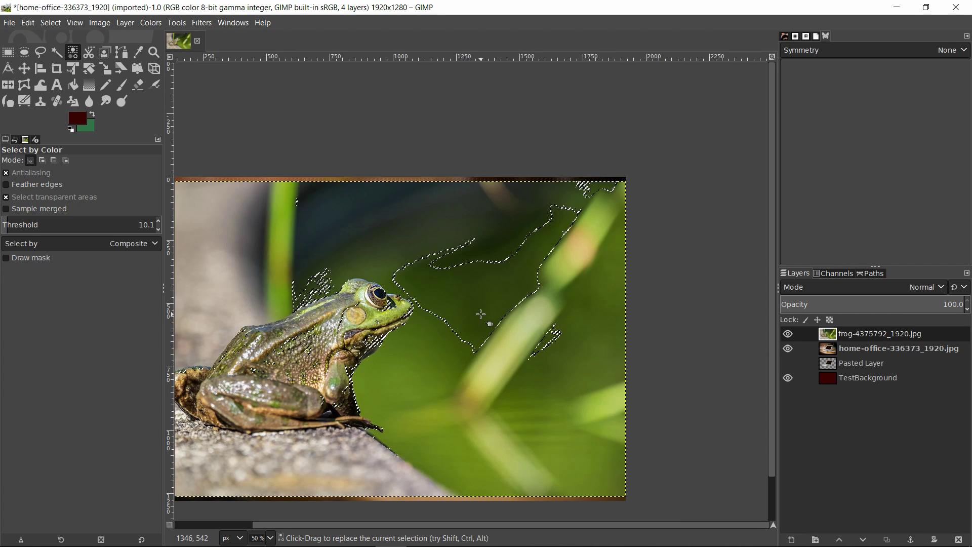
# - Set the Select by Color threshold to 4.2 and select the dark green area in front of the frog's head
pyautogui.click(5, 224)
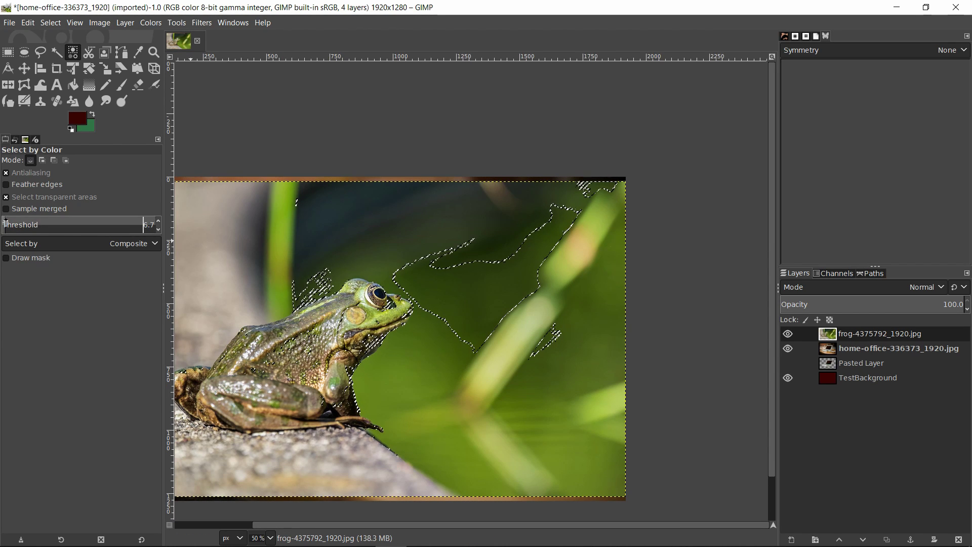
pyautogui.click(542, 221)
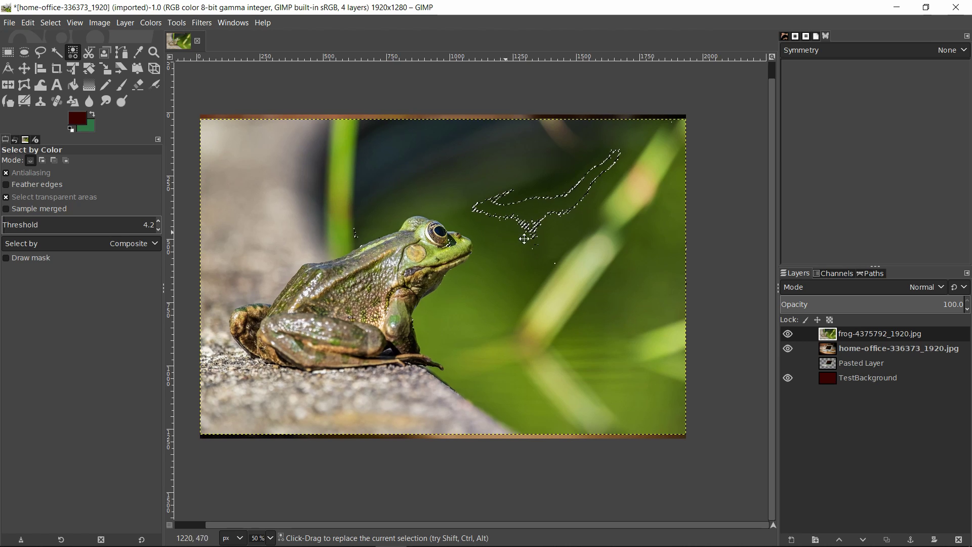
pyautogui.keyDown('ctrl'); pyautogui.scroll(1, 554, 234); pyautogui.keyUp('ctrl')
pyautogui.moveTo(554, 234); pyautogui.dragTo(549, 214)
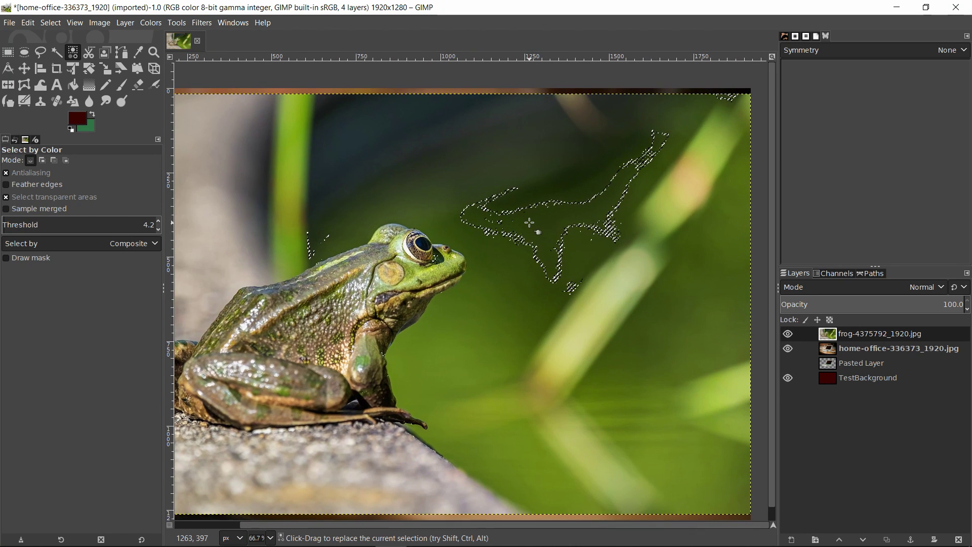
# - Cut the selected dark green area out of the frog layer, inspect the hole, and undo the cut
pyautogui.hotkey('ctrl', 'x')
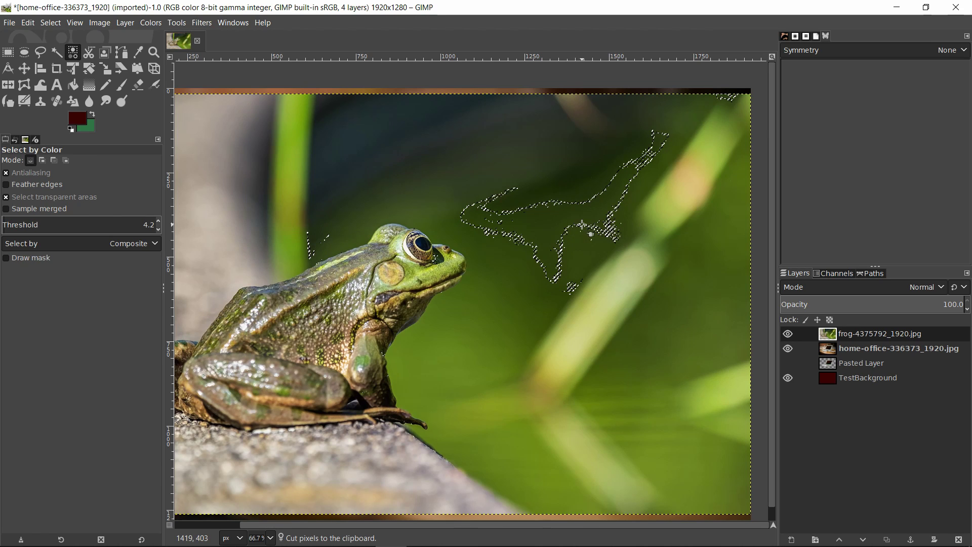
pyautogui.moveTo(582, 223); pyautogui.dragTo(551, 240)
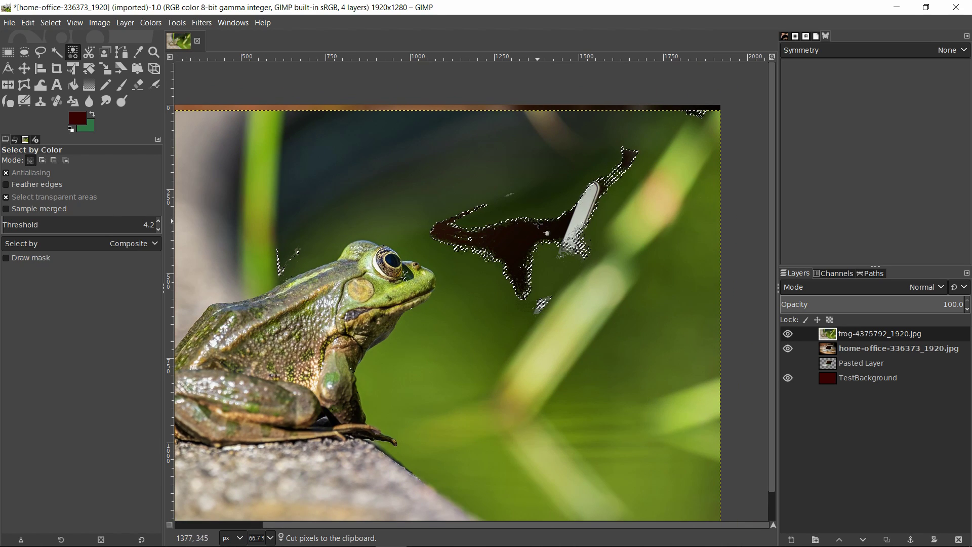
pyautogui.press('ctrl')
pyautogui.hotkey('ctrl', 'z')
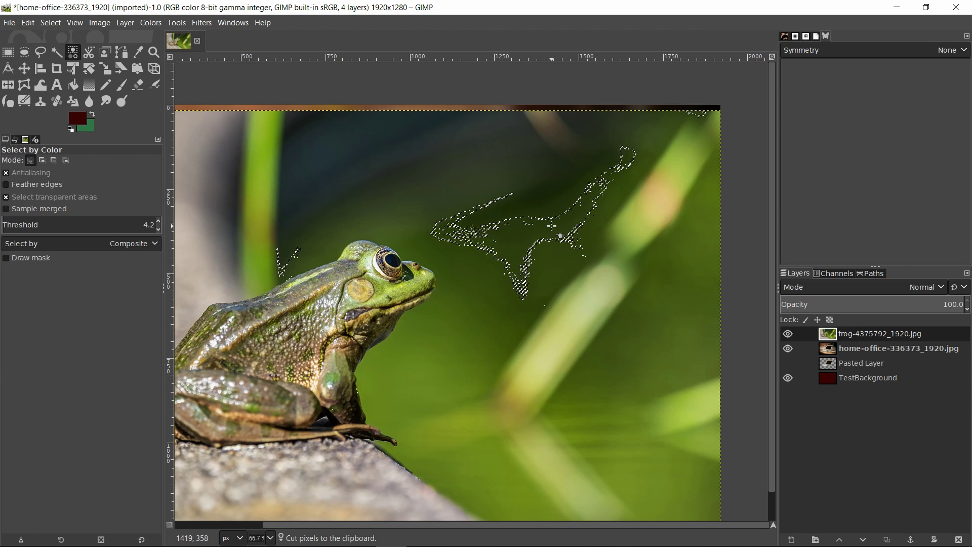
pyautogui.press('ctrl')
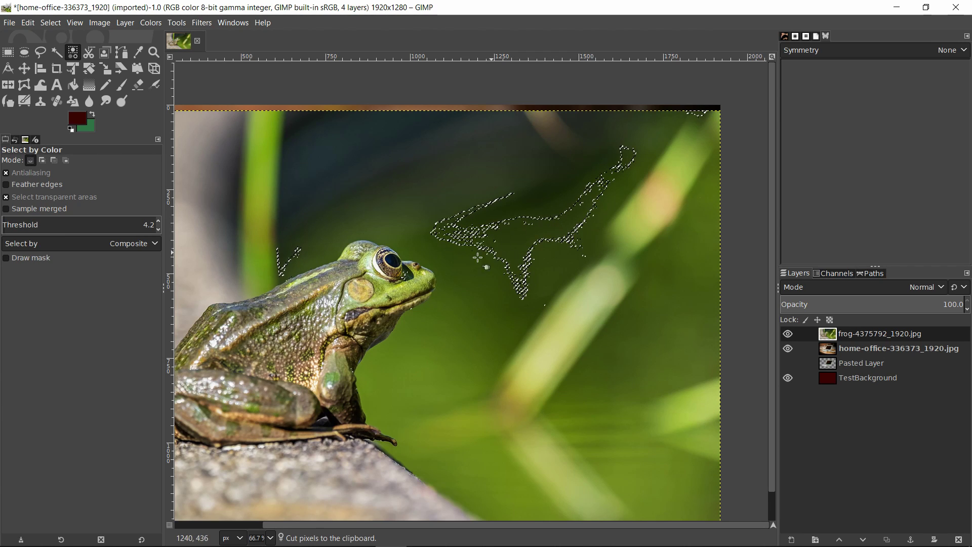
# - Cut the dark green area once more, clear the selection to examine the ragged hole at 100 %, and undo the cut
pyautogui.hotkey('ctrl', 'x')
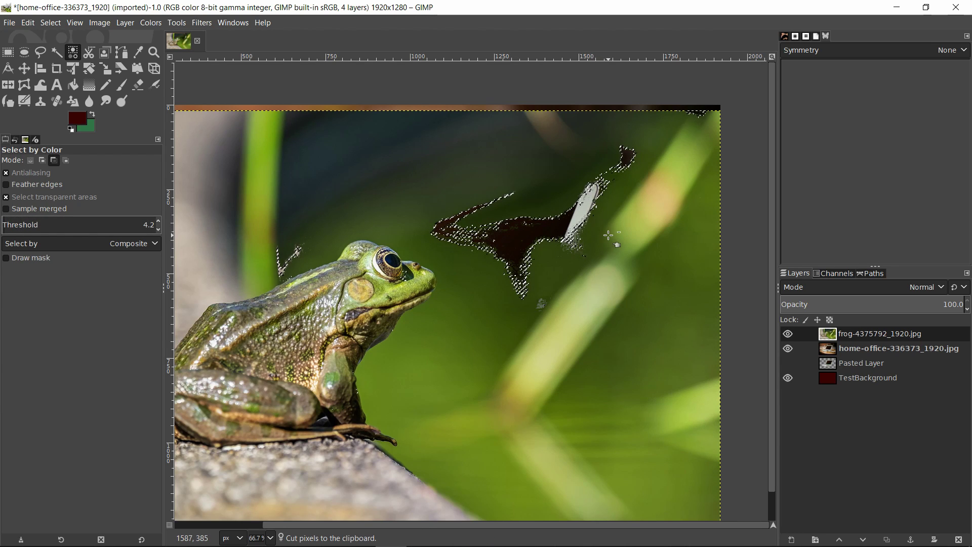
pyautogui.press('-')
pyautogui.press('r')
pyautogui.click(472, 166)
pyautogui.press('1')
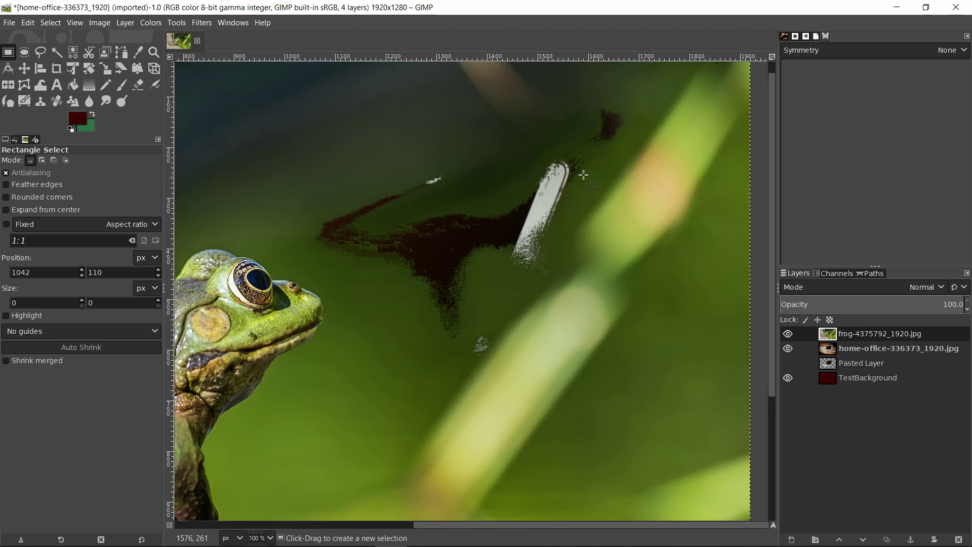
pyautogui.hotkey('ctrl', 'z')
pyautogui.hotkey('ctrl', 'z')
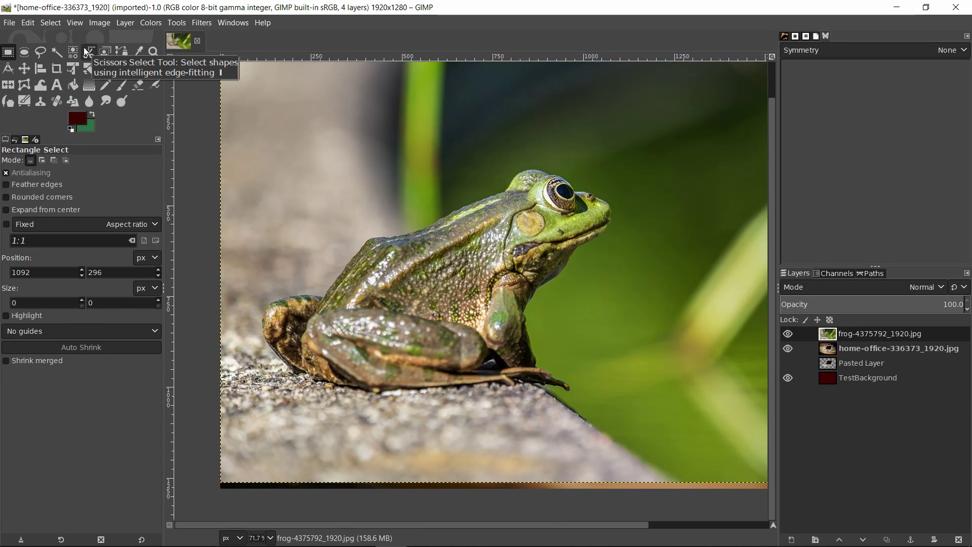
# - Activate the Paths tool and check the image's list of paths before returning to the layer list
pyautogui.click(121, 52)
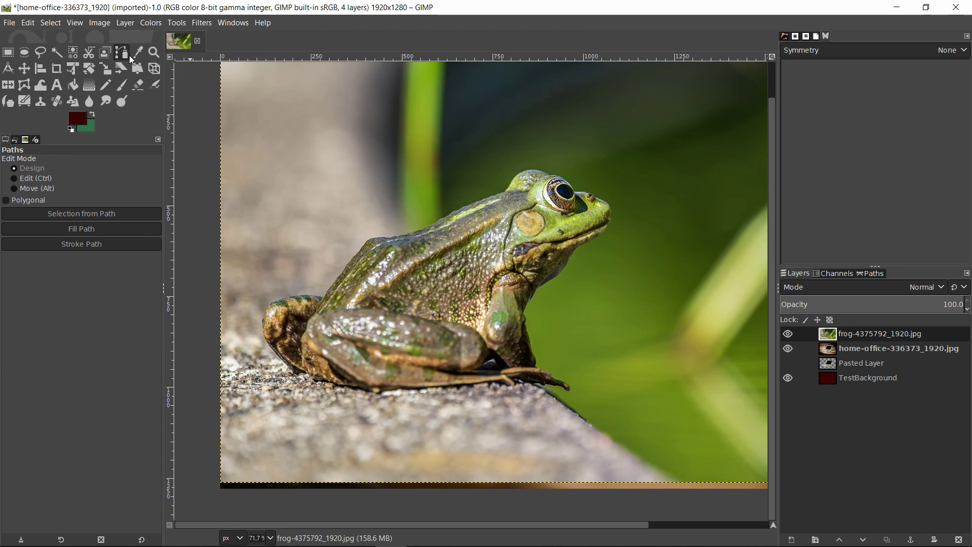
pyautogui.scroll(1, 373, 235)
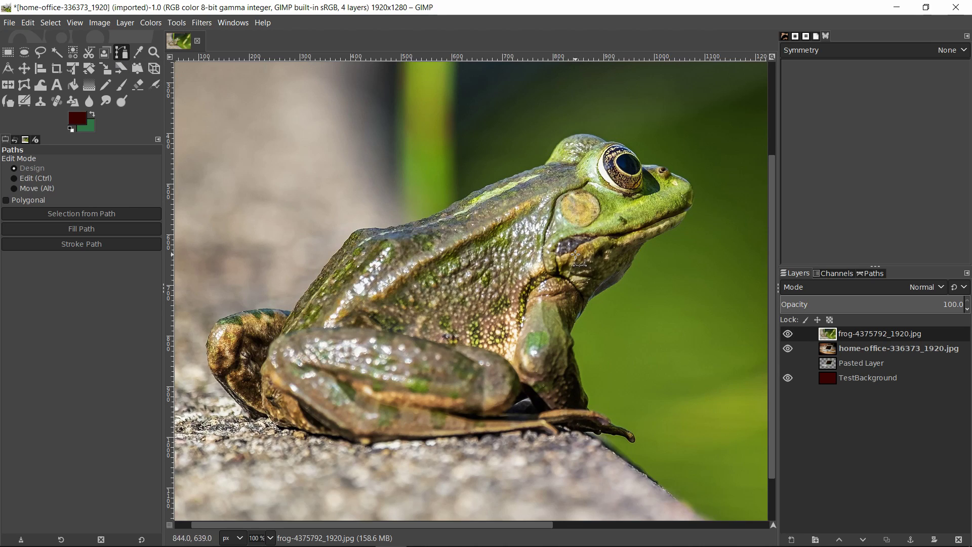
pyautogui.click(872, 274)
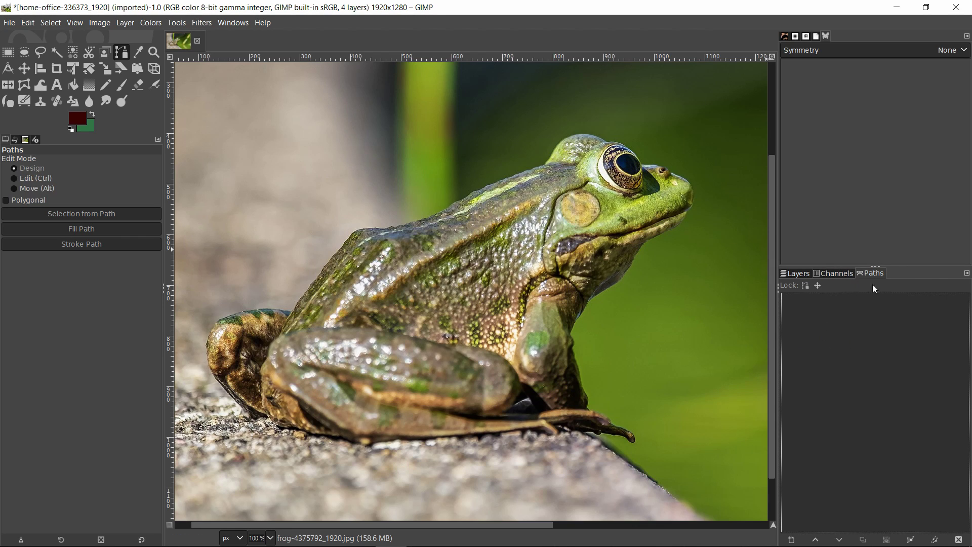
pyautogui.click(796, 274)
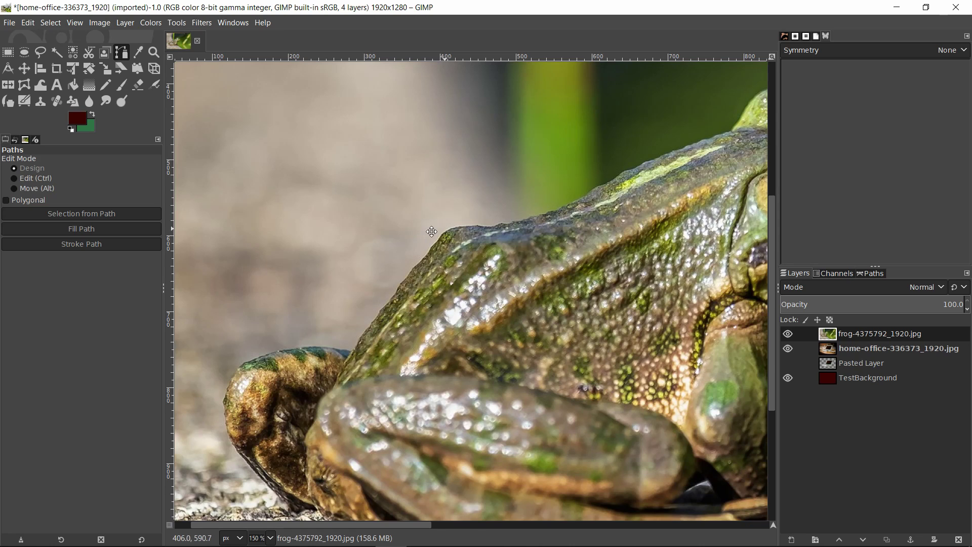
# - Start a path at the hump of the frog's back, placing the first anchors along its upper edge and bending the curve between them
pyautogui.moveTo(445, 228); pyautogui.dragTo(324, 259)
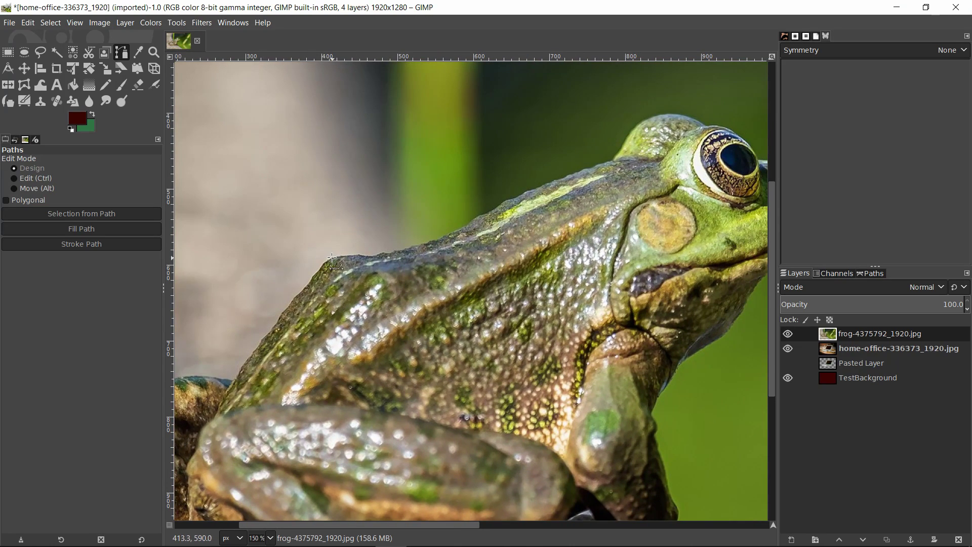
pyautogui.click(330, 257)
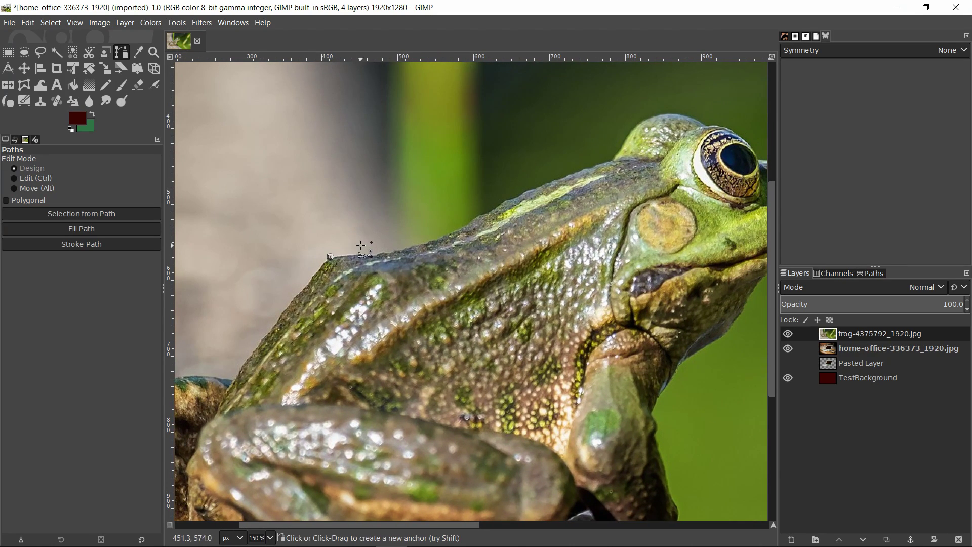
pyautogui.click(355, 253)
pyautogui.scroll(2, 381, 253)
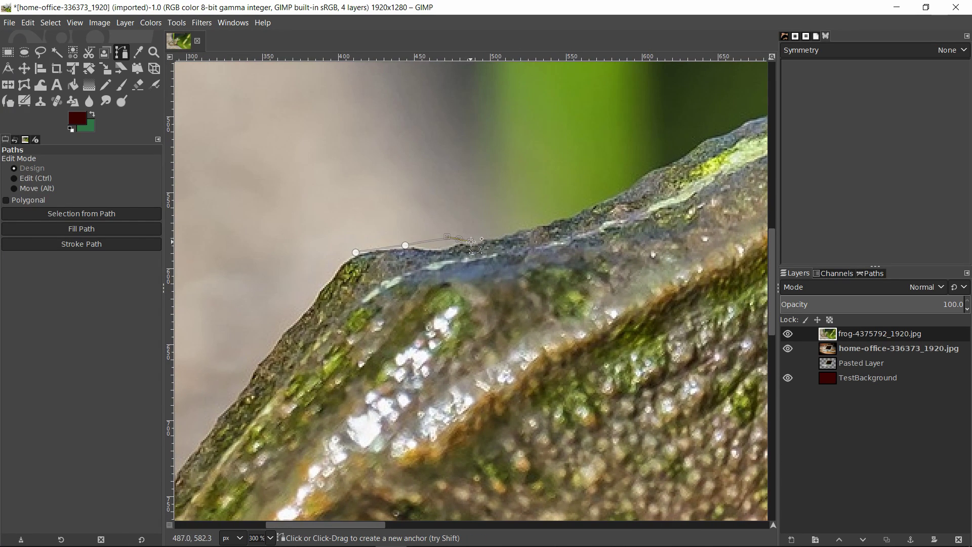
pyautogui.moveTo(471, 242); pyautogui.dragTo(482, 223)
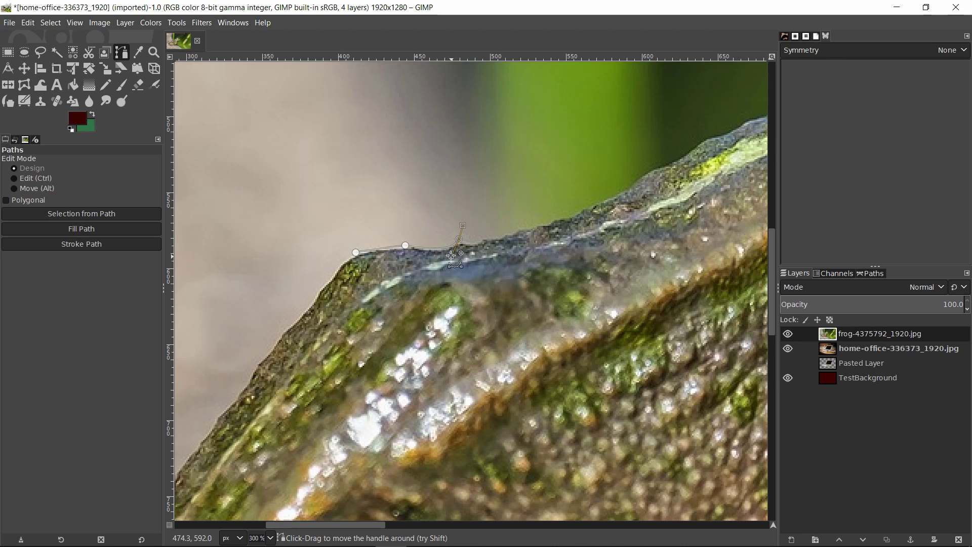
pyautogui.click(485, 237)
# - Reshape the curve before the path's last anchor with its handles, and turn on the Polygonal option
pyautogui.scroll(2, 455, 245)
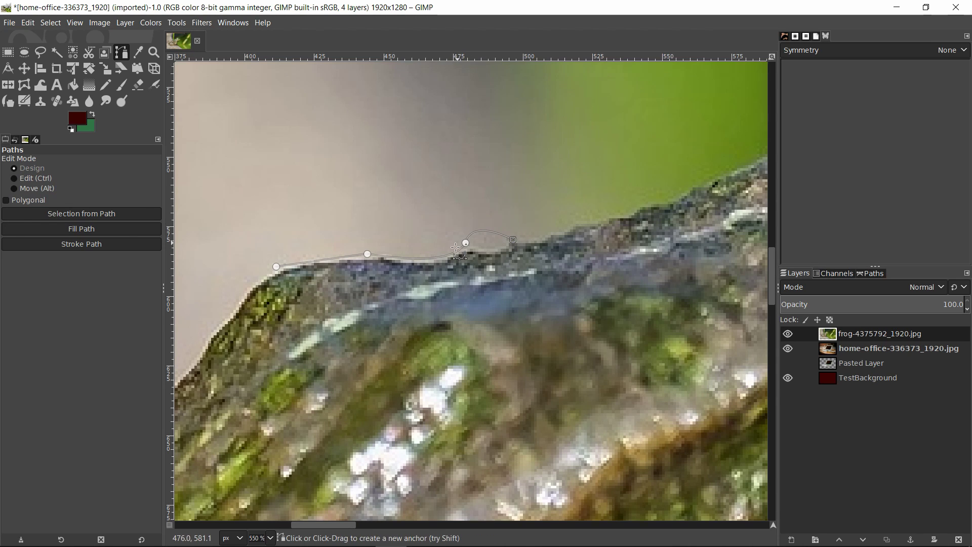
pyautogui.hscroll(3, 446, 245)
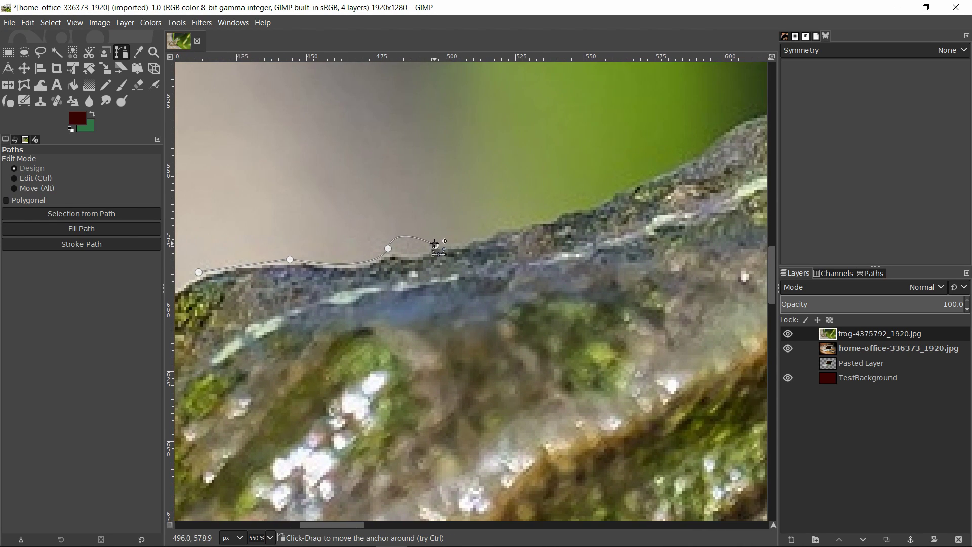
pyautogui.moveTo(409, 237); pyautogui.dragTo(399, 230)
pyautogui.moveTo(396, 223); pyautogui.dragTo(351, 280)
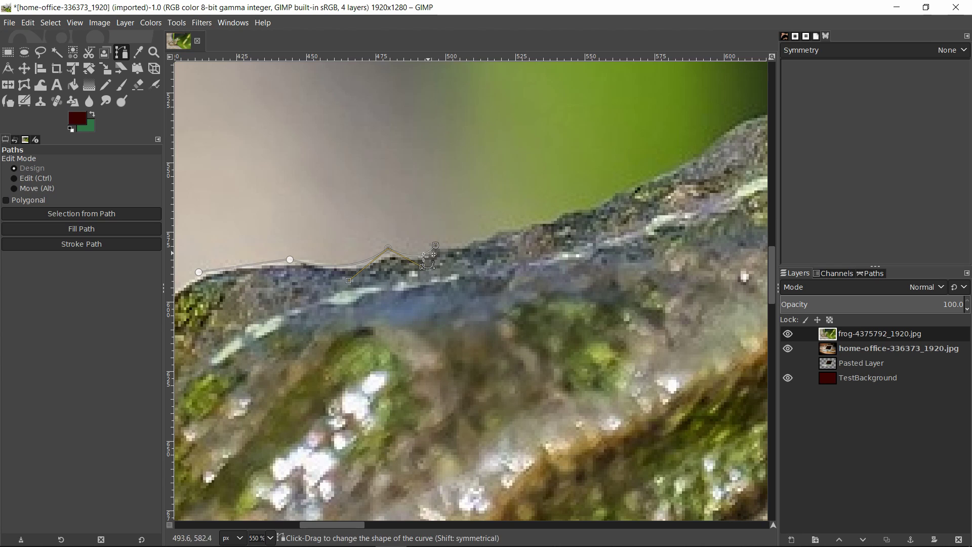
pyautogui.moveTo(423, 267); pyautogui.dragTo(428, 249)
pyautogui.click(6, 200)
pyautogui.moveTo(250, 164); pyautogui.dragTo(413, 150)
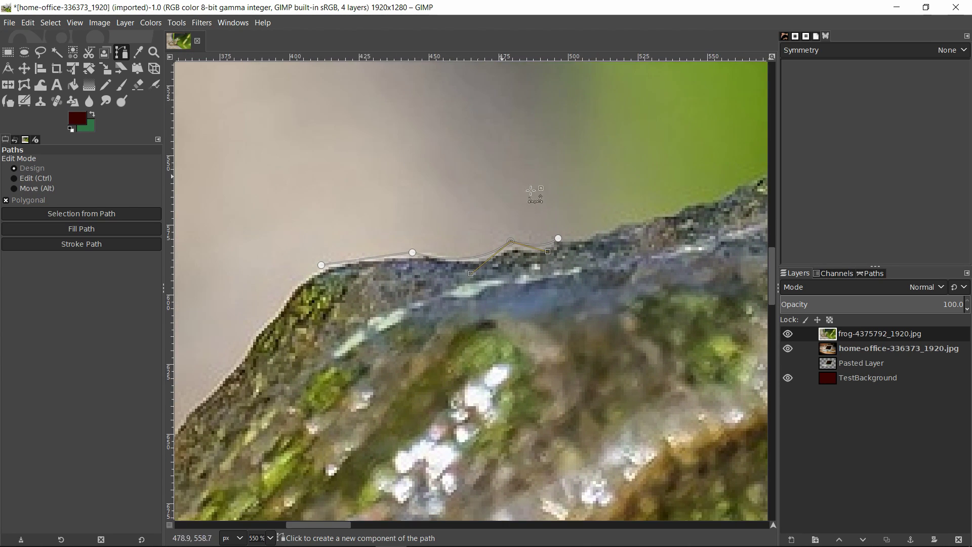
pyautogui.moveTo(570, 237); pyautogui.dragTo(531, 244)
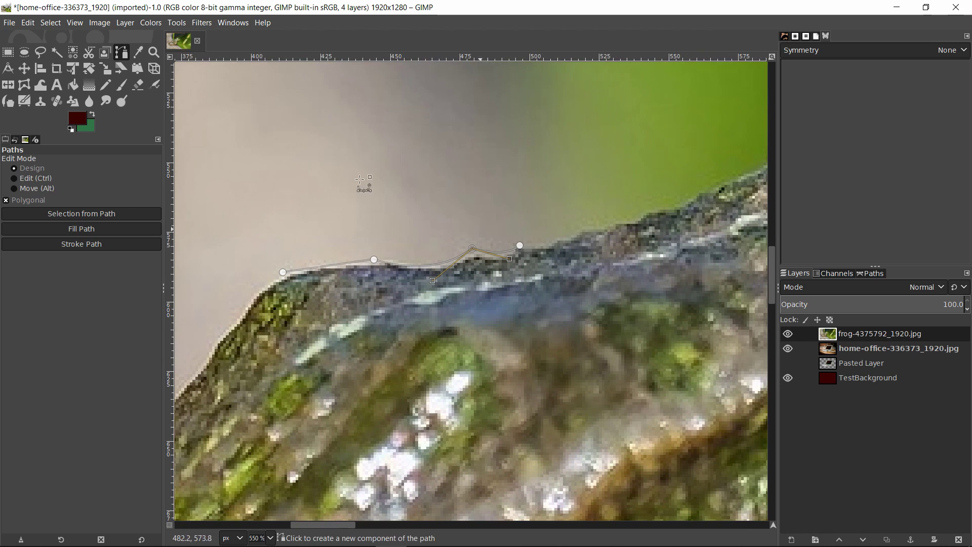
# - Switch away to Rectangle Select, and reopen the Unnamed path for editing from the list of paths
pyautogui.click(7, 52)
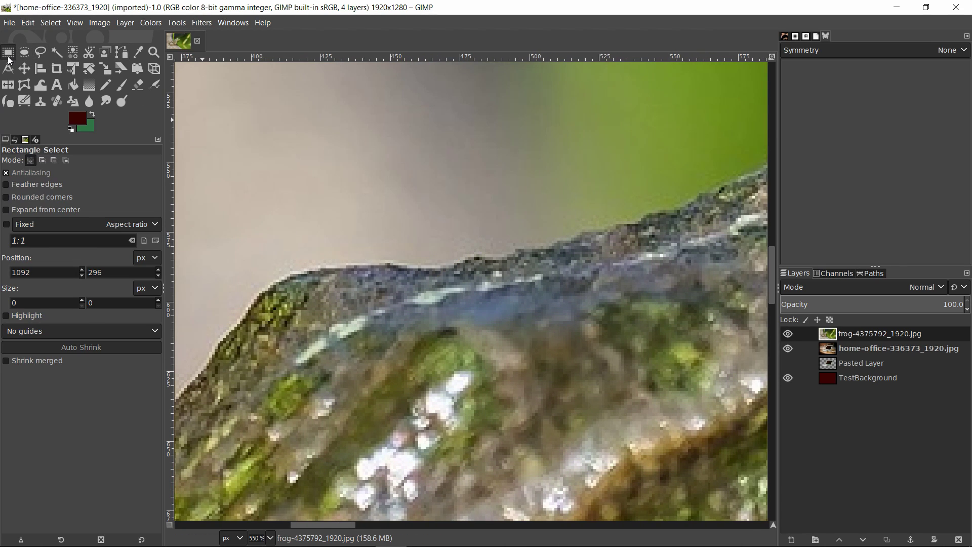
pyautogui.click(866, 274)
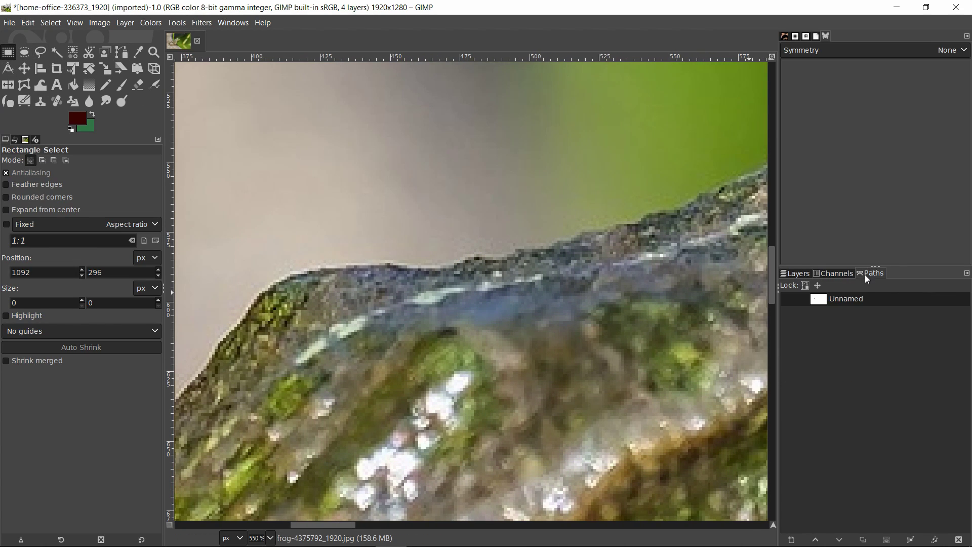
pyautogui.rightClick(845, 299)
pyautogui.click(873, 9)
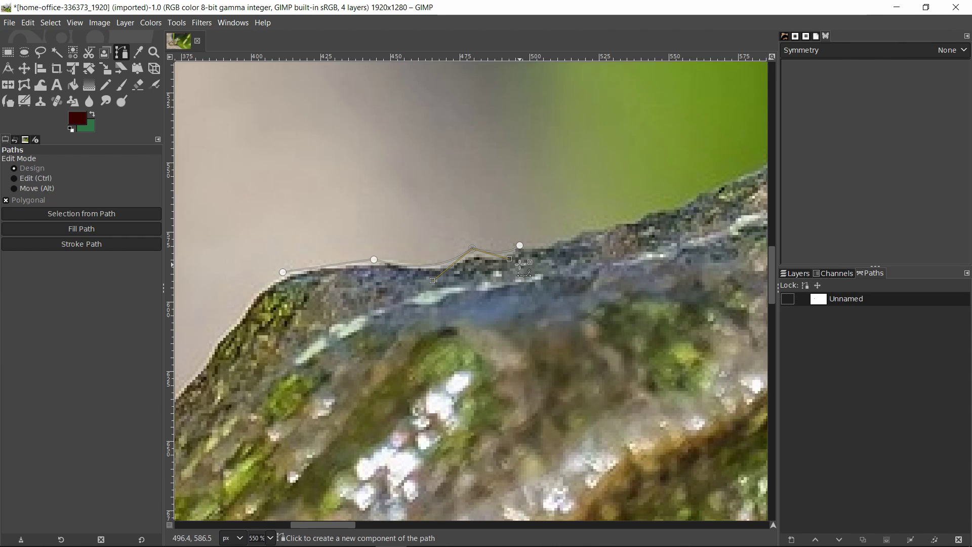
# - Extend the path from its last anchor with closely spaced anchors along the frog's back in front of the bright green blade
pyautogui.scroll(-2, 506, 256)
pyautogui.scroll(1, 442, 254)
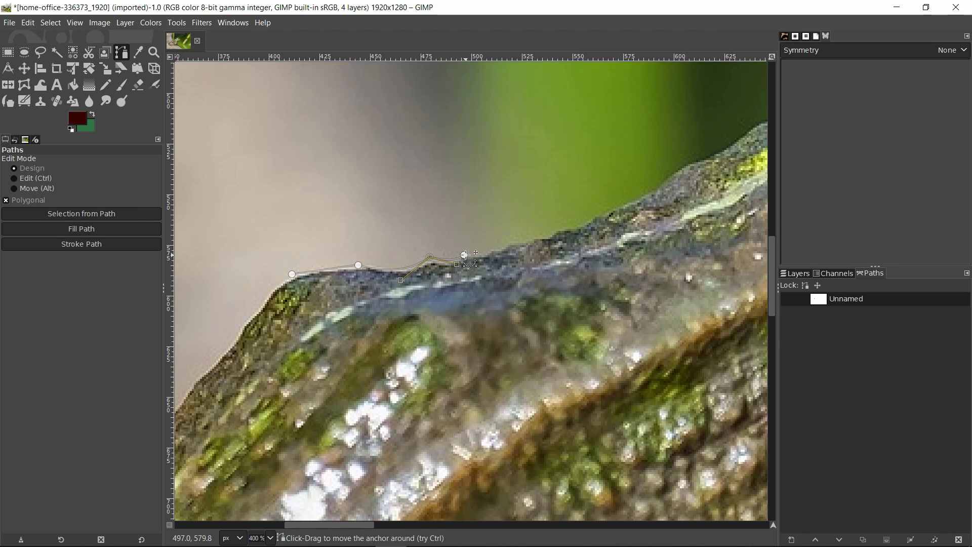
pyautogui.scroll(1, 465, 255)
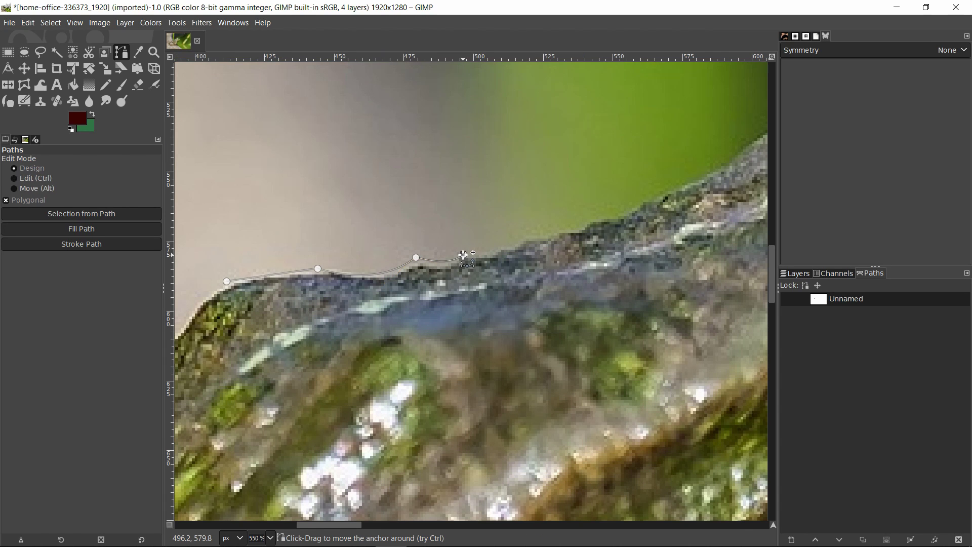
pyautogui.click(499, 250)
pyautogui.click(517, 241)
pyautogui.click(592, 222)
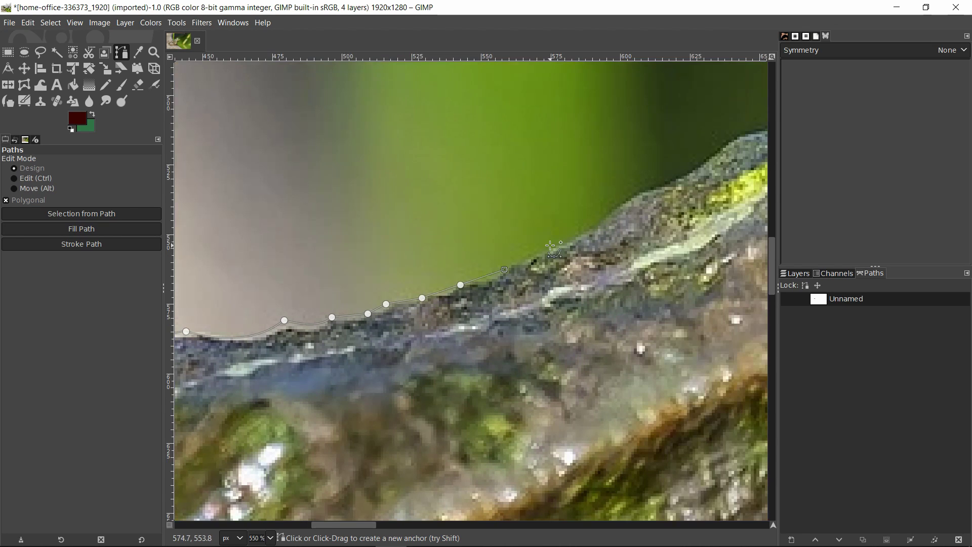
pyautogui.click(560, 244)
# - Continue the path with anchors along the middle of the frog's back where the background turns dark green
pyautogui.hscroll(3, 511, 287)
pyautogui.scroll(2, 511, 287)
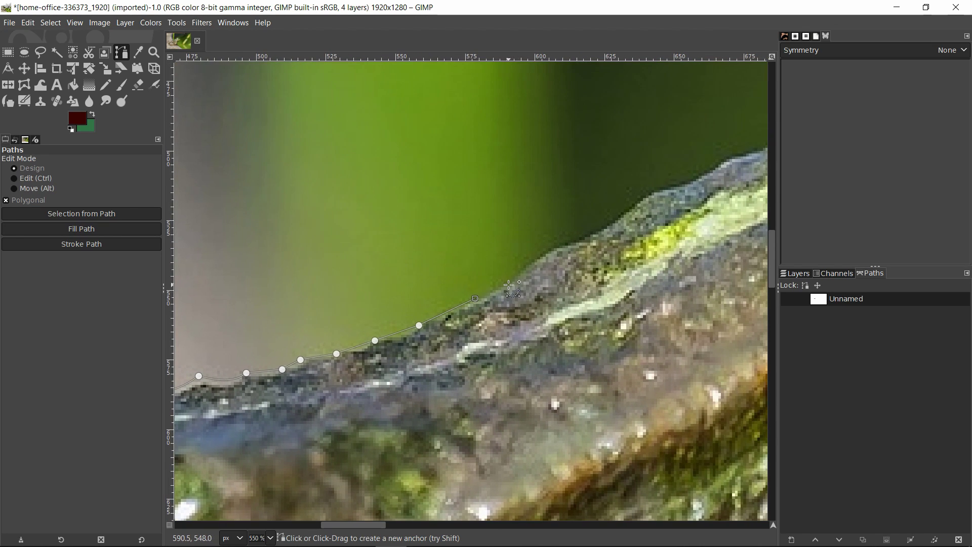
pyautogui.click(538, 255)
pyautogui.click(578, 241)
pyautogui.hscroll(3, 490, 297)
pyautogui.scroll(2, 490, 297)
pyautogui.click(491, 287)
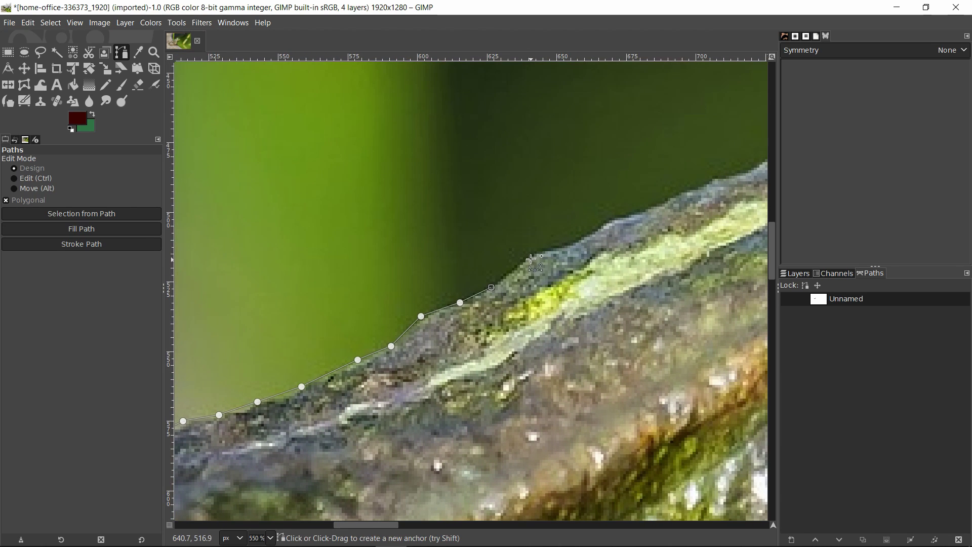
# - Carry the path anchors on along the upper back and around the frog's head, legs and rear back to the hump
pyautogui.click(528, 253)
pyautogui.click(574, 245)
pyautogui.hscroll(3, 578, 244)
pyautogui.scroll(2, 578, 244)
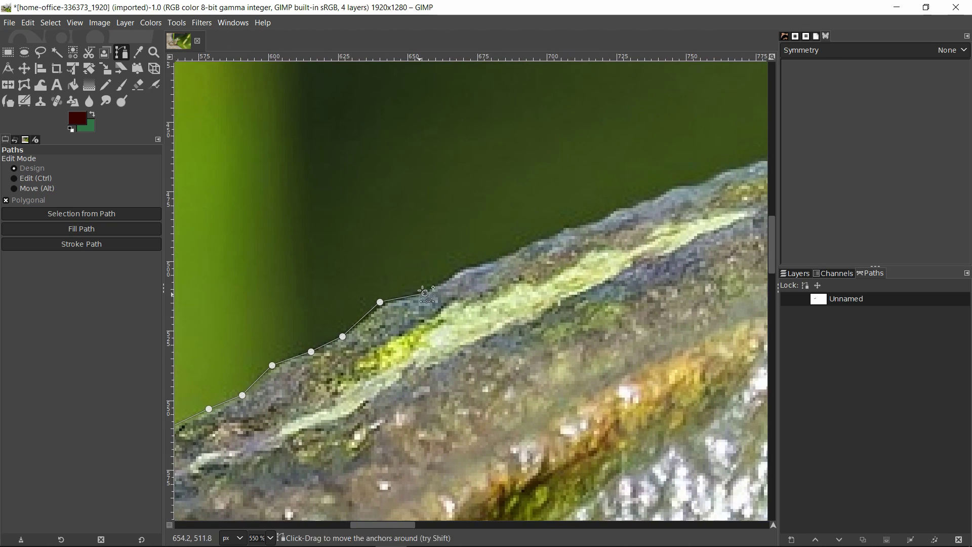
pyautogui.click(461, 268)
pyautogui.click(495, 262)
# - Close the frog path by connecting its last anchor to the starting anchor on the hump of the back
pyautogui.scroll(-8, 495, 262)
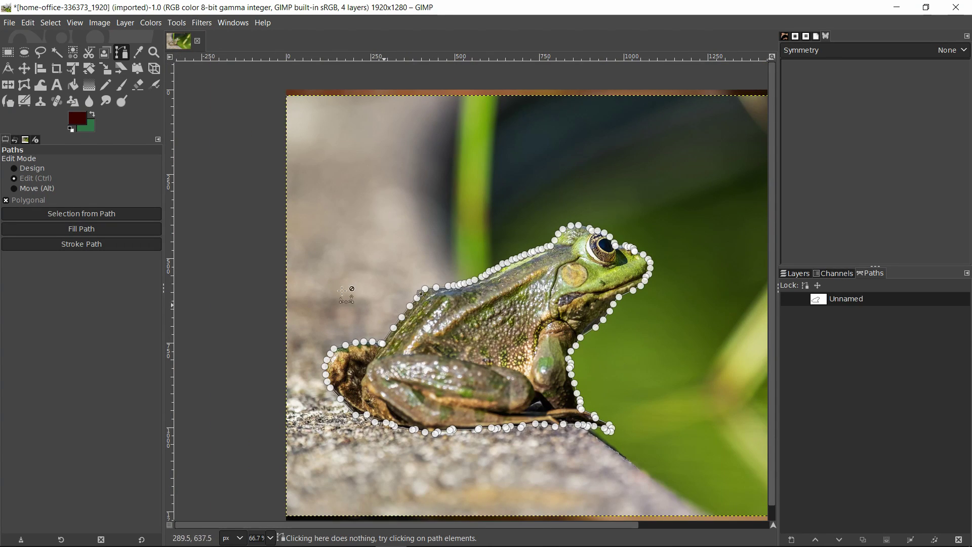
pyautogui.scroll(4, 425, 293)
pyautogui.scroll(-2, 429, 293)
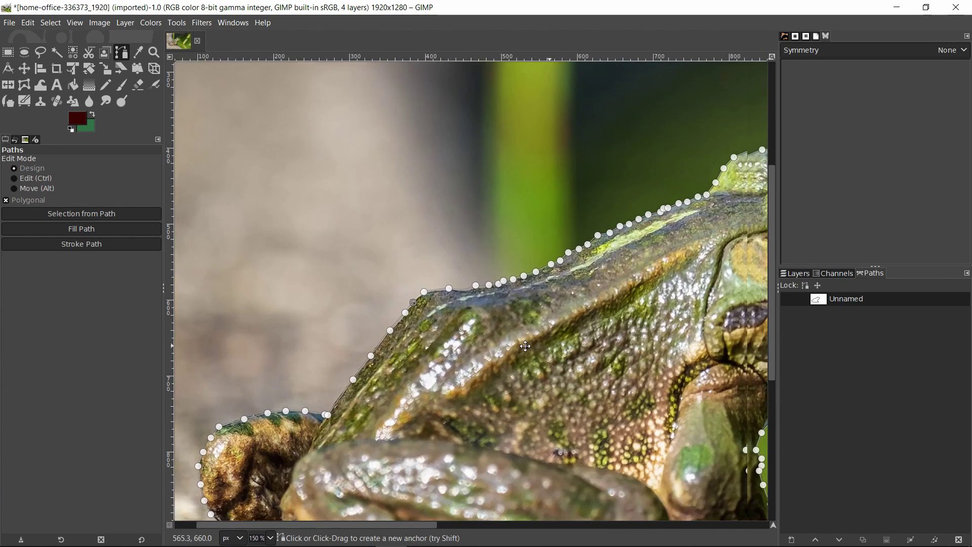
pyautogui.moveTo(526, 345); pyautogui.dragTo(304, 370)
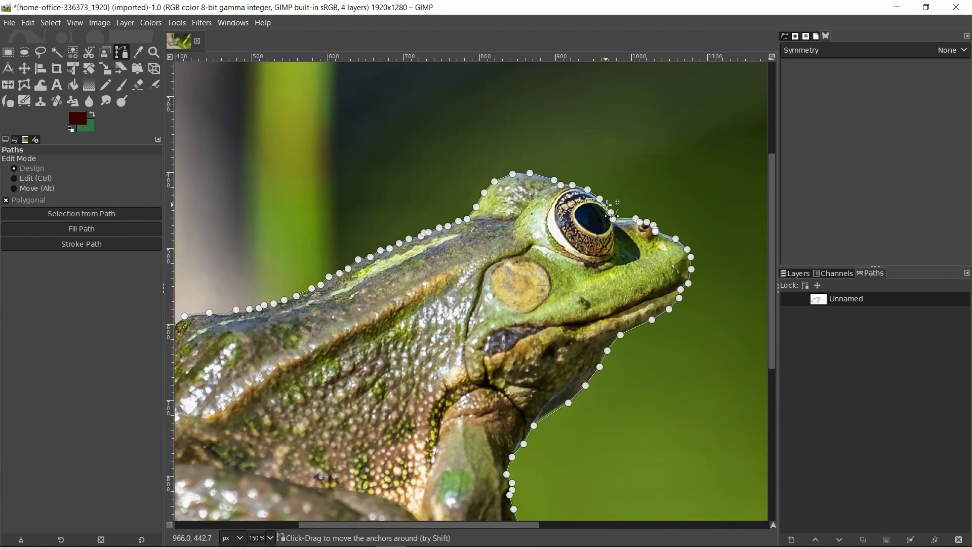
pyautogui.moveTo(416, 322); pyautogui.dragTo(413, 287)
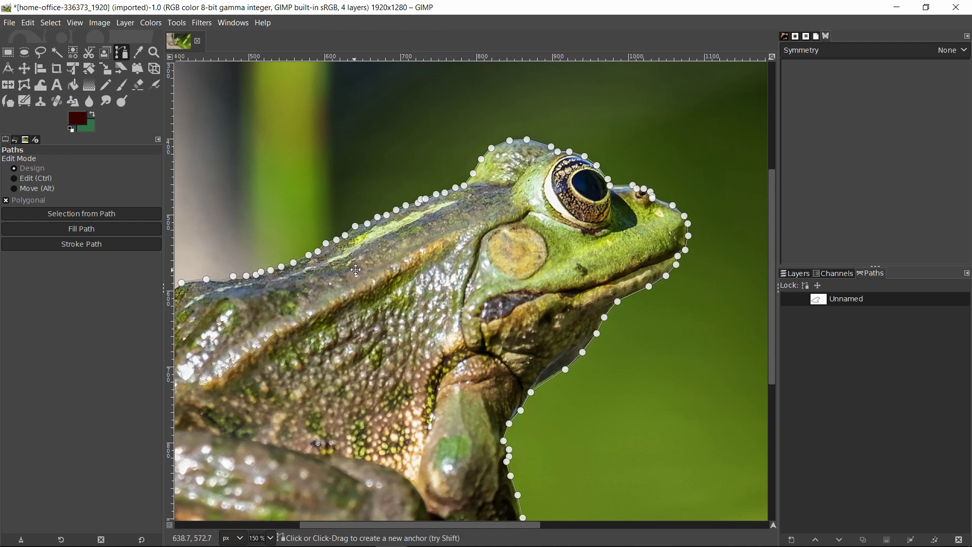
pyautogui.scroll(5, 261, 256)
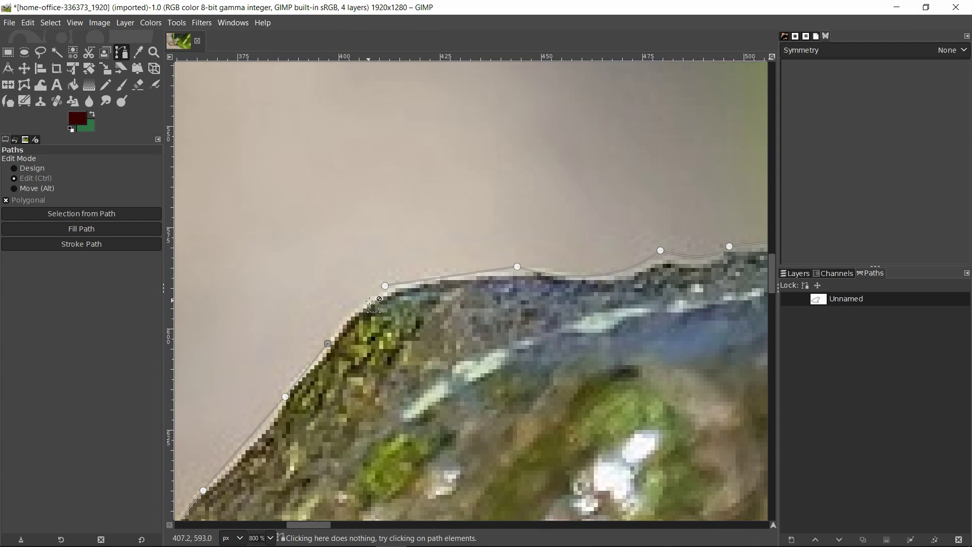
pyautogui.scroll(1, 370, 304)
pyautogui.press('ctrl')
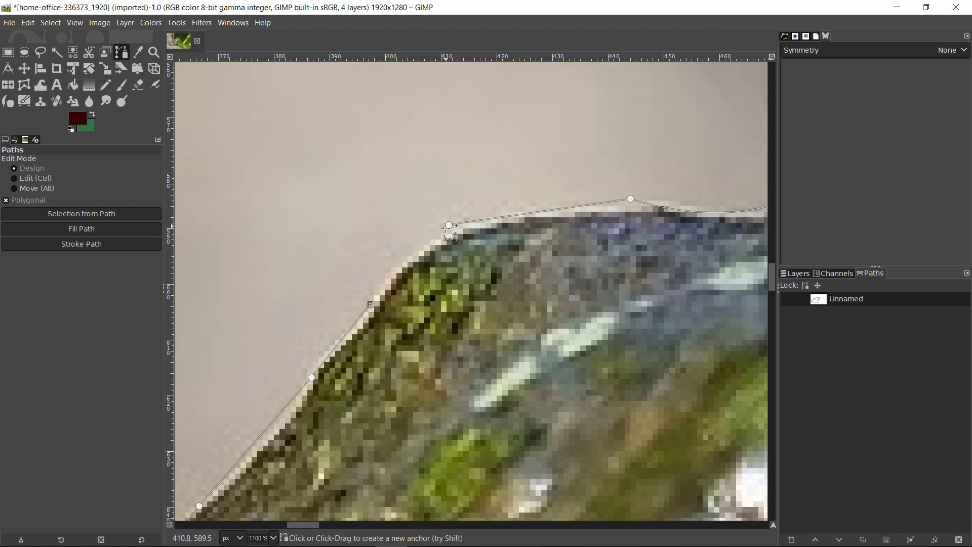
pyautogui.press('ctrl')
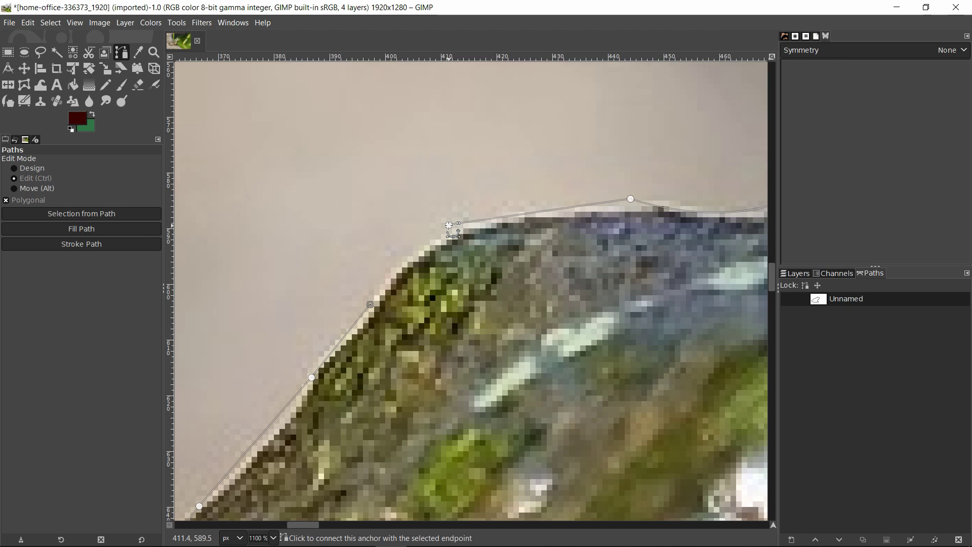
pyautogui.keyDown('ctrl'); pyautogui.click(448, 225); pyautogui.keyUp('ctrl')
# - Examine the closed path around the frog's back, head and legs for how closely it follows the outline
pyautogui.scroll(-6, 448, 225)
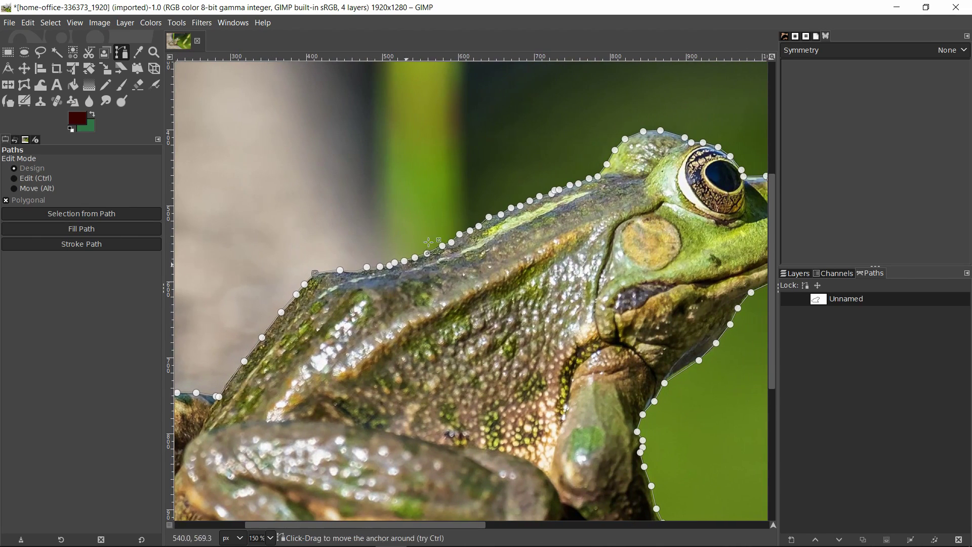
pyautogui.scroll(-3, 410, 268)
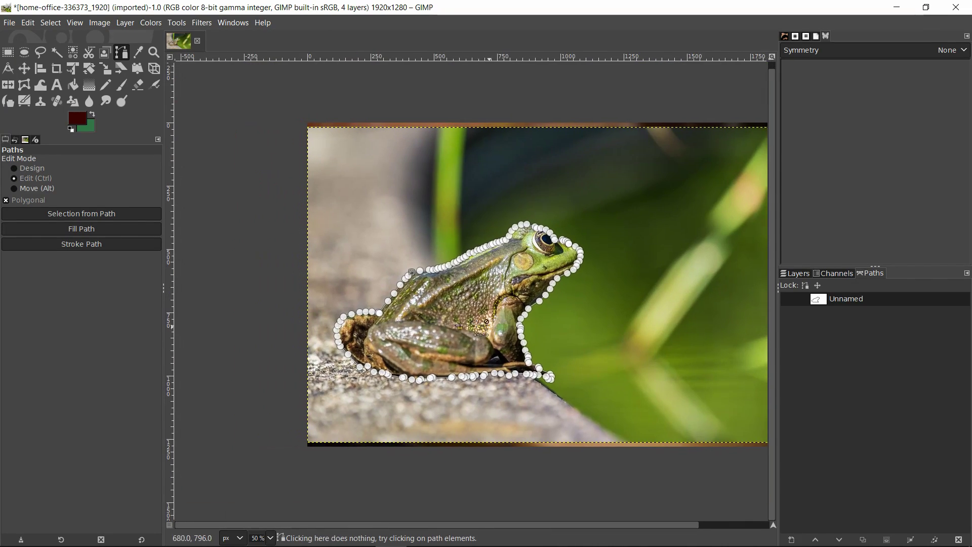
pyautogui.scroll(3, 487, 327)
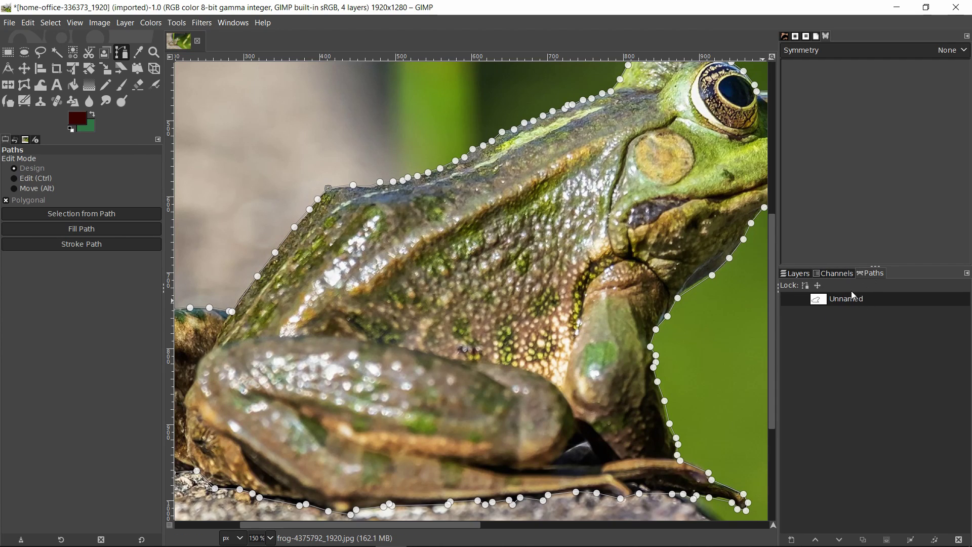
pyautogui.moveTo(541, 162); pyautogui.dragTo(429, 268)
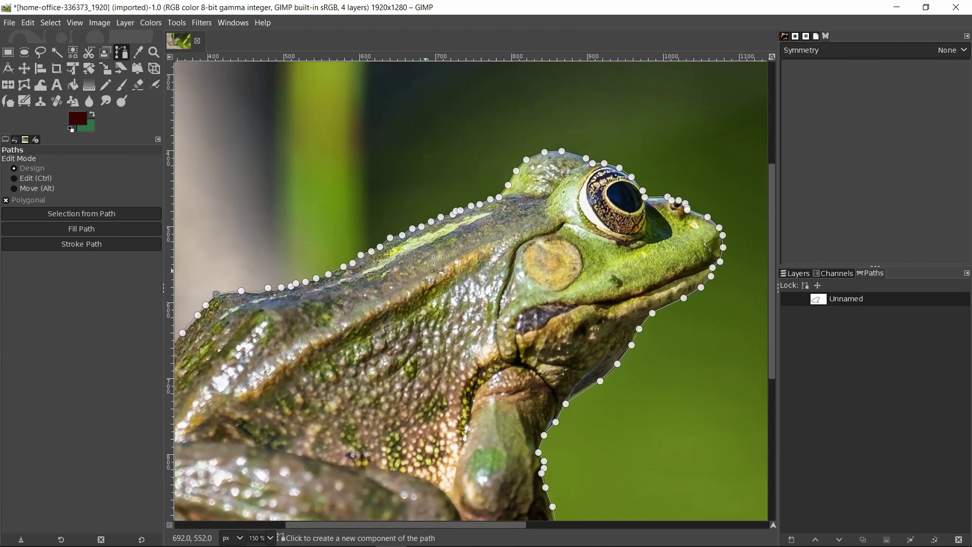
pyautogui.moveTo(459, 220); pyautogui.dragTo(514, 170)
pyautogui.moveTo(632, 368); pyautogui.dragTo(684, 267)
pyautogui.moveTo(408, 272); pyautogui.dragTo(426, 317)
pyautogui.moveTo(608, 246); pyautogui.dragTo(626, 243)
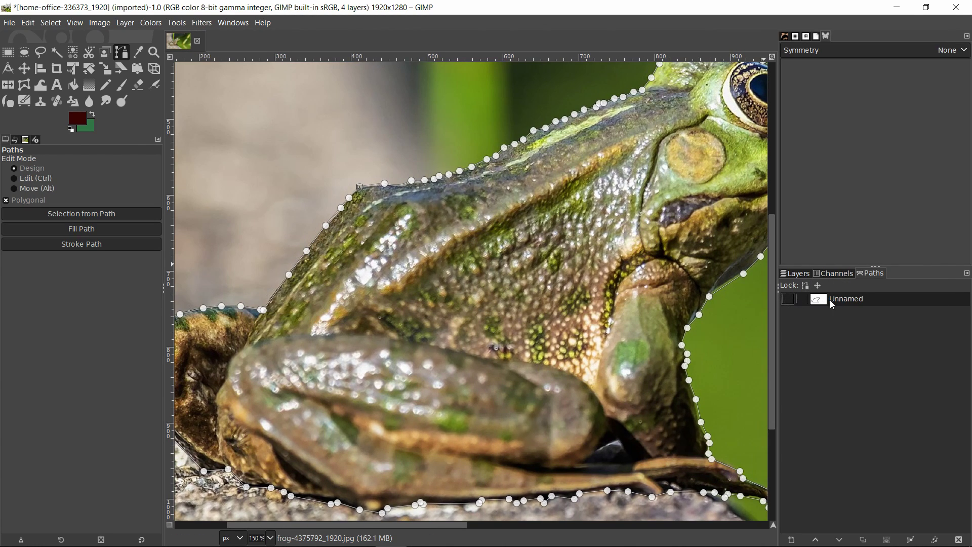
# - Convert the Unnamed path to a selection around the frog and return to the layer list
pyautogui.rightClick(861, 294)
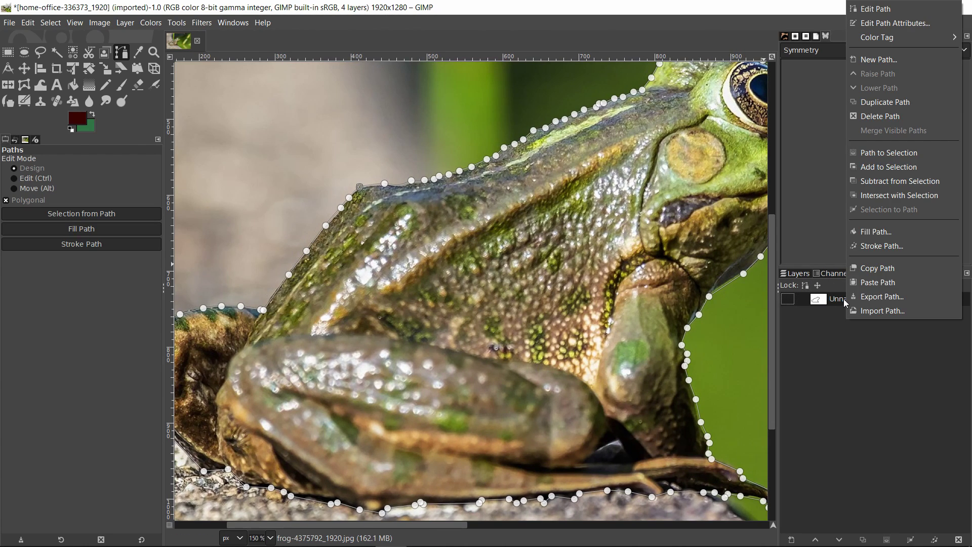
pyautogui.click(881, 150)
pyautogui.scroll(5, 642, 205)
pyautogui.hscroll(5, 642, 205)
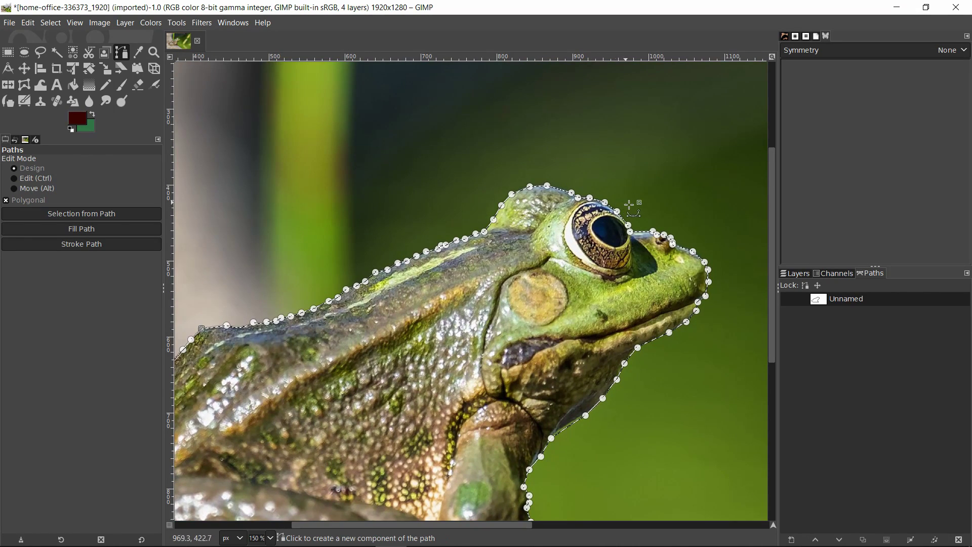
pyautogui.scroll(-5, 634, 233)
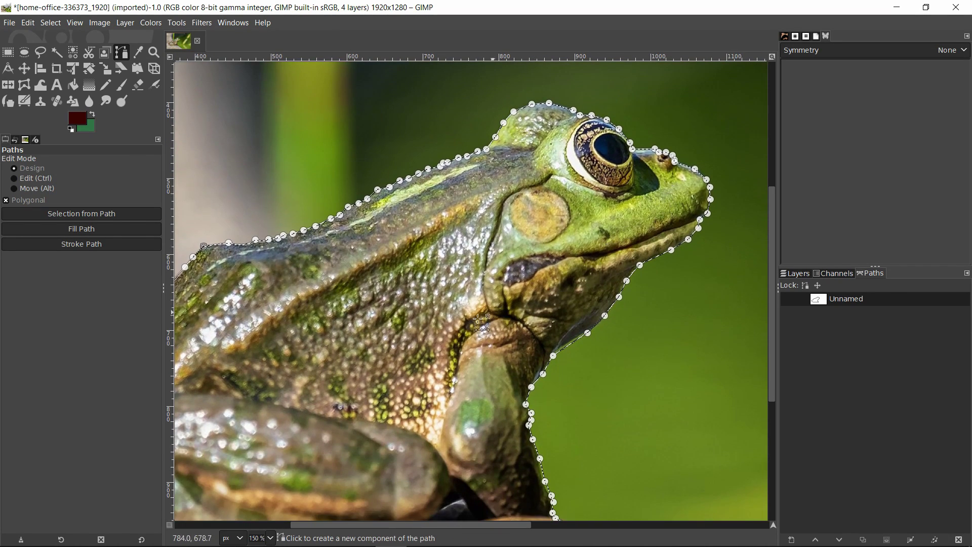
pyautogui.hscroll(-2, 514, 249)
pyautogui.scroll(-3, 514, 249)
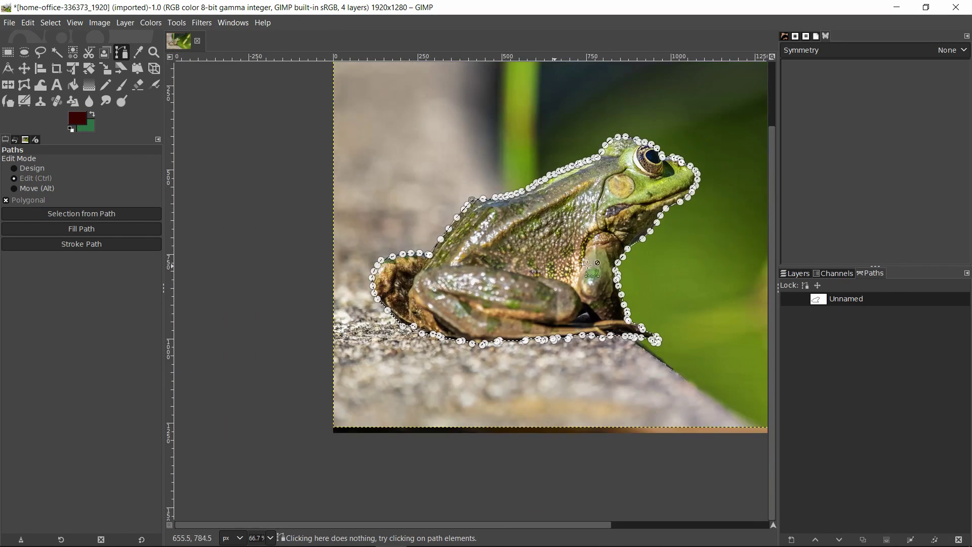
pyautogui.click(795, 274)
pyautogui.hscroll(4, 597, 263)
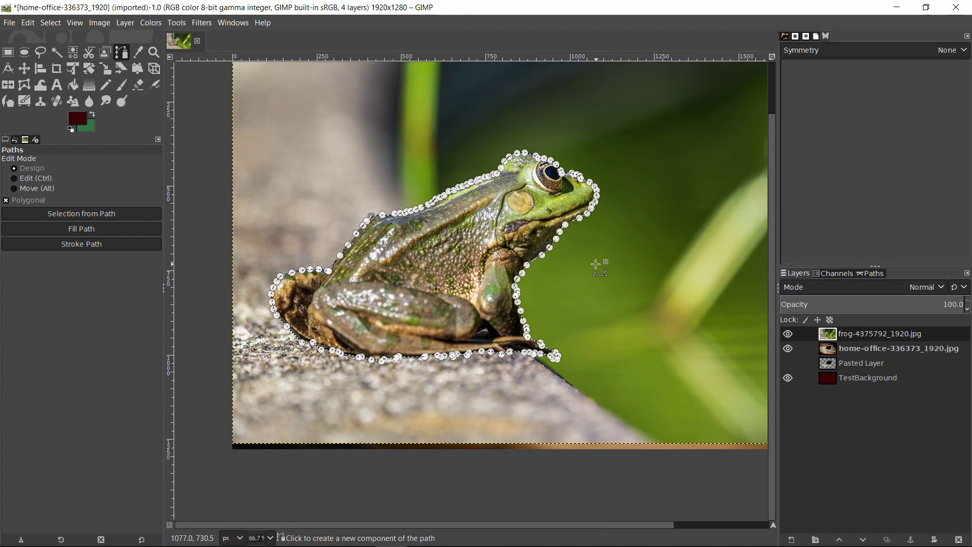
# - Cut the selected frog out of its photo and paste it onto a new layer of its own
pyautogui.hotkey('ctrl', 'x')
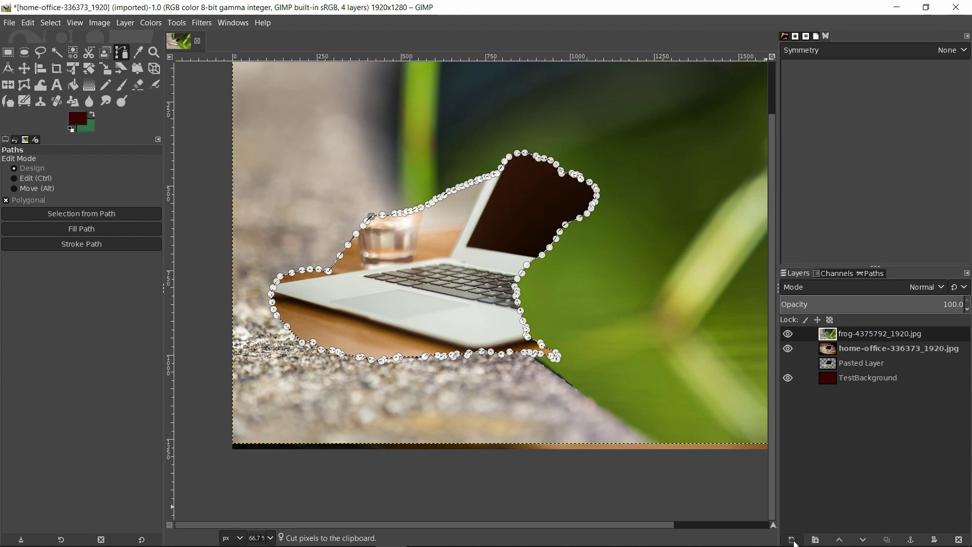
pyautogui.hotkey('ctrl', 'v')
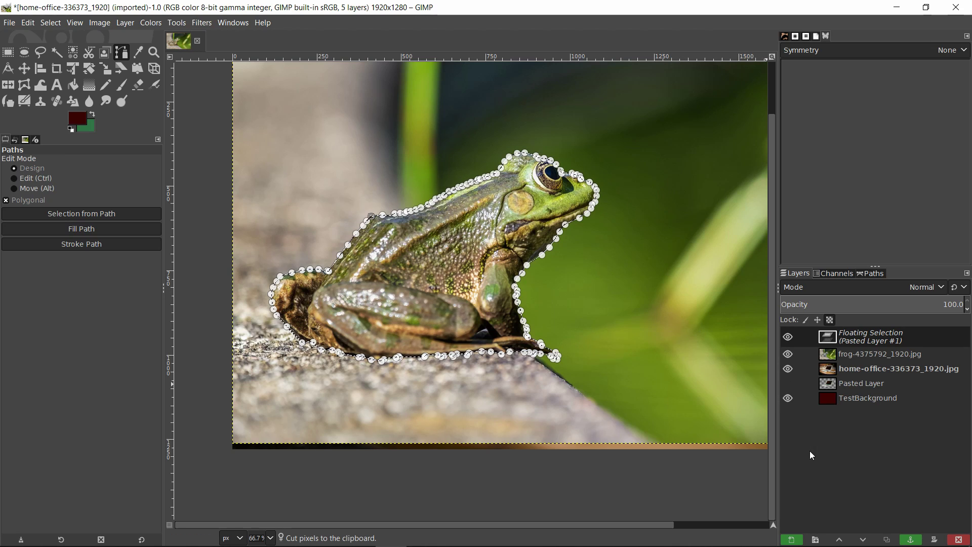
pyautogui.click(793, 540)
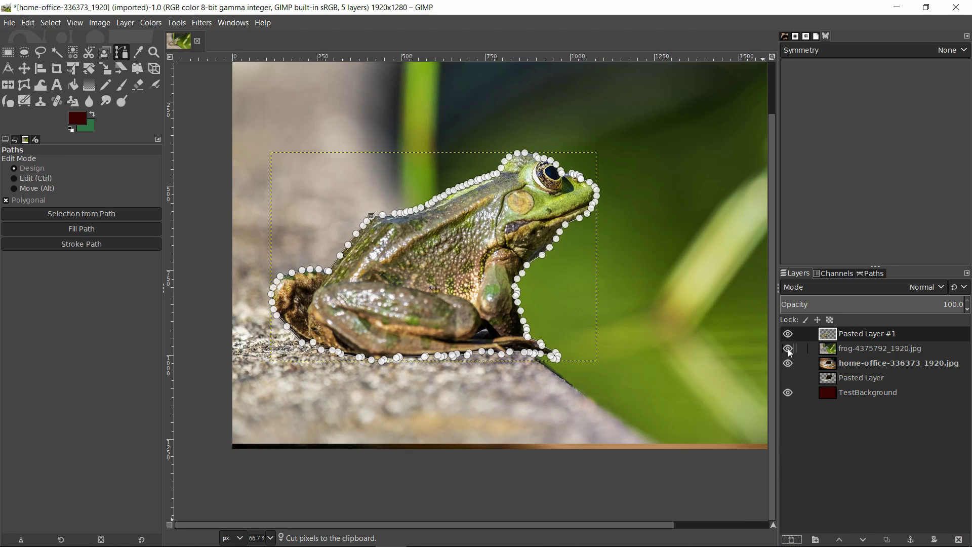
# - Hide the original frog-4375792_1920.jpg layer and switch from the path tool to Rectangle Select
pyautogui.click(818, 349)
pyautogui.click(786, 350)
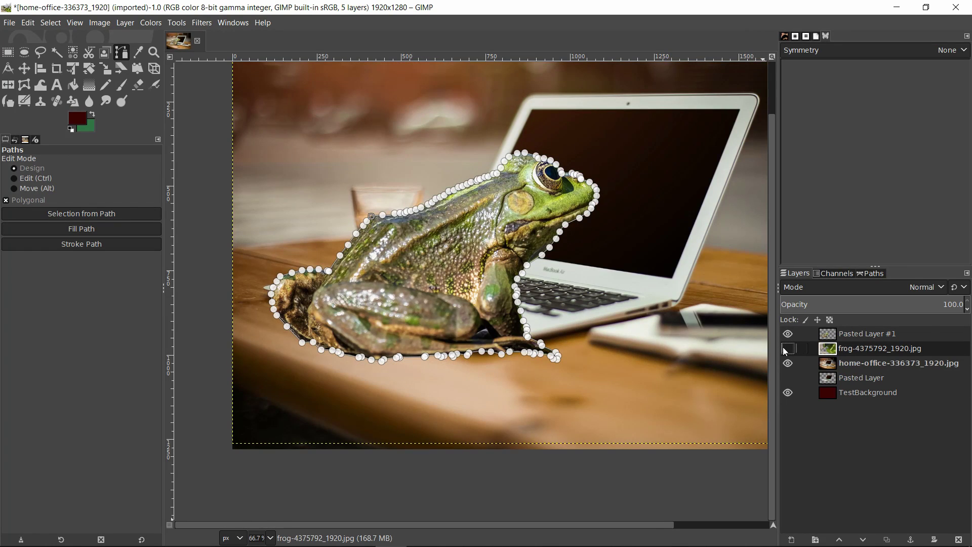
pyautogui.moveTo(687, 349); pyautogui.dragTo(612, 363)
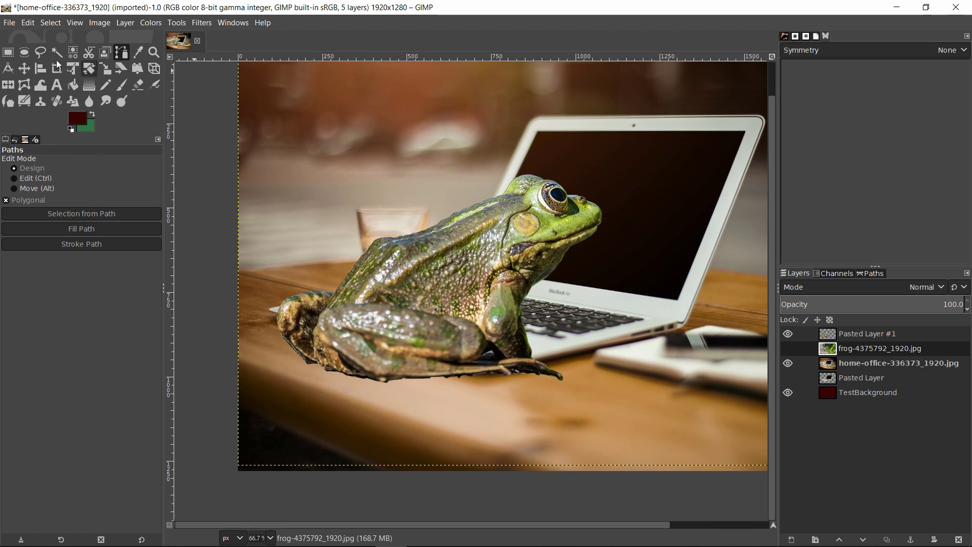
pyautogui.press('r')
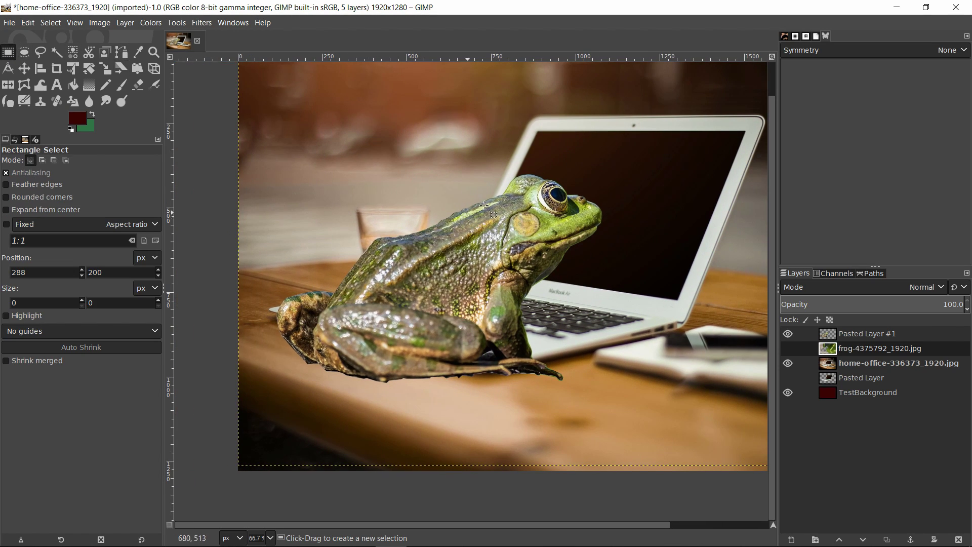
# - View the Unnamed frog path in the path list and return to the layer list
pyautogui.click(873, 273)
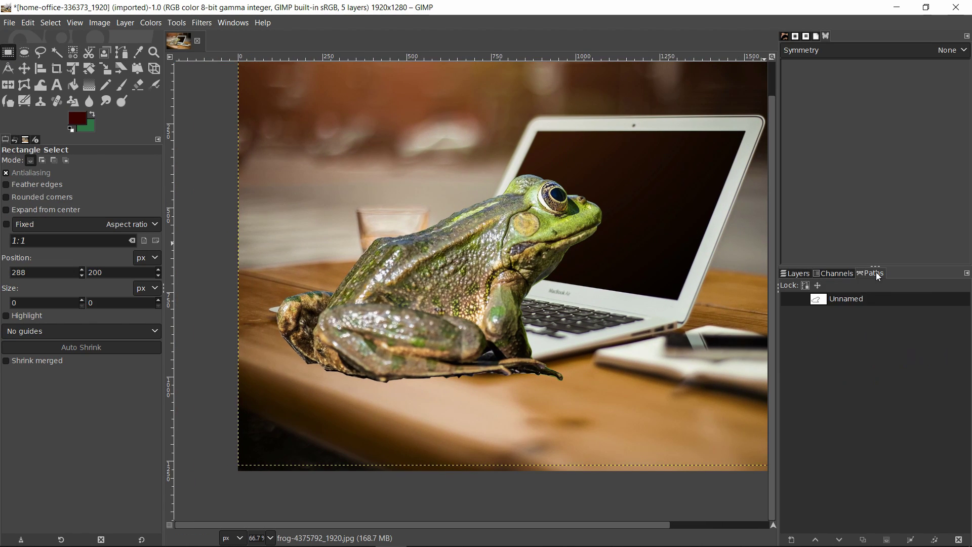
pyautogui.rightClick(833, 302)
pyautogui.click(844, 10)
pyautogui.press('r')
pyautogui.click(795, 274)
# - Move the cut-out frog right and slightly down across the desk, in front of the laptop's corner and the notebook
pyautogui.scroll(-2, 367, 217)
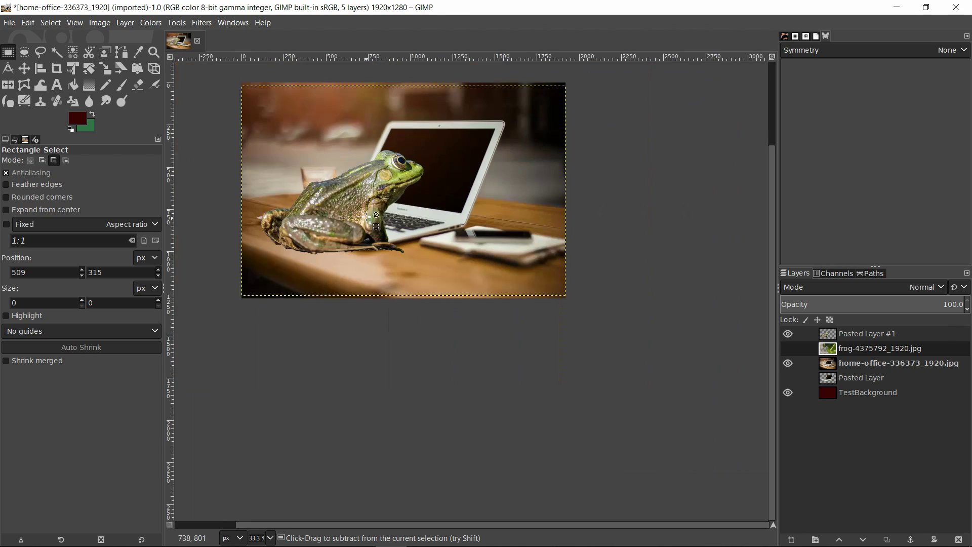
pyautogui.scroll(1, 388, 221)
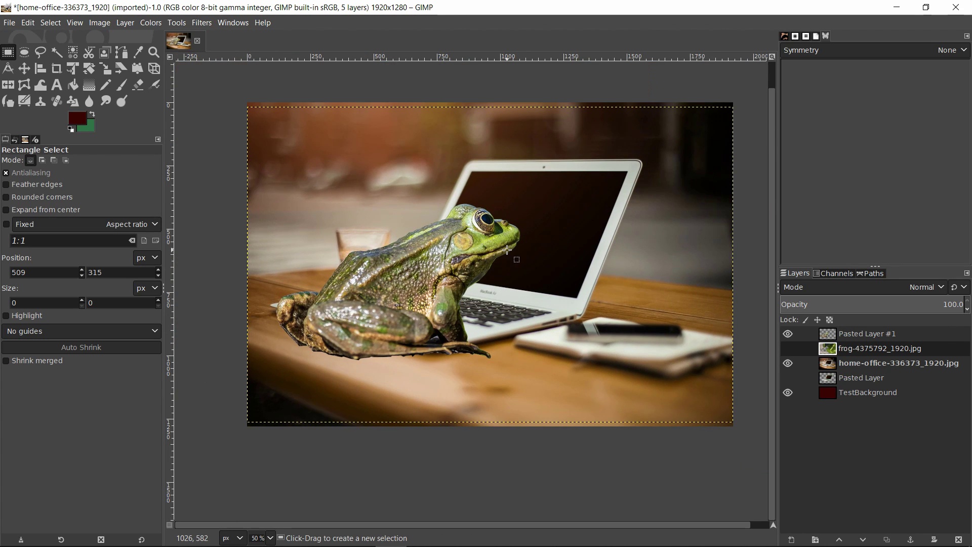
pyautogui.moveTo(498, 298); pyautogui.dragTo(442, 298)
pyautogui.moveTo(372, 283); pyautogui.dragTo(426, 268)
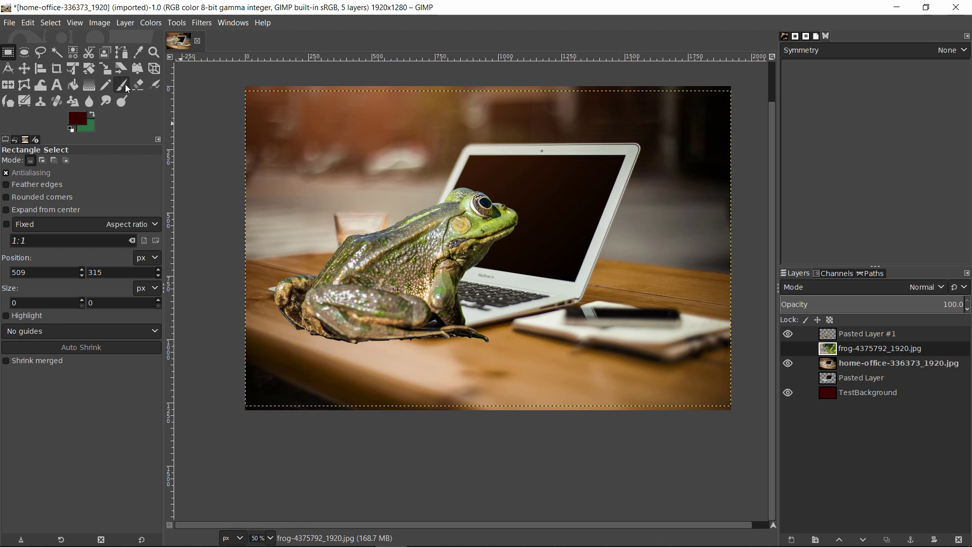
pyautogui.click(24, 70)
pyautogui.moveTo(423, 255); pyautogui.dragTo(530, 293)
pyautogui.press('pagedown')
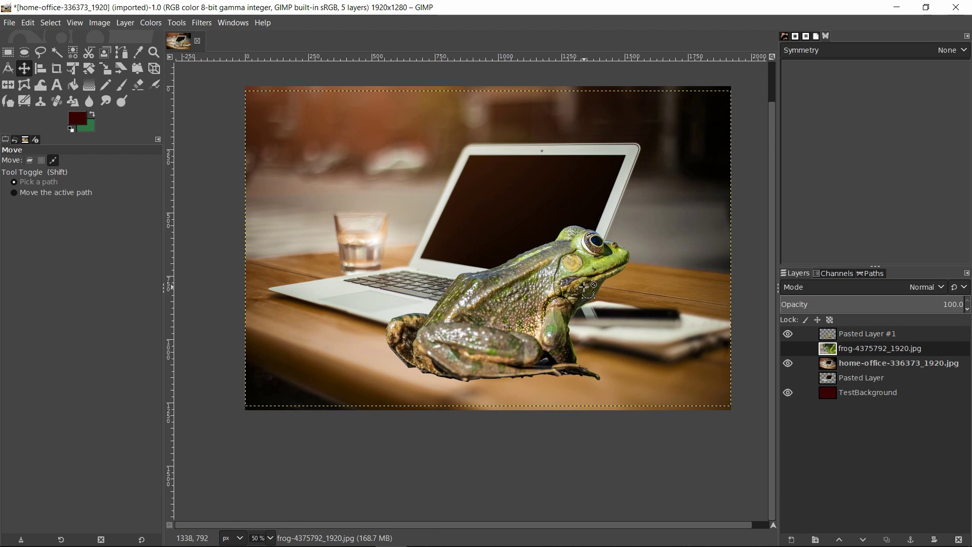
pyautogui.scroll(1, 651, 341)
pyautogui.scroll(1, 468, 346)
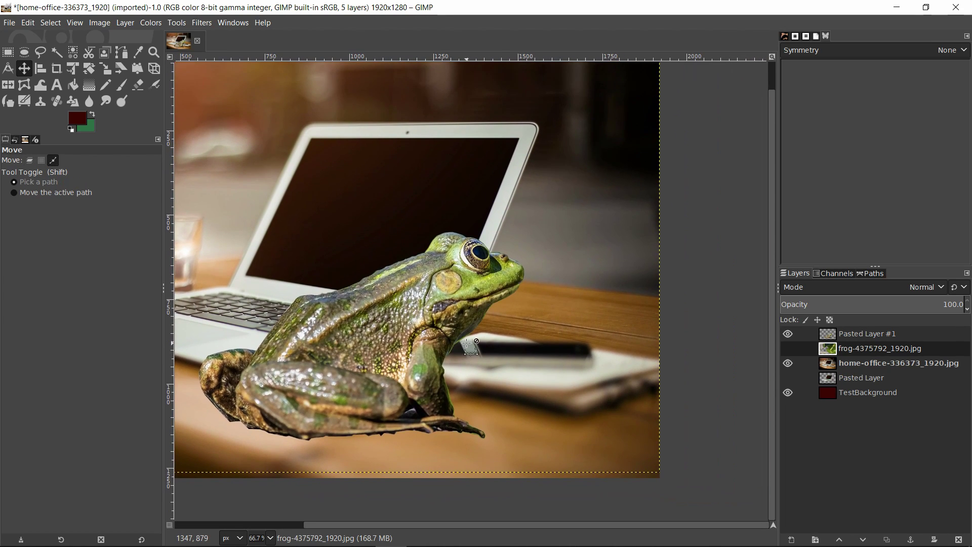
pyautogui.scroll(-1, 470, 346)
pyautogui.hscroll(-2, 496, 295)
pyautogui.scroll(1, 562, 311)
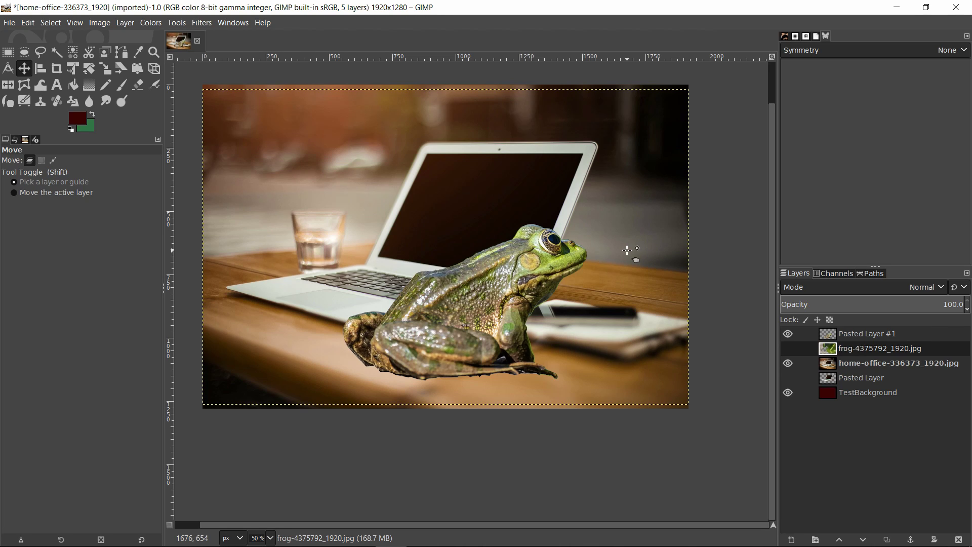
# - Rename the Pasted Layer #1 layer as Frog
pyautogui.click(108, 72)
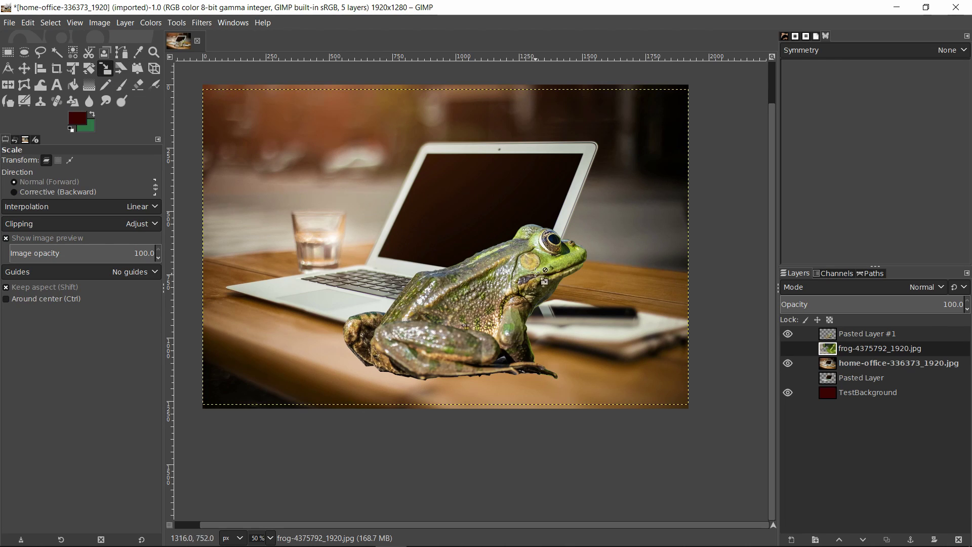
pyautogui.click(847, 335)
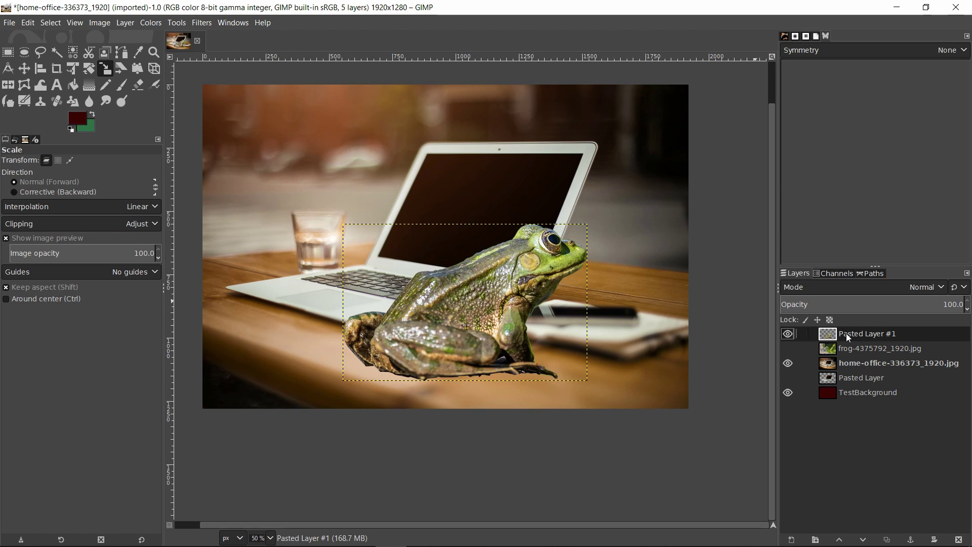
pyautogui.doubleClick(847, 336)
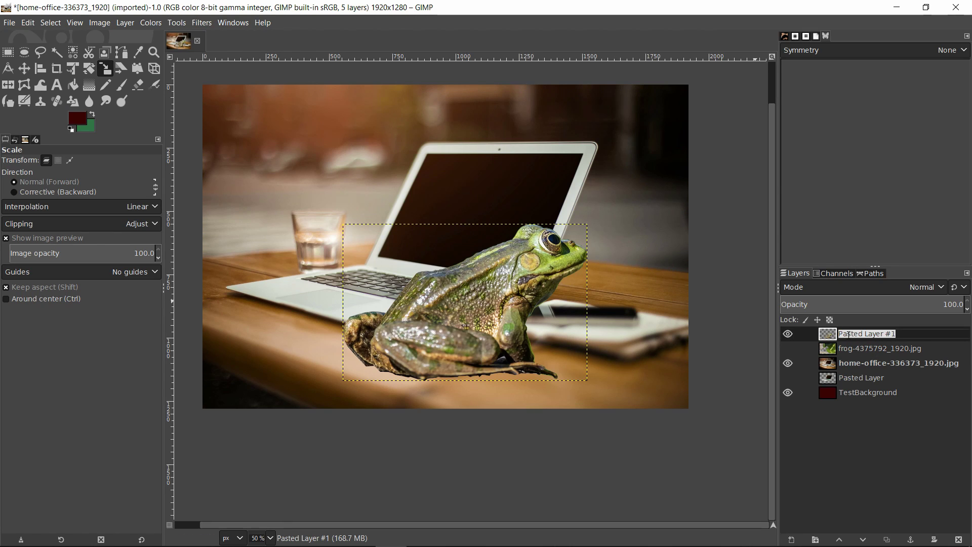
pyautogui.write('Frog')
pyautogui.press('Return')
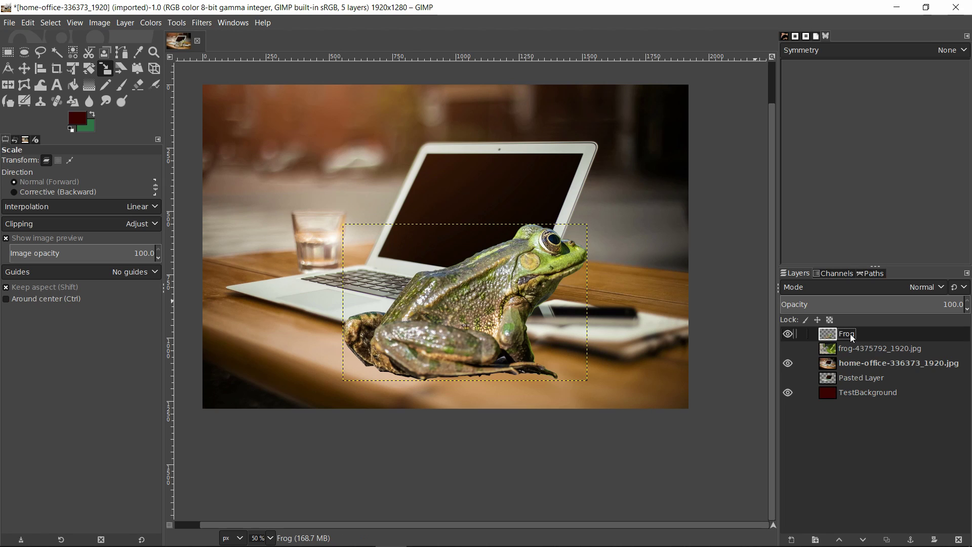
# - Try scaling the Frog layer down proportionally to about 332 × 213 px, and undo the scaling
pyautogui.scroll(1, 470, 276)
pyautogui.click(470, 277)
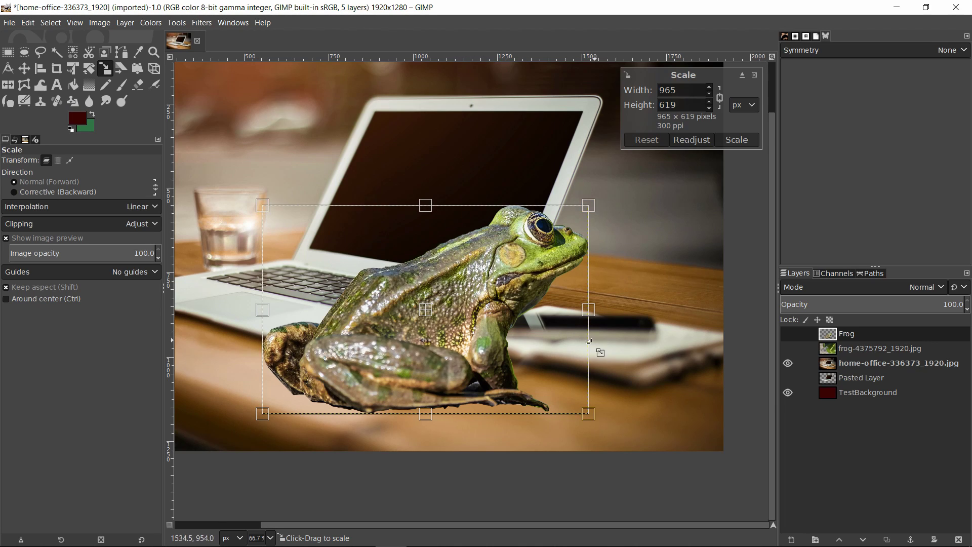
pyautogui.moveTo(263, 211); pyautogui.dragTo(476, 343)
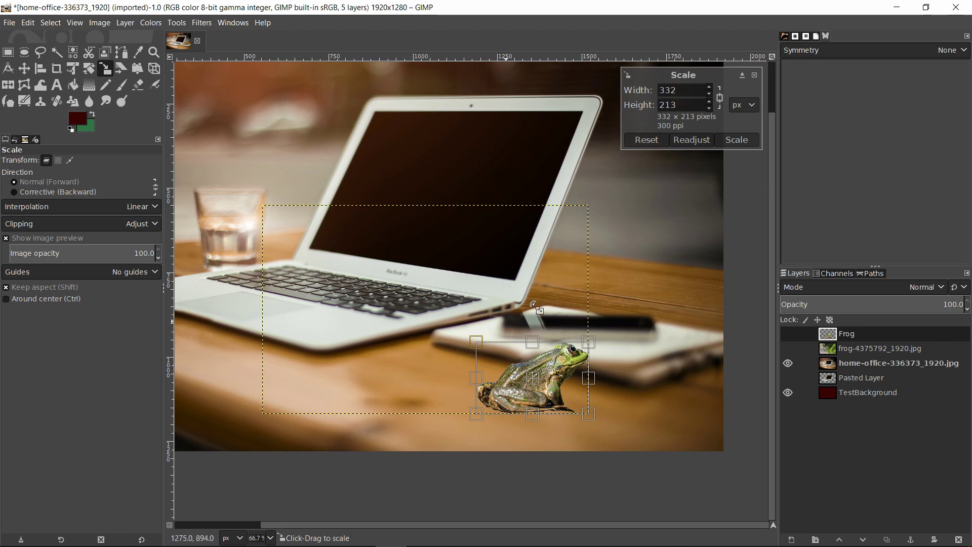
pyautogui.click(737, 140)
pyautogui.scroll(-2, 609, 265)
pyautogui.hscroll(3, 609, 265)
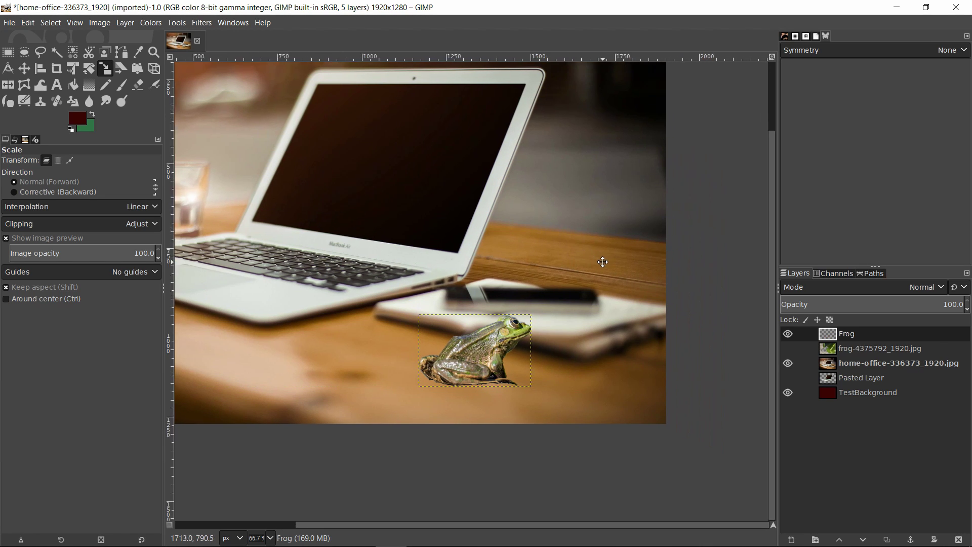
pyautogui.scroll(-1, 503, 255)
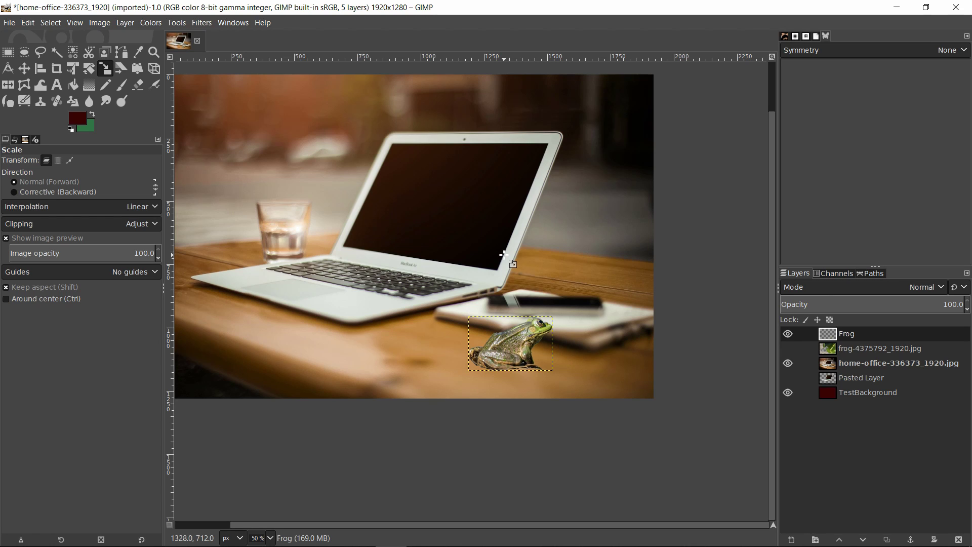
pyautogui.press('ctrl')
pyautogui.hotkey('ctrl', 'z')
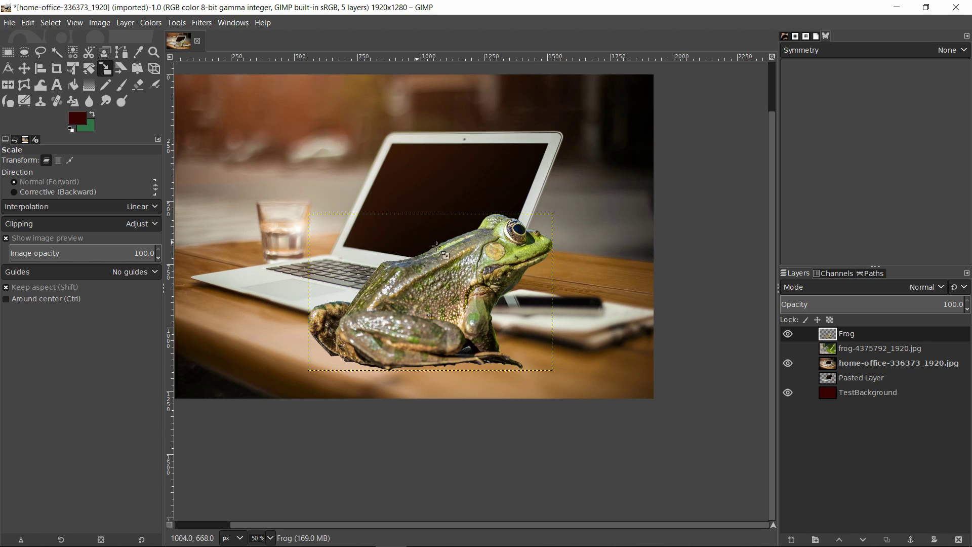
pyautogui.moveTo(507, 227); pyautogui.dragTo(494, 246)
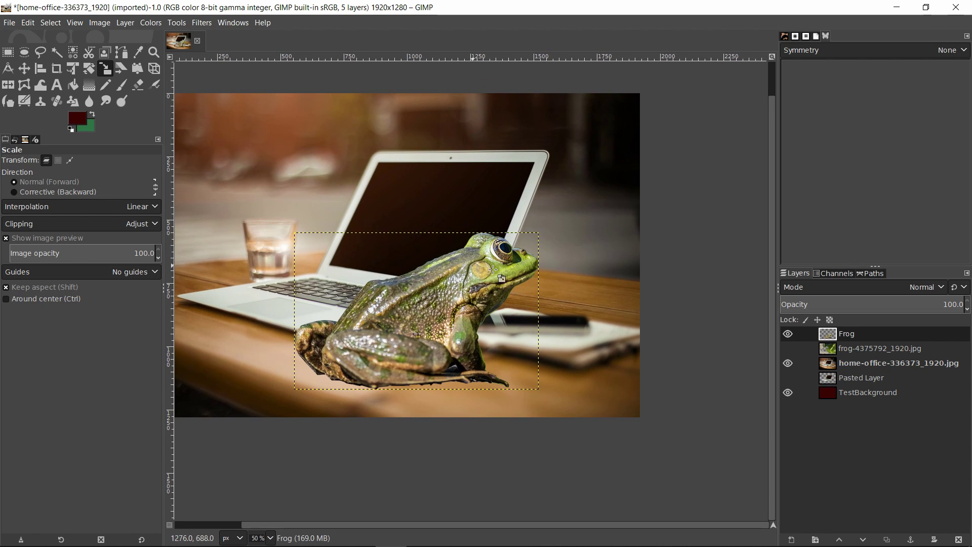
# - Duplicate the Frog layer, hide the copy and rename it Frog-Backup
pyautogui.click(8, 52)
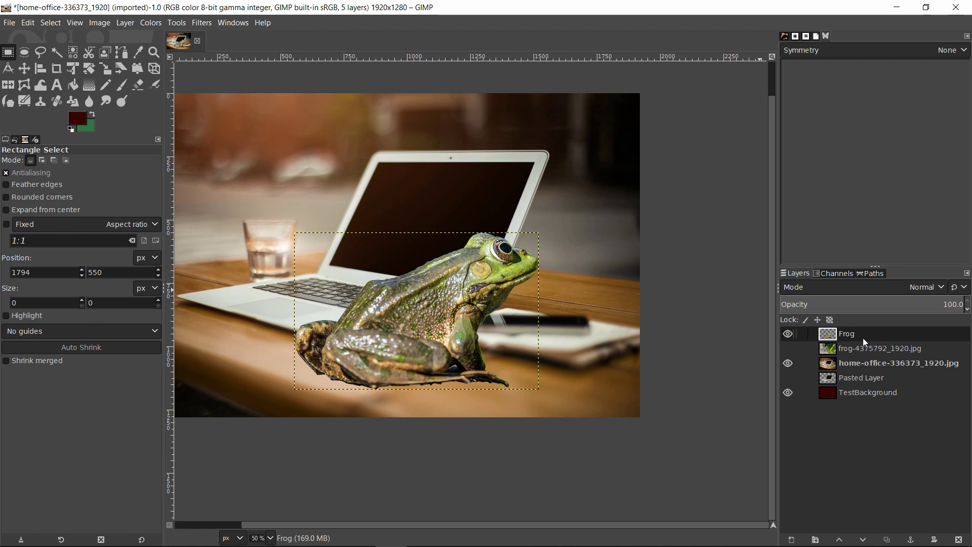
pyautogui.rightClick(832, 338)
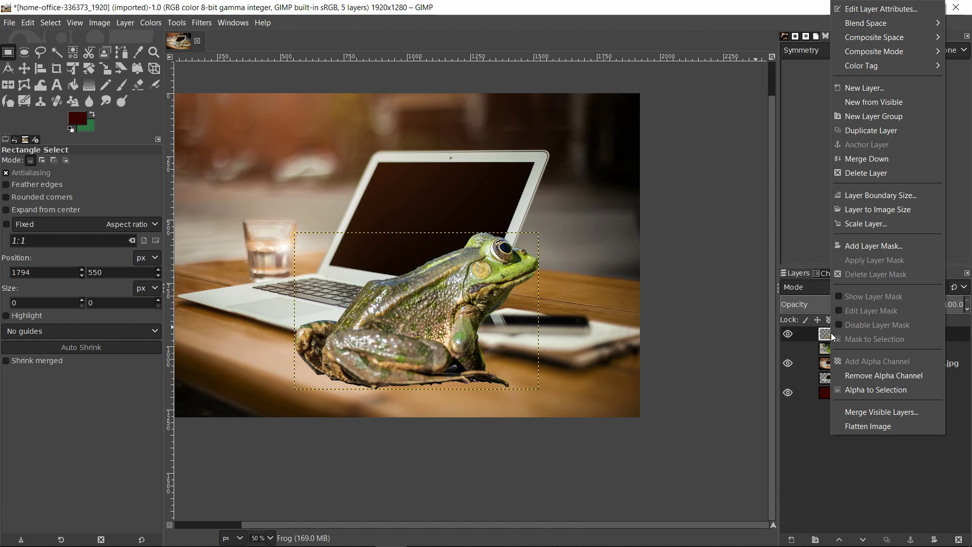
pyautogui.click(884, 131)
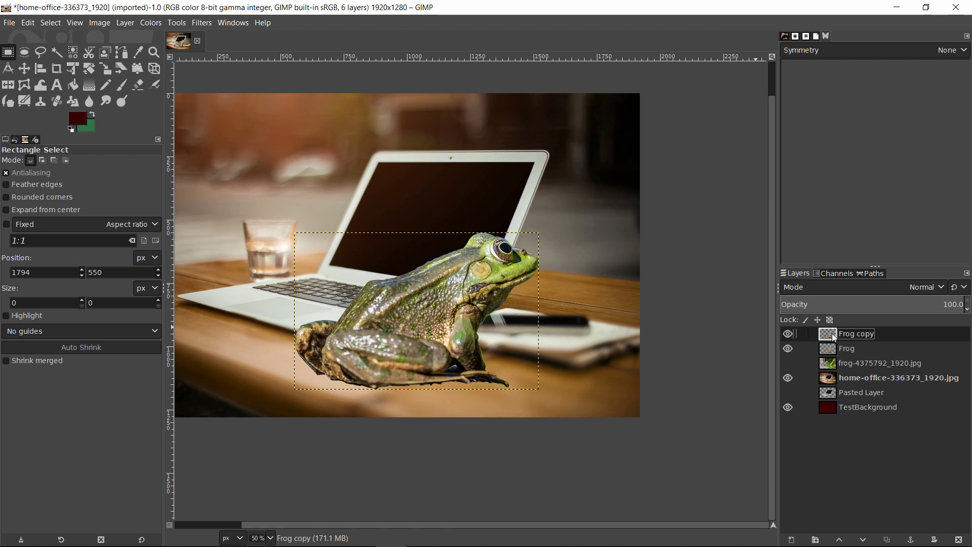
pyautogui.click(788, 333)
pyautogui.doubleClick(850, 335)
pyautogui.write('Frog-Backup')
pyautogui.press('Return')
# - Scale the Frog layer down proportionally to about 415 × 266 px, keeping the frog's lower front corner in place
pyautogui.click(859, 348)
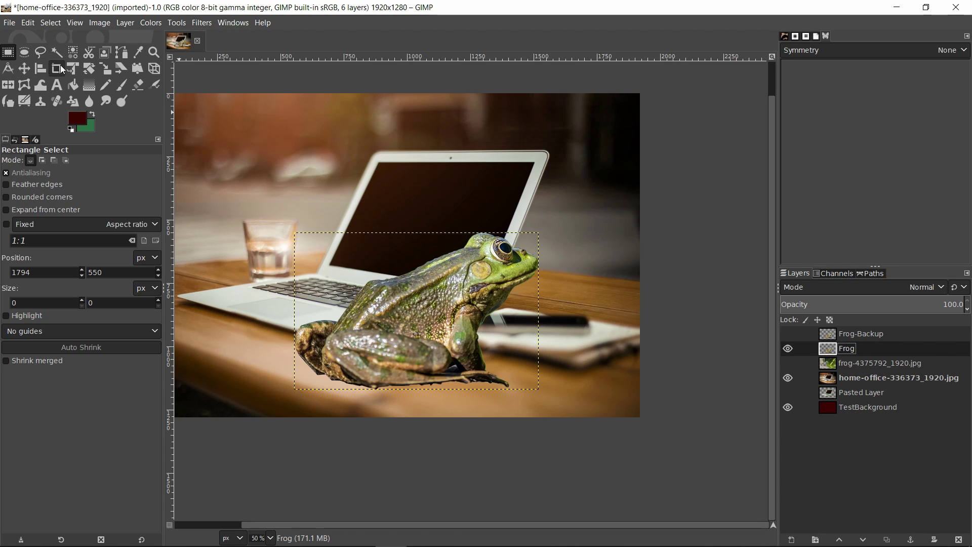
pyautogui.click(105, 68)
pyautogui.click(474, 292)
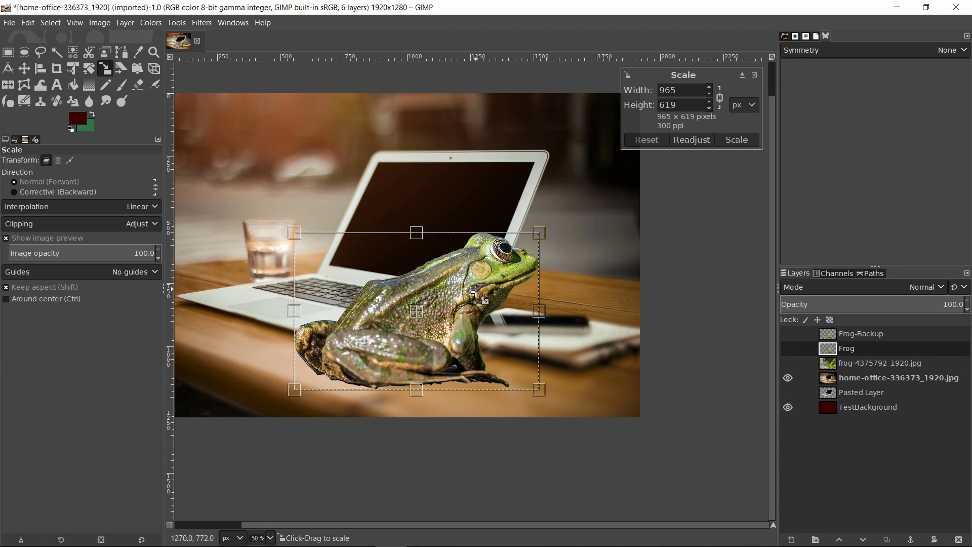
pyautogui.moveTo(294, 233)
pyautogui.mouseDown()
pyautogui.moveTo(350, 266)
pyautogui.moveTo(296, 234)
pyautogui.mouseUp()
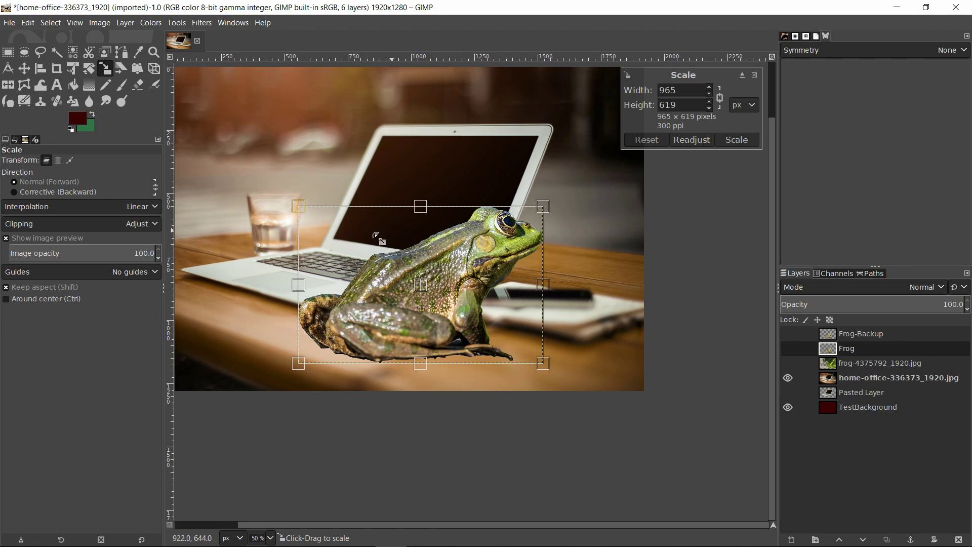
pyautogui.press('ctrl')
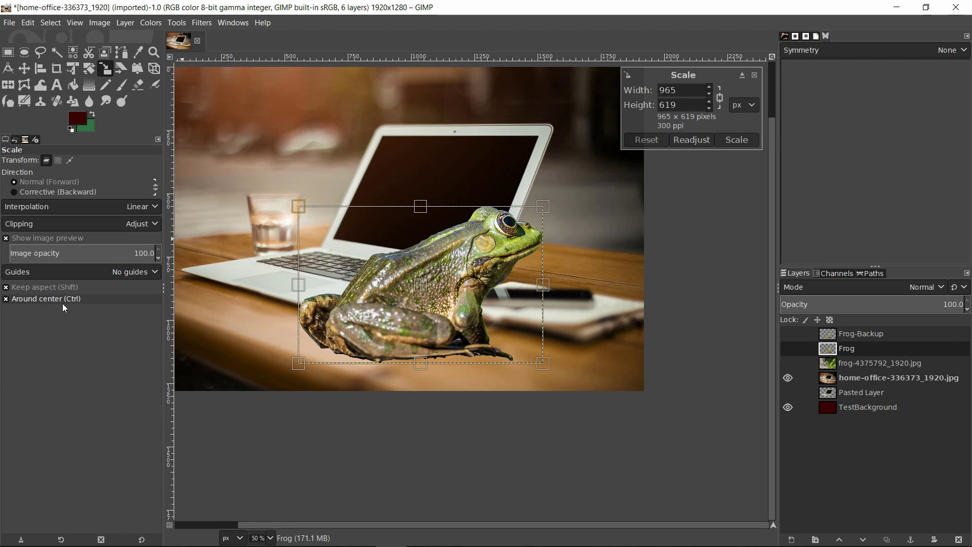
pyautogui.moveTo(325, 226); pyautogui.dragTo(444, 286)
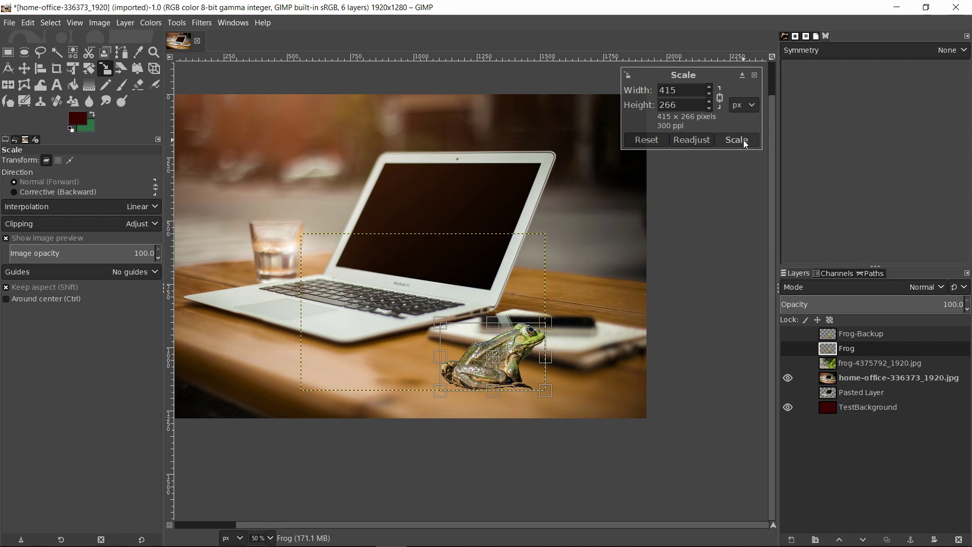
pyautogui.click(738, 141)
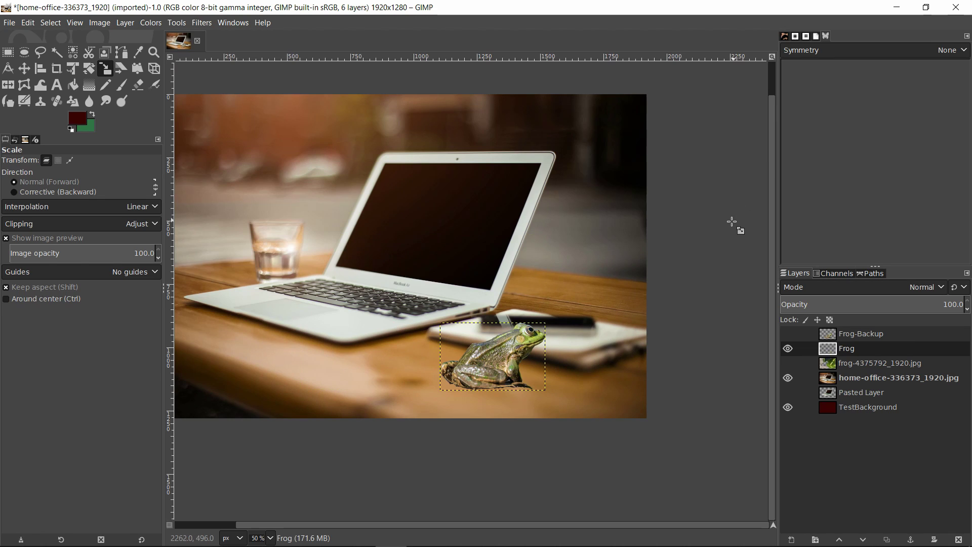
# - Compare the scaled frog with the full-size Frog-Backup layer by showing the backup and hiding it again
pyautogui.click(826, 334)
pyautogui.click(788, 333)
pyautogui.click(789, 334)
pyautogui.click(788, 333)
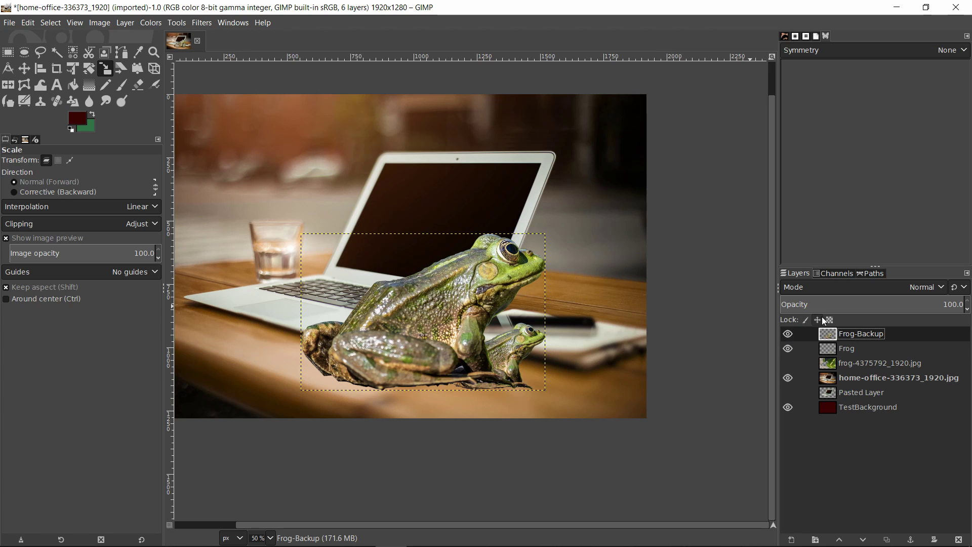
pyautogui.click(788, 334)
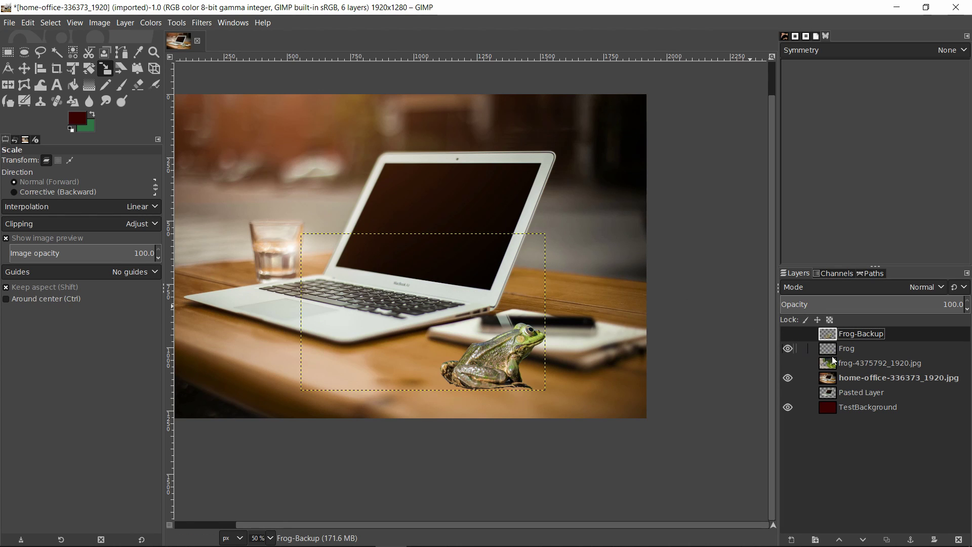
# - Examine the cut-out edges of the scaled frog up close, along its feet, underside and back
pyautogui.click(875, 353)
pyautogui.press('r')
pyautogui.press('2')
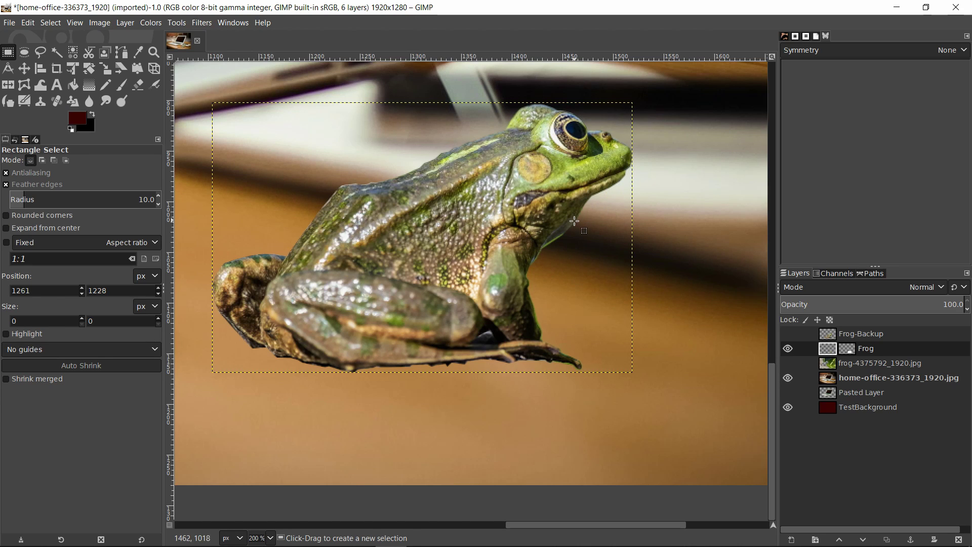
pyautogui.scroll(3, 516, 317)
pyautogui.keyDown('ctrl'); pyautogui.scroll(-1, 500, 285); pyautogui.keyUp('ctrl')
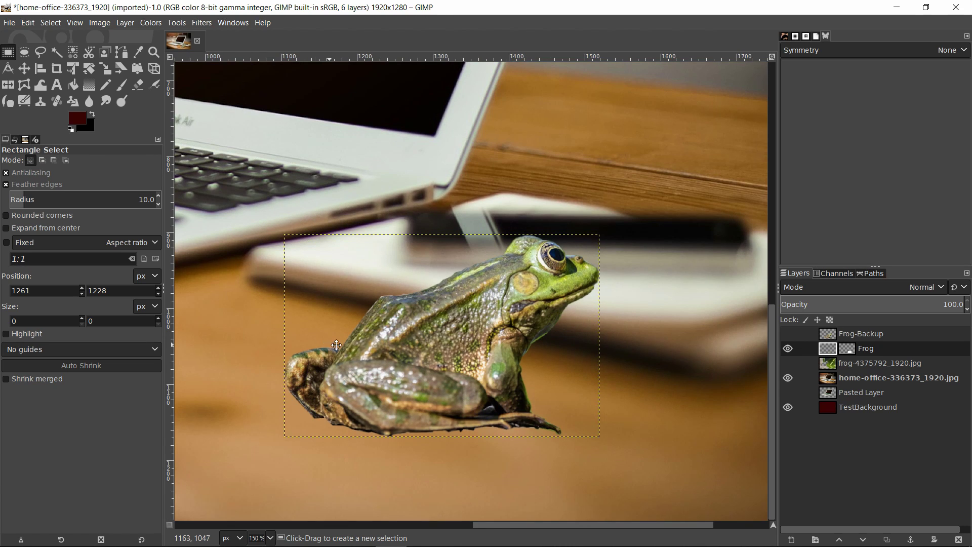
pyautogui.moveTo(330, 345); pyautogui.dragTo(378, 320)
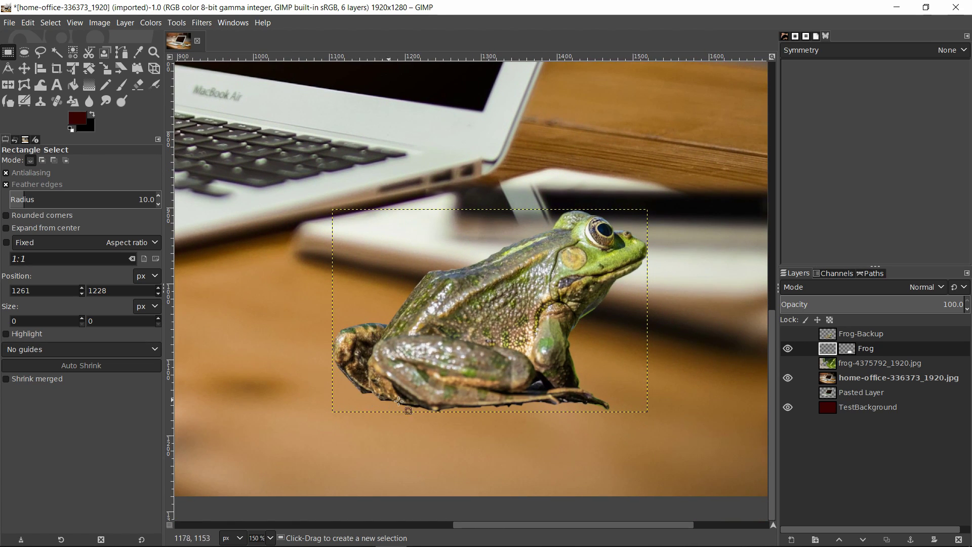
pyautogui.keyDown('ctrl'); pyautogui.scroll(3, 557, 390); pyautogui.keyUp('ctrl')
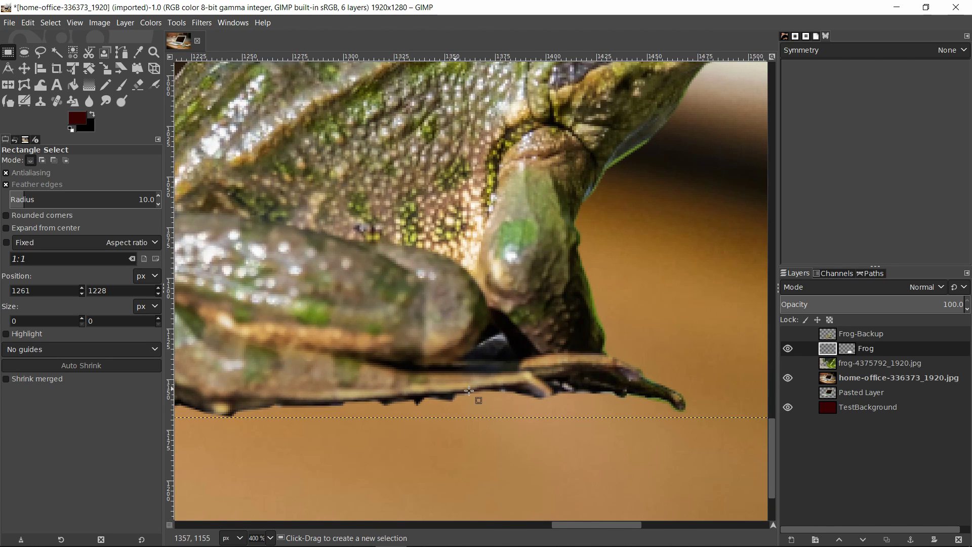
pyautogui.hscroll(-2, 648, 405)
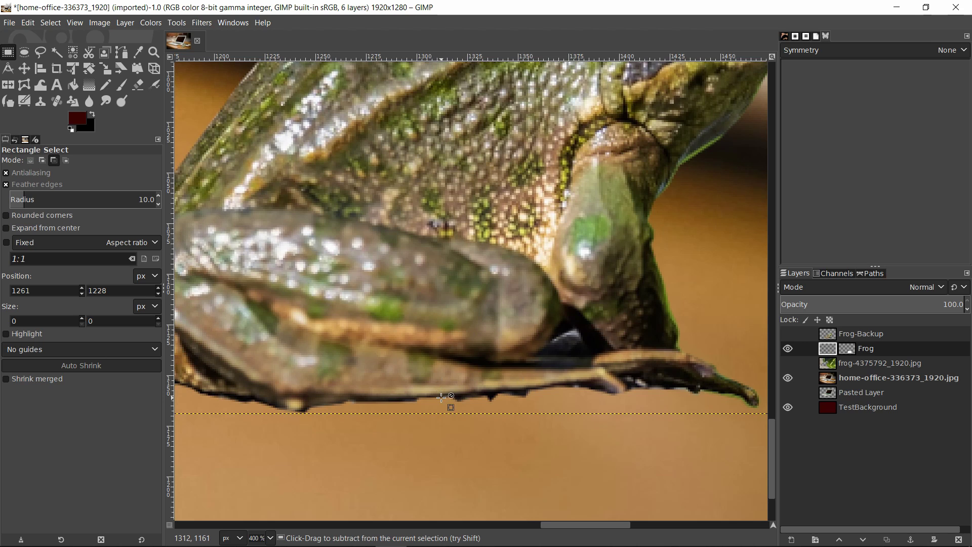
pyautogui.keyDown('ctrl'); pyautogui.scroll(-1, 656, 405); pyautogui.keyUp('ctrl')
pyautogui.moveTo(539, 405); pyautogui.dragTo(595, 365)
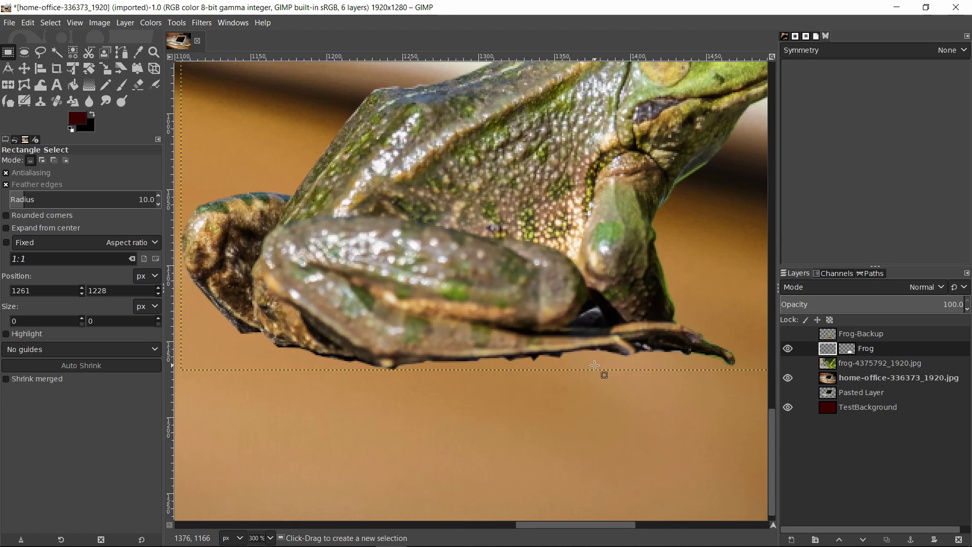
pyautogui.keyDown('ctrl'); pyautogui.scroll(-1, 559, 380); pyautogui.keyUp('ctrl')
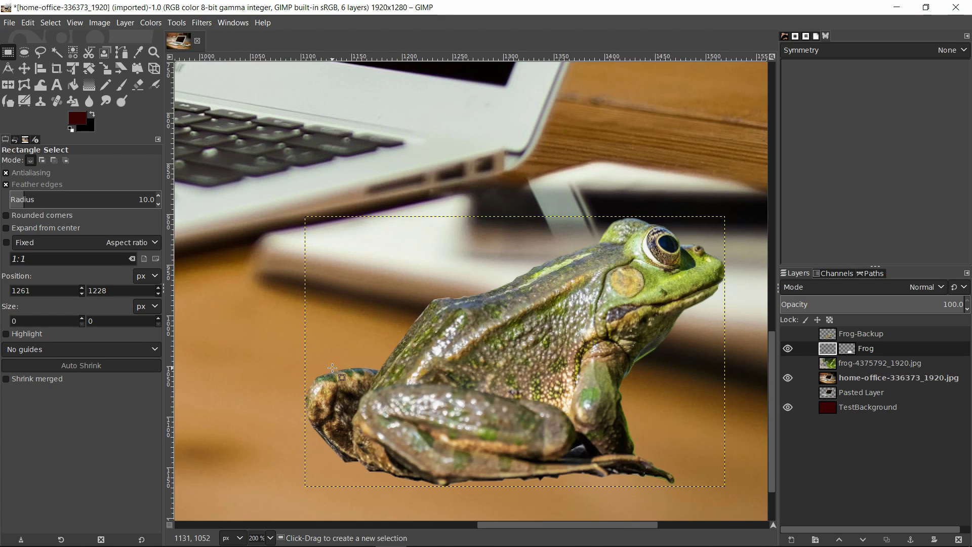
pyautogui.moveTo(602, 276); pyautogui.dragTo(551, 268)
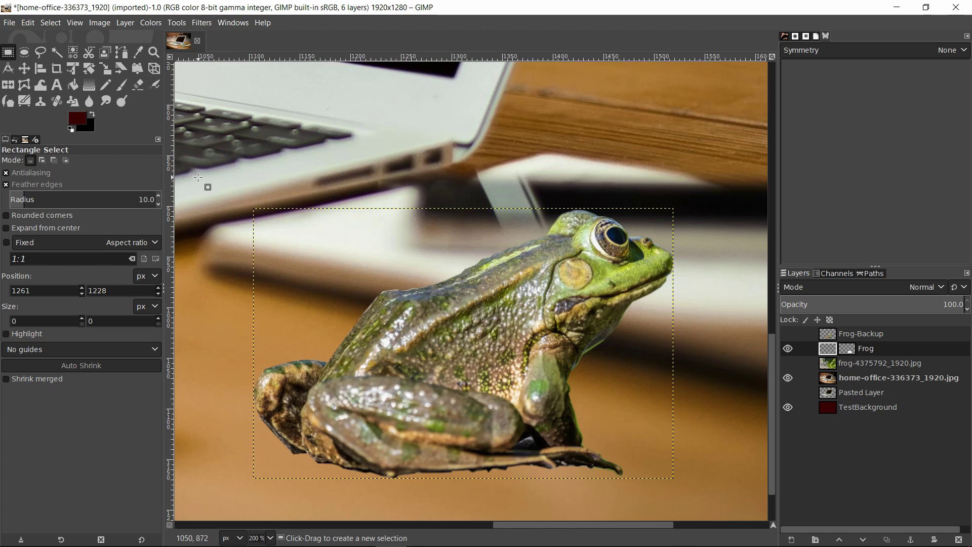
pyautogui.scroll(2, 443, 263)
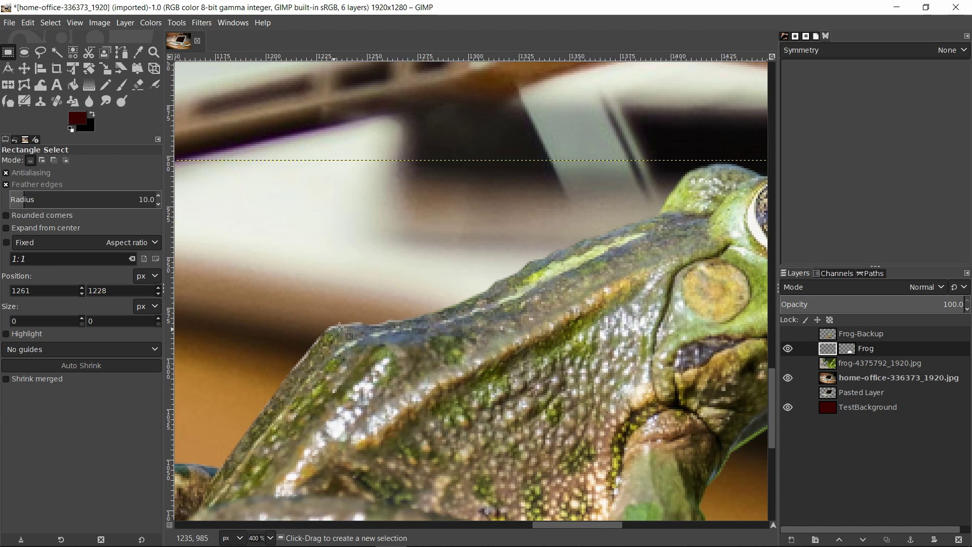
pyautogui.press('ctrl')
pyautogui.scroll(-2, 671, 189)
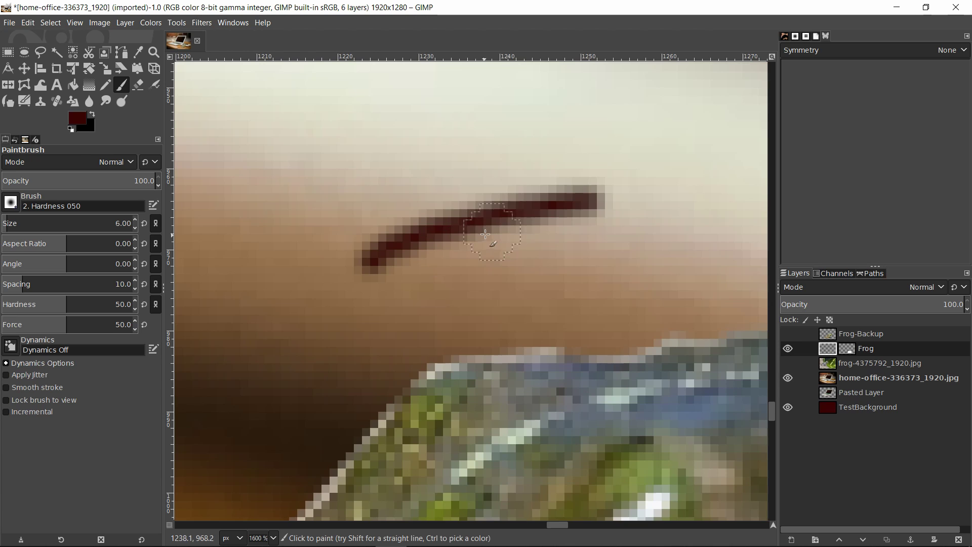
pyautogui.scroll(-6, 485, 235)
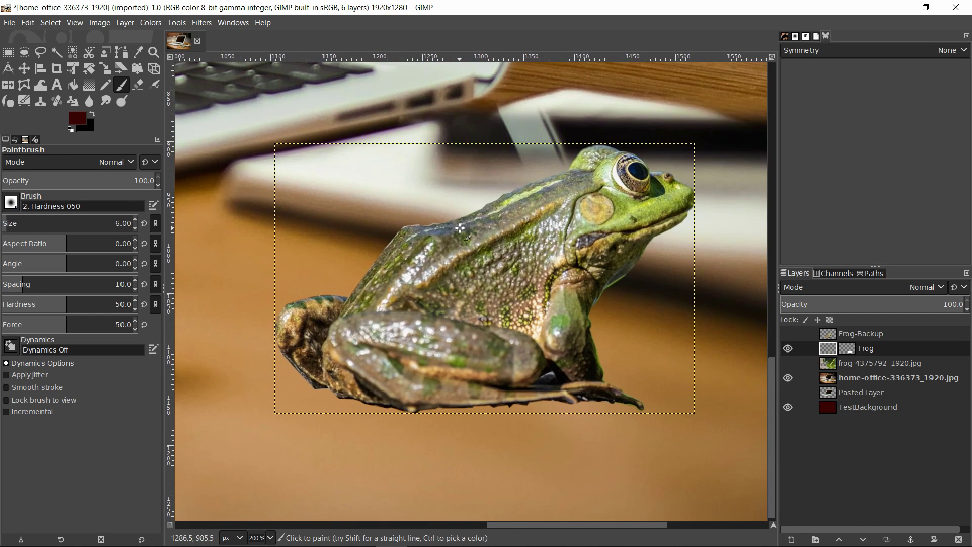
pyautogui.scroll(3, 460, 228)
pyautogui.scroll(-2, 460, 228)
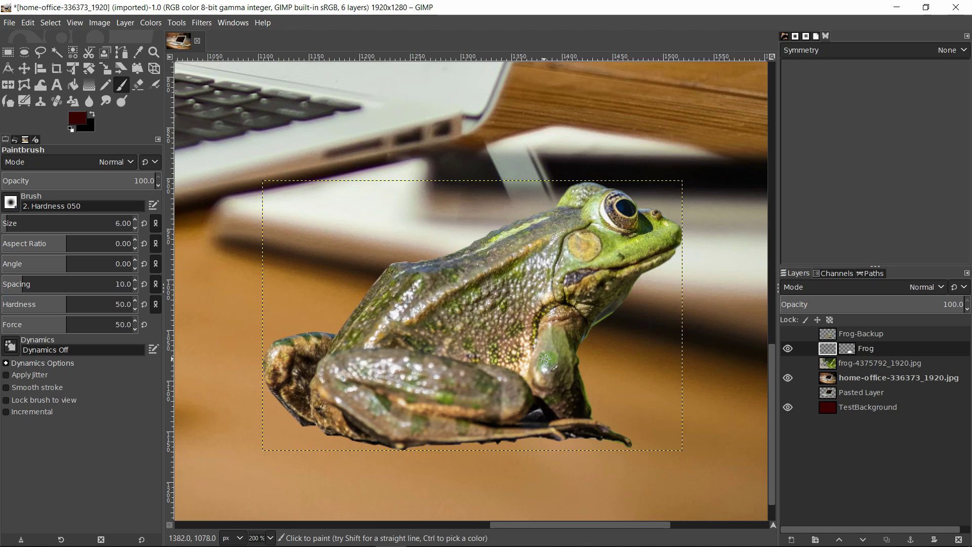
# - Undo the layer mask on the Frog layer and create a selection from the layer's alpha
pyautogui.hotkey('ctrl', 'z')
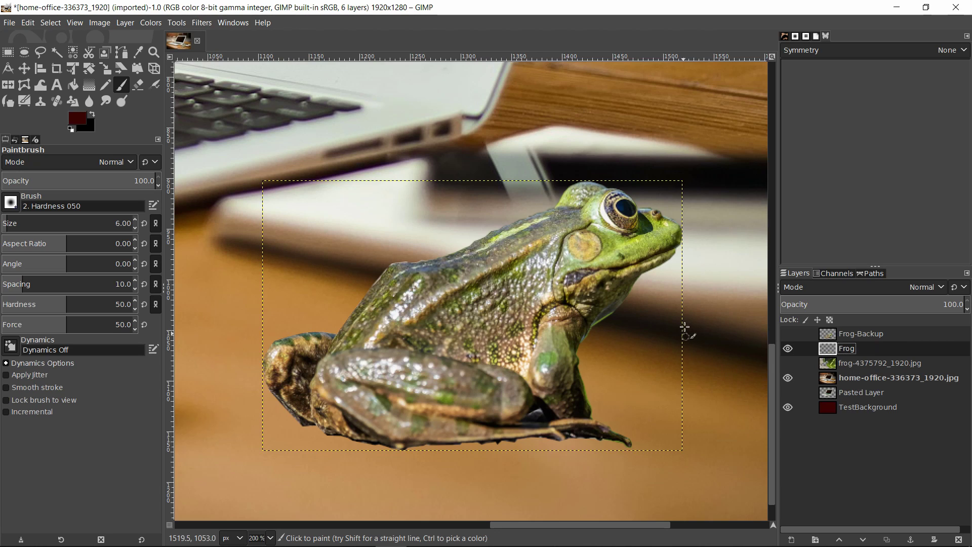
pyautogui.rightClick(831, 351)
pyautogui.click(859, 388)
pyautogui.moveTo(611, 328); pyautogui.dragTo(617, 314)
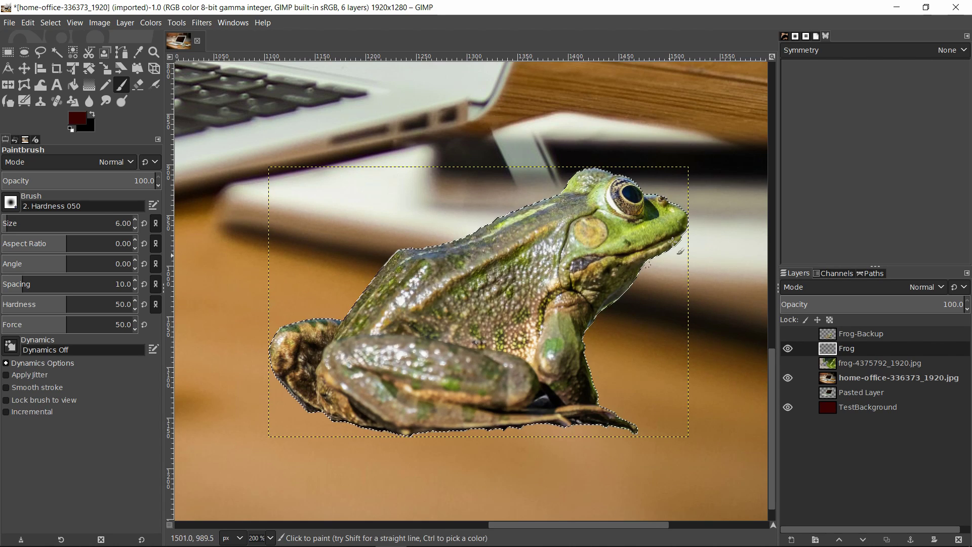
pyautogui.moveTo(628, 273); pyautogui.dragTo(631, 253)
pyautogui.click(202, 22)
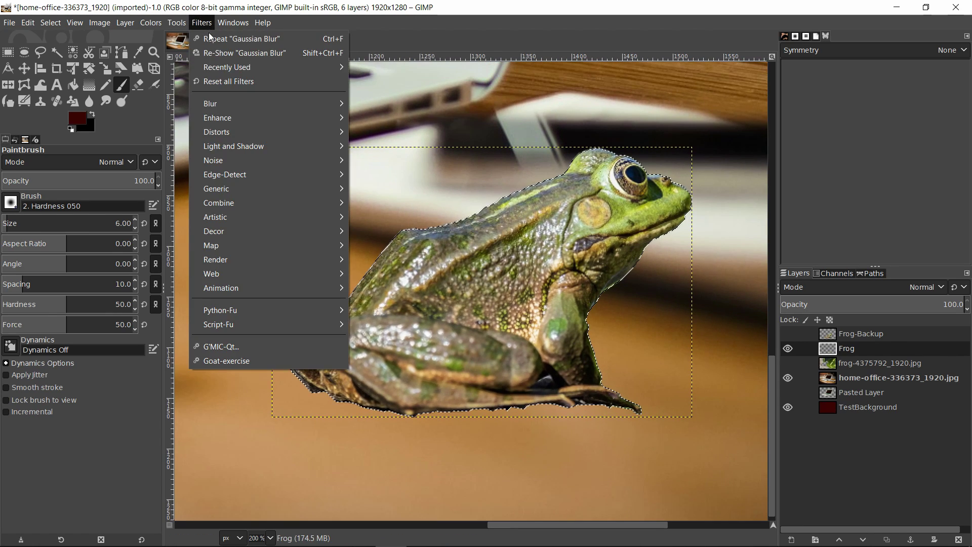
pyautogui.moveTo(240, 146)
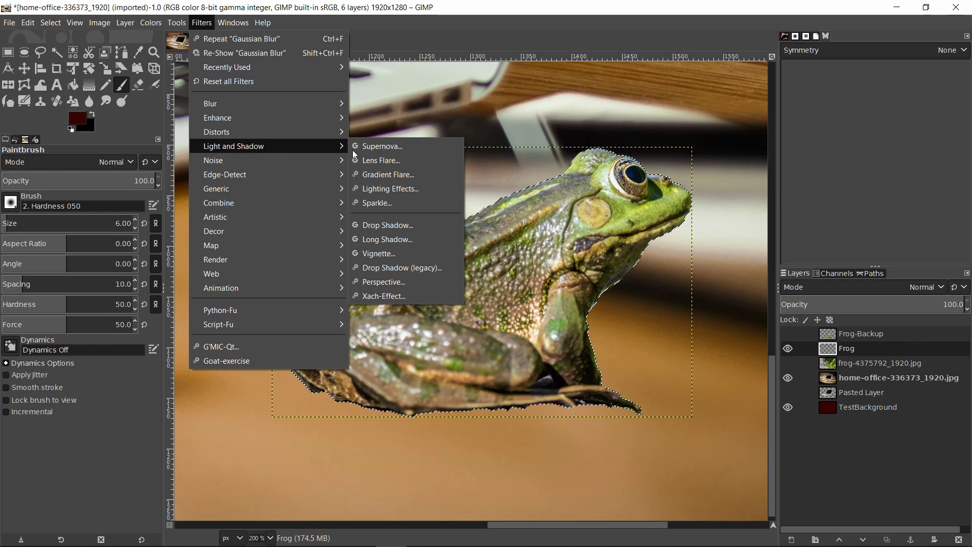
pyautogui.click(408, 232)
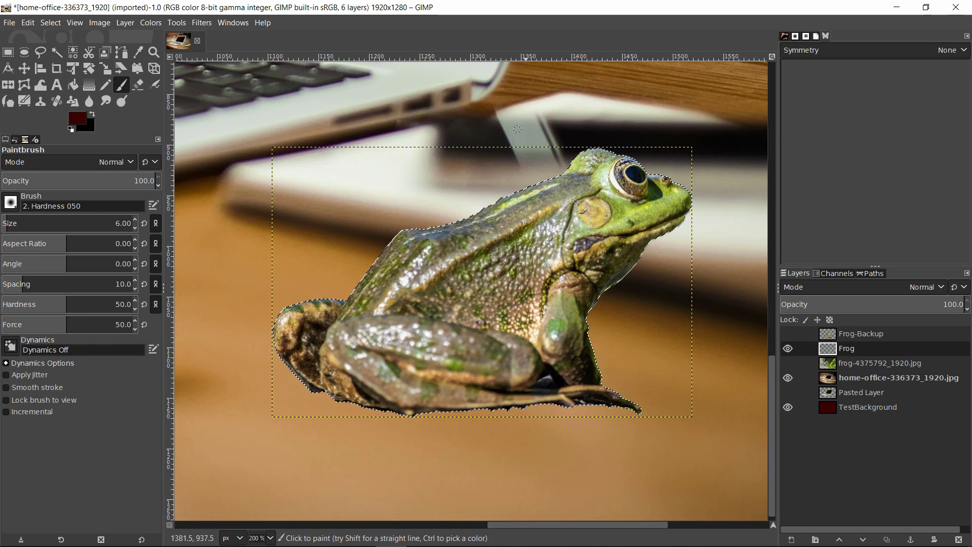
pyautogui.scroll(1, 583, 169)
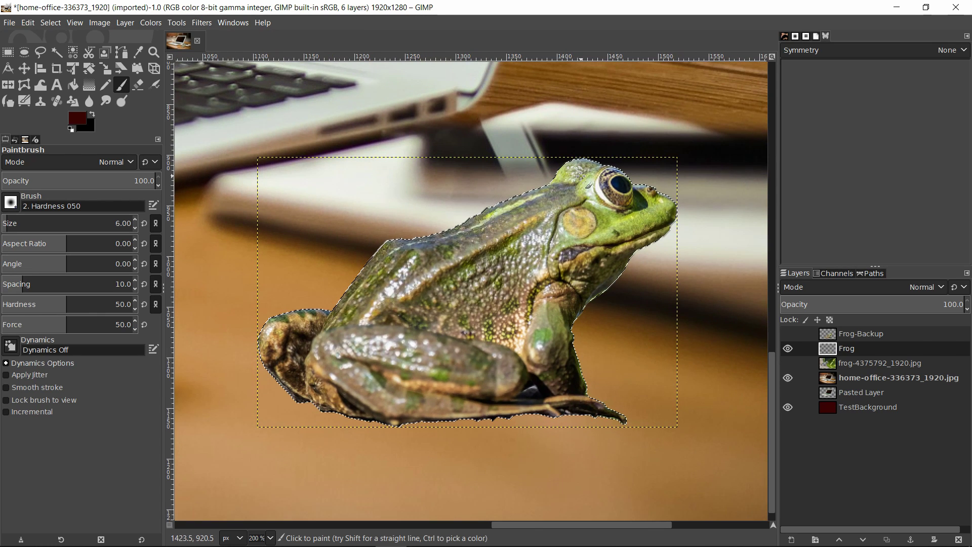
pyautogui.scroll(1, 580, 177)
pyautogui.scroll(-1, 603, 188)
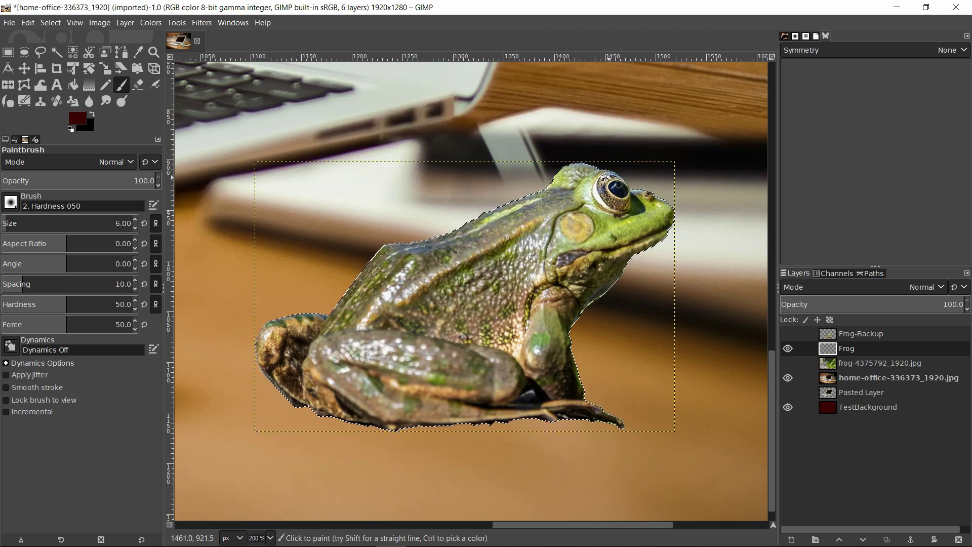
# - Open Stroke Selection for the frog's outline and set it to stroke with the Eraser paint tool
pyautogui.rightClick(523, 231)
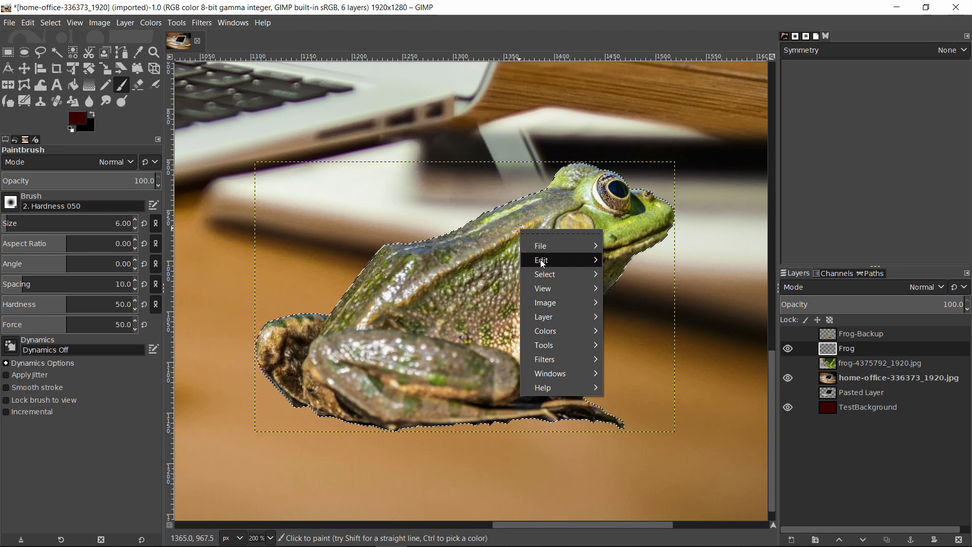
pyautogui.moveTo(541, 259)
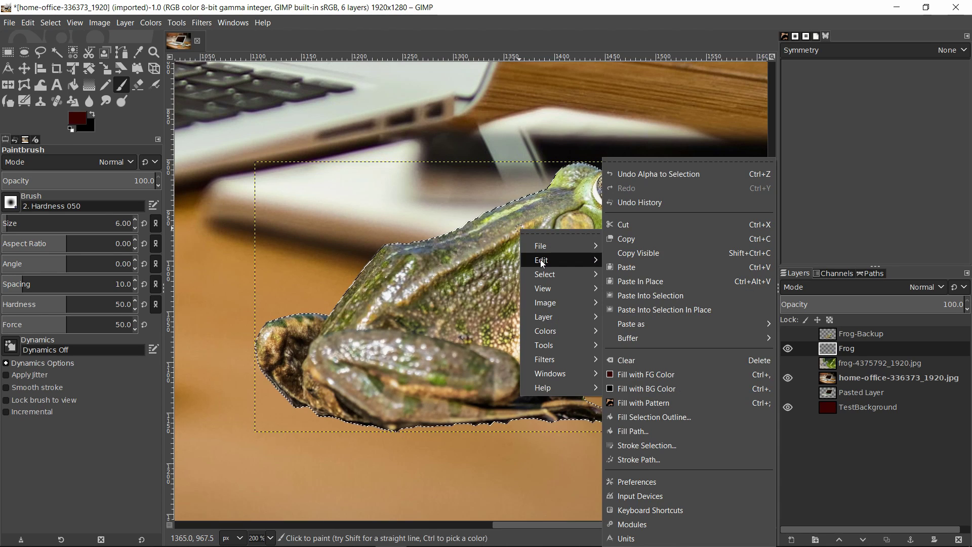
pyautogui.click(692, 445)
pyautogui.moveTo(688, 348)
pyautogui.mouseDown()
pyautogui.moveTo(704, 302)
pyautogui.moveTo(710, 194)
pyautogui.moveTo(748, 108)
pyautogui.mouseUp()
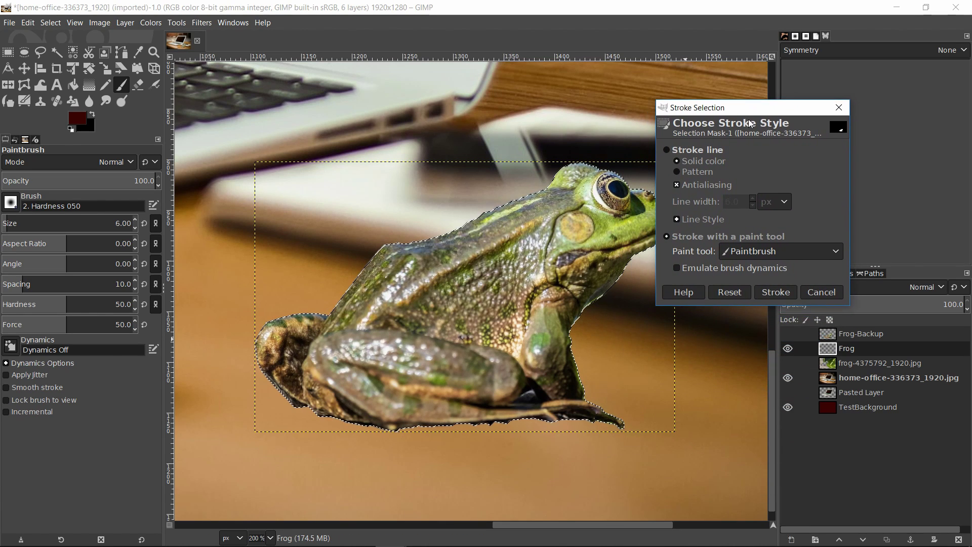
pyautogui.click(734, 249)
pyautogui.click(742, 295)
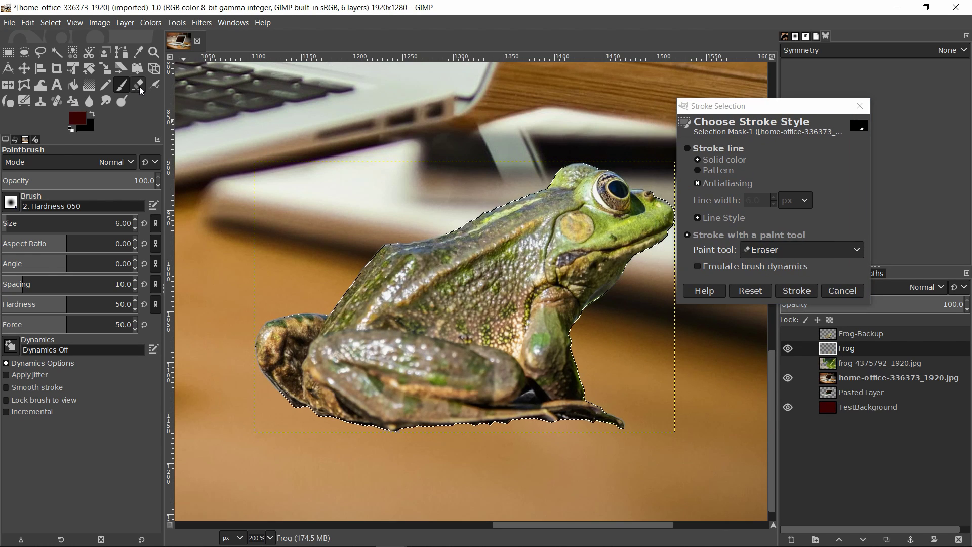
# - Activate the Eraser and check its 2. Hardness 050 brush against the frog's selected back edge
pyautogui.click(138, 85)
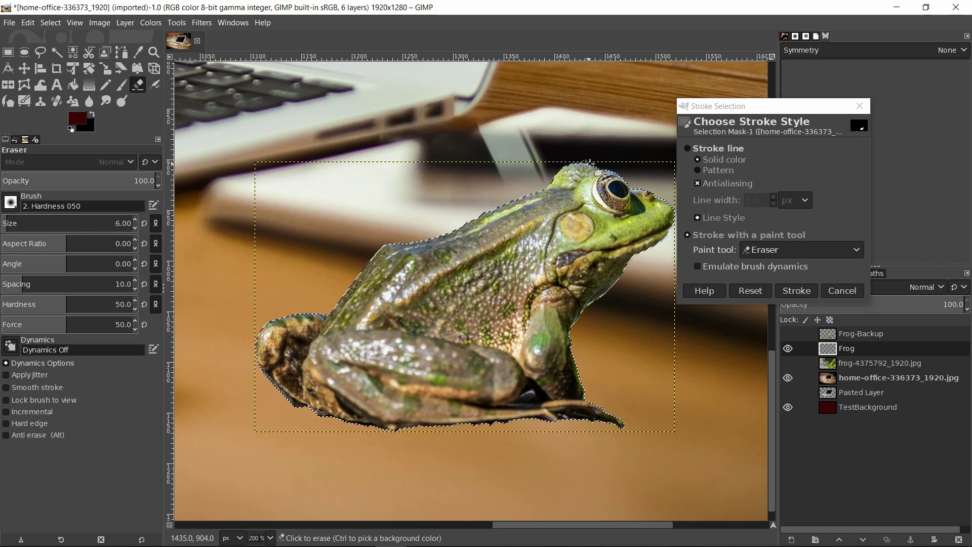
pyautogui.keyDown('ctrl'); pyautogui.scroll(3, 424, 212); pyautogui.keyUp('ctrl')
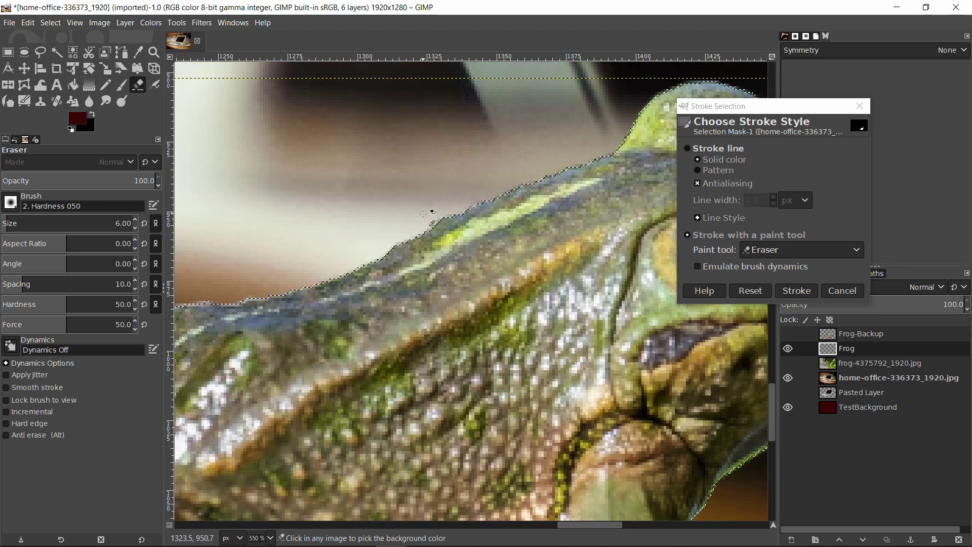
pyautogui.moveTo(355, 233)
pyautogui.mouseDown()
pyautogui.moveTo(516, 186)
pyautogui.moveTo(474, 210)
pyautogui.mouseUp()
pyautogui.moveTo(368, 280); pyautogui.dragTo(499, 188)
pyautogui.moveTo(430, 289); pyautogui.dragTo(508, 242)
pyautogui.keyDown('ctrl'); pyautogui.scroll(-1, 248, 290); pyautogui.keyUp('ctrl')
pyautogui.moveTo(249, 291); pyautogui.dragTo(13, 208)
pyautogui.click(13, 209)
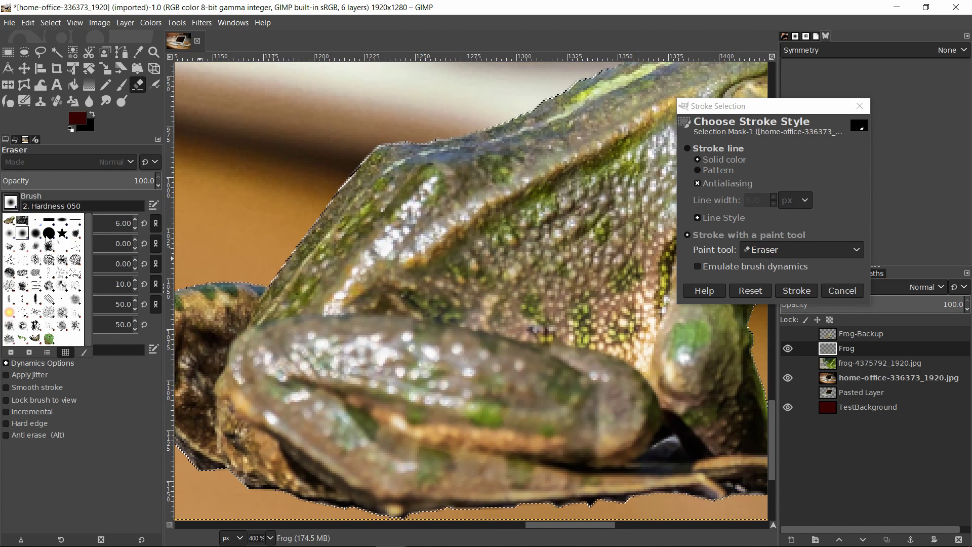
pyautogui.click(11, 204)
# - Compare the eraser's size with the frog's back edge up close and stroke the frog's selection outline with the Eraser
pyautogui.moveTo(283, 230); pyautogui.dragTo(366, 260)
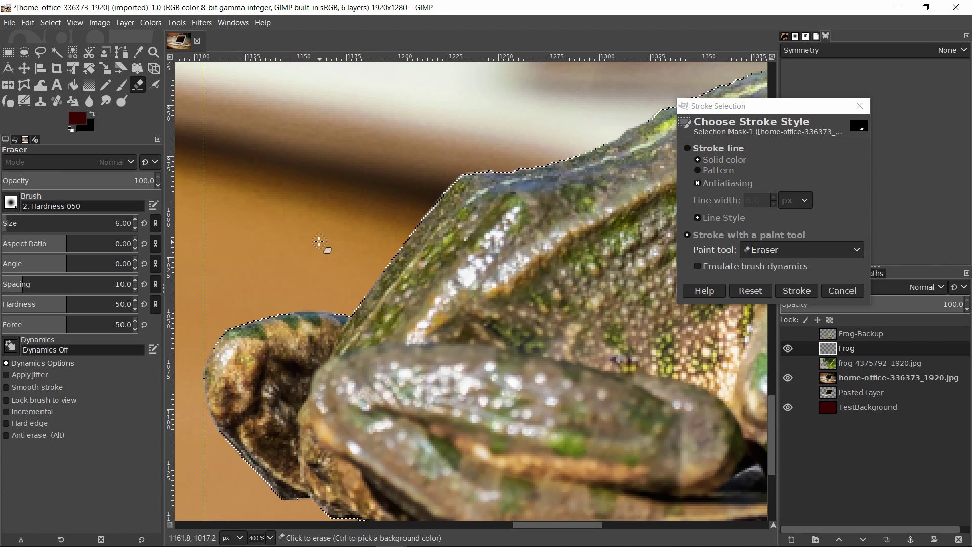
pyautogui.scroll(4, 543, 212)
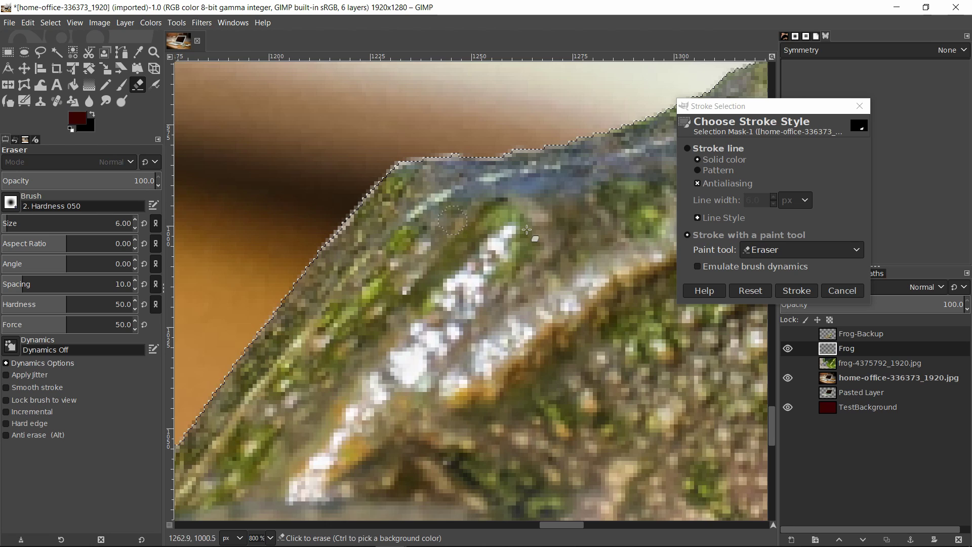
pyautogui.scroll(-2, 486, 232)
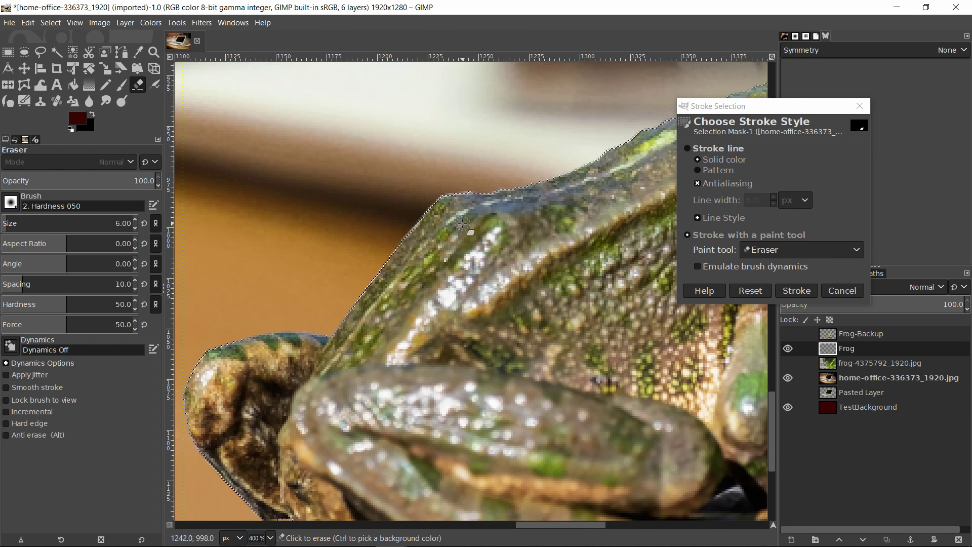
pyautogui.scroll(2, 450, 209)
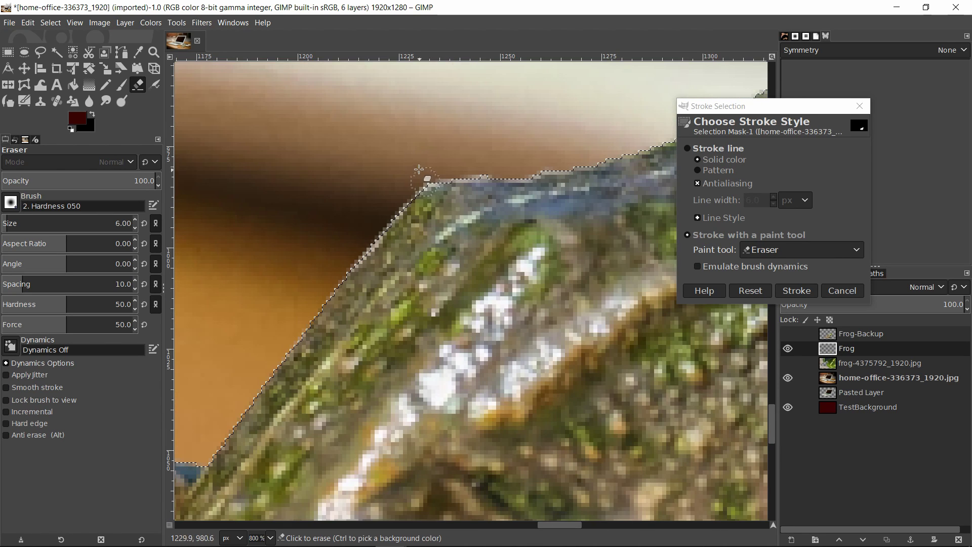
pyautogui.scroll(-1, 444, 178)
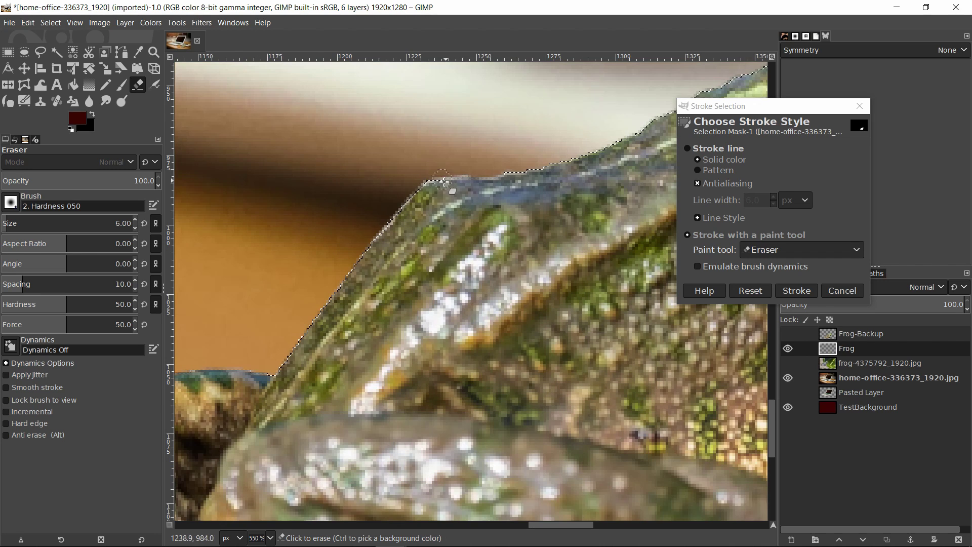
pyautogui.scroll(-2, 516, 200)
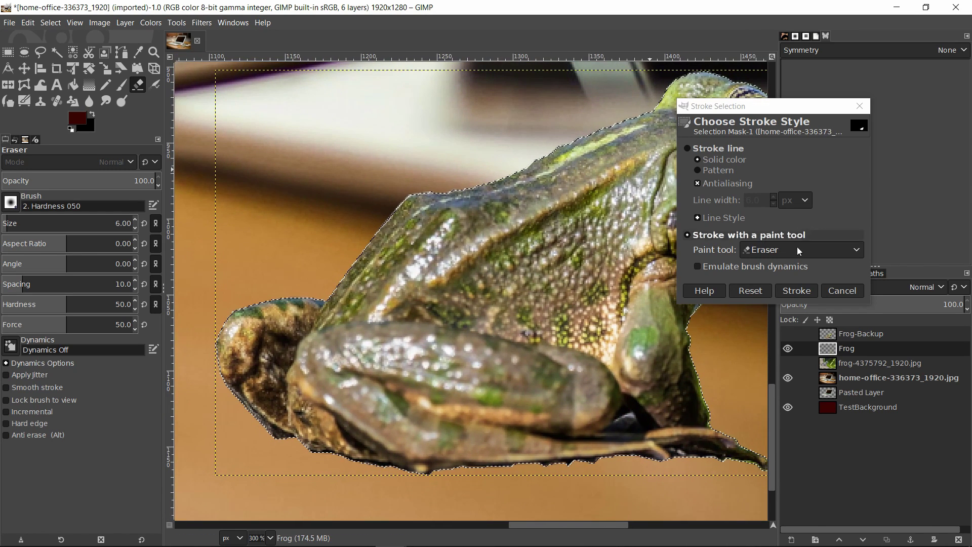
pyautogui.click(794, 290)
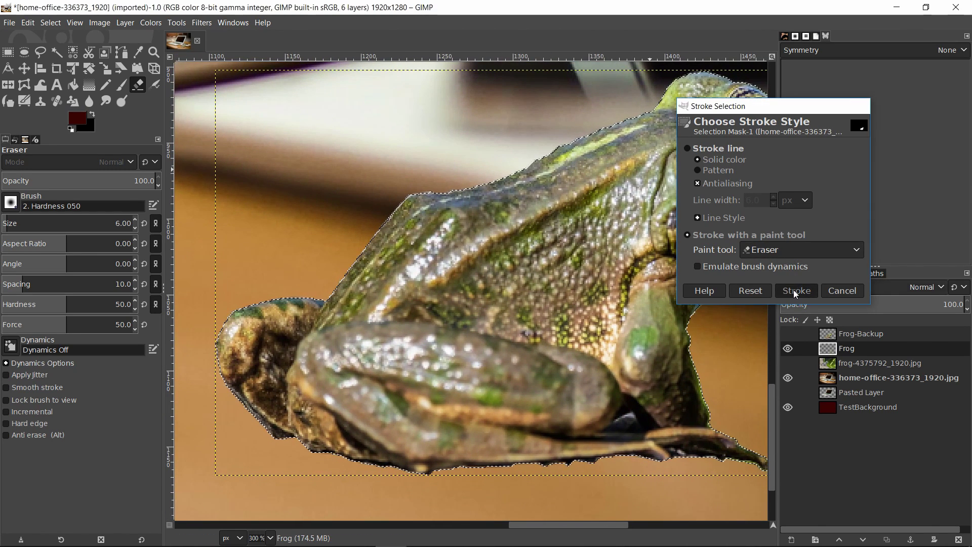
# - Examine the erased edges around the frog's head, feet and back, clearing the selection for an unobstructed view
pyautogui.moveTo(544, 233); pyautogui.dragTo(418, 310)
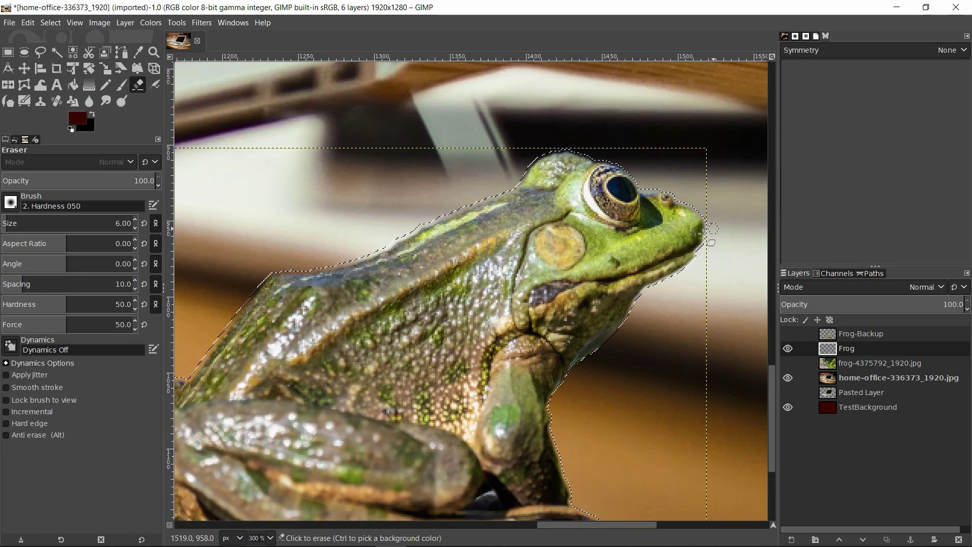
pyautogui.moveTo(575, 364); pyautogui.dragTo(667, 201)
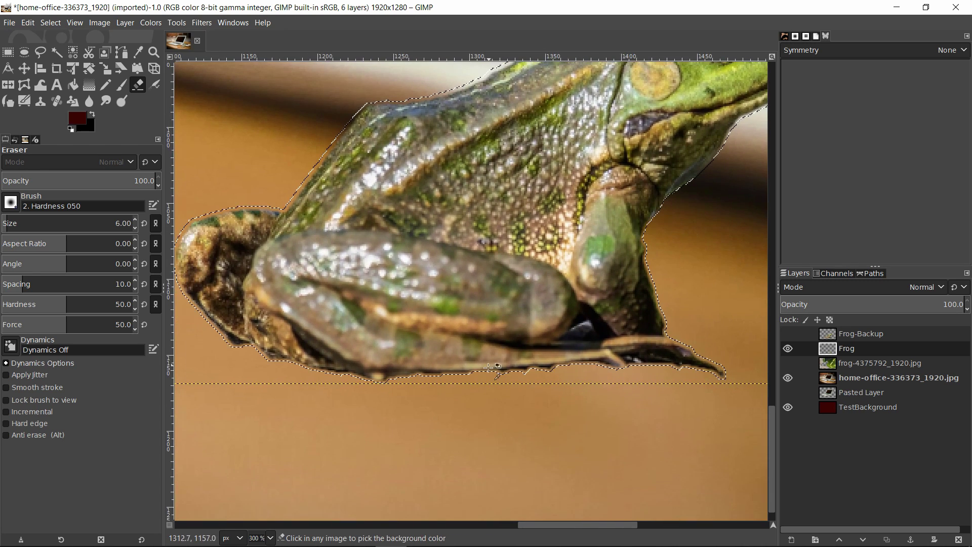
pyautogui.scroll(-1, 598, 352)
pyautogui.click(8, 52)
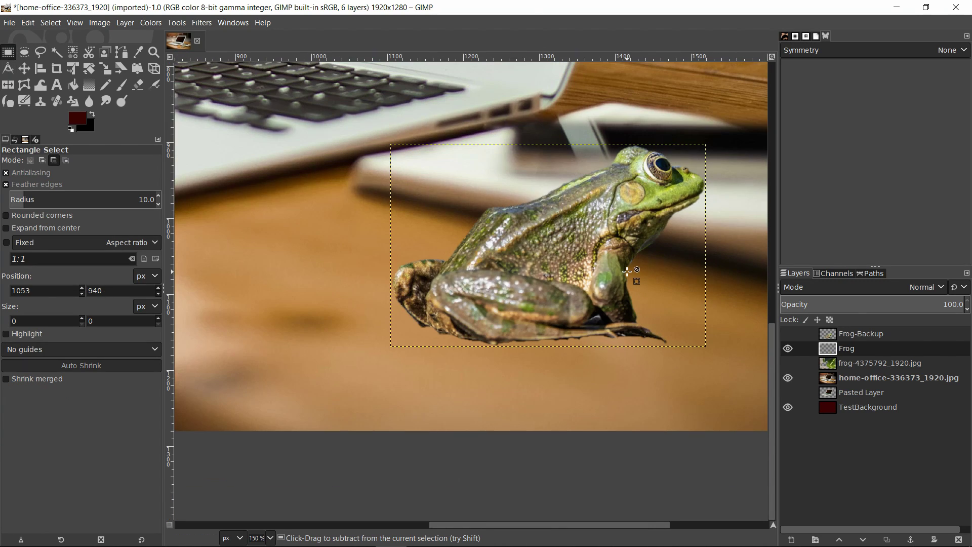
pyautogui.scroll(-1, 626, 268)
pyautogui.moveTo(640, 279); pyautogui.dragTo(549, 275)
# - Undo the eraser stroke around the frog and leave nothing selected
pyautogui.hotkey('ctrl', 'z')
pyautogui.hotkey('ctrl', 'z')
pyautogui.hotkey('ctrl', 'z')
pyautogui.hotkey('ctrl', 'z')
pyautogui.click(580, 279)
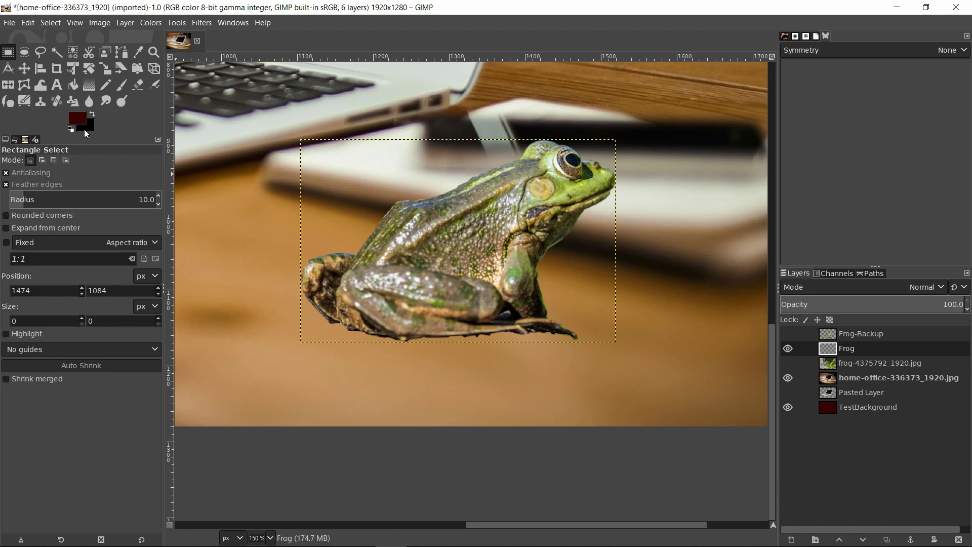
# - Set the Eraser size to 4 and create a selection from the Frog layer's alpha
pyautogui.click(138, 84)
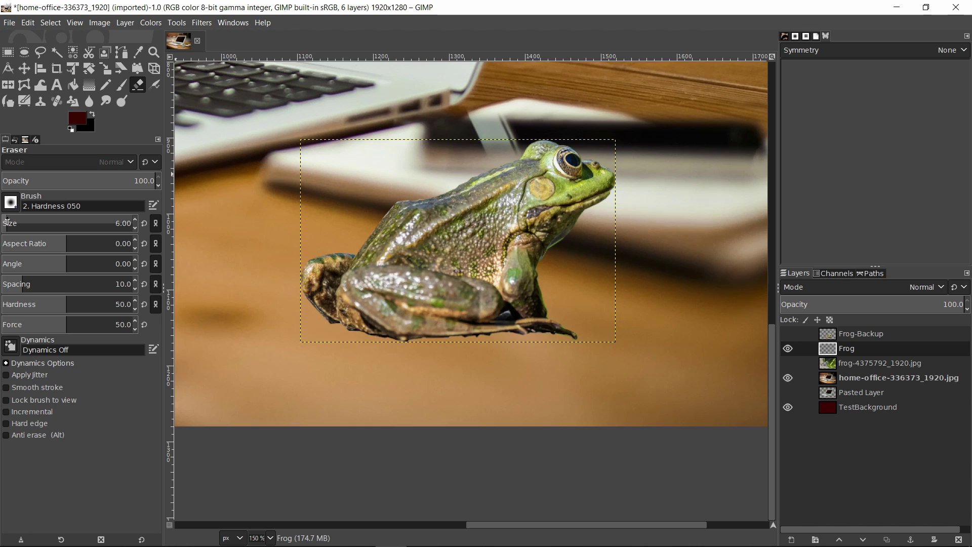
pyautogui.scroll(-2, 117, 223)
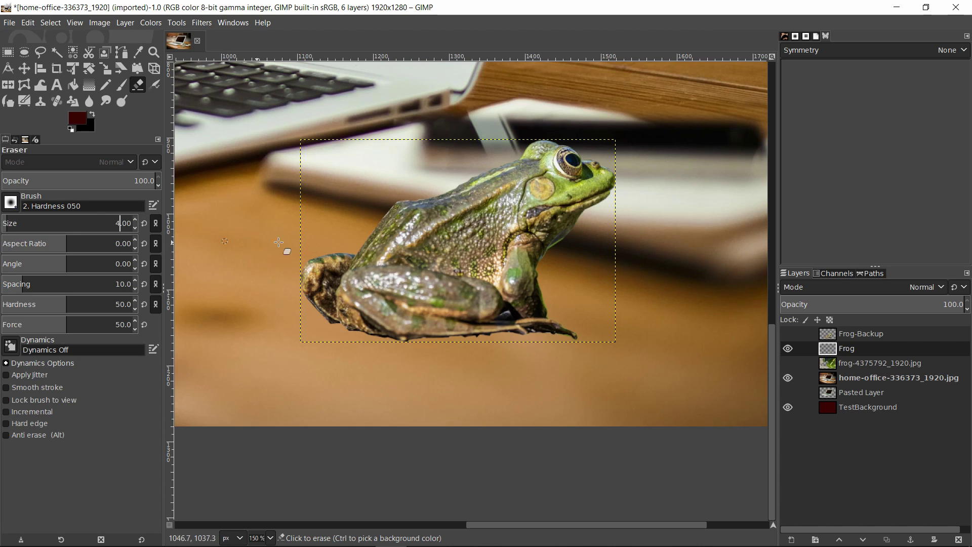
pyautogui.rightClick(862, 347)
pyautogui.click(797, 390)
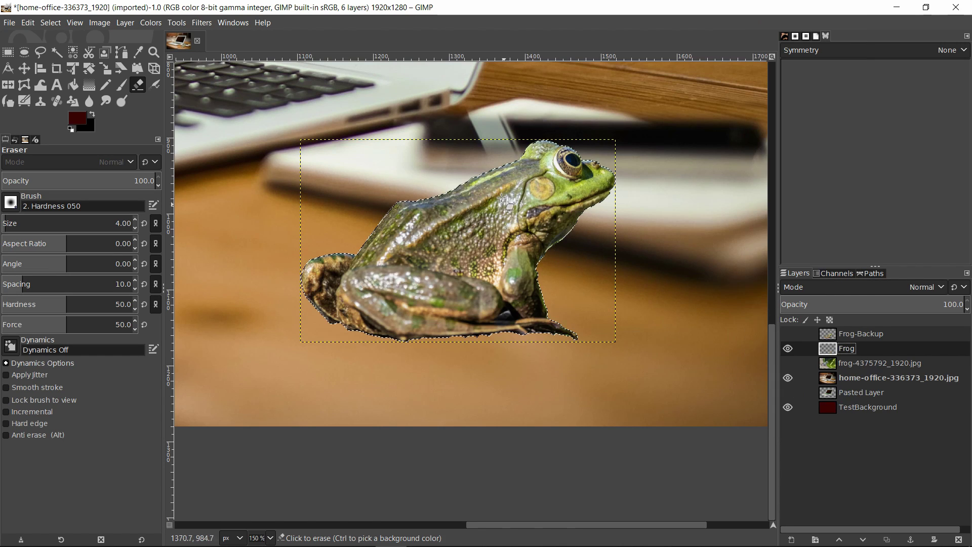
# - Stroke the frog's selection outline with the Eraser as the paint tool to soften its cut-out edges
pyautogui.rightClick(505, 203)
pyautogui.moveTo(527, 232)
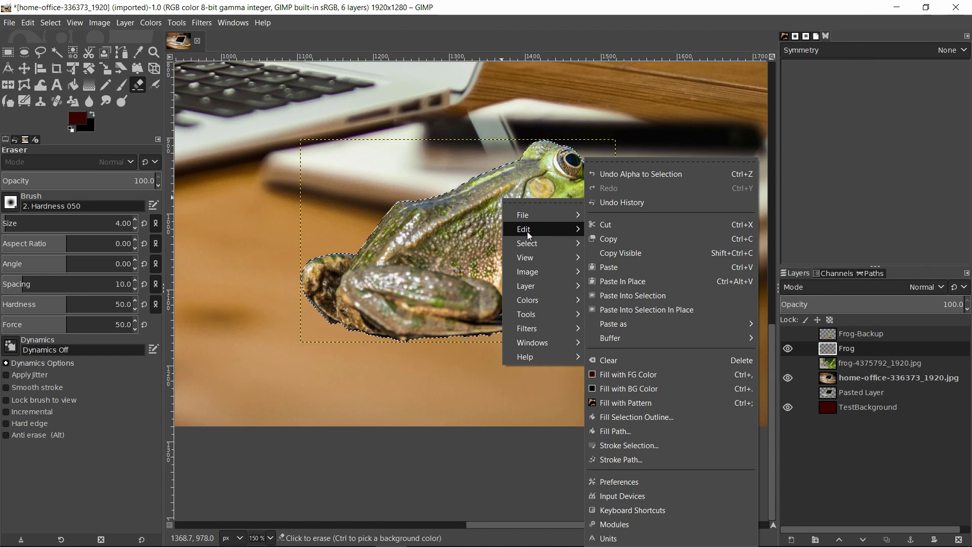
pyautogui.click(634, 446)
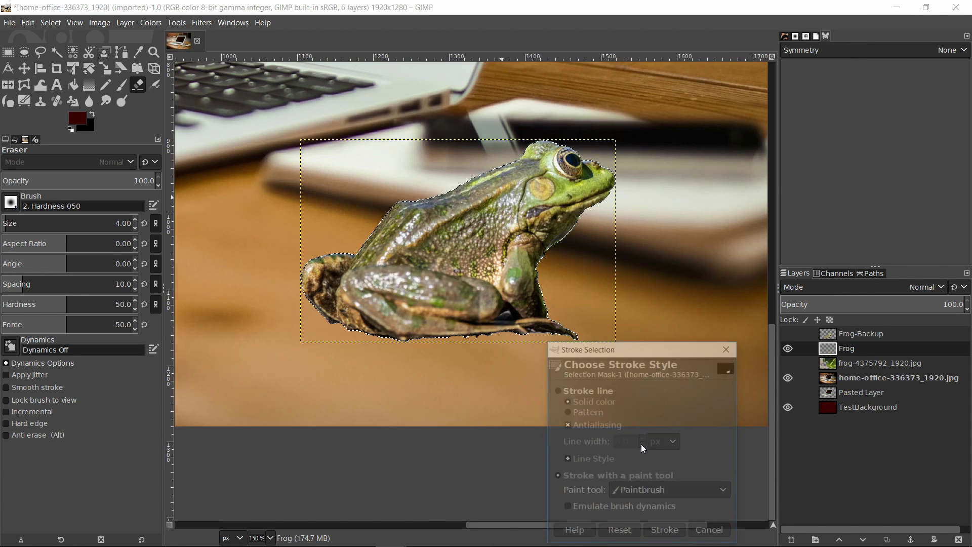
pyautogui.click(639, 492)
pyautogui.click(657, 345)
pyautogui.moveTo(657, 351); pyautogui.dragTo(740, 163)
pyautogui.click(746, 348)
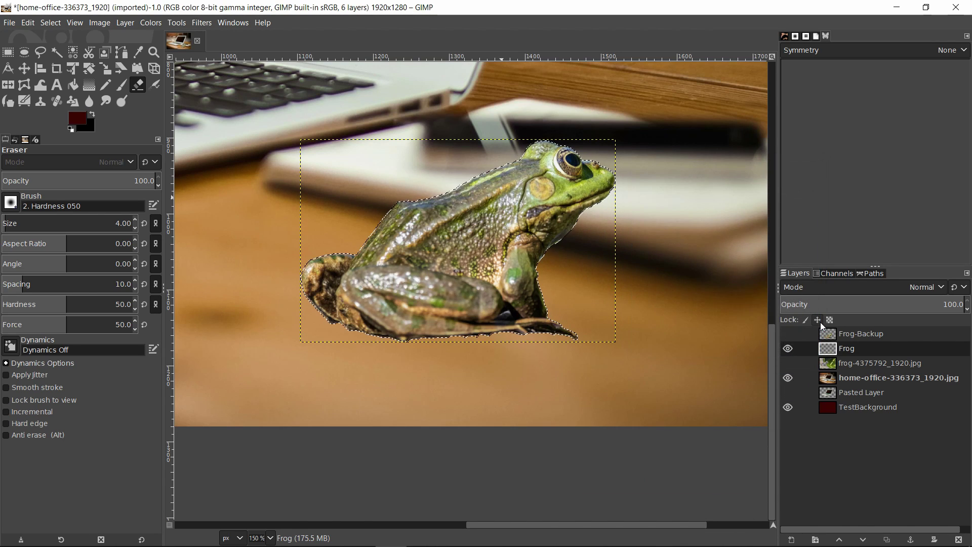
# - Clear the selection and examine the frog's softened edges at several magnifications
pyautogui.hscroll(3, 486, 199)
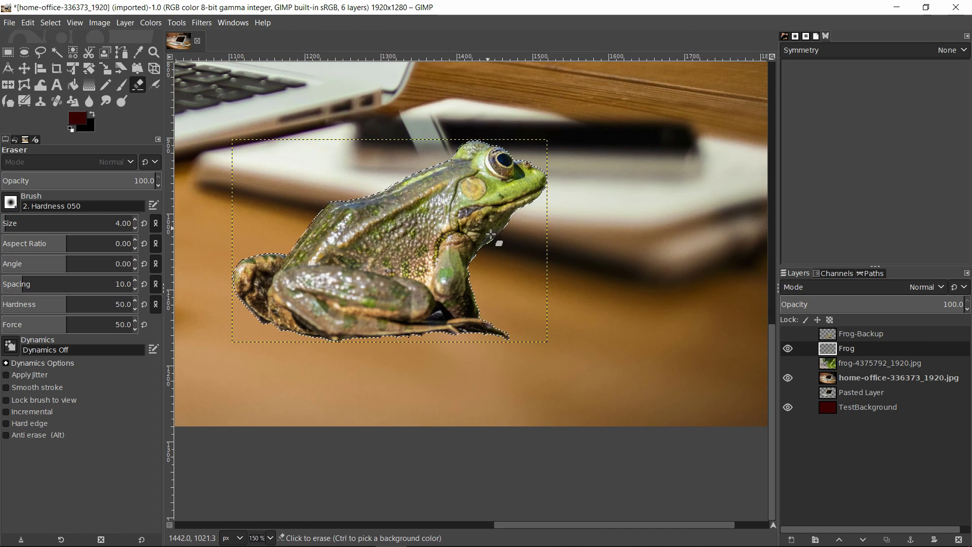
pyautogui.moveTo(500, 250); pyautogui.dragTo(530, 263)
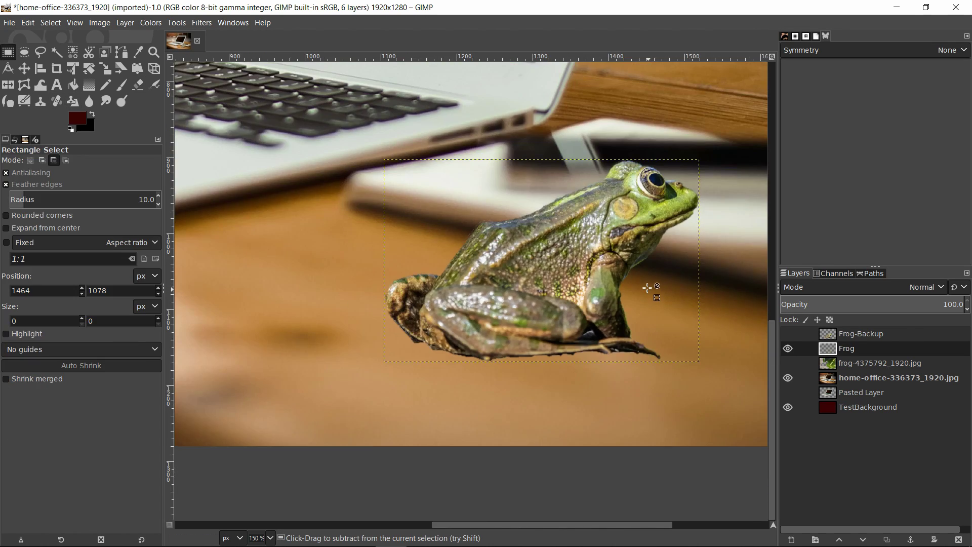
pyautogui.moveTo(651, 291); pyautogui.dragTo(572, 303)
pyautogui.scroll(-1, 572, 302)
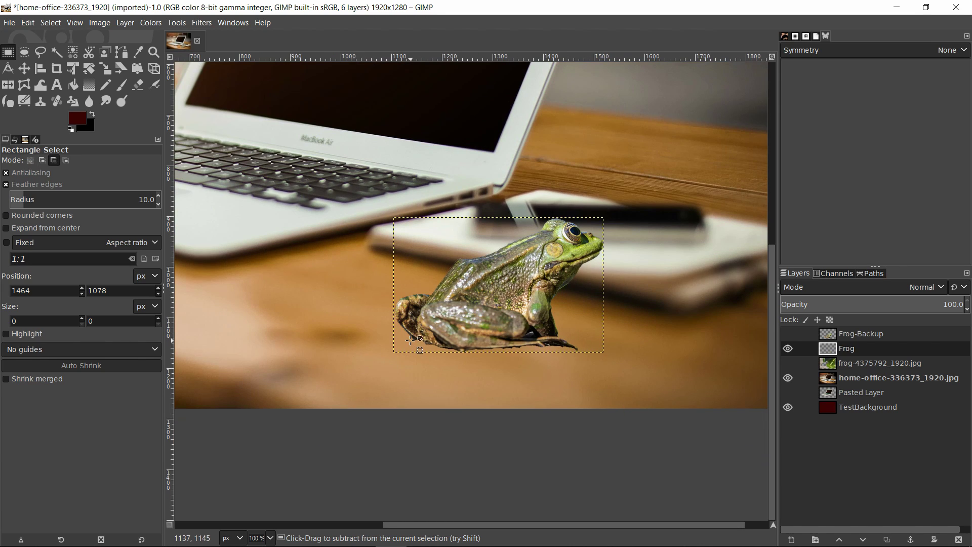
pyautogui.scroll(3, 362, 347)
pyautogui.scroll(-2, 576, 330)
pyautogui.scroll(-1, 605, 260)
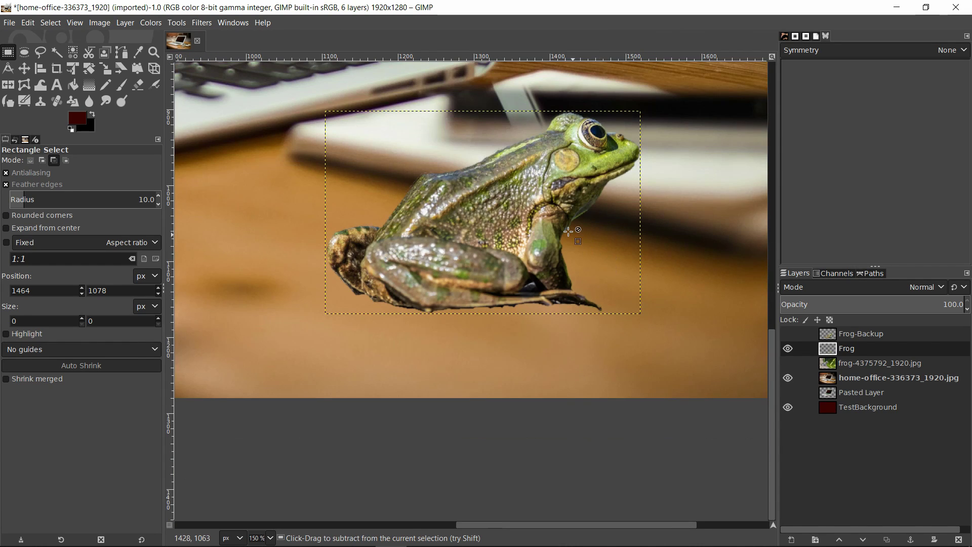
pyautogui.moveTo(573, 248); pyautogui.dragTo(602, 285)
# - Move the frog about 183 px left across the desk and return to the Rectangle Select tool
pyautogui.click(24, 69)
pyautogui.scroll(-2, 542, 255)
pyautogui.moveTo(531, 249); pyautogui.dragTo(484, 249)
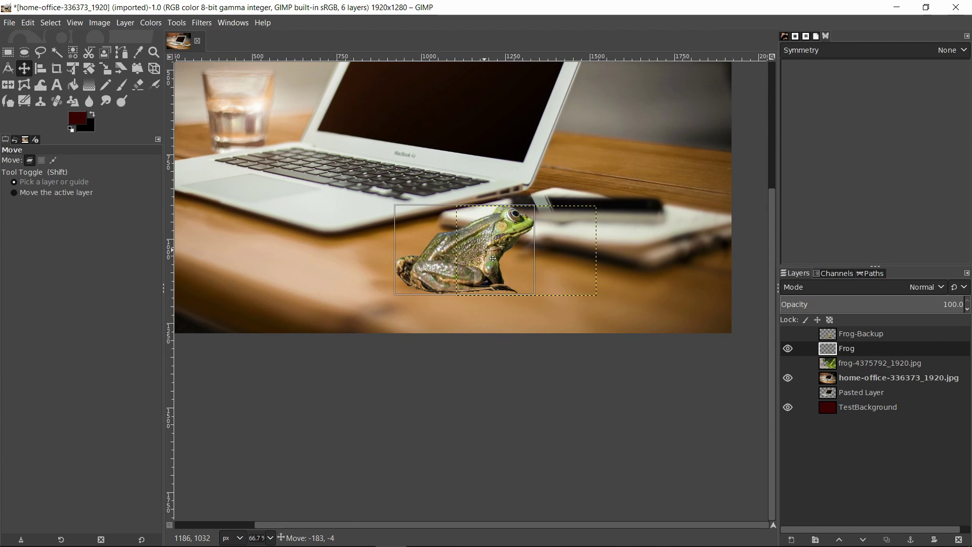
pyautogui.press('r')
pyautogui.scroll(-1, 479, 251)
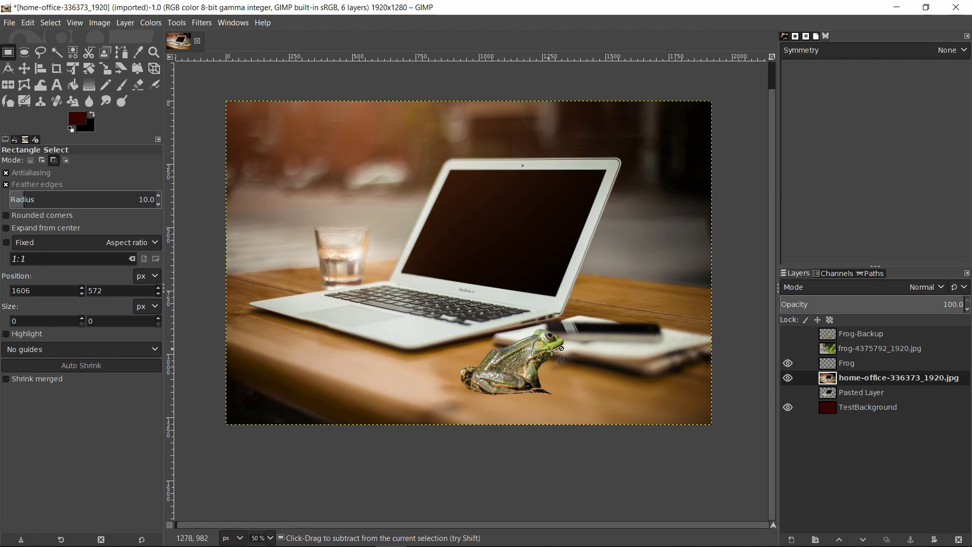
# - Examine how the repositioned frog fits the desk photo, both close up and in full view
pyautogui.scroll(3, 542, 345)
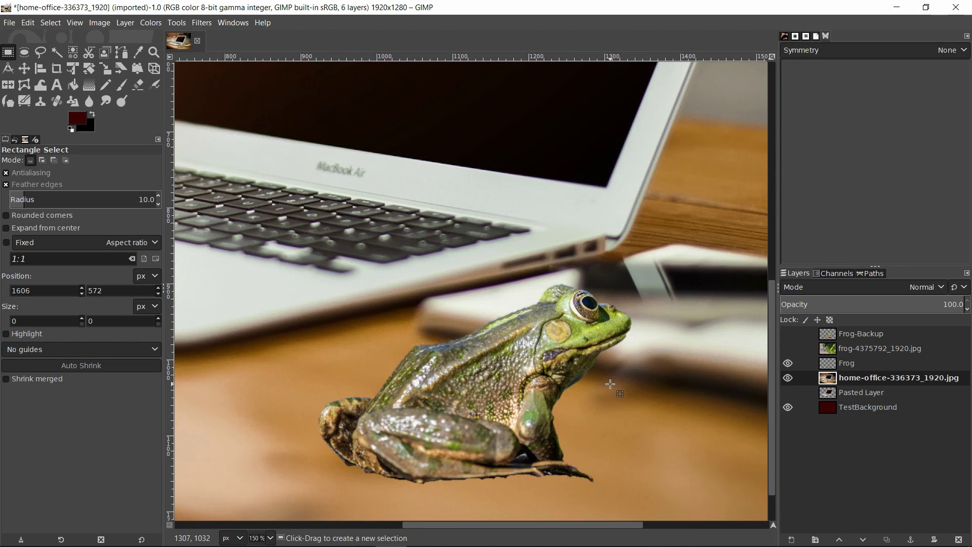
pyautogui.scroll(-3, 516, 304)
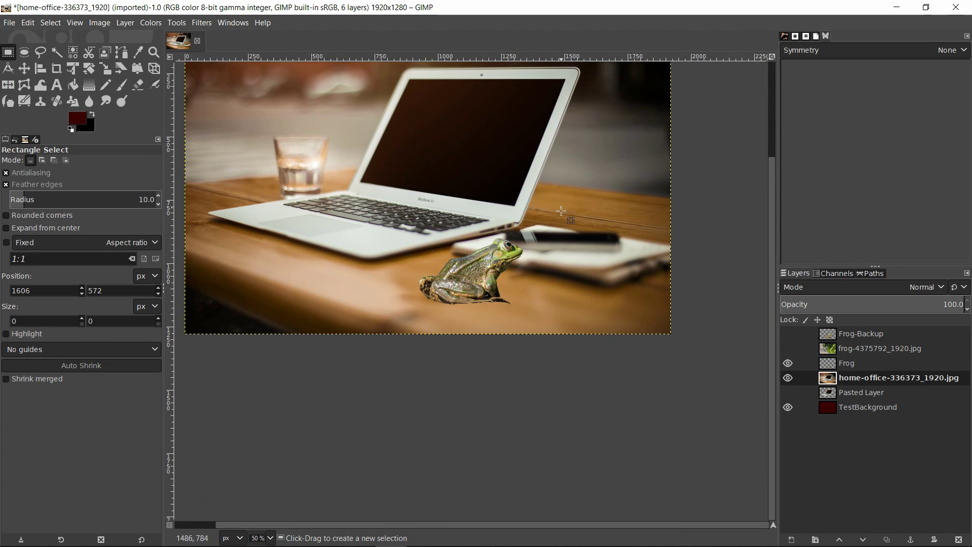
pyautogui.moveTo(632, 236); pyautogui.dragTo(668, 287)
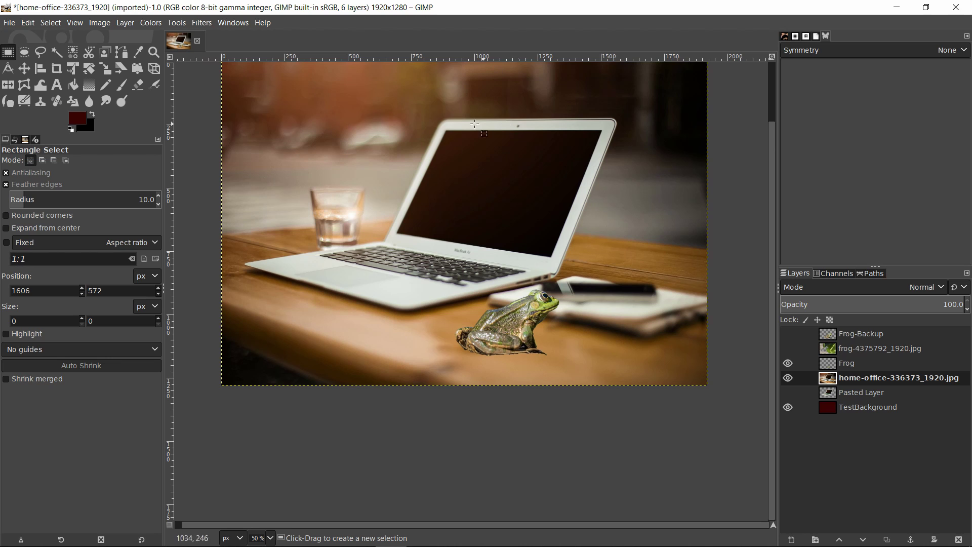
pyautogui.scroll(2, 581, 342)
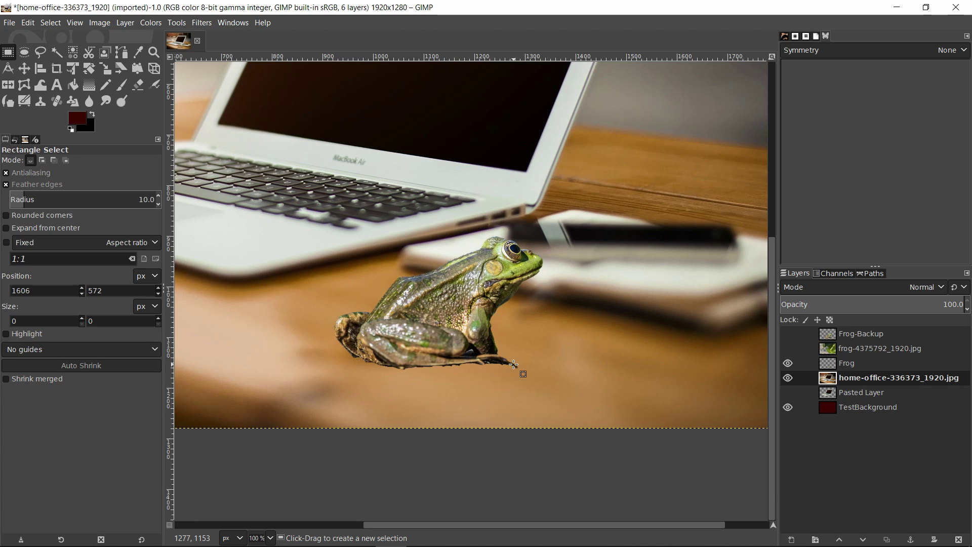
pyautogui.scroll(-2, 480, 372)
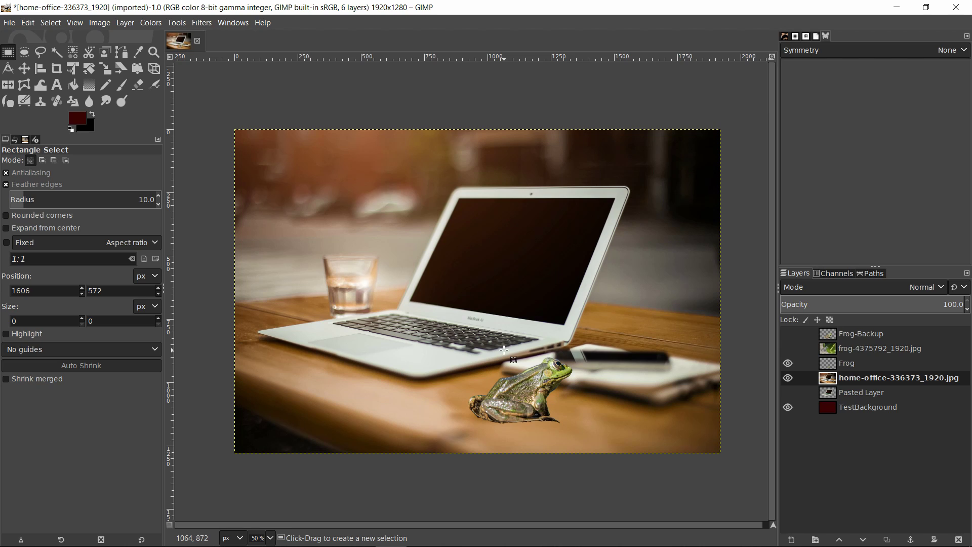
# - Create a layer group named Frog Group above the Frog layer and place the Frog layer inside it
pyautogui.click(865, 374)
pyautogui.click(864, 369)
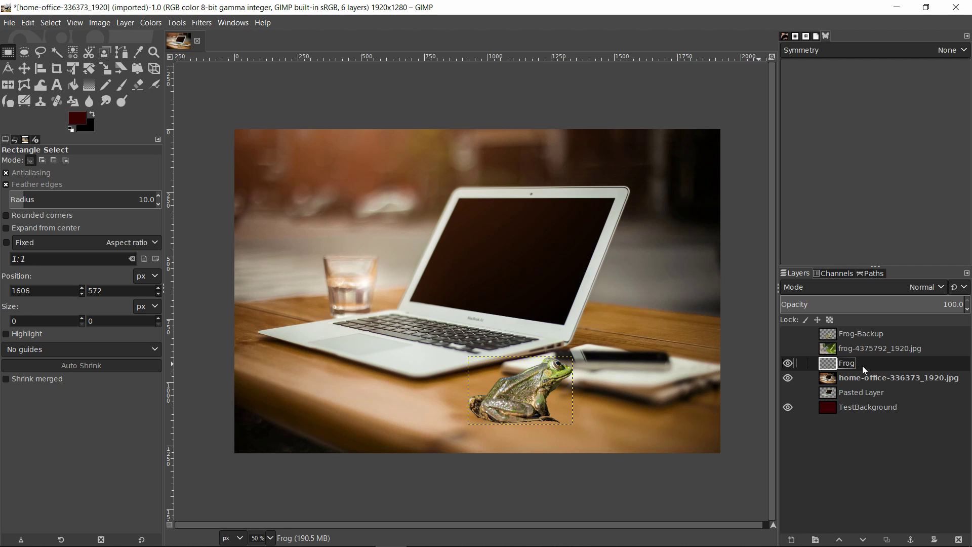
pyautogui.click(844, 287)
pyautogui.scroll(-5, 827, 126)
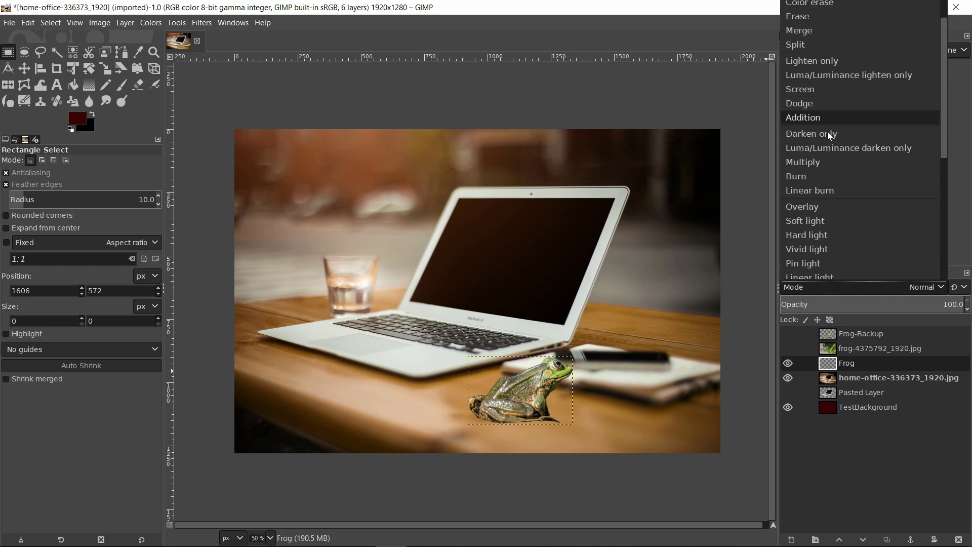
pyautogui.click(846, 287)
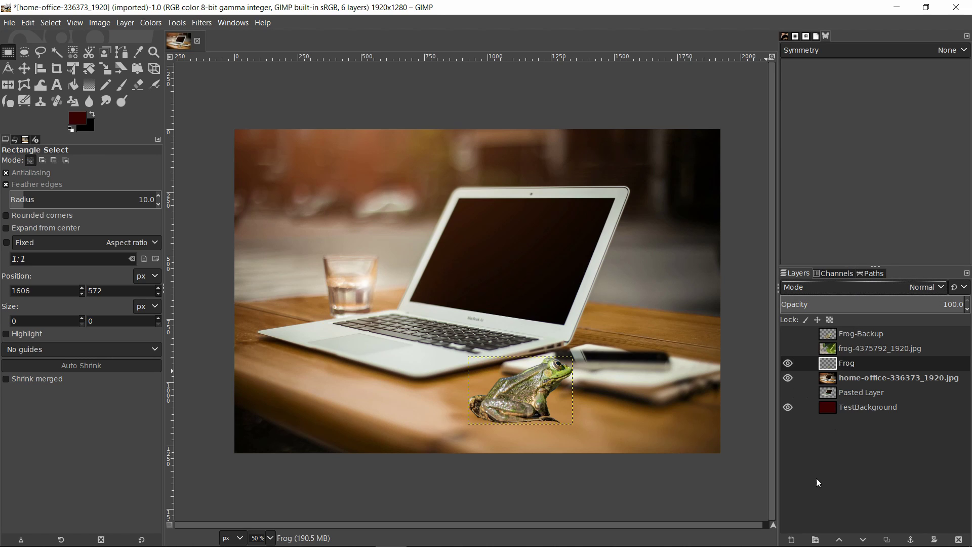
pyautogui.click(816, 541)
pyautogui.doubleClick(882, 364)
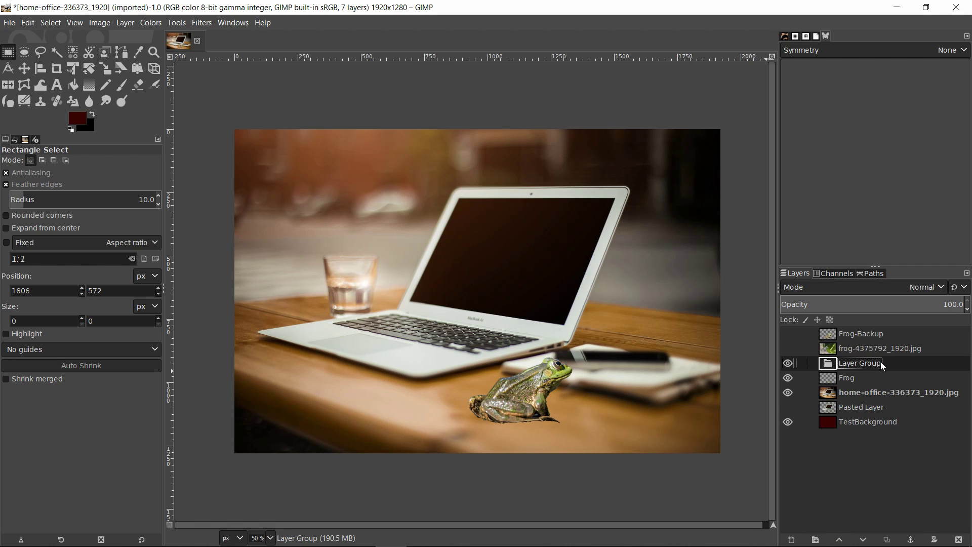
pyautogui.write('Fo')
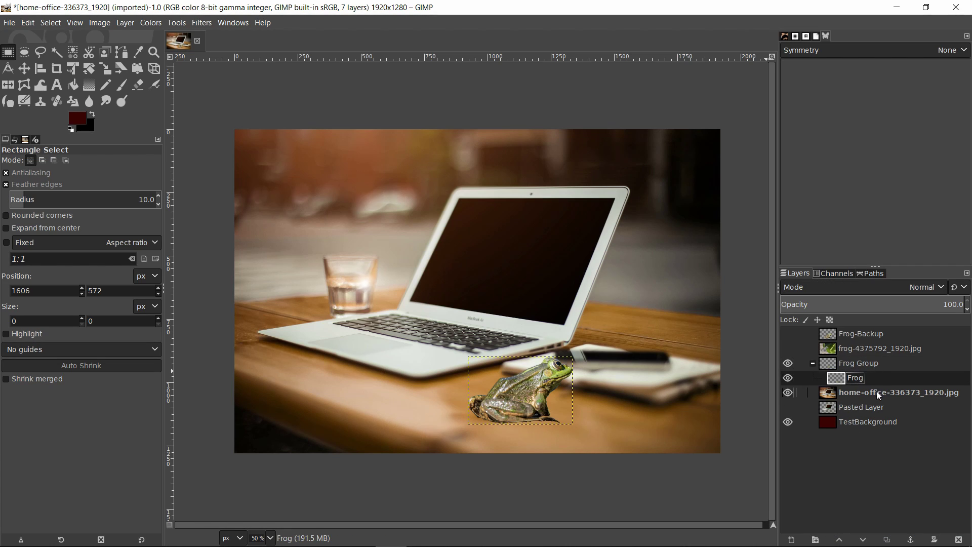
# - Duplicate the home-office-336373_1920.jpg layer and place the copy inside Frog Group, above the Frog layer
pyautogui.click(878, 393)
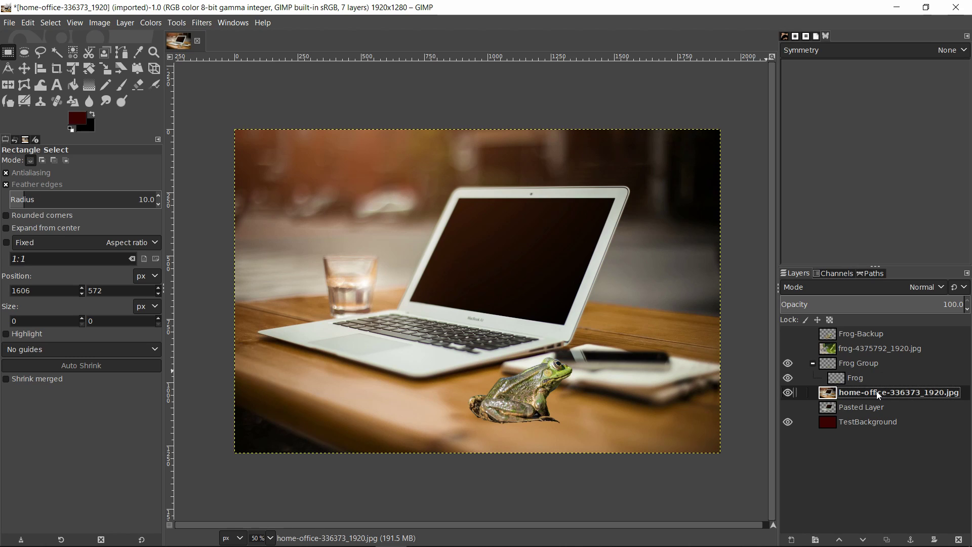
pyautogui.rightClick(876, 391)
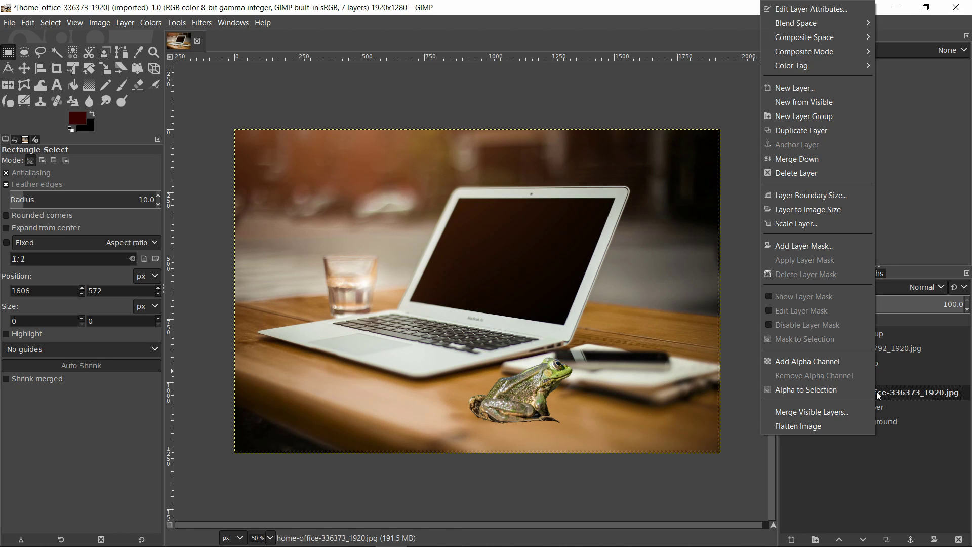
pyautogui.click(848, 146)
pyautogui.moveTo(861, 395); pyautogui.dragTo(875, 372)
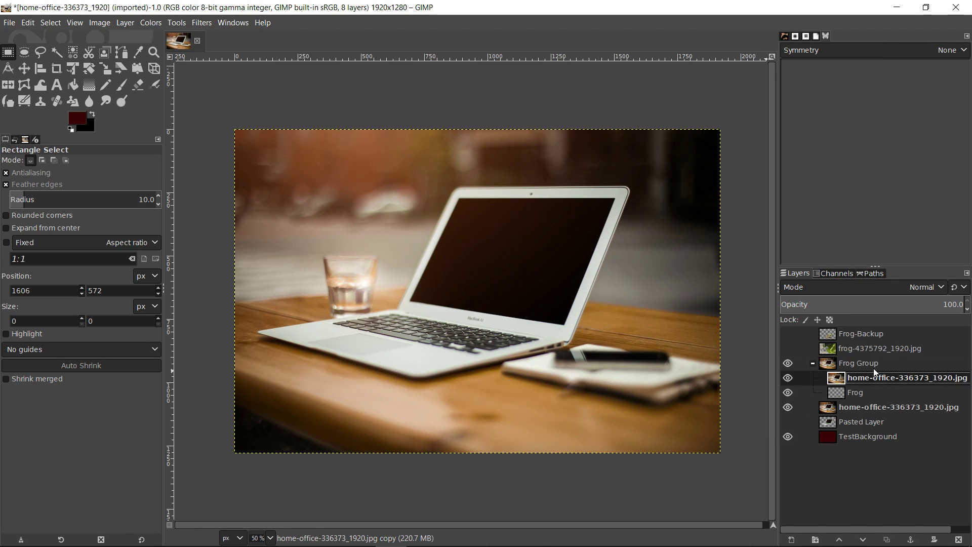
# - Hide the duplicated office photo to check the frog beneath it, and show the copy again
pyautogui.click(788, 377)
pyautogui.click(852, 364)
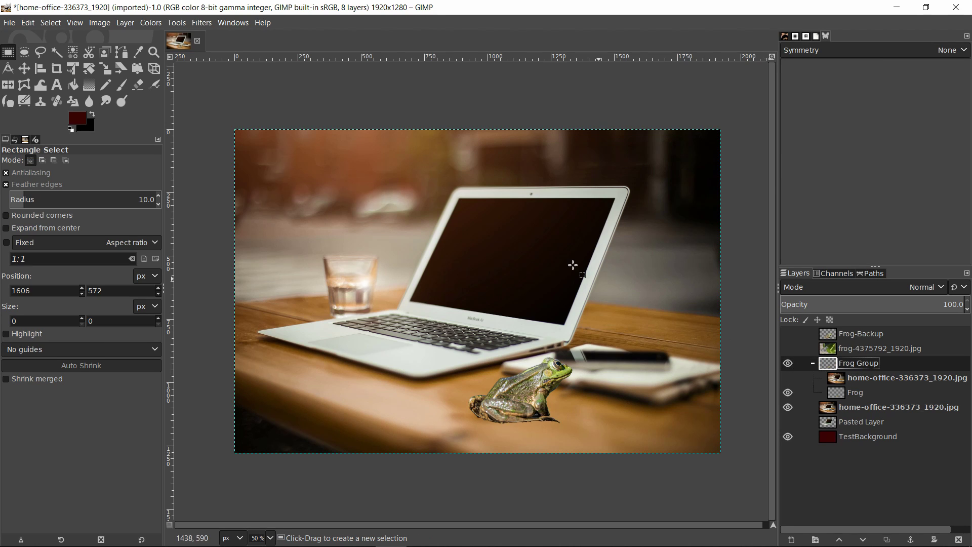
pyautogui.scroll(1, 572, 266)
pyautogui.click(848, 379)
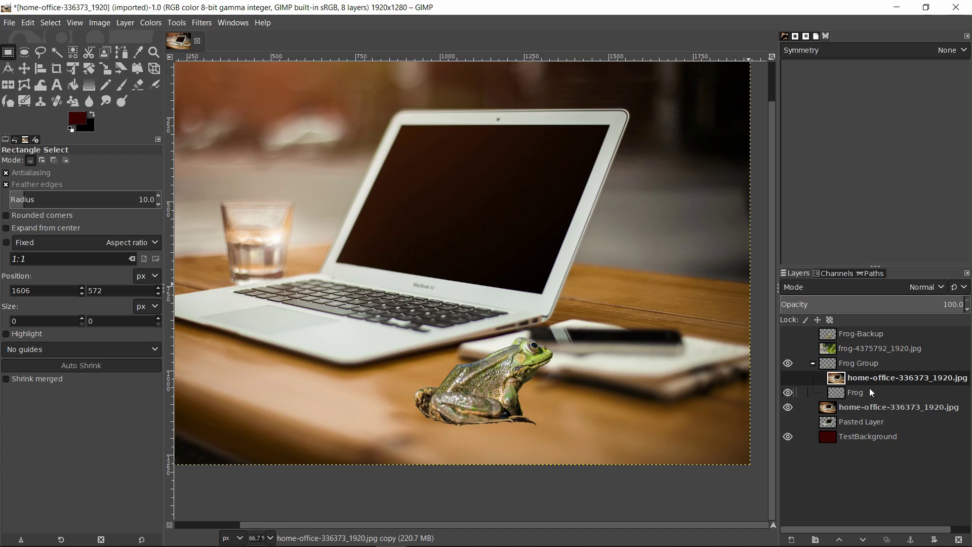
pyautogui.scroll(-1, 696, 317)
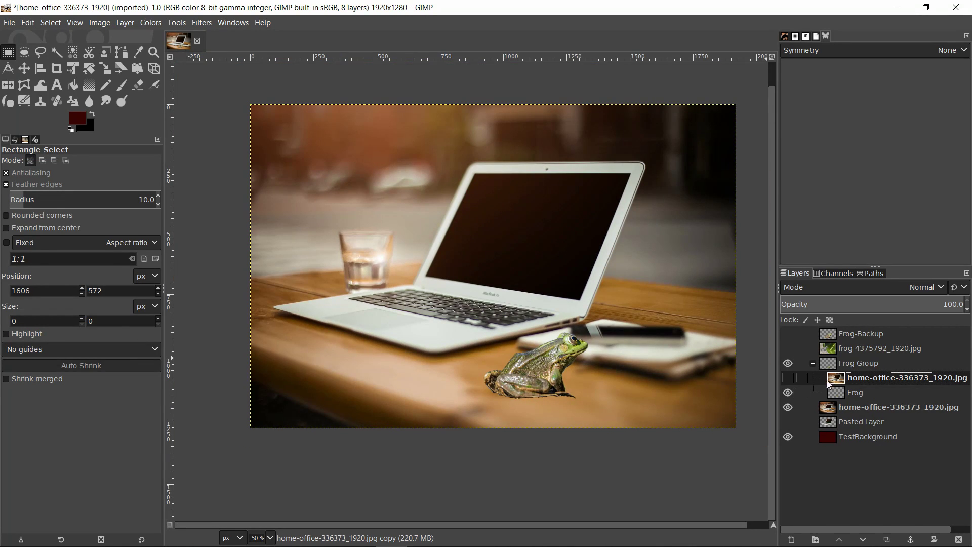
pyautogui.click(788, 378)
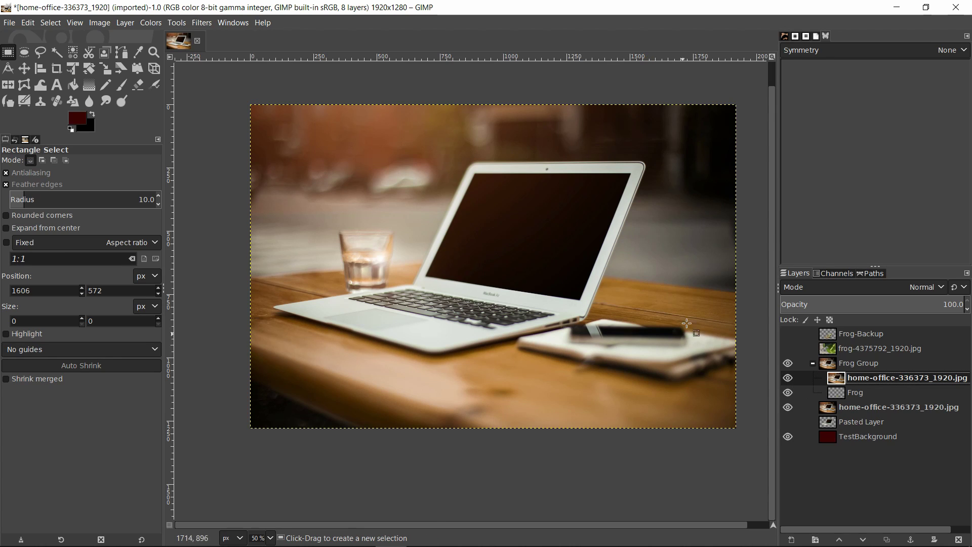
# - Try the Overlay blend mode on the duplicated office photo and examine the frog's tint at several magnifications
pyautogui.click(823, 287)
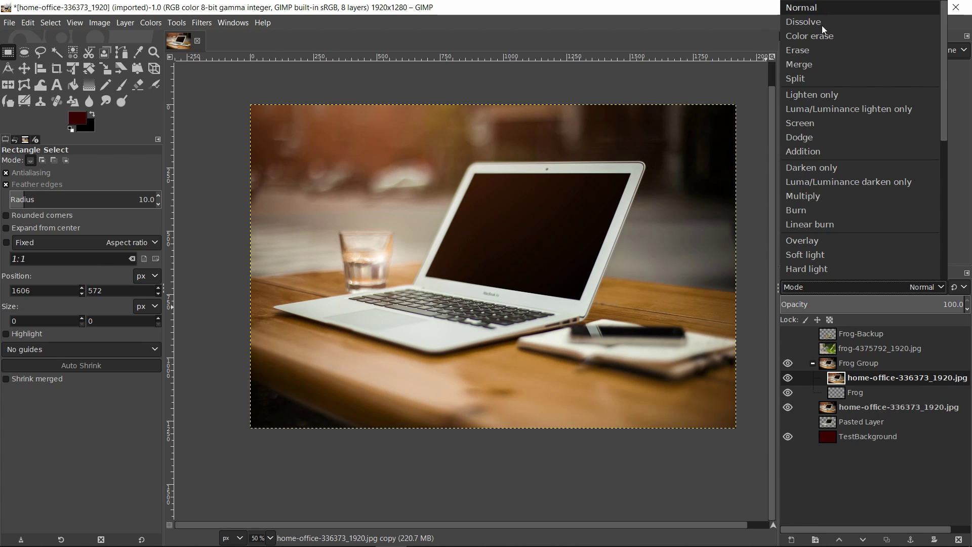
pyautogui.scroll(-1, 824, 59)
pyautogui.click(821, 205)
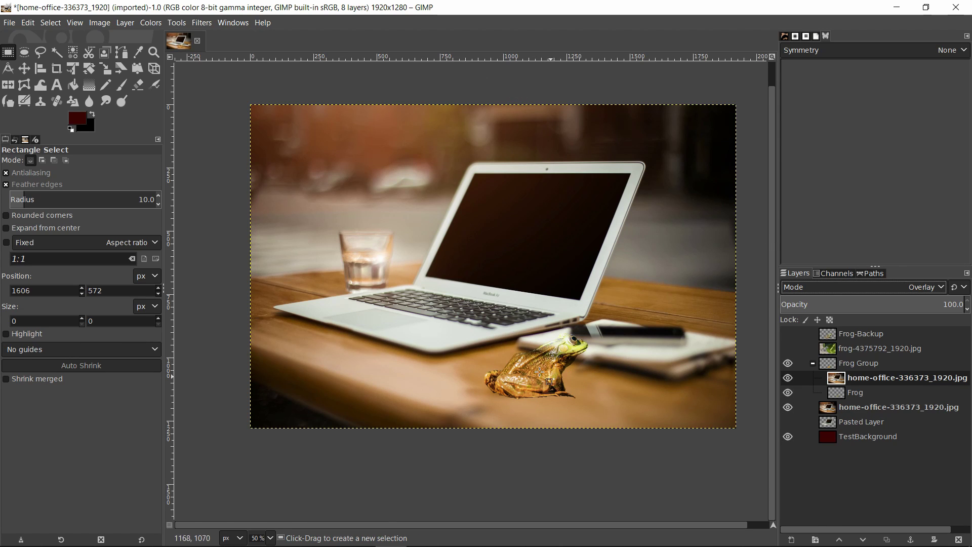
pyautogui.moveTo(592, 362); pyautogui.dragTo(603, 344)
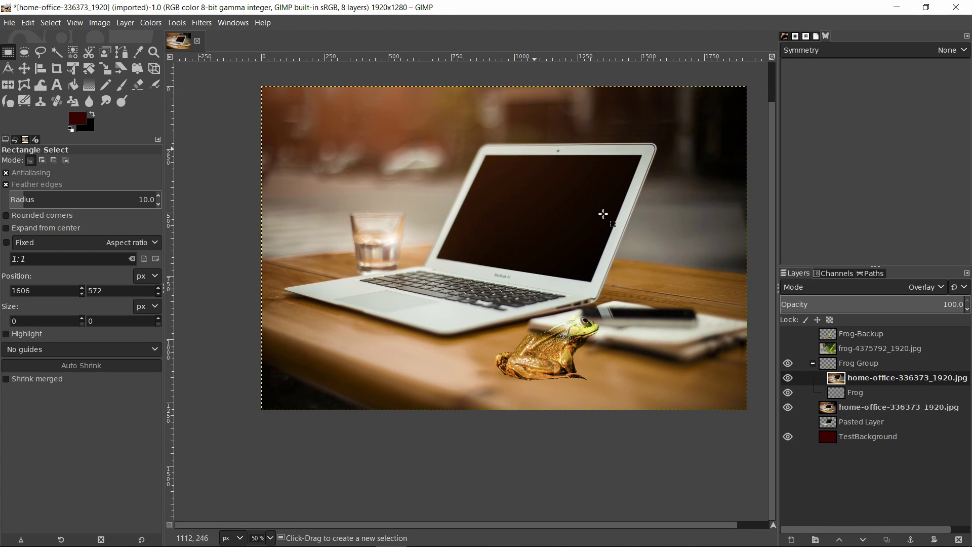
pyautogui.scroll(1, 671, 311)
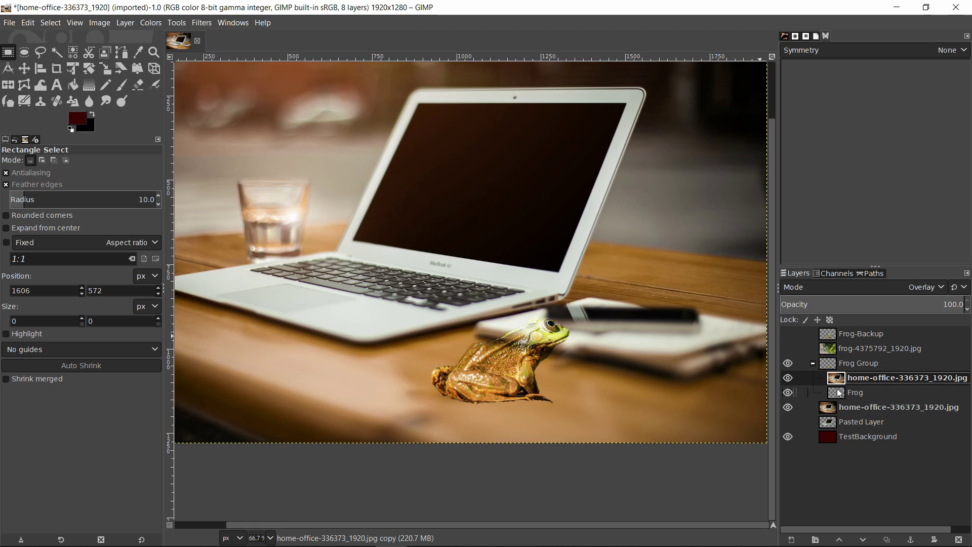
pyautogui.moveTo(666, 331); pyautogui.dragTo(685, 284)
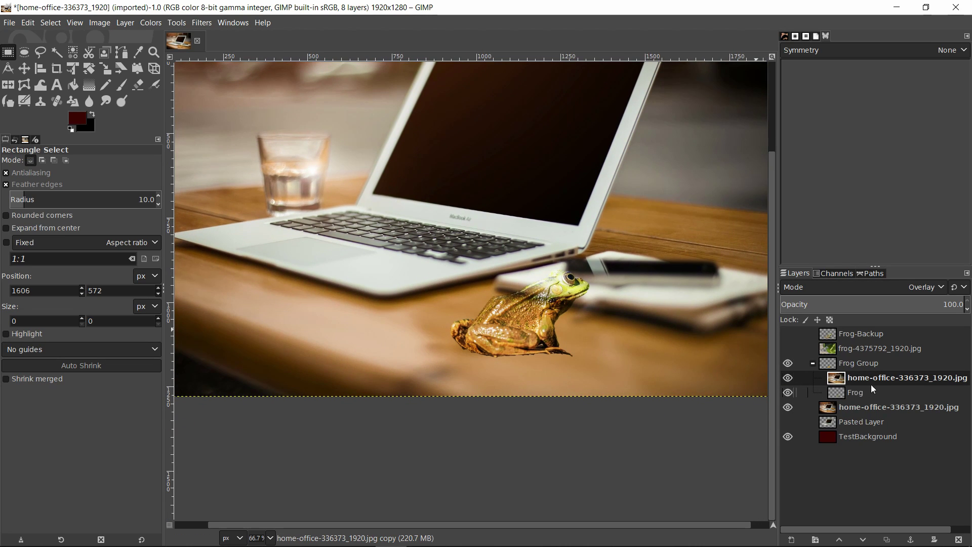
pyautogui.scroll(1, 570, 293)
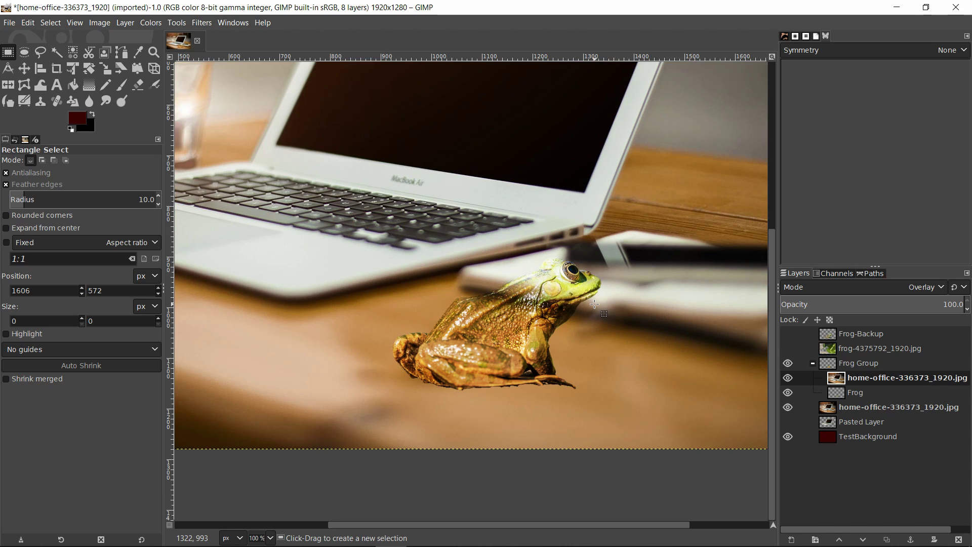
pyautogui.scroll(-1, 569, 319)
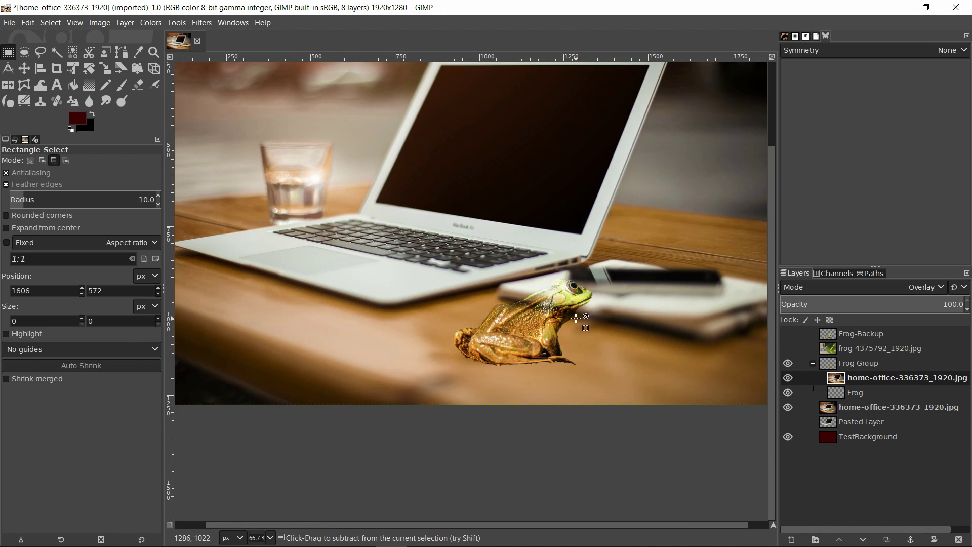
pyautogui.scroll(2, 571, 340)
# - Try the Soft light, Hard light and Vivid light blend modes in turn on the duplicated office photo
pyautogui.click(837, 287)
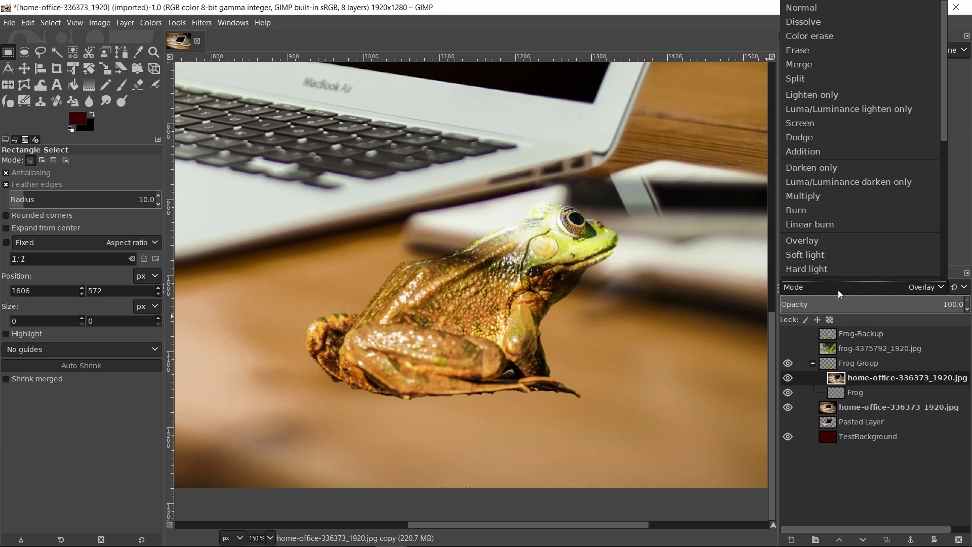
pyautogui.scroll(-1, 837, 247)
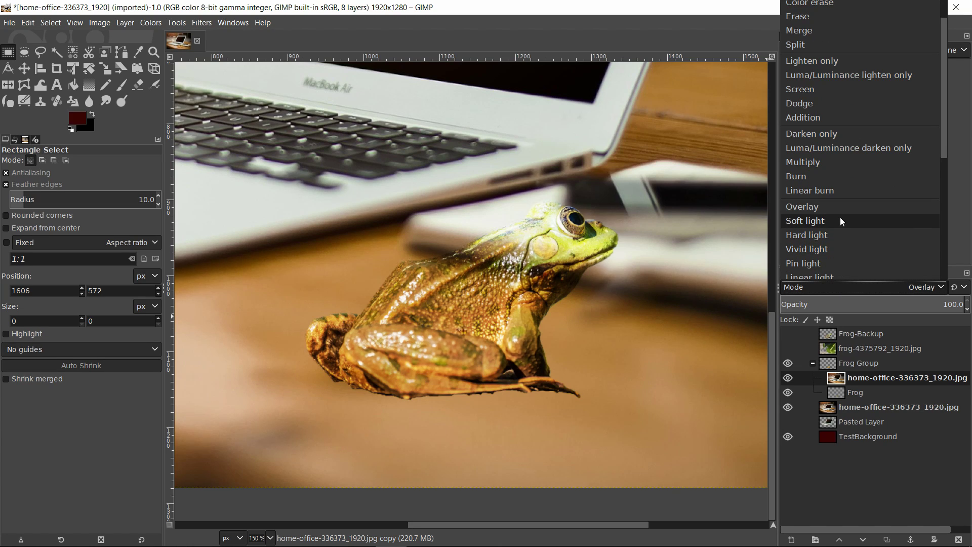
pyautogui.click(840, 222)
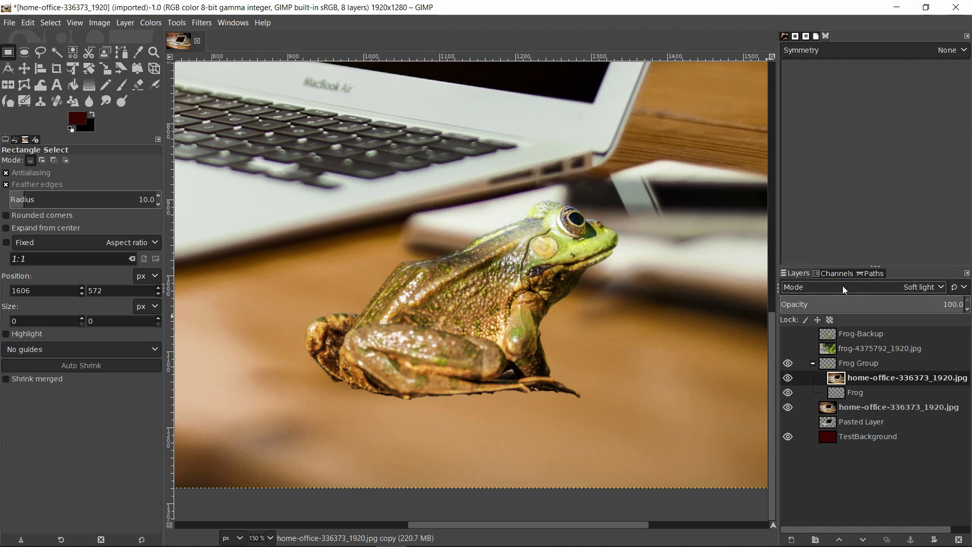
pyautogui.click(790, 288)
pyautogui.click(828, 235)
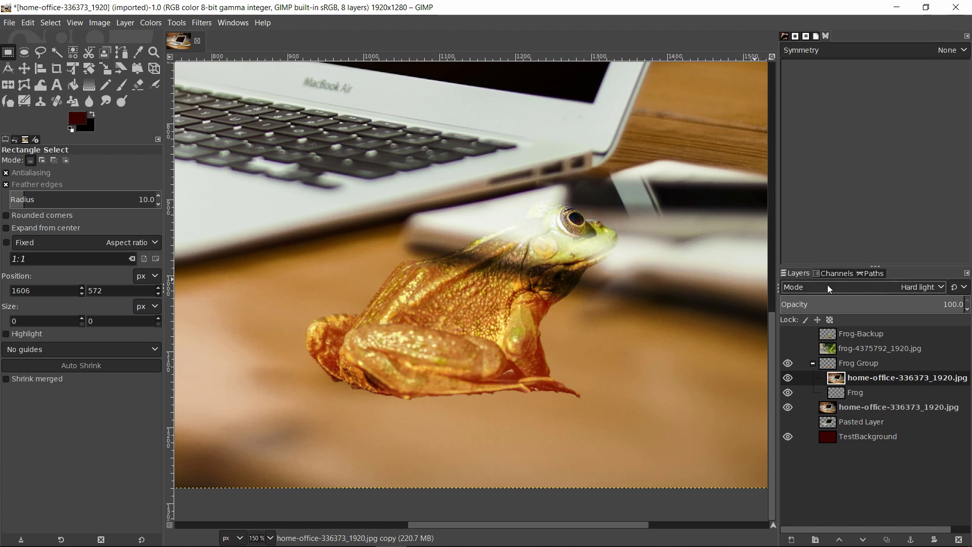
pyautogui.click(827, 287)
pyautogui.click(822, 247)
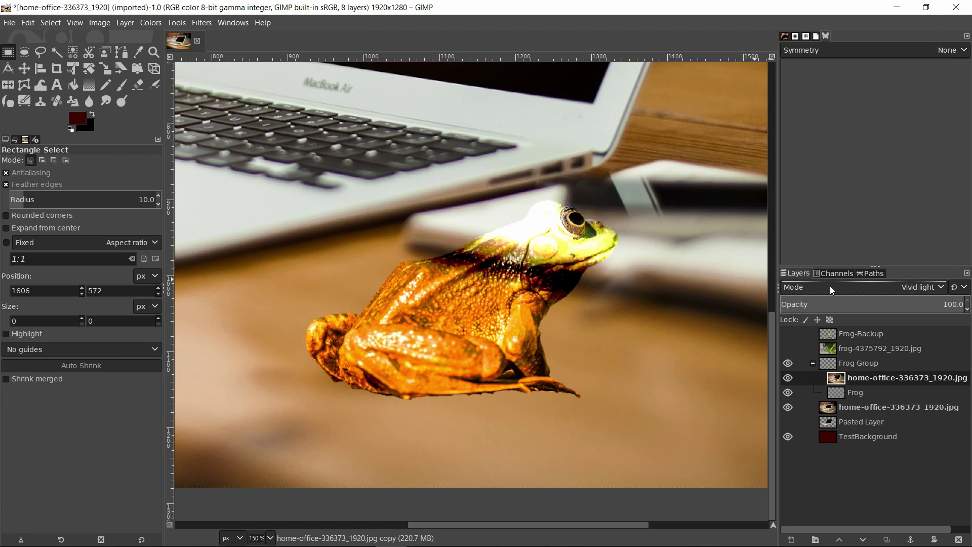
# - Set the duplicated office photo's blend mode to Soft light and inspect the frog's blended colours
pyautogui.scroll(-1, 831, 286)
pyautogui.press('1')
pyautogui.scroll(3, 831, 287)
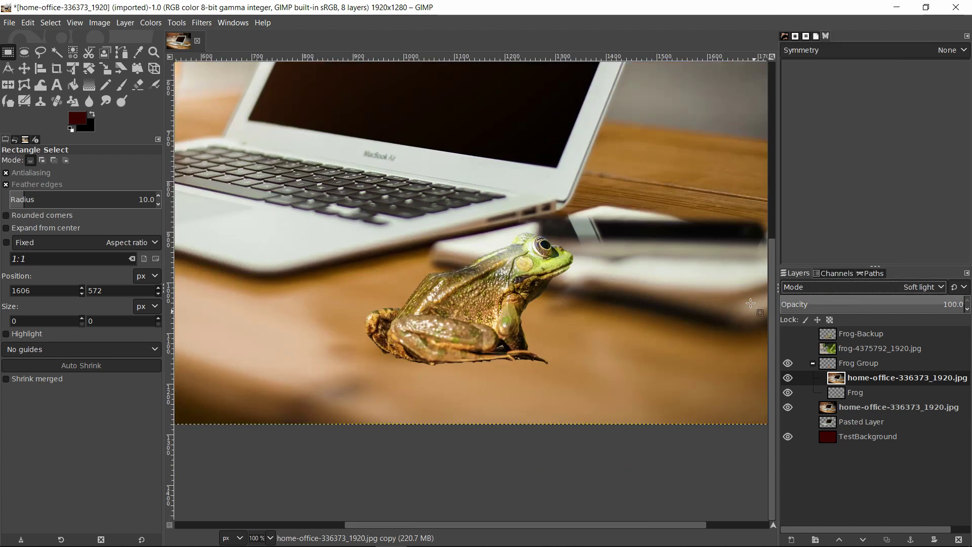
pyautogui.click(812, 288)
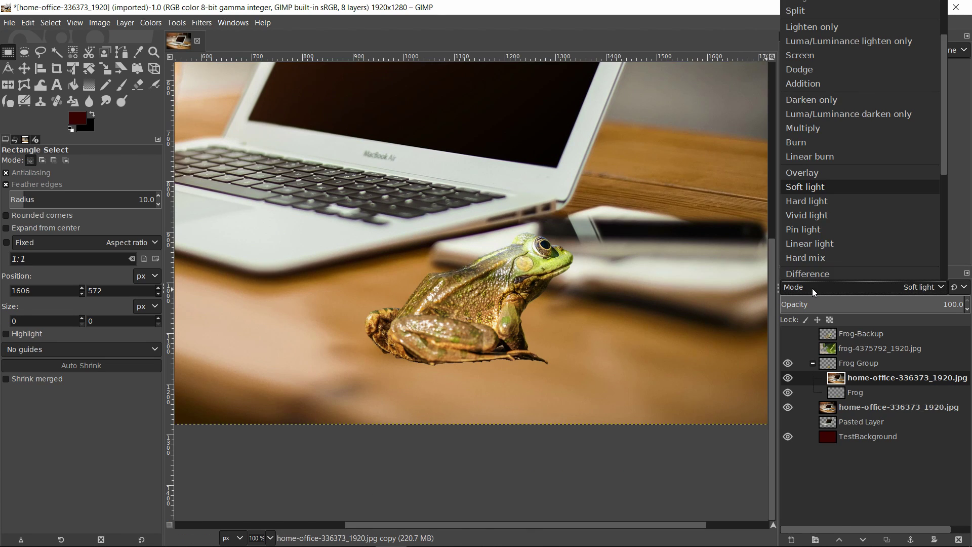
pyautogui.click(820, 190)
pyautogui.moveTo(554, 303); pyautogui.dragTo(592, 305)
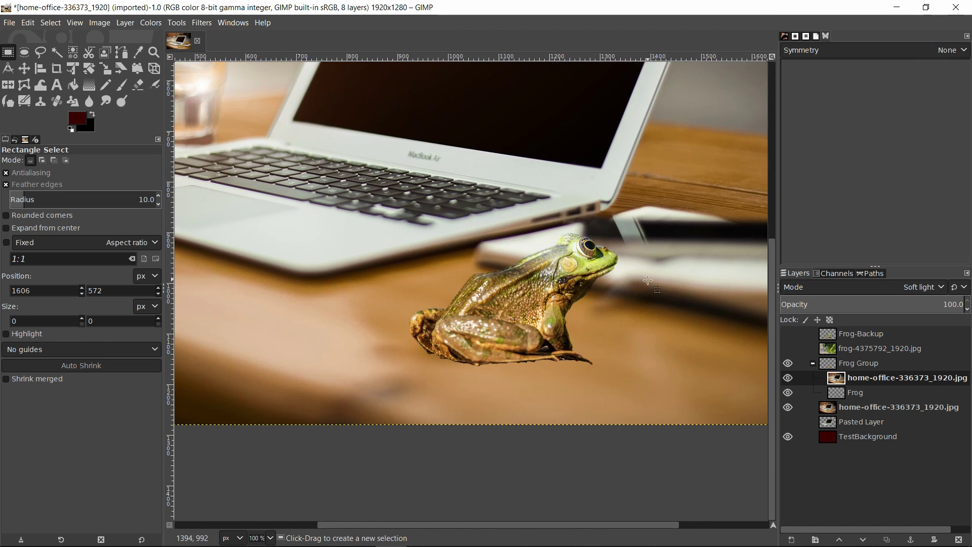
pyautogui.scroll(1, 644, 300)
pyautogui.moveTo(511, 273); pyautogui.dragTo(524, 258)
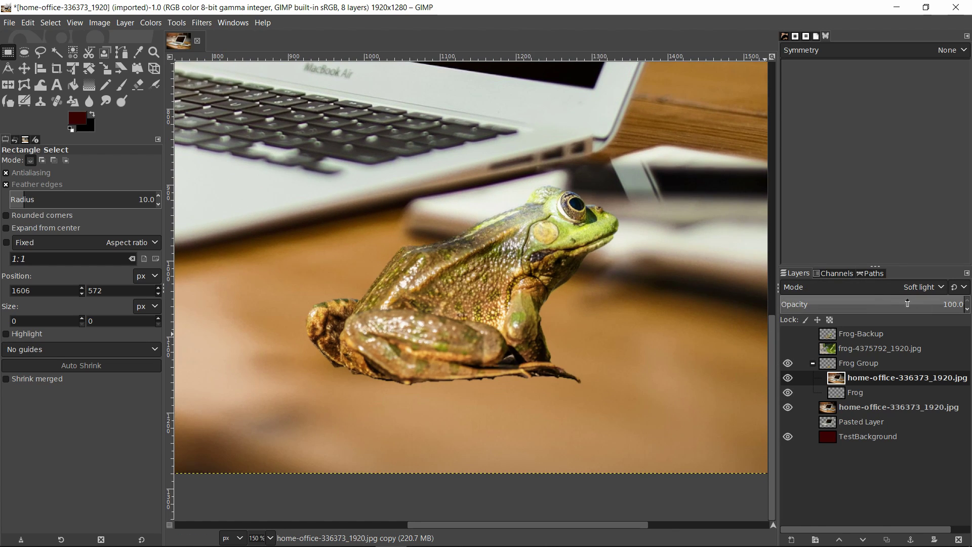
pyautogui.press('ctrl')
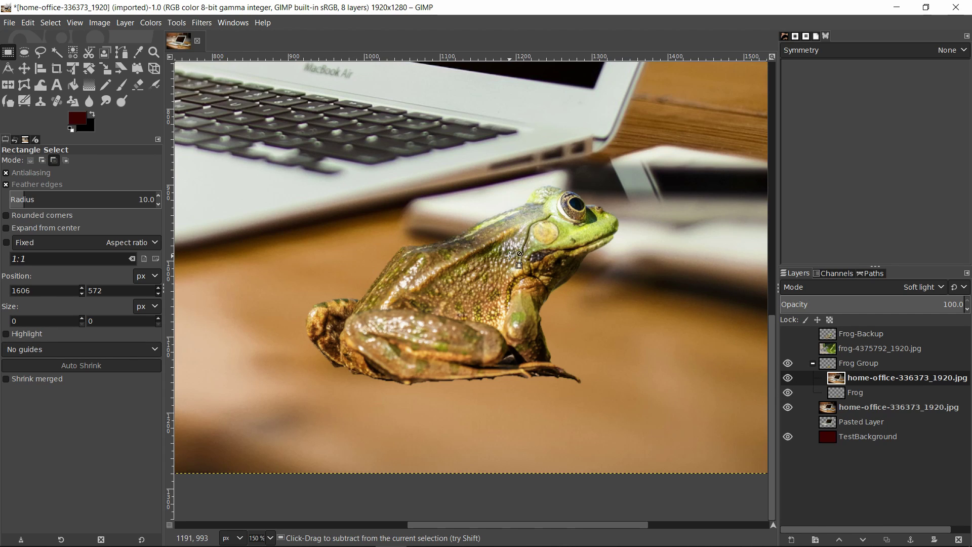
pyautogui.scroll(-1, 518, 255)
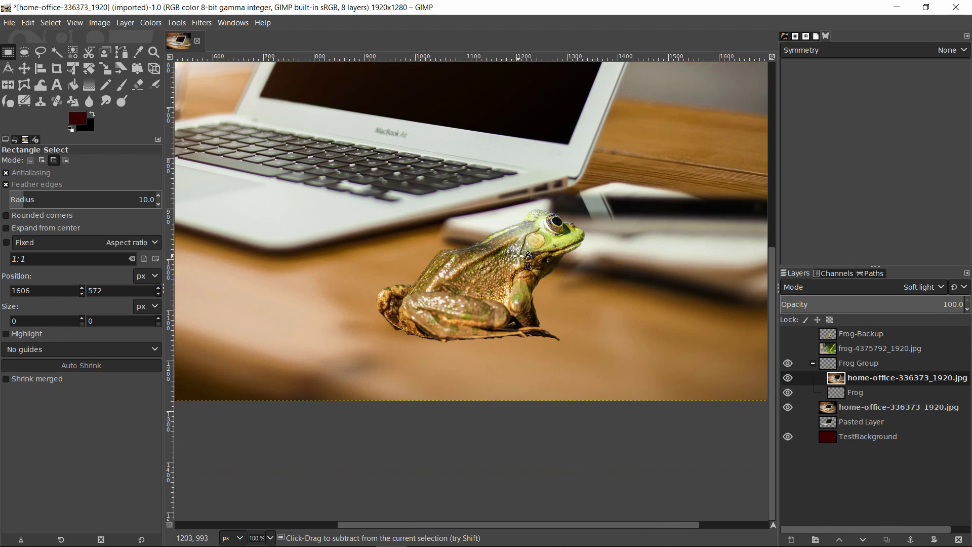
# - Hide and show the duplicated office photo repeatedly to compare the frog's colours with and without the blend
pyautogui.click(788, 378)
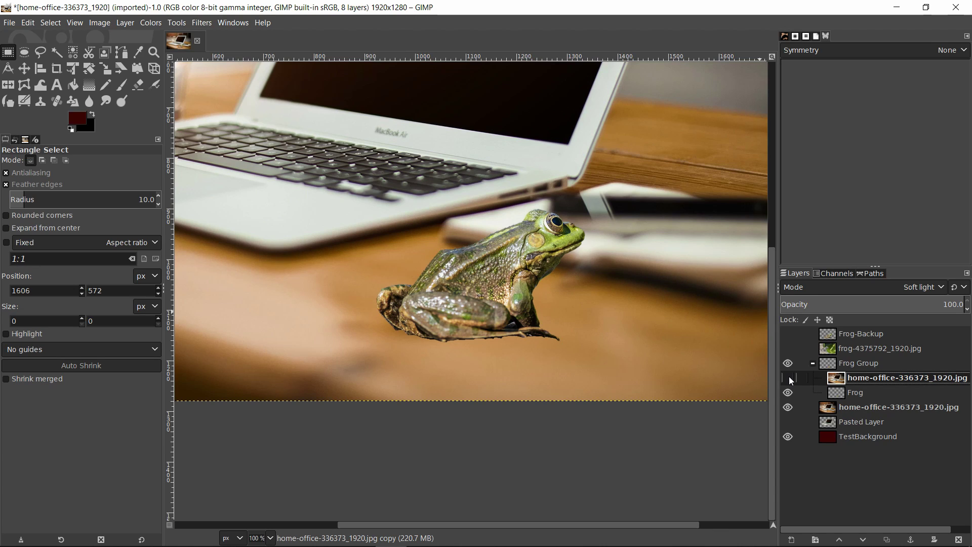
pyautogui.click(788, 377)
pyautogui.click(787, 377)
pyautogui.click(787, 378)
# - Rename the duplicated office photo layer inside the Frog Group as Soft Light
pyautogui.doubleClick(854, 381)
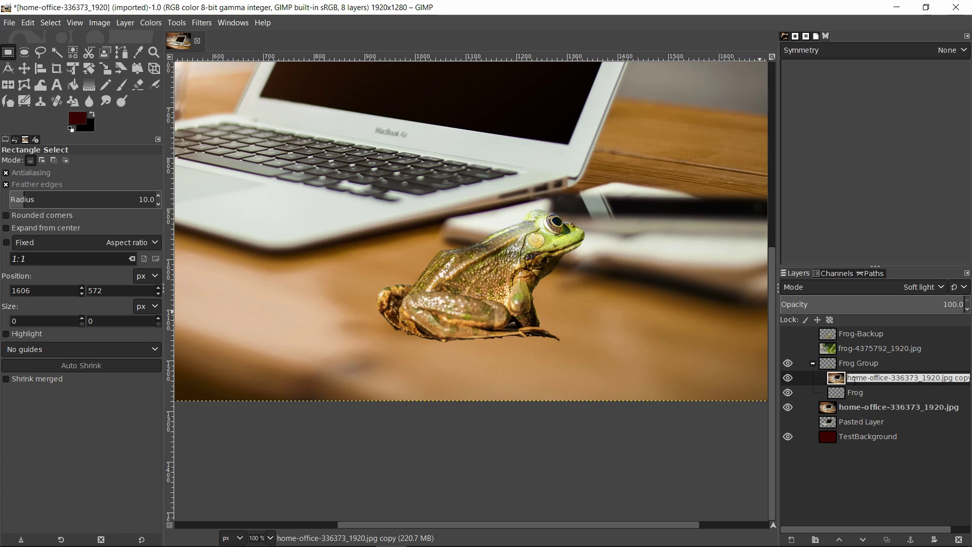
pyautogui.write('Soft Light')
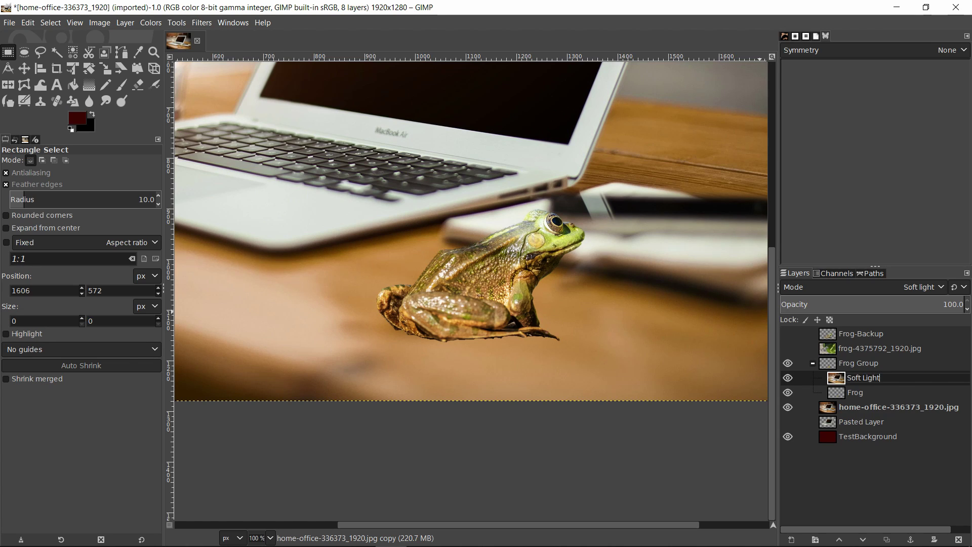
pyautogui.press('Return')
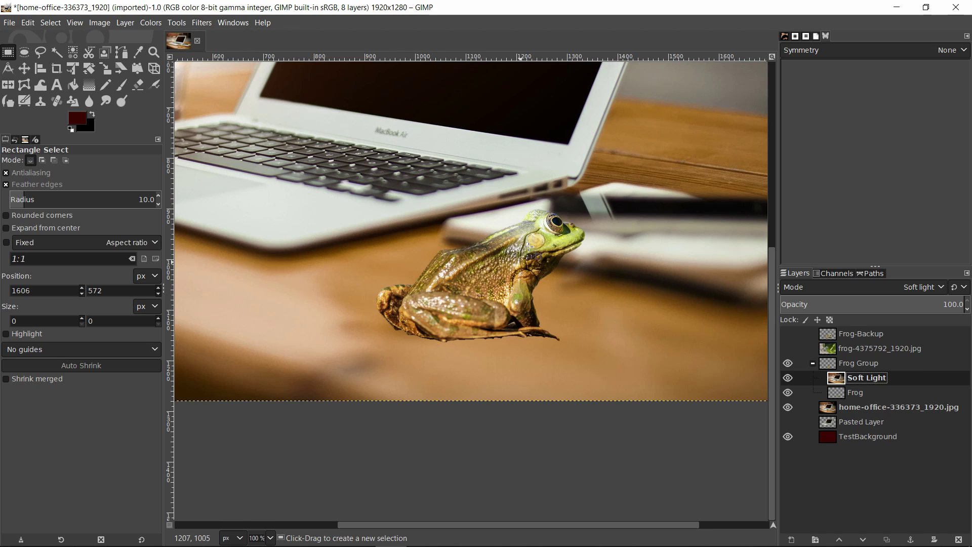
# - Try an opacity of 44.8 on the Soft Light layer and compare the frog with the layer hidden and shown
pyautogui.moveTo(880, 304); pyautogui.dragTo(863, 304)
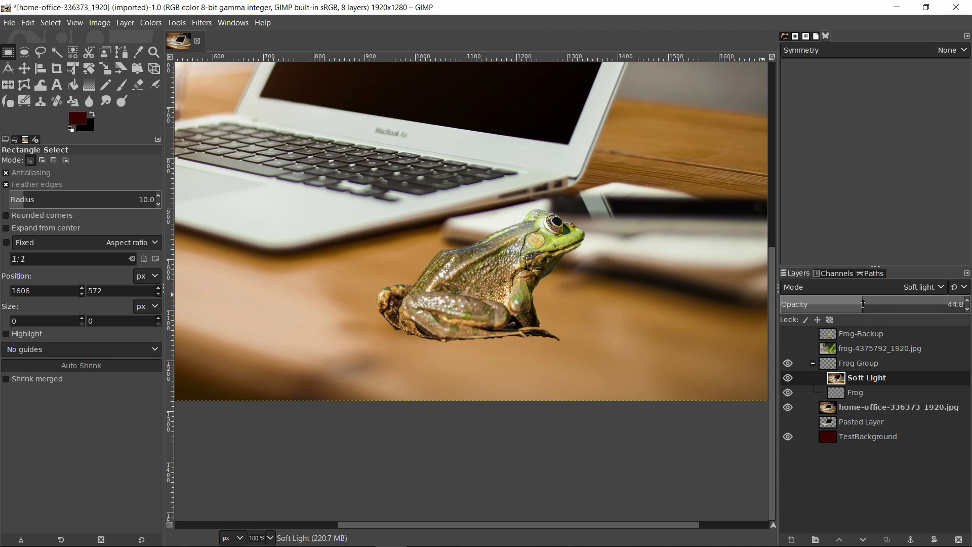
pyautogui.click(788, 378)
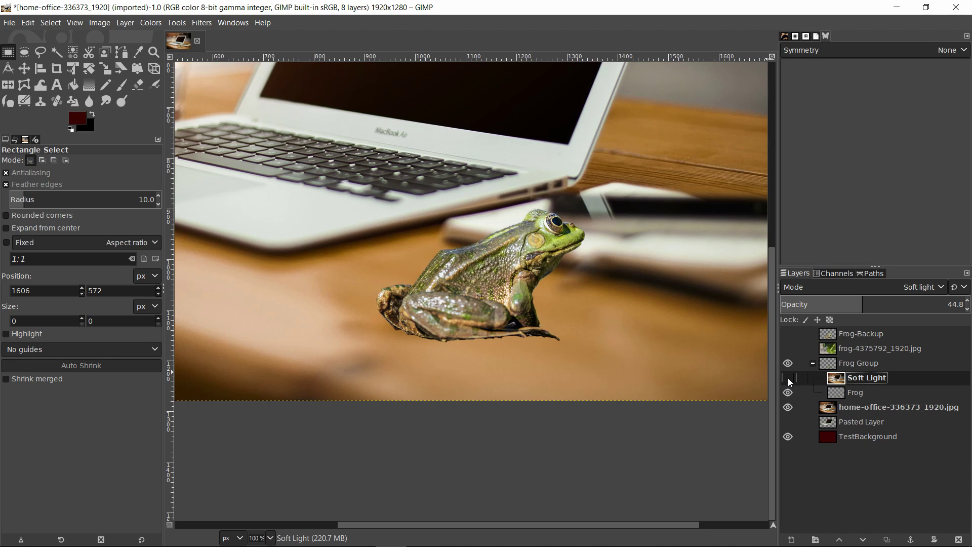
pyautogui.click(788, 378)
pyautogui.click(787, 378)
pyautogui.click(788, 378)
pyautogui.click(788, 378)
pyautogui.click(787, 378)
# - Set the Soft Light layer's opacity to 25.8 and compare the frog with the layer hidden and shown
pyautogui.scroll(-1, 487, 309)
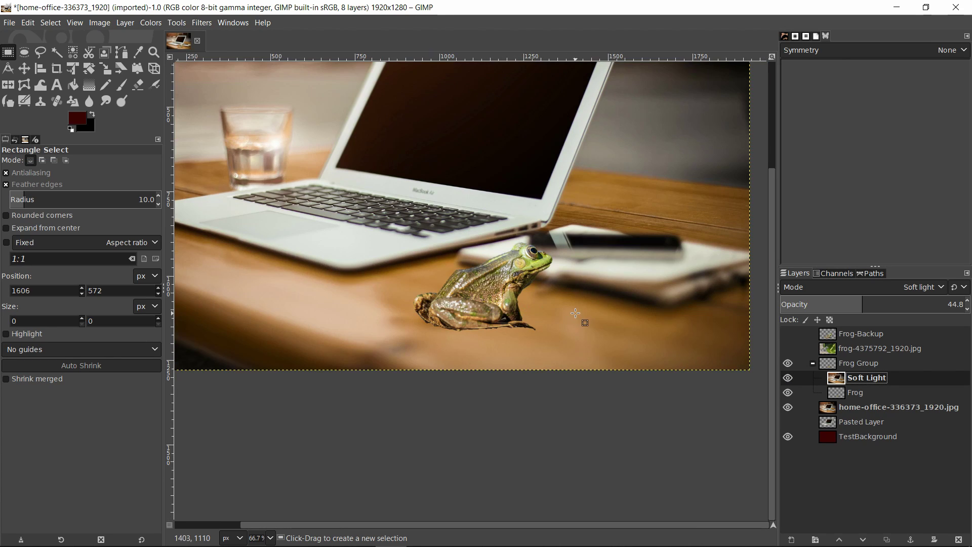
pyautogui.moveTo(542, 243); pyautogui.dragTo(579, 342)
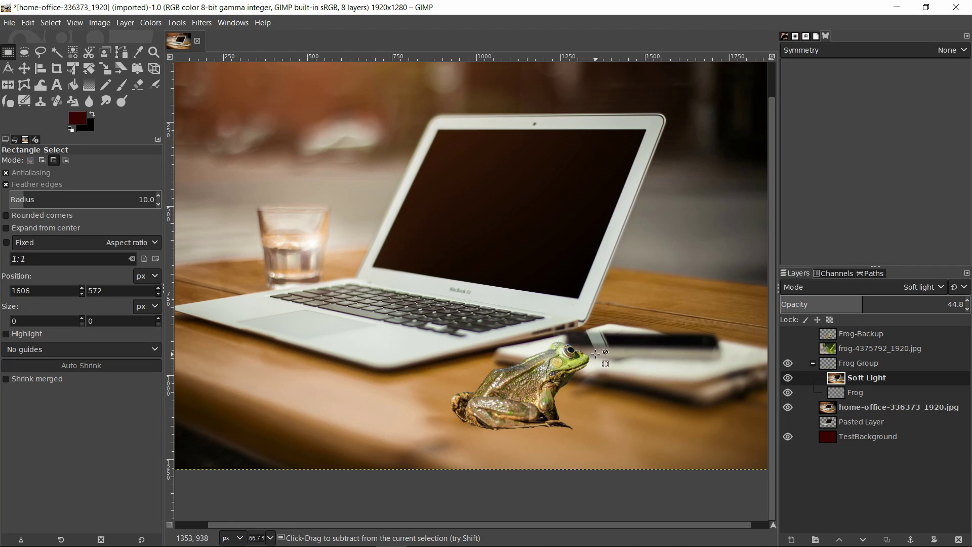
pyautogui.moveTo(624, 341); pyautogui.dragTo(596, 301)
pyautogui.moveTo(851, 306); pyautogui.dragTo(828, 307)
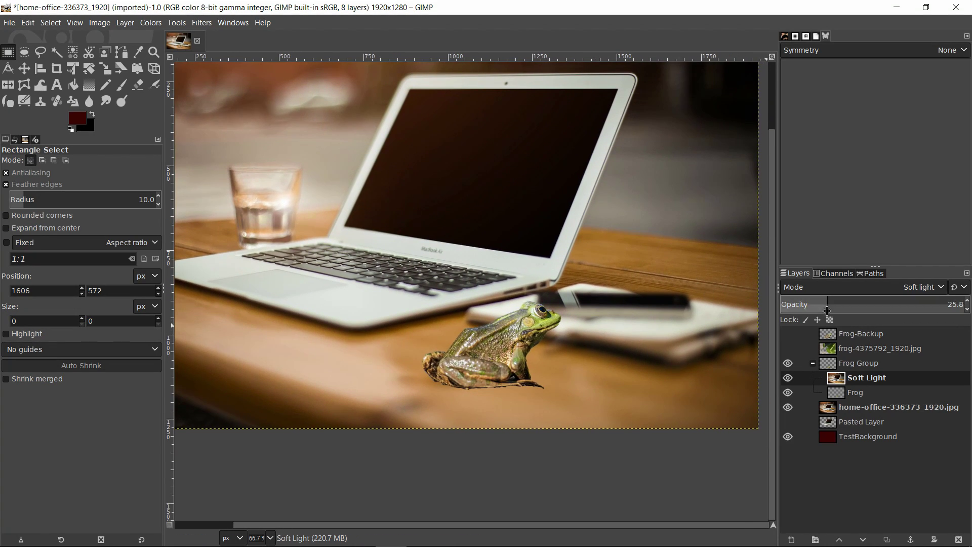
pyautogui.click(787, 378)
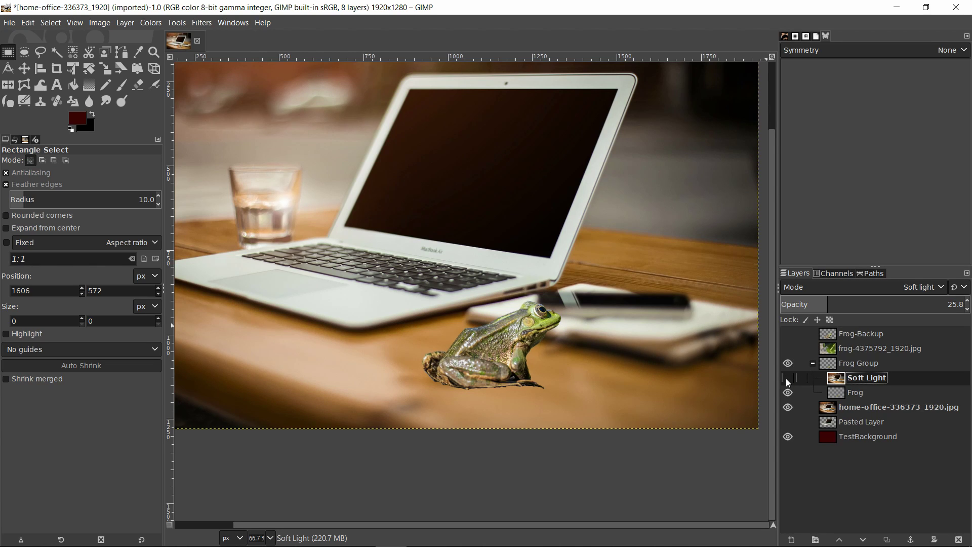
pyautogui.click(788, 379)
pyautogui.click(788, 380)
pyautogui.click(788, 380)
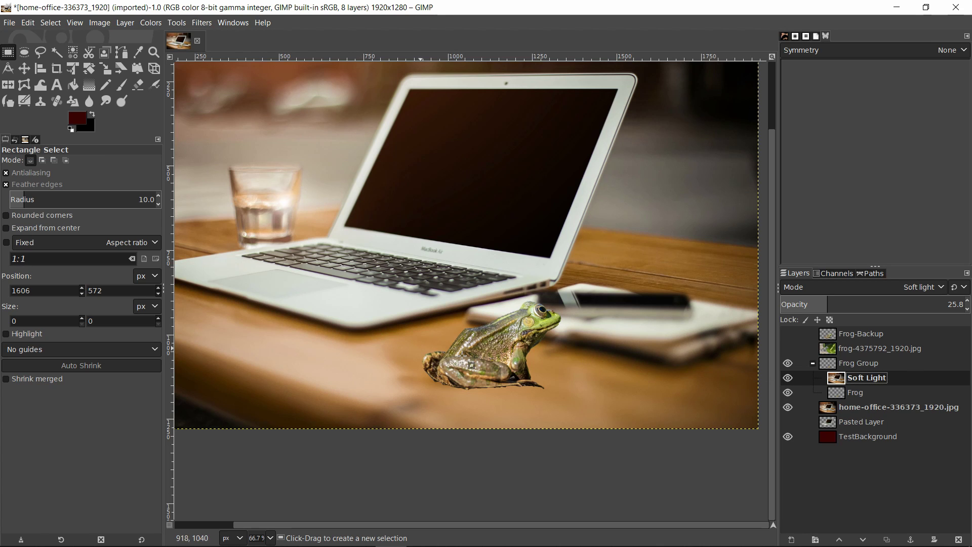
# - Examine the cut-out's lower edge around the frog's feet and belly at several magnifications
pyautogui.moveTo(630, 365); pyautogui.dragTo(649, 261)
pyautogui.scroll(3, 567, 284)
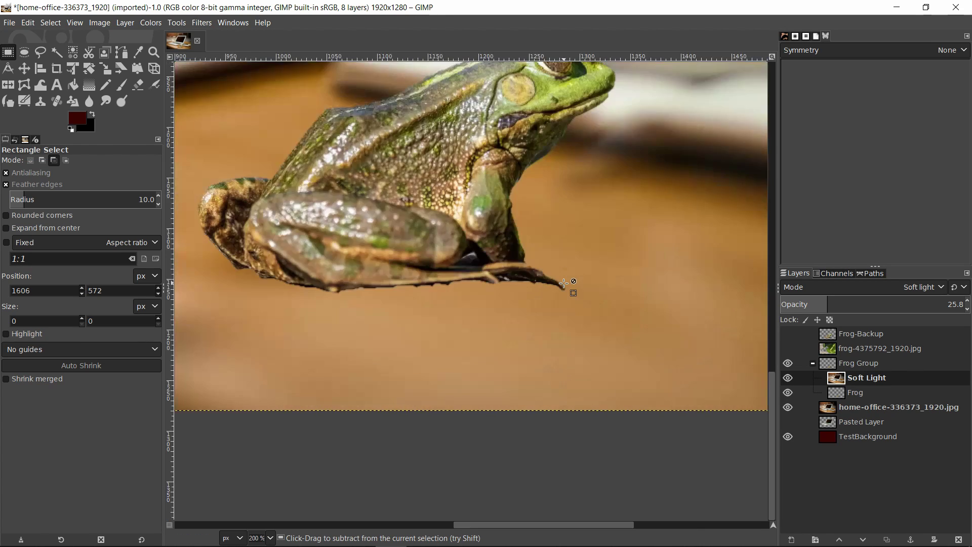
pyautogui.scroll(-3, 546, 335)
pyautogui.scroll(2, 546, 335)
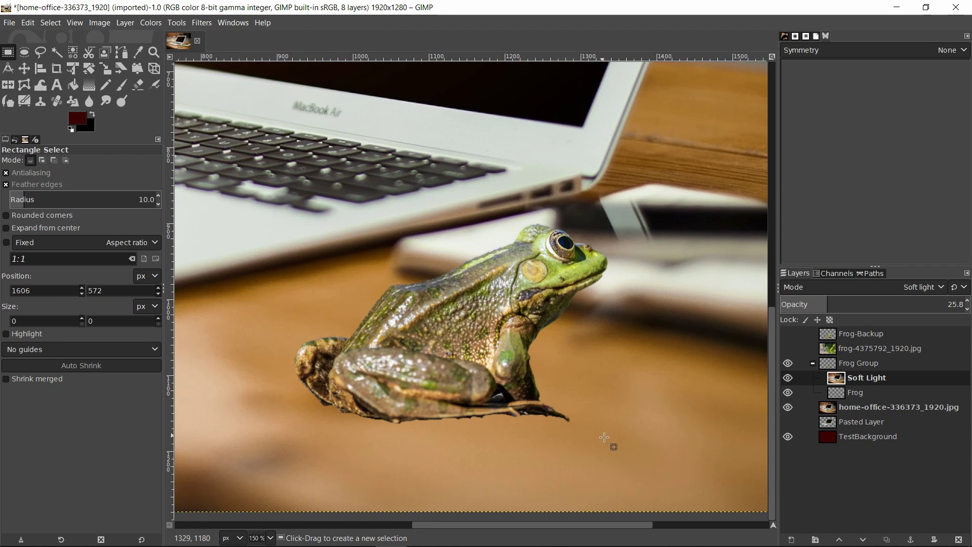
pyautogui.press('ctrl')
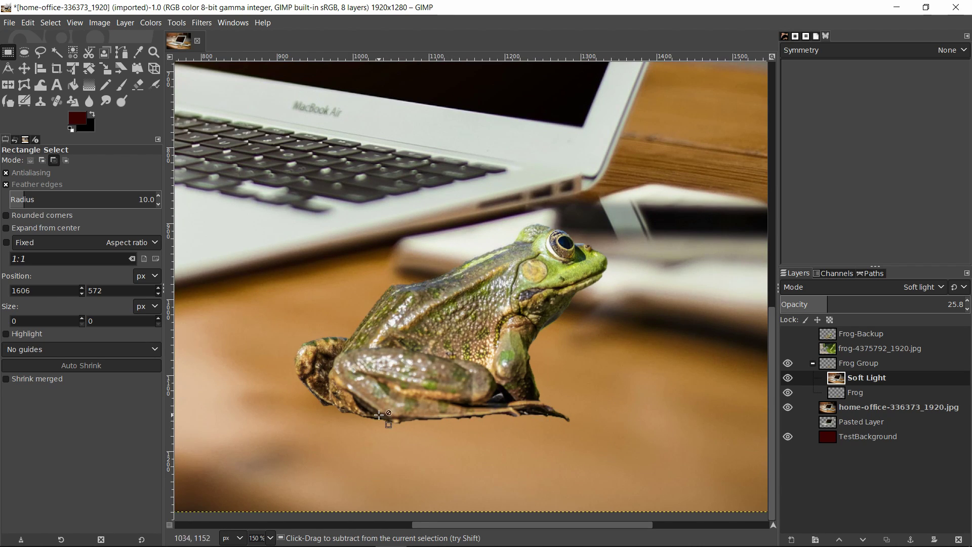
pyautogui.scroll(2, 446, 429)
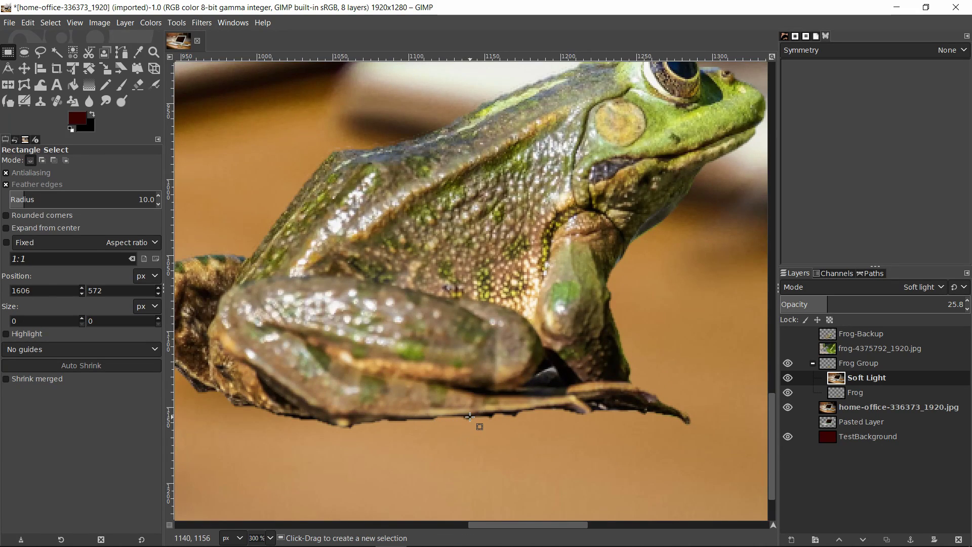
pyautogui.scroll(-2, 474, 430)
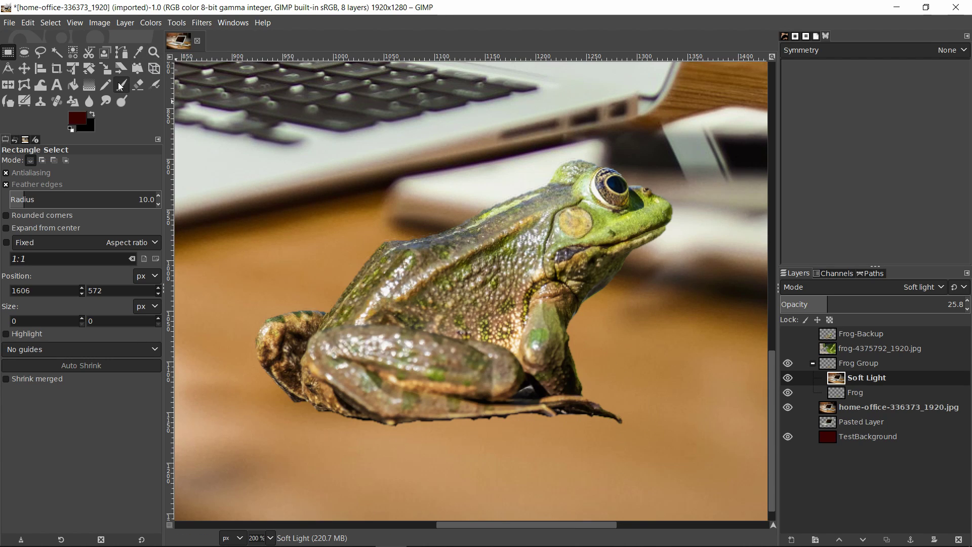
# - Add a White (full opacity) layer mask to the Frog layer
pyautogui.click(138, 84)
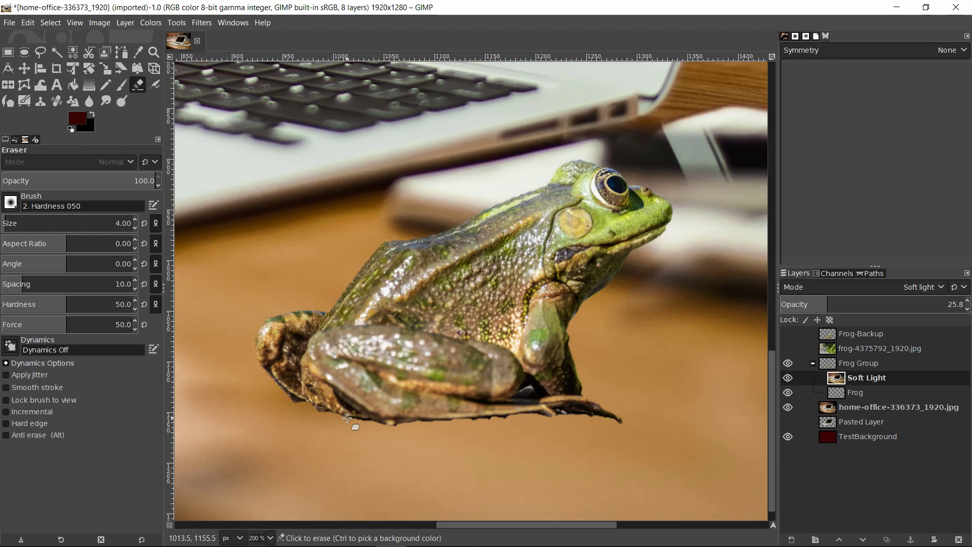
pyautogui.click(896, 390)
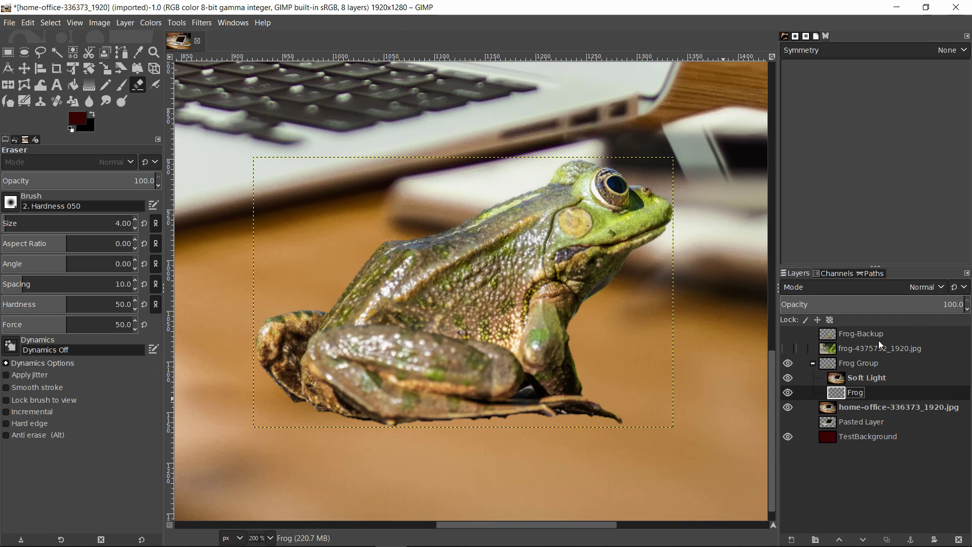
pyautogui.rightClick(865, 396)
pyautogui.click(819, 251)
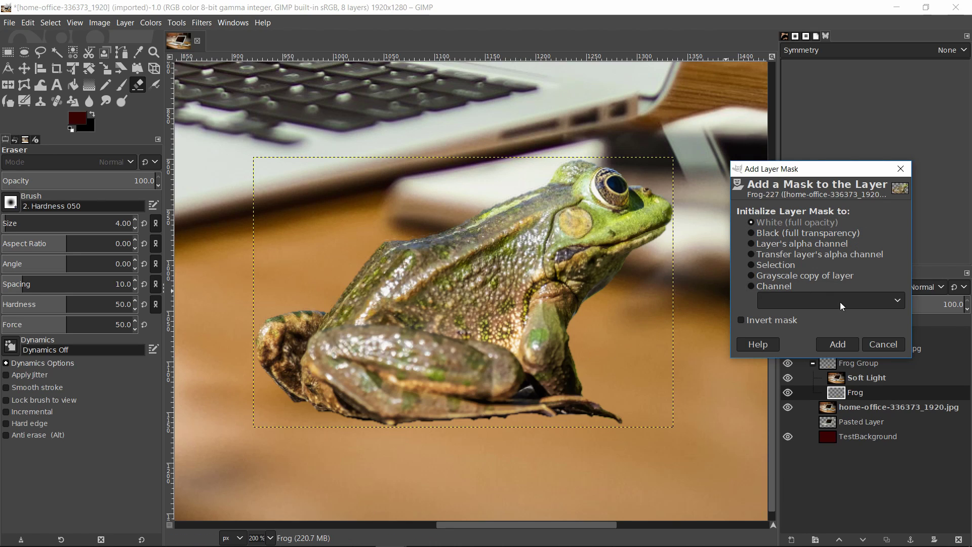
pyautogui.click(852, 343)
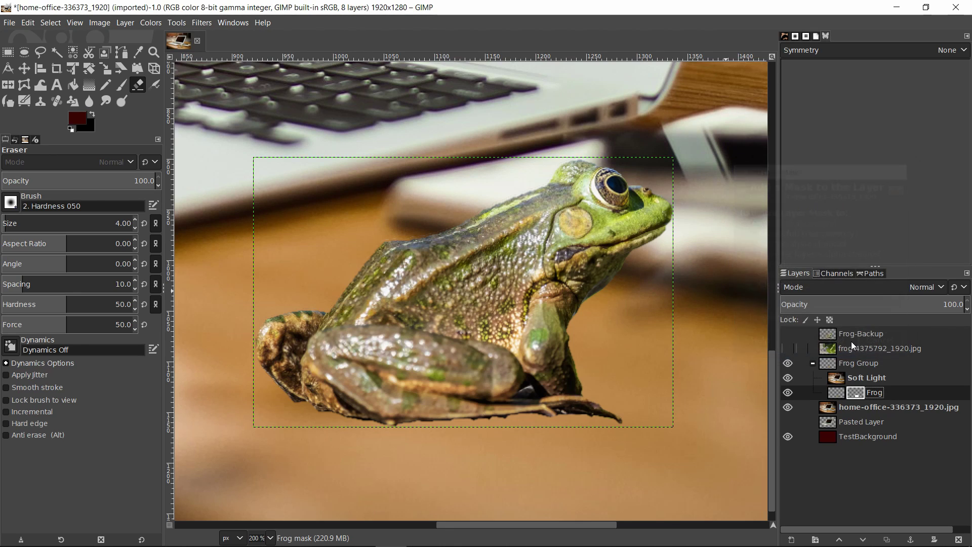
# - Switch the active target between the Frog layer and its mask, finishing with the mask selected
pyautogui.click(838, 394)
pyautogui.click(862, 394)
pyautogui.click(838, 393)
pyautogui.click(861, 393)
pyautogui.click(838, 395)
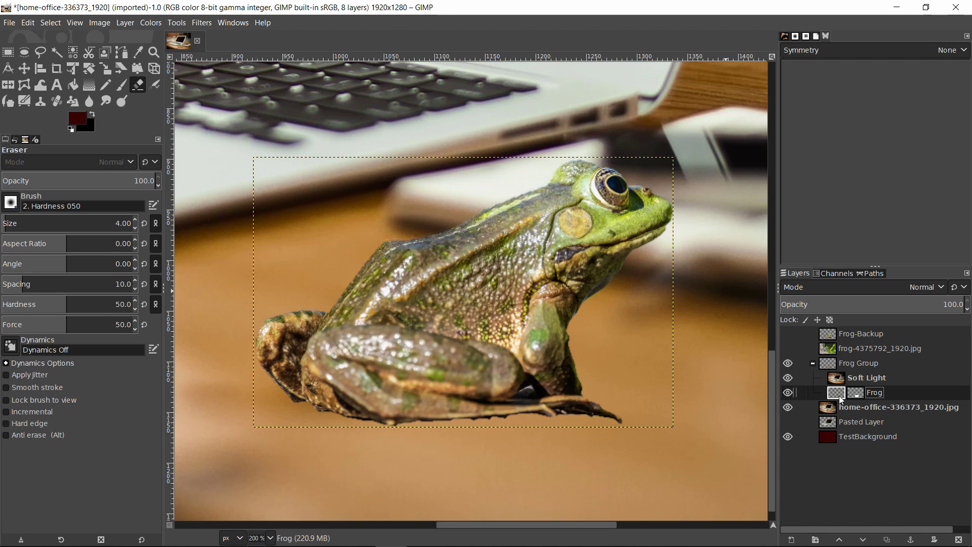
pyautogui.click(855, 394)
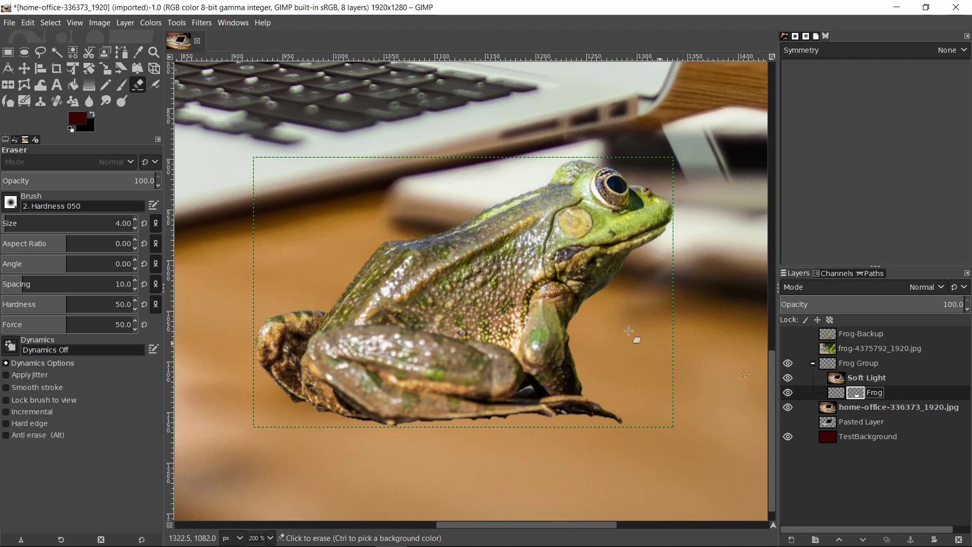
# - Paint black on the Frog mask with the size 4 Paintbrush to hide the dark fringe under the hind leg
pyautogui.press('b')
pyautogui.scroll(1, 548, 426)
pyautogui.moveTo(582, 280); pyautogui.dragTo(545, 222)
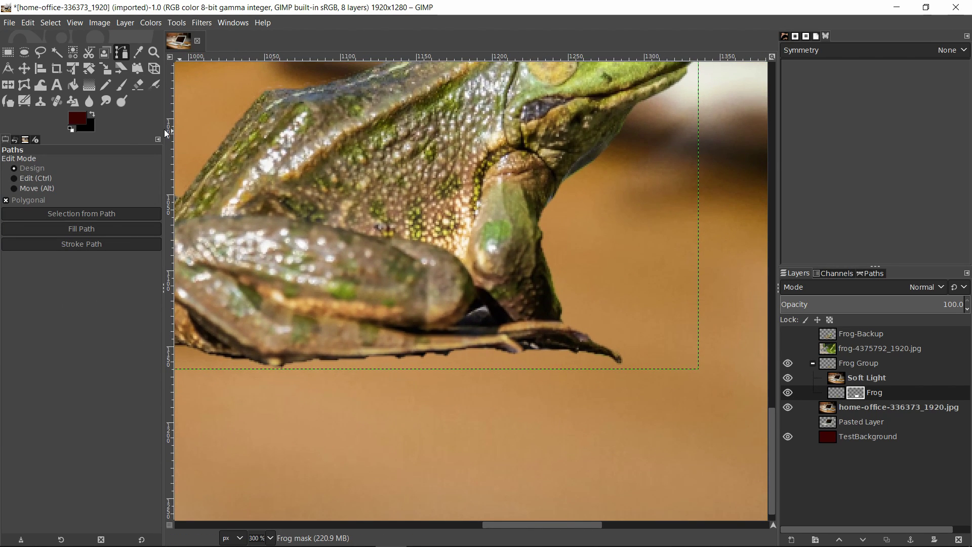
pyautogui.click(121, 85)
pyautogui.click(93, 115)
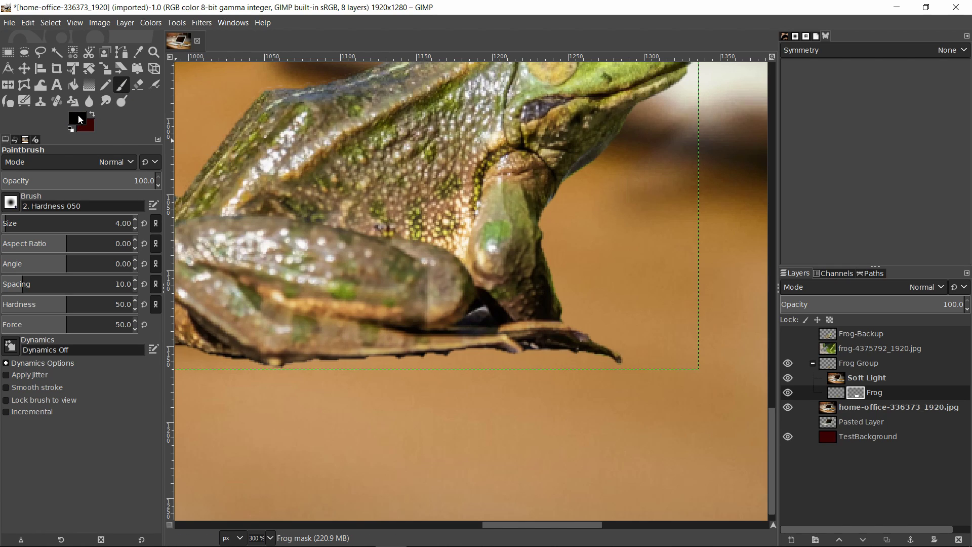
pyautogui.moveTo(526, 338); pyautogui.dragTo(548, 307)
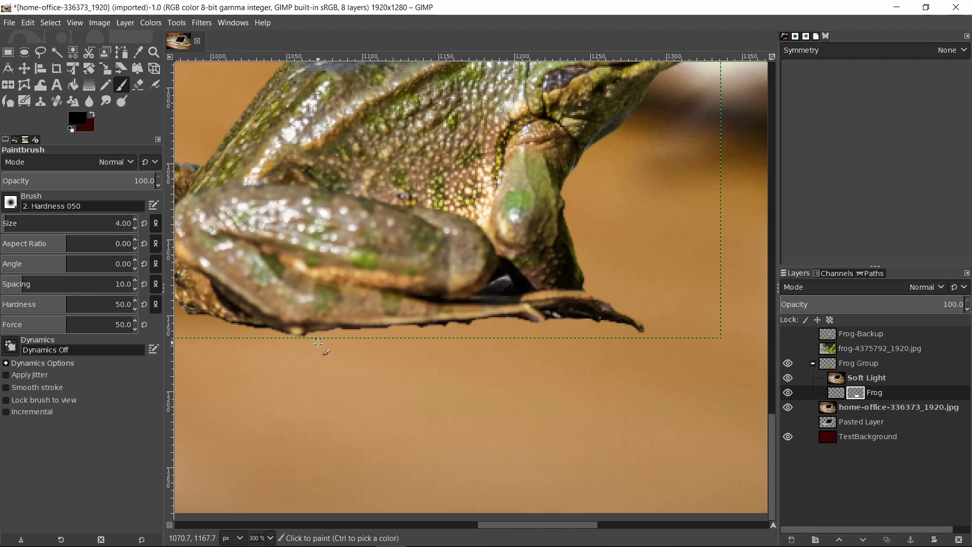
pyautogui.moveTo(359, 339); pyautogui.dragTo(435, 354)
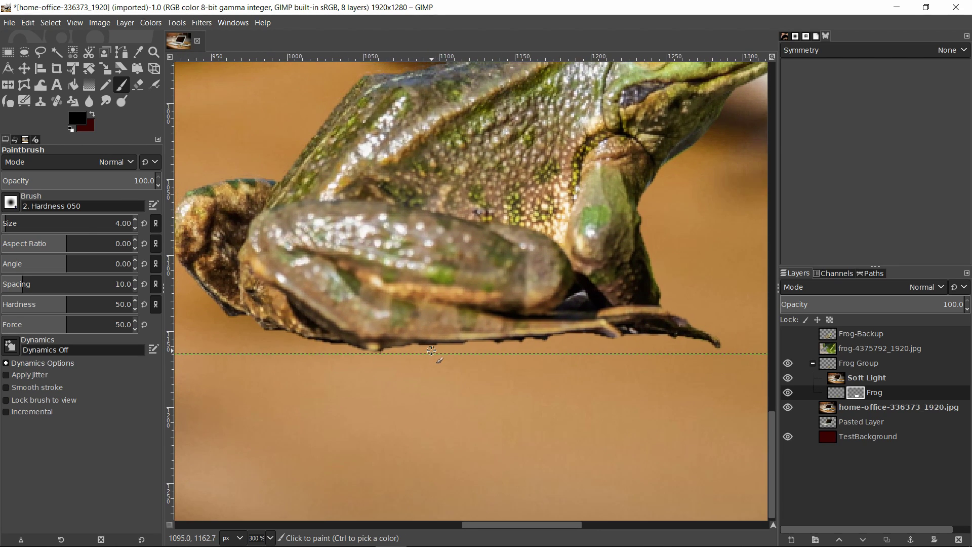
pyautogui.scroll(3, 291, 349)
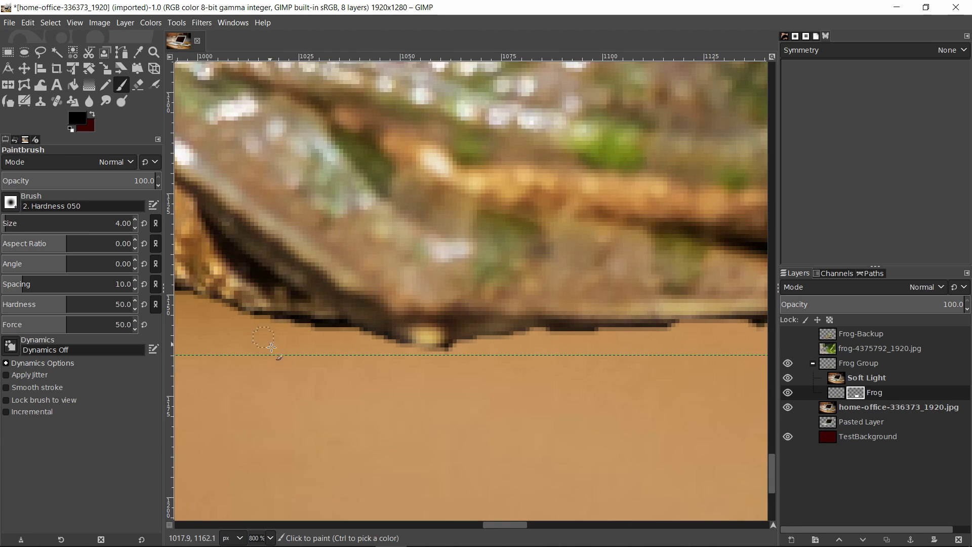
pyautogui.moveTo(309, 329); pyautogui.dragTo(405, 343)
pyautogui.moveTo(552, 329)
pyautogui.mouseDown()
pyautogui.moveTo(569, 341)
pyautogui.moveTo(614, 340)
pyautogui.moveTo(584, 331)
pyautogui.moveTo(688, 341)
pyautogui.mouseUp()
pyautogui.moveTo(598, 335)
pyautogui.mouseDown()
pyautogui.moveTo(678, 341)
pyautogui.moveTo(686, 332)
pyautogui.mouseUp()
# - Continue masking out the ragged dark bits along the frog's underside toward the front foot
pyautogui.hscroll(5, 562, 342)
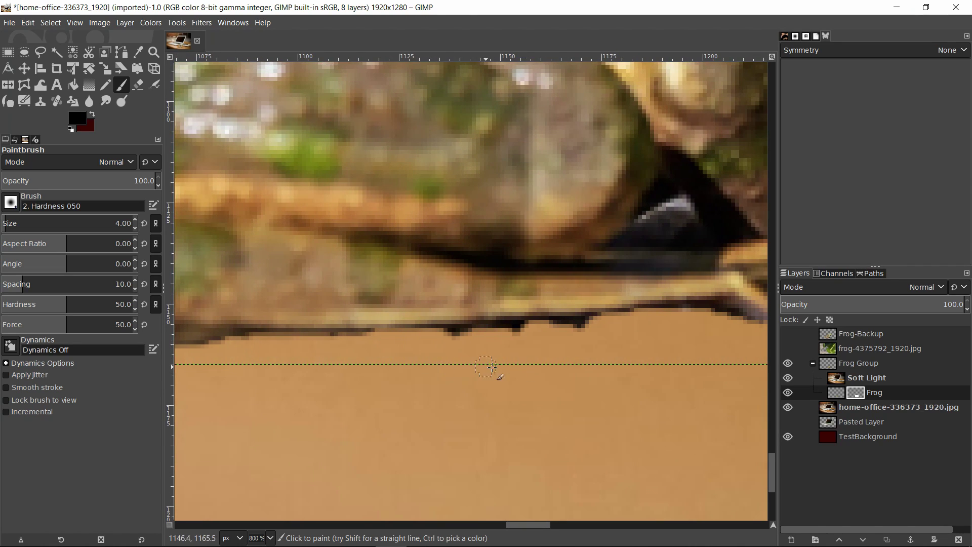
pyautogui.moveTo(461, 342)
pyautogui.mouseDown()
pyautogui.moveTo(599, 320)
pyautogui.moveTo(508, 337)
pyautogui.mouseUp()
pyautogui.moveTo(652, 323)
pyautogui.mouseDown()
pyautogui.moveTo(491, 339)
pyautogui.moveTo(527, 325)
pyautogui.moveTo(582, 332)
pyautogui.moveTo(299, 332)
pyautogui.mouseUp()
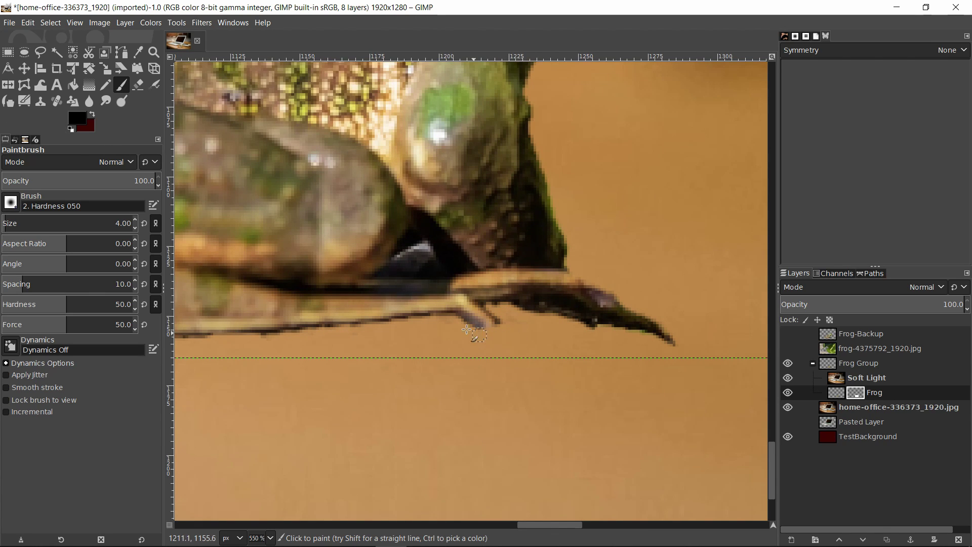
# - Set the foreground colour to white (ffffff) and touch up the Frog mask around the small toe tips below the front leg, undoing the first stroke
pyautogui.click(81, 119)
pyautogui.click(371, 252)
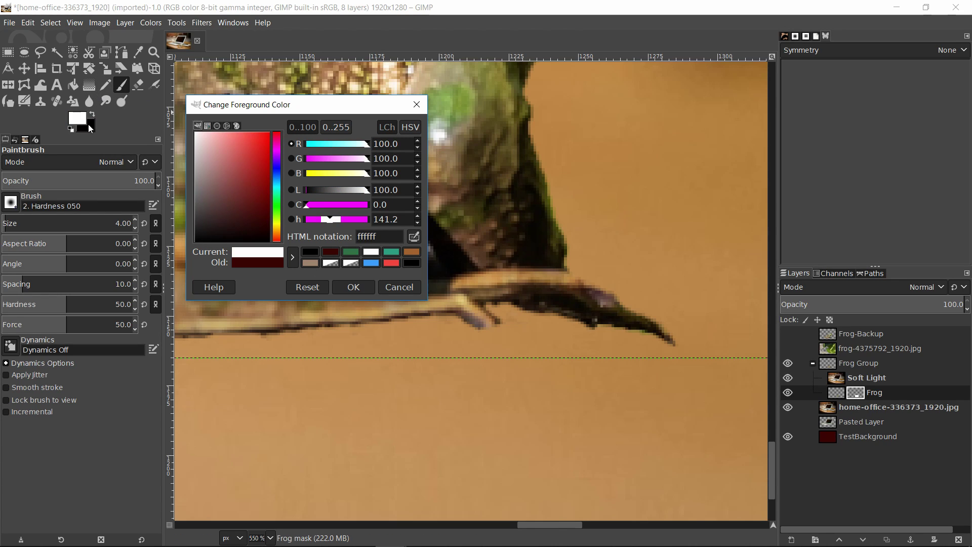
pyautogui.click(364, 288)
pyautogui.scroll(3, 490, 341)
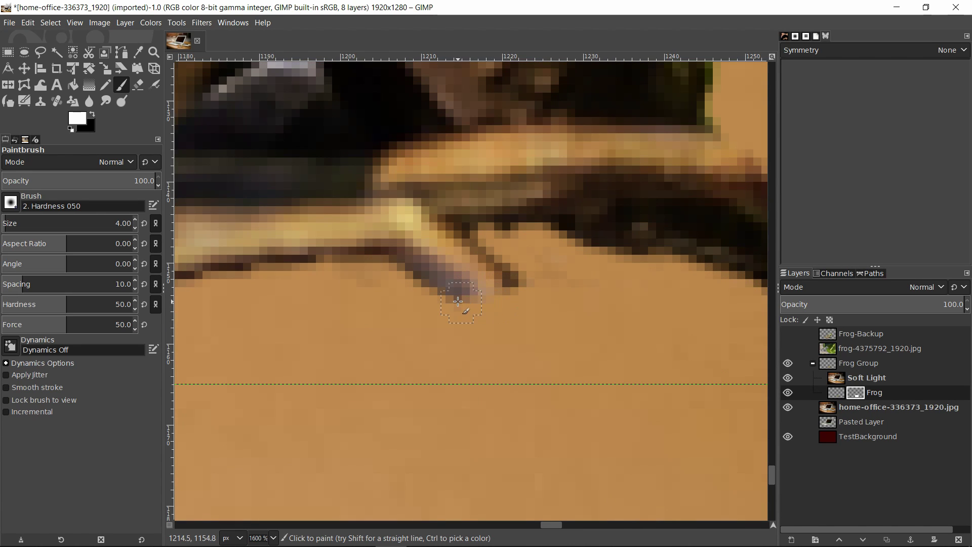
pyautogui.scroll(-2, 502, 296)
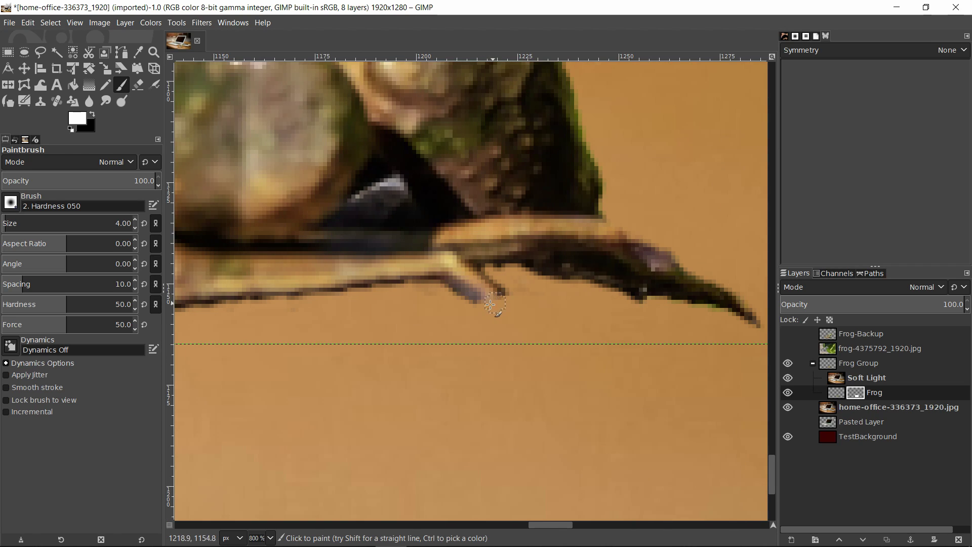
pyautogui.scroll(2, 494, 296)
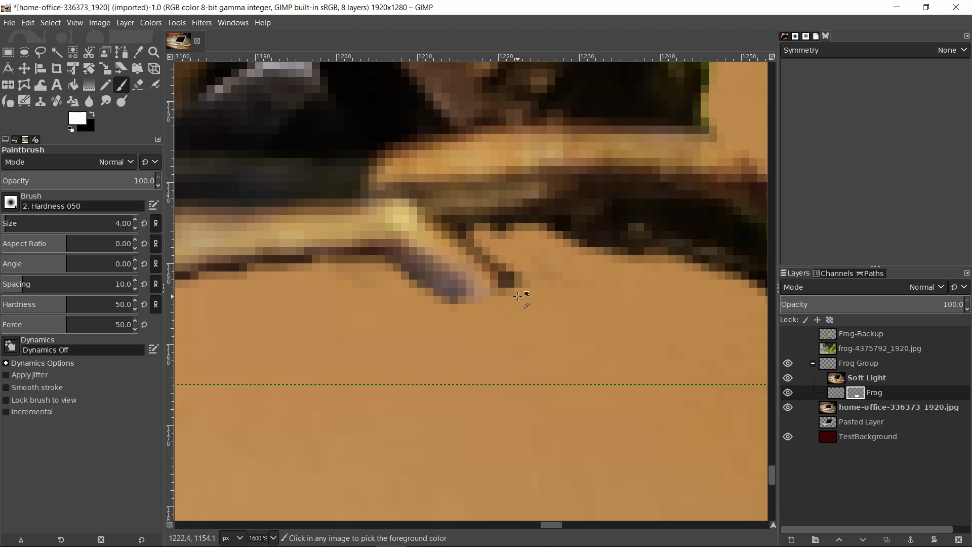
pyautogui.hscroll(3, 482, 294)
pyautogui.moveTo(427, 228)
pyautogui.mouseDown()
pyautogui.moveTo(576, 263)
pyautogui.moveTo(390, 219)
pyautogui.moveTo(369, 237)
pyautogui.moveTo(509, 246)
pyautogui.moveTo(593, 272)
pyautogui.moveTo(367, 236)
pyautogui.moveTo(538, 262)
pyautogui.moveTo(617, 288)
pyautogui.moveTo(396, 243)
pyautogui.moveTo(607, 272)
pyautogui.moveTo(641, 289)
pyautogui.moveTo(419, 241)
pyautogui.mouseUp()
pyautogui.hotkey('ctrl', 'z')
pyautogui.moveTo(372, 284)
pyautogui.mouseDown()
pyautogui.moveTo(388, 303)
pyautogui.moveTo(365, 303)
pyautogui.moveTo(390, 294)
pyautogui.mouseUp()
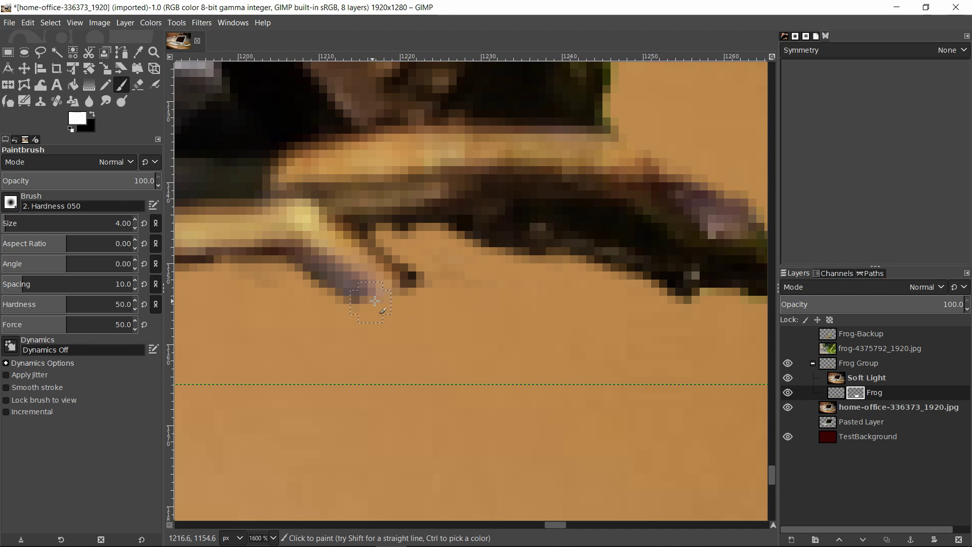
pyautogui.scroll(-2, 400, 299)
pyautogui.scroll(-5, 506, 327)
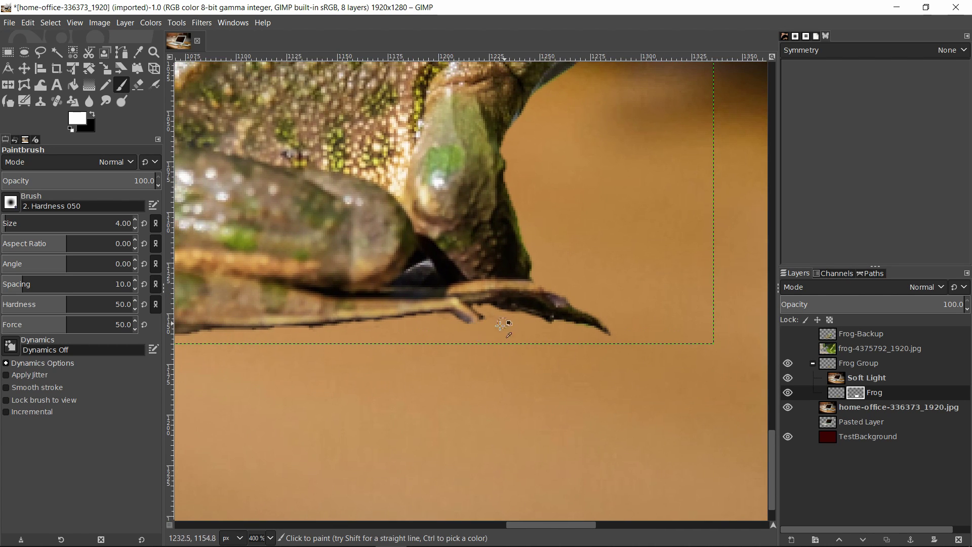
# - Examine the masked edge under the frog's front foot up close and check the whole composite
pyautogui.scroll(8, 506, 337)
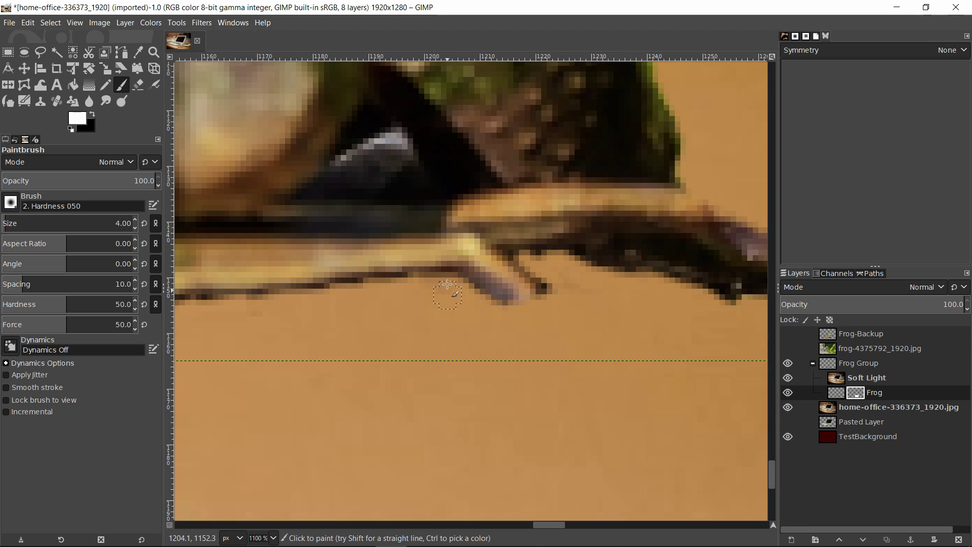
pyautogui.moveTo(447, 279); pyautogui.dragTo(383, 281)
pyautogui.keyDown('ctrl'); pyautogui.scroll(-3, 598, 297); pyautogui.keyUp('ctrl')
pyautogui.keyDown('ctrl'); pyautogui.scroll(-6, 598, 297); pyautogui.keyUp('ctrl')
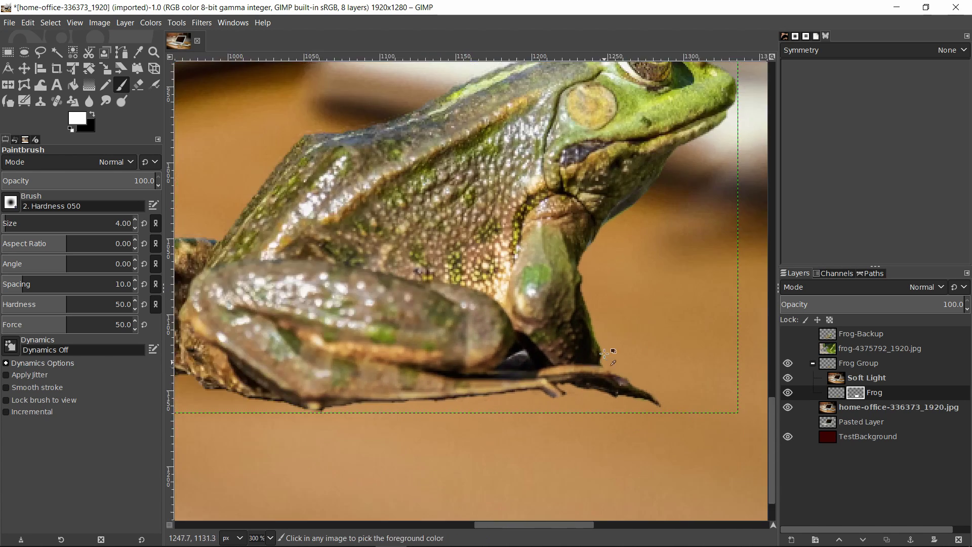
pyautogui.press('r')
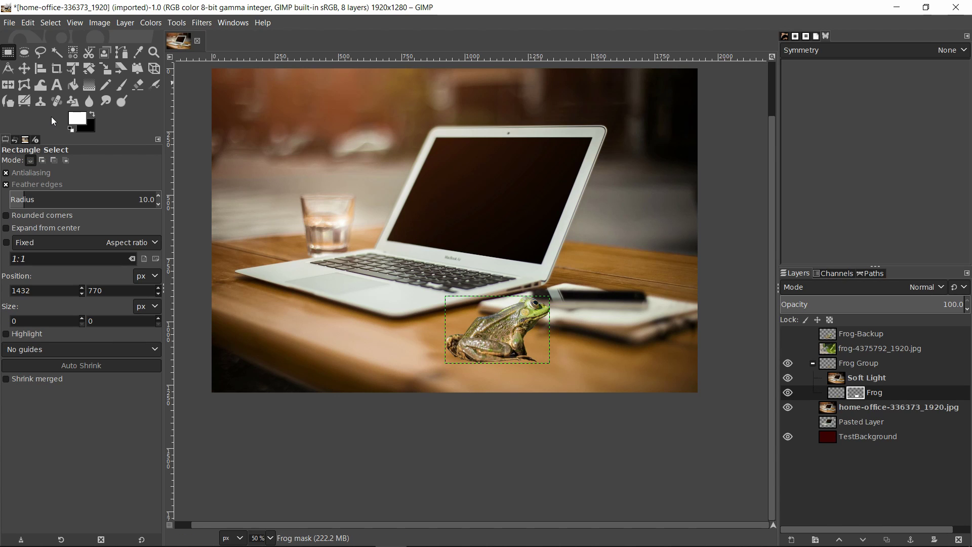
pyautogui.moveTo(215, 128); pyautogui.dragTo(219, 146)
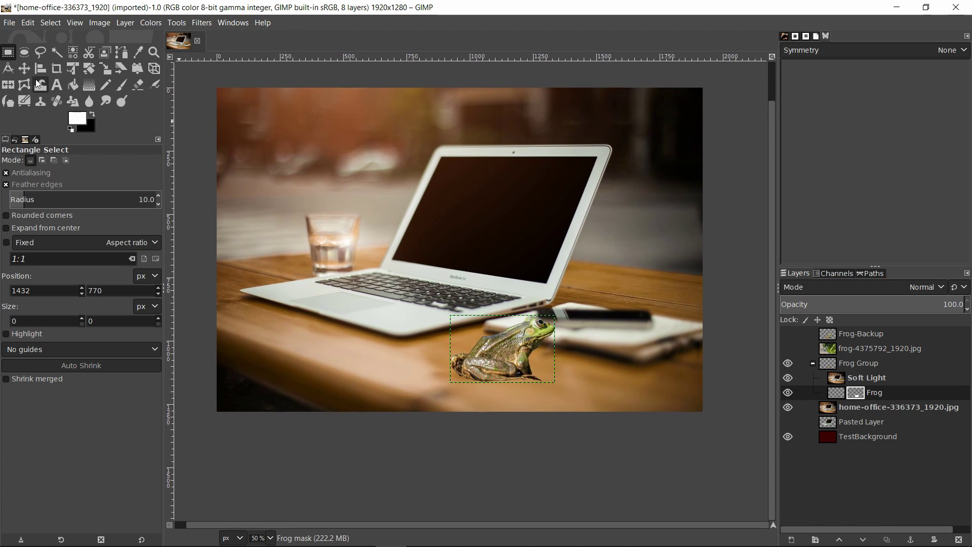
# - Activate the Text tool and browse the fonts offered in its options
pyautogui.click(56, 85)
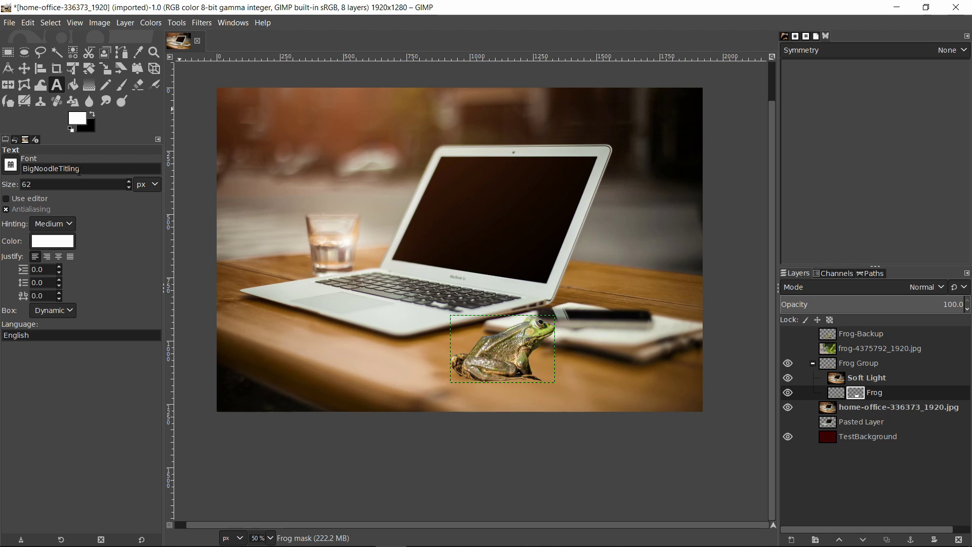
pyautogui.moveTo(97, 171); pyautogui.dragTo(21, 178)
pyautogui.click(9, 166)
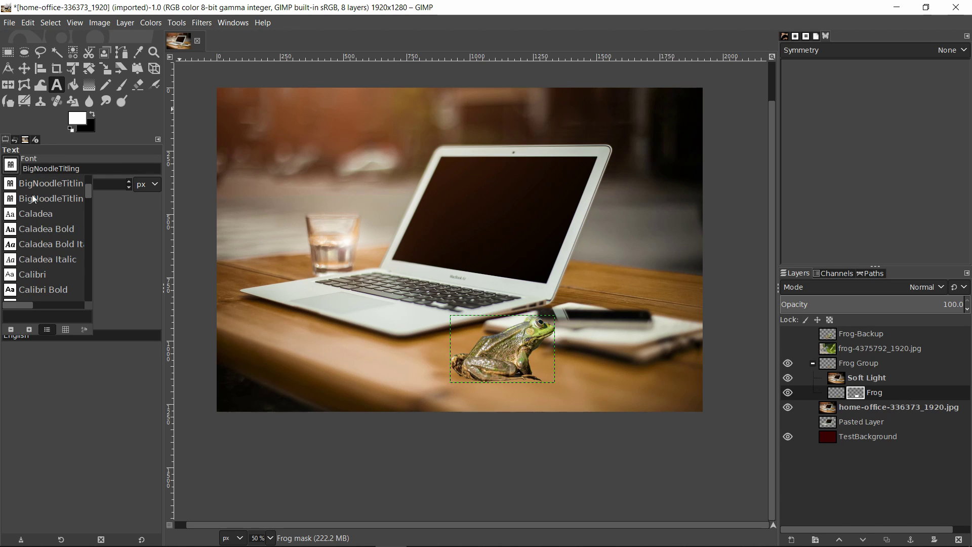
pyautogui.scroll(3, 36, 200)
pyautogui.scroll(-10, 77, 201)
pyautogui.scroll(-5, 66, 203)
pyautogui.click(133, 214)
# - Browse the full list of installed fonts around BigNoodleTitling
pyautogui.click(806, 37)
pyautogui.click(815, 47)
pyautogui.scroll(-20, 838, 140)
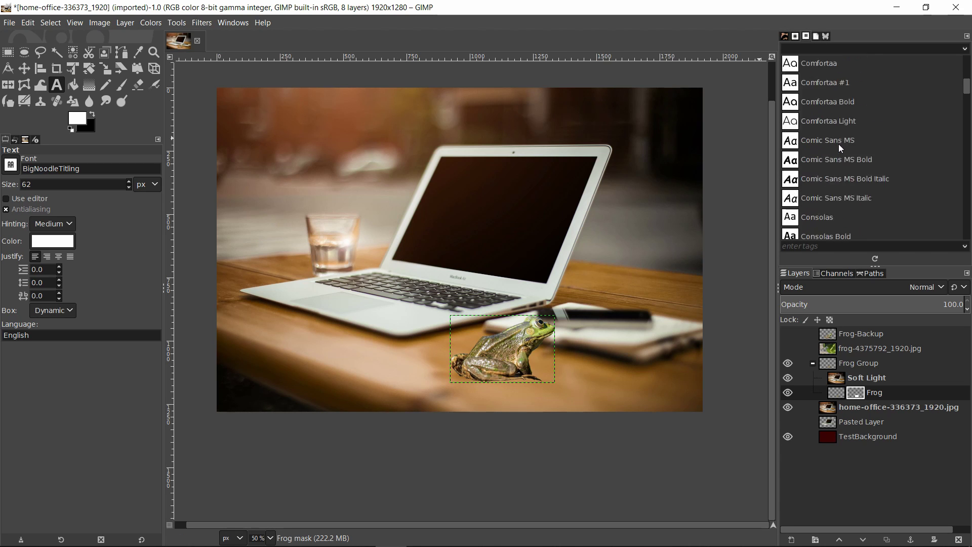
pyautogui.scroll(20, 840, 146)
pyautogui.scroll(5, 846, 149)
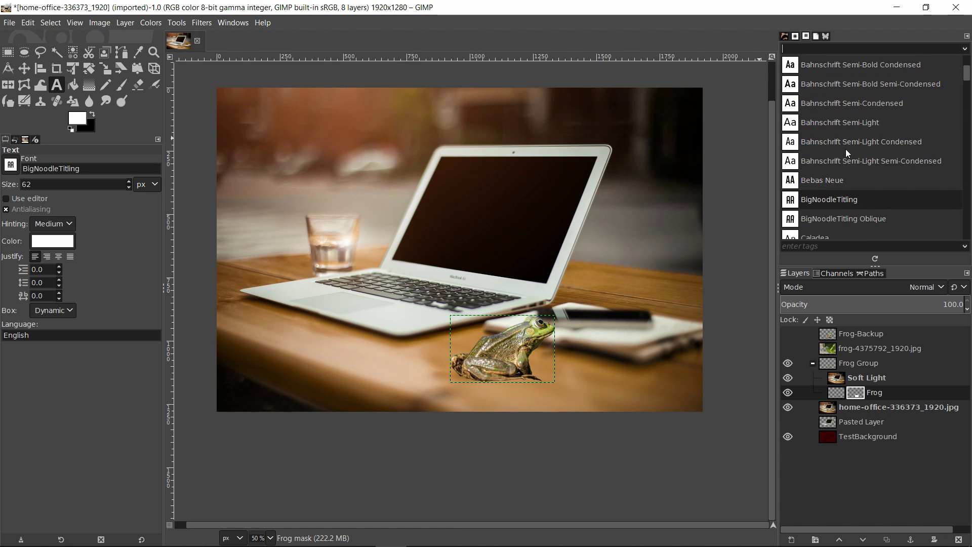
pyautogui.scroll(-2, 861, 198)
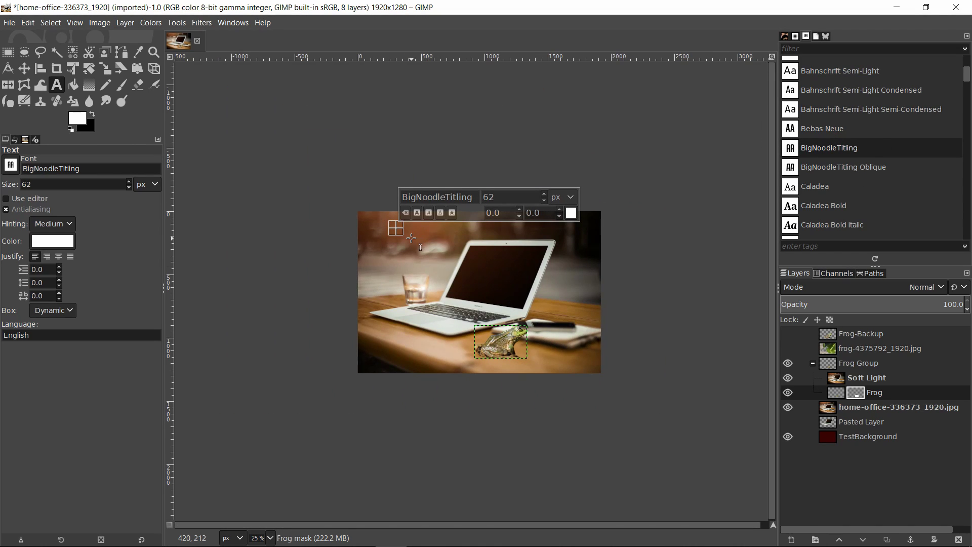
# - Place the text "GIMP TUtorial" in the photo's upper area beside the laptop screen and enlarge its text box into a fixed frame
pyautogui.click(411, 237)
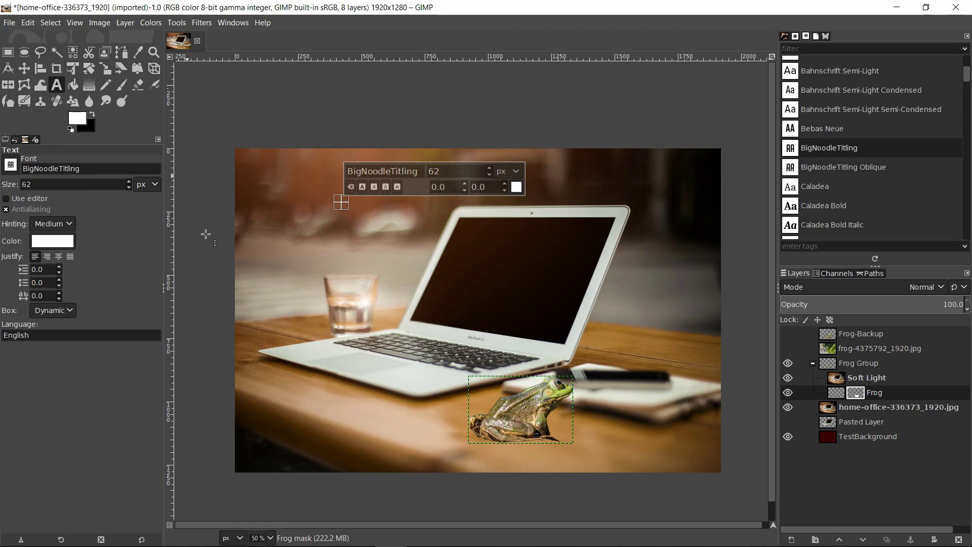
pyautogui.moveTo(325, 132); pyautogui.dragTo(373, 160)
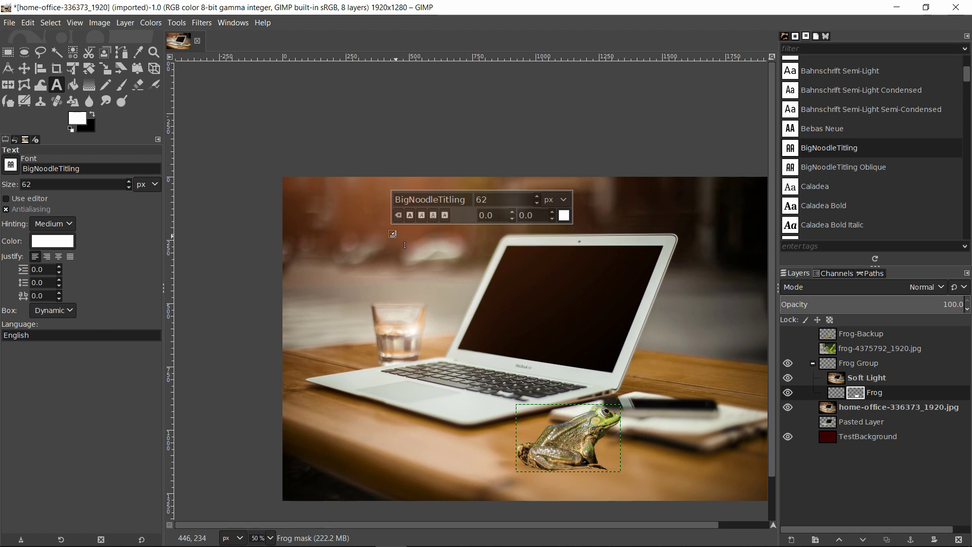
pyautogui.click(405, 245)
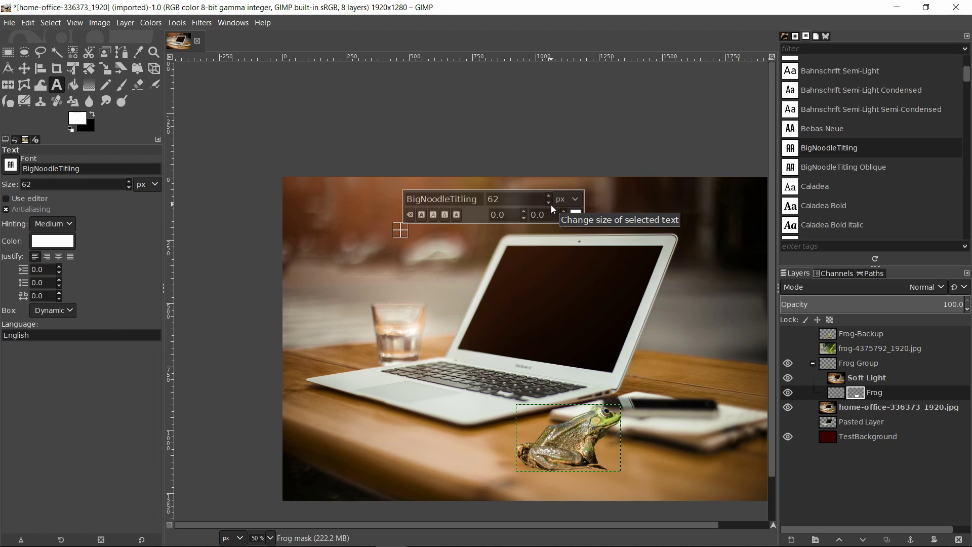
pyautogui.write('GIMP TUtorial')
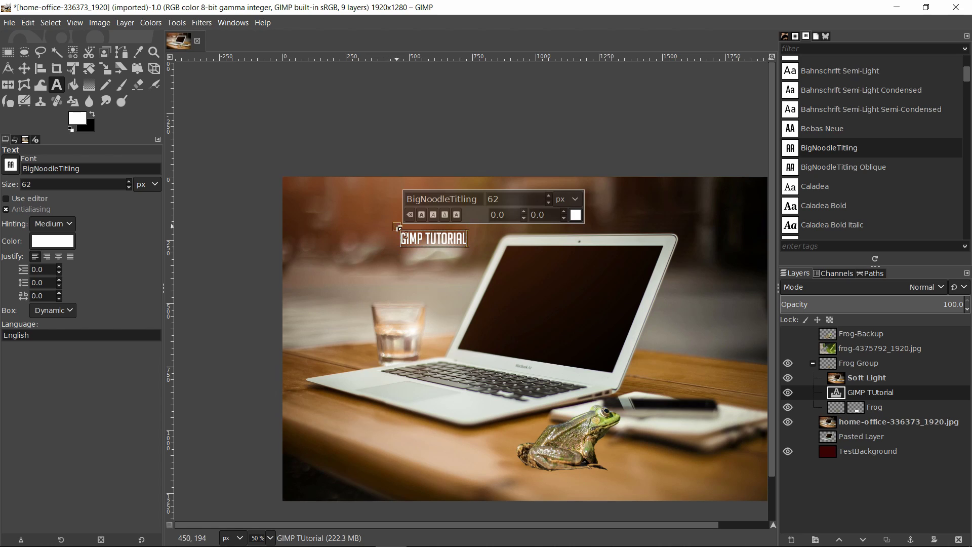
pyautogui.moveTo(467, 247); pyautogui.dragTo(516, 276)
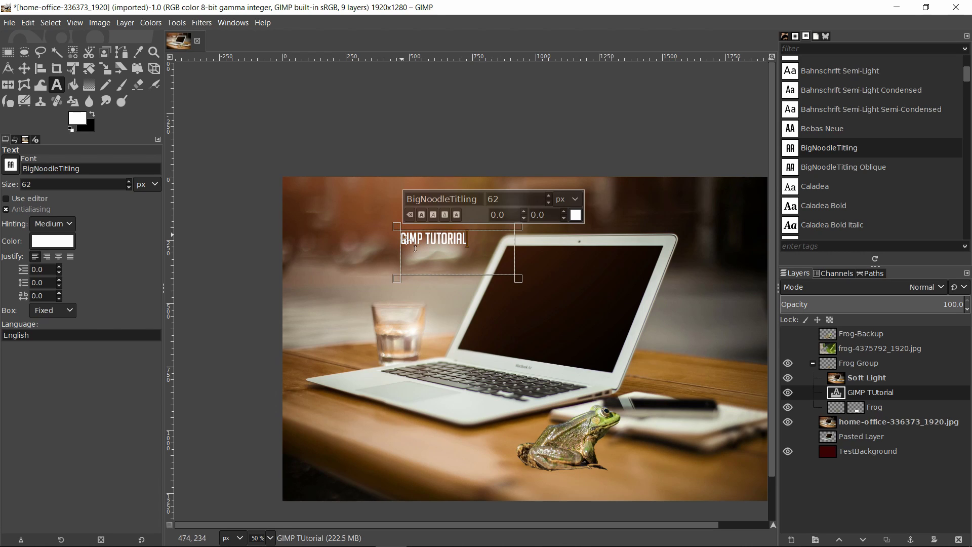
pyautogui.moveTo(502, 240); pyautogui.dragTo(466, 264)
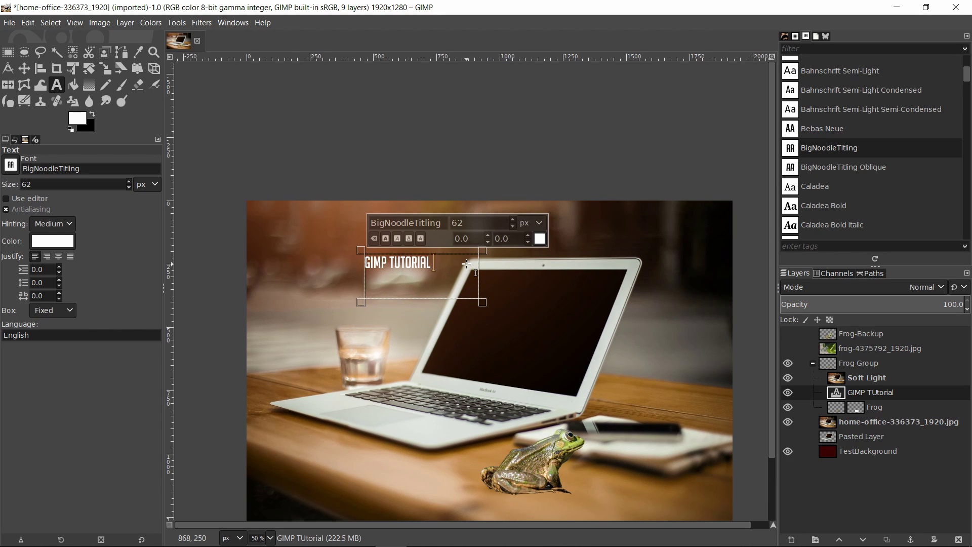
# - Try line wrapping in the fixed text box with a run of filler d letters, and delete them again
pyautogui.write('dddddddd')
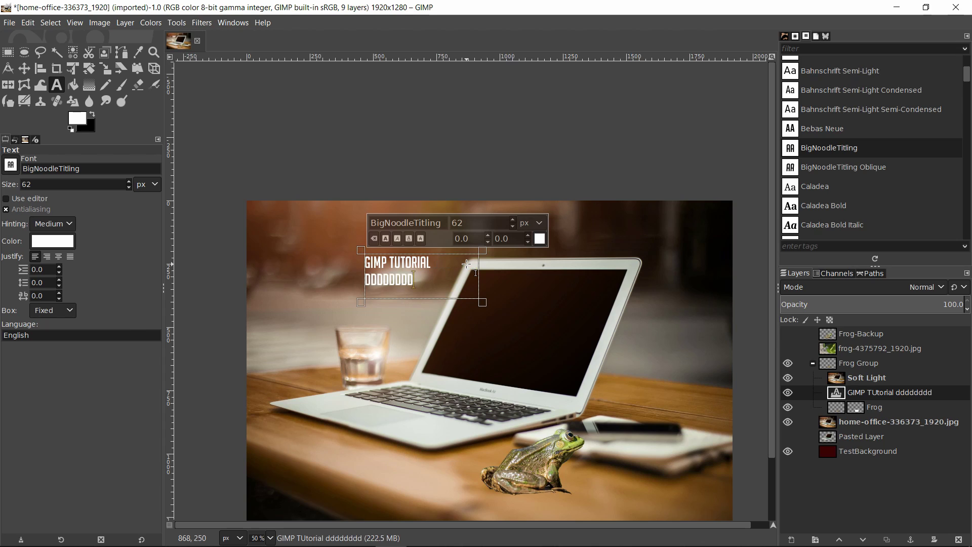
pyautogui.write('dddddddd')
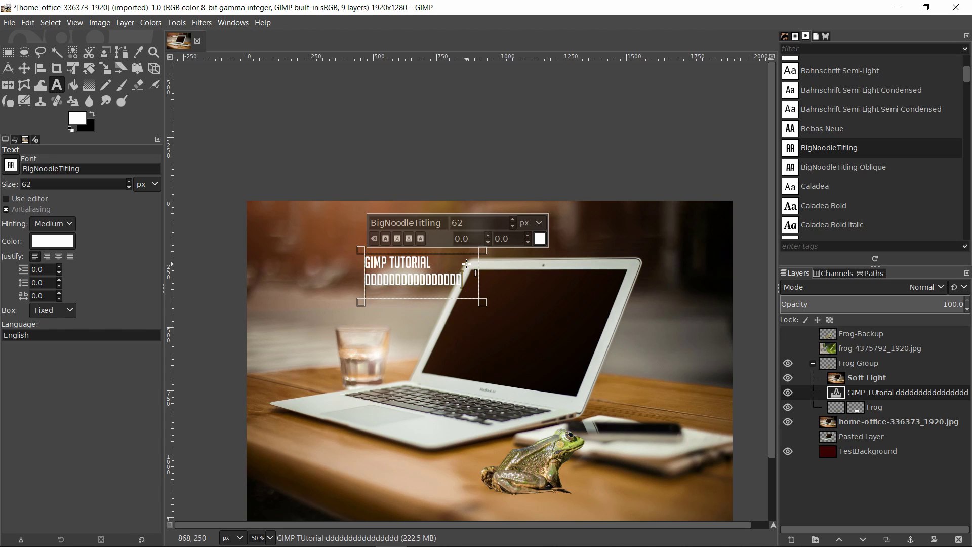
pyautogui.press('BackSpace')
pyautogui.press('BackSpace')
pyautogui.press('BackSpace')
pyautogui.press('BackSpace')
pyautogui.press('BackSpace')
pyautogui.press('BackSpace')
pyautogui.press('BackSpace')
pyautogui.press('BackSpace')
pyautogui.press('BackSpace')
pyautogui.press('BackSpace')
pyautogui.press('BackSpace')
pyautogui.press('BackSpace')
pyautogui.press('BackSpace')
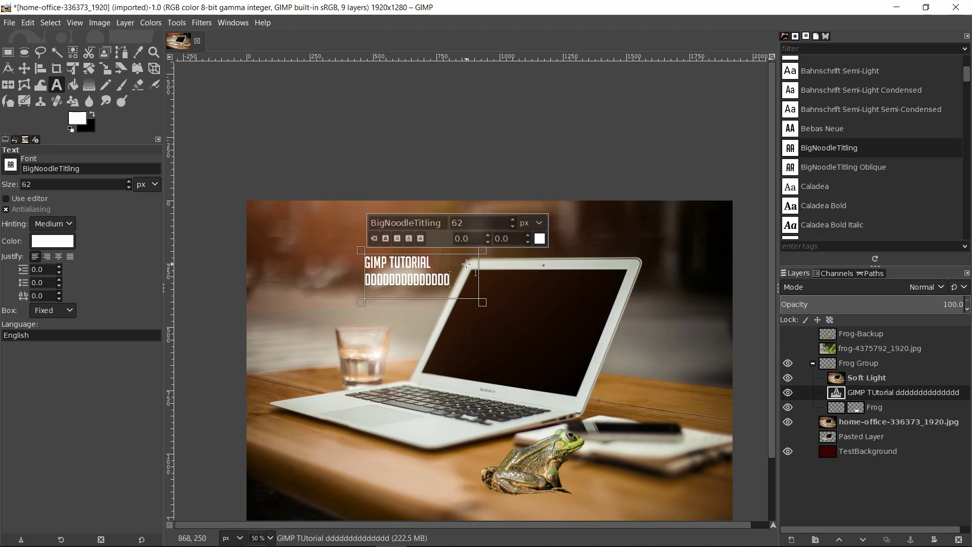
pyautogui.press('BackSpace')
pyautogui.press('BackSpace')
pyautogui.press('BackSpace')
pyautogui.press('BackSpace')
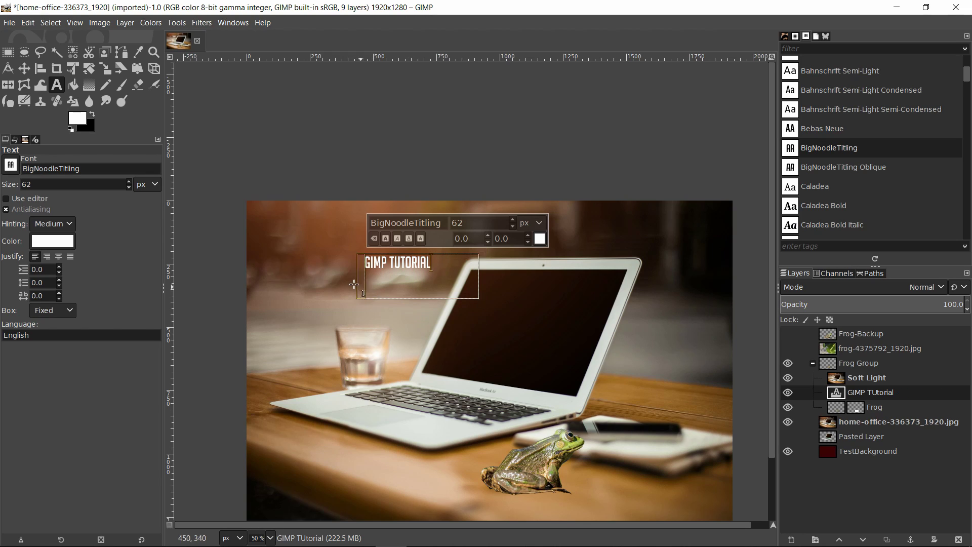
# - Resize the text box slightly and centre-justify the title inside it
pyautogui.moveTo(364, 285); pyautogui.dragTo(381, 309)
pyautogui.moveTo(410, 252); pyautogui.dragTo(329, 248)
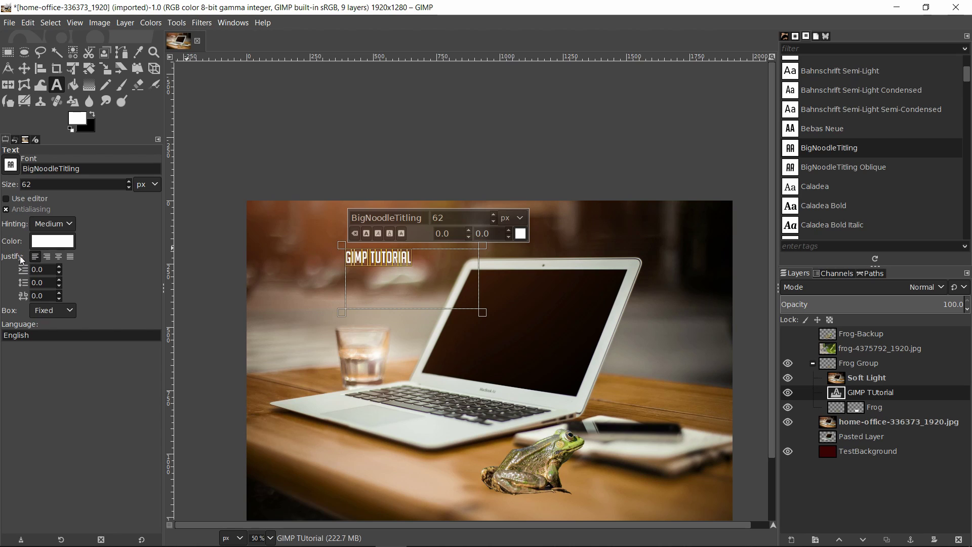
pyautogui.click(58, 256)
pyautogui.click(456, 276)
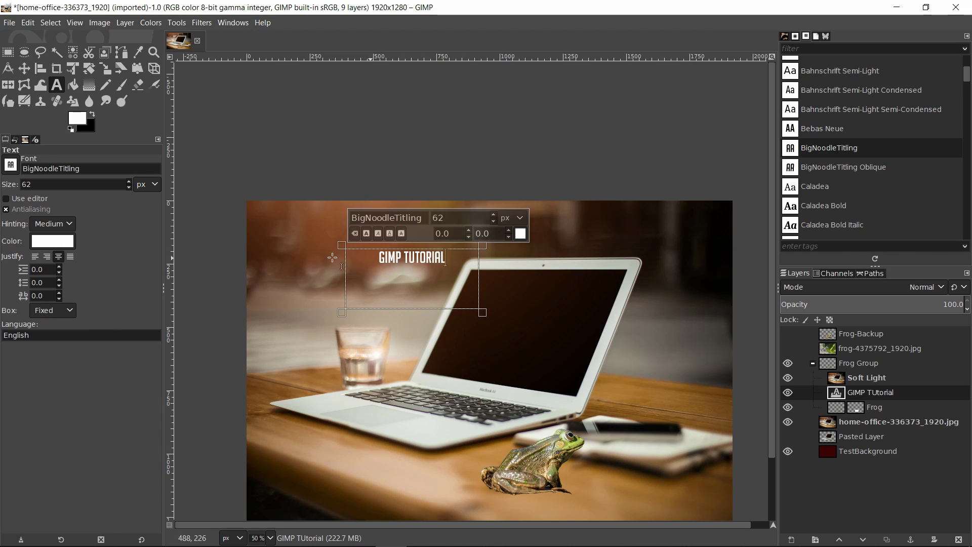
# - Try the Dynamic text box with filler text on the same line and on a second line, undoing both additions
pyautogui.click(48, 310)
pyautogui.click(45, 323)
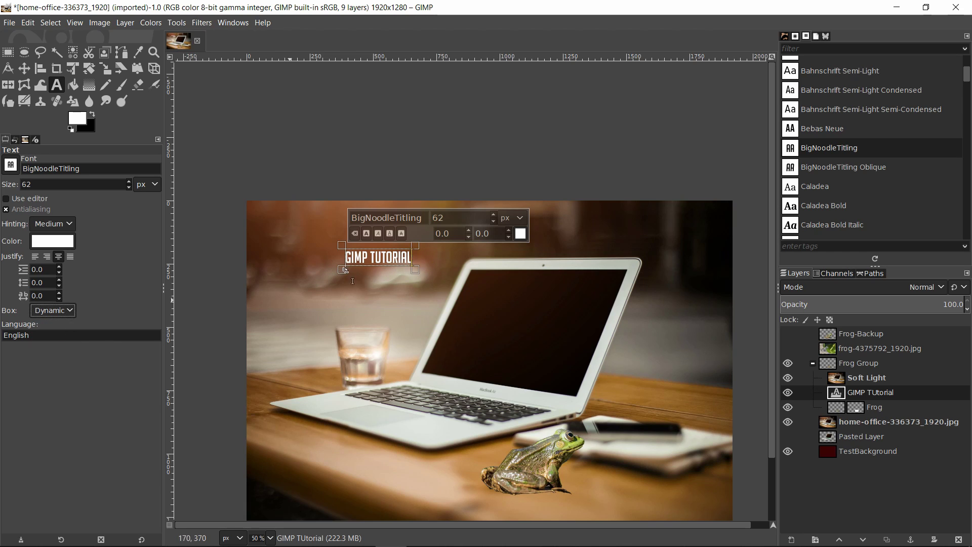
pyautogui.write('sdfsdofksodfksdofksdofksdofk')
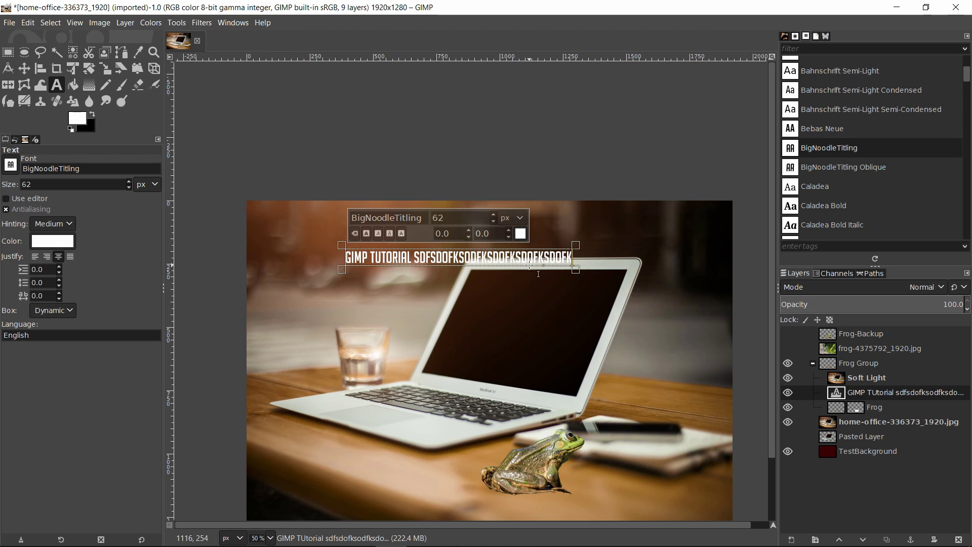
pyautogui.hotkey('ctrl', 'z')
pyautogui.press('Return')
pyautogui.write('sdfoksdfoksdfoksdfoksdfoksdf')
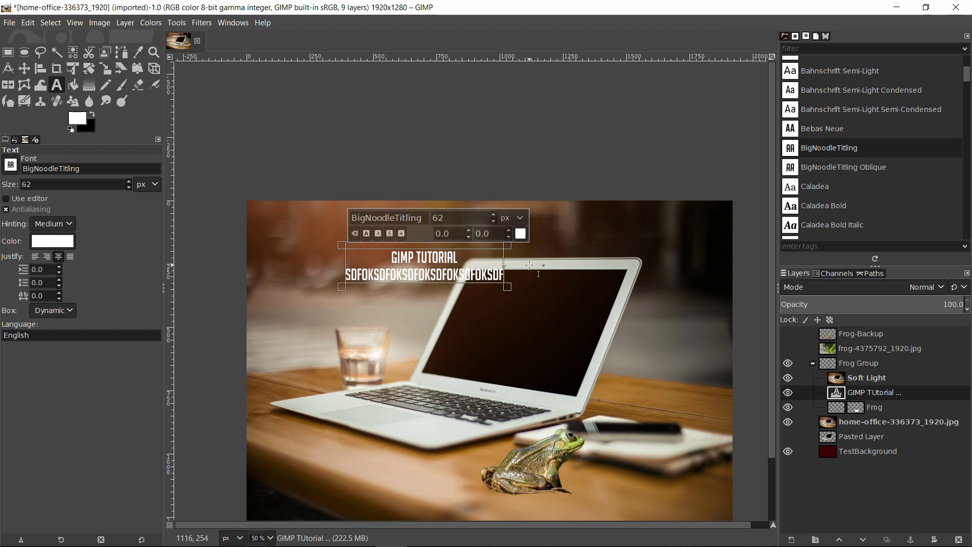
pyautogui.hotkey('ctrl', 'z')
# - Enlarge the title's text box in width and height and set the size of all its text to 200 px
pyautogui.moveTo(415, 269); pyautogui.dragTo(553, 309)
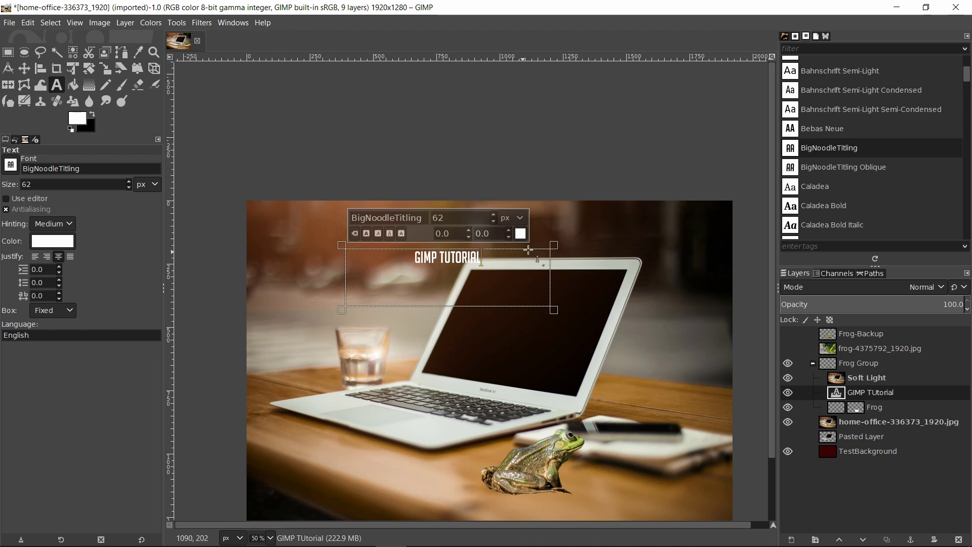
pyautogui.moveTo(554, 245); pyautogui.dragTo(559, 241)
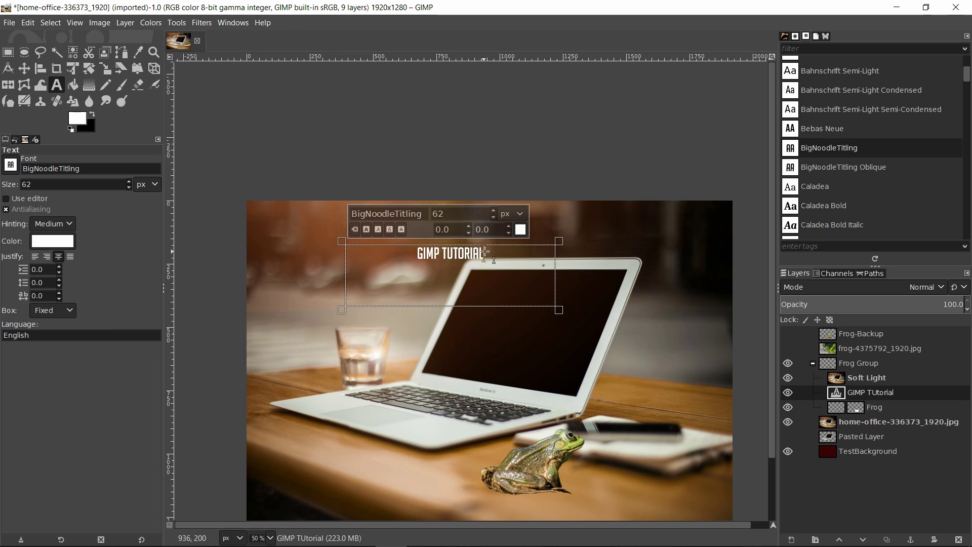
pyautogui.click(446, 214)
pyautogui.write('200')
pyautogui.moveTo(533, 283); pyautogui.dragTo(407, 256)
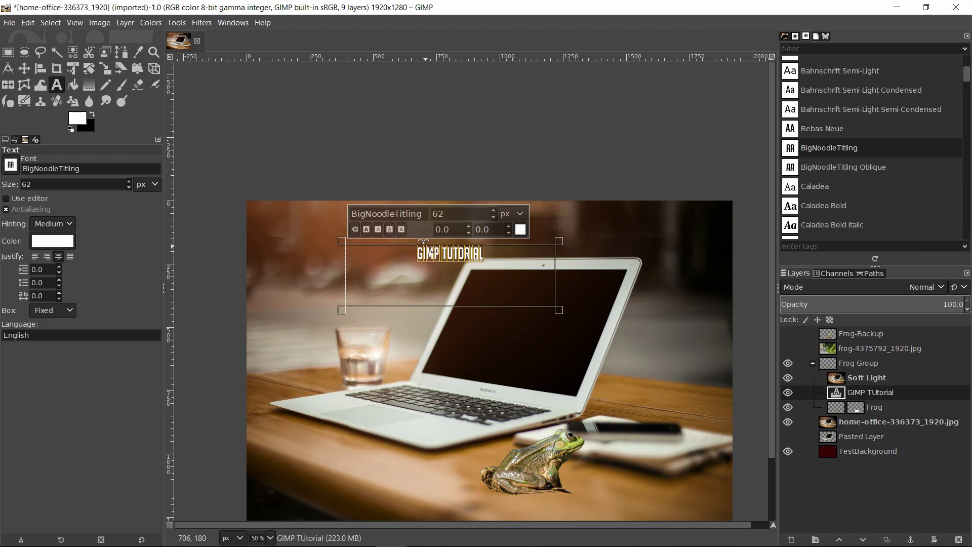
pyautogui.scroll(3, 479, 273)
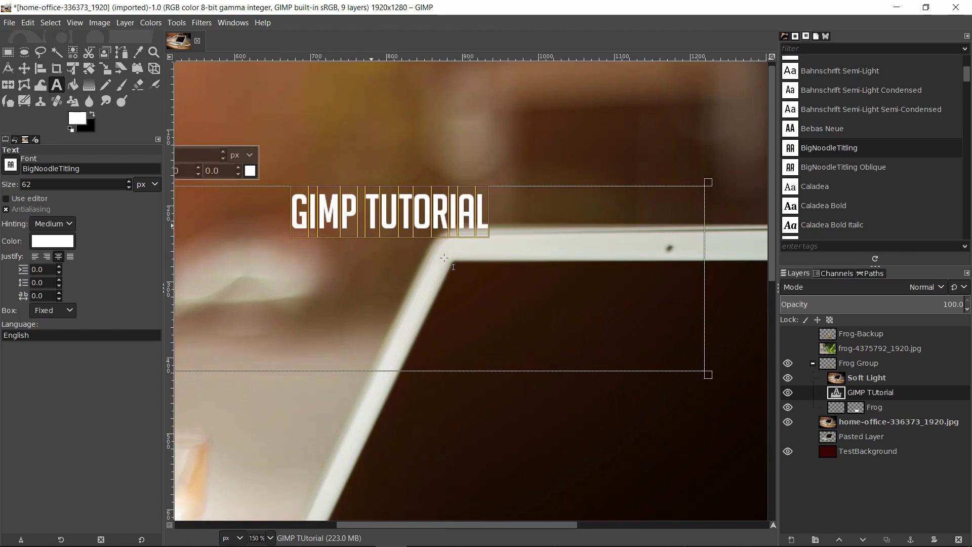
pyautogui.scroll(-1, 480, 272)
pyautogui.scroll(-1, 304, 185)
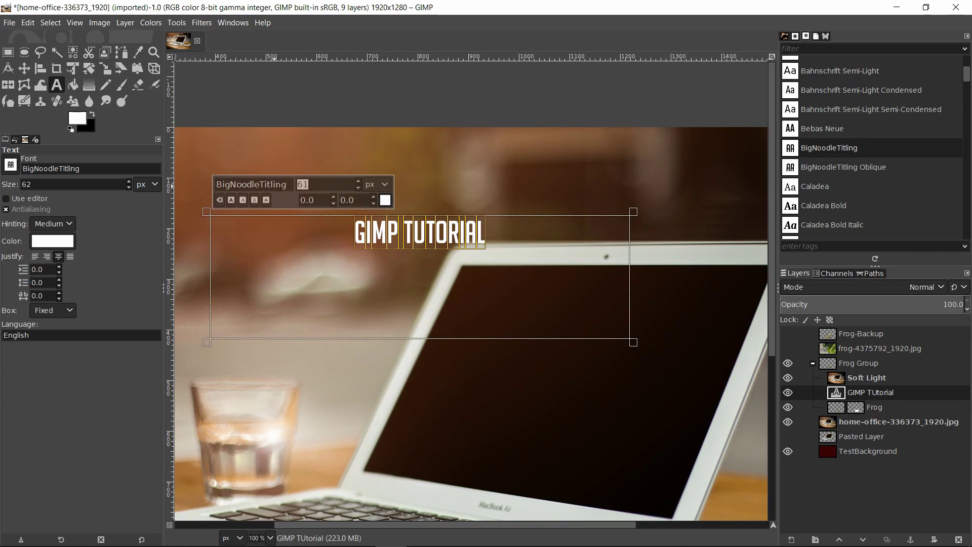
pyautogui.write('90')
pyautogui.scroll(20, 329, 187)
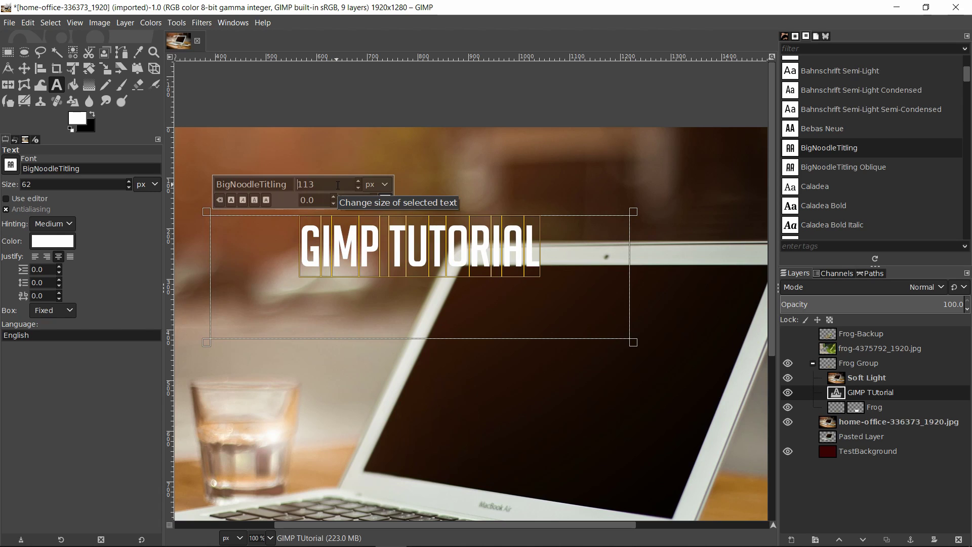
pyautogui.doubleClick(338, 185)
pyautogui.write('200')
pyautogui.press('Return')
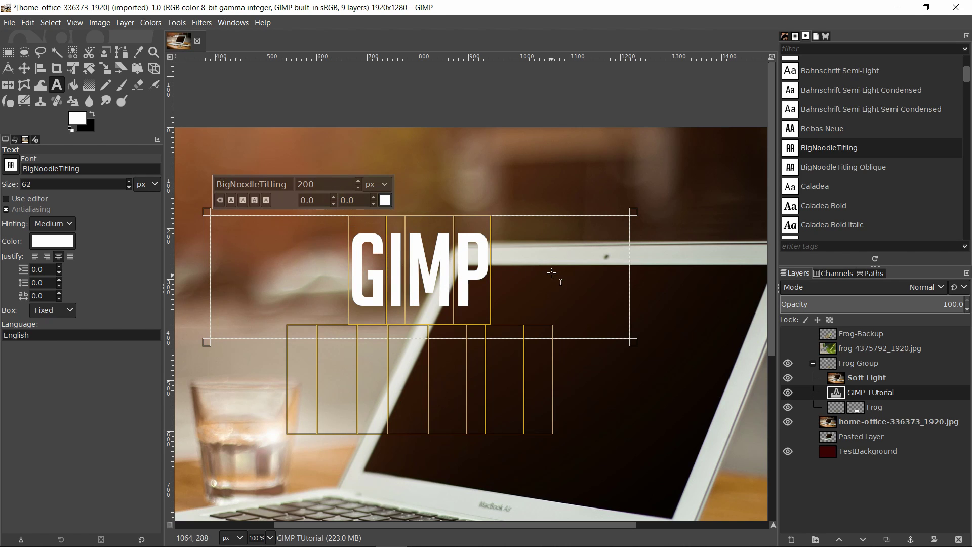
# - Widen the text box so the title fits on one line and set its text size to 250 px
pyautogui.scroll(-2, 552, 273)
pyautogui.moveTo(569, 321); pyautogui.dragTo(678, 322)
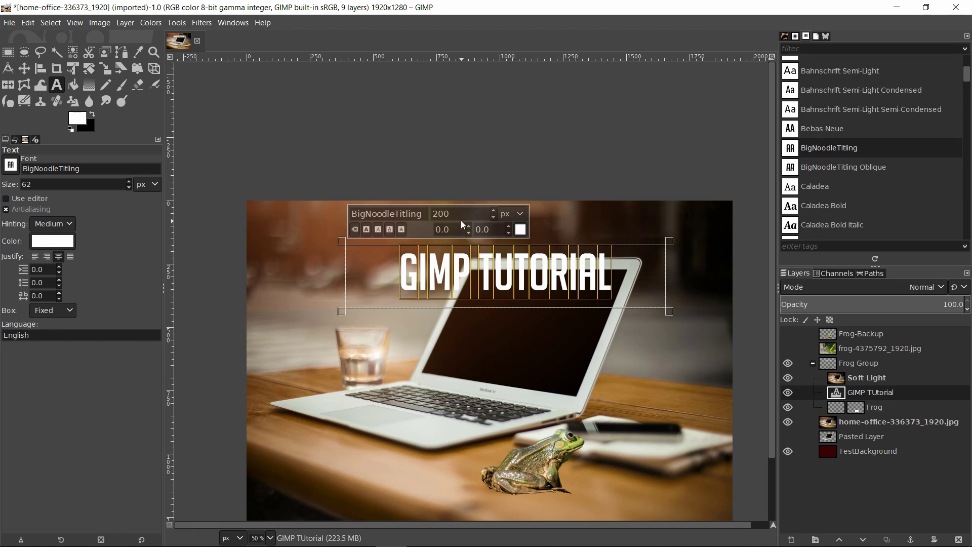
pyautogui.click(616, 283)
pyautogui.hotkey('ctrl', 'a')
pyautogui.moveTo(450, 213); pyautogui.dragTo(358, 197)
pyautogui.write('250')
pyautogui.press('Return')
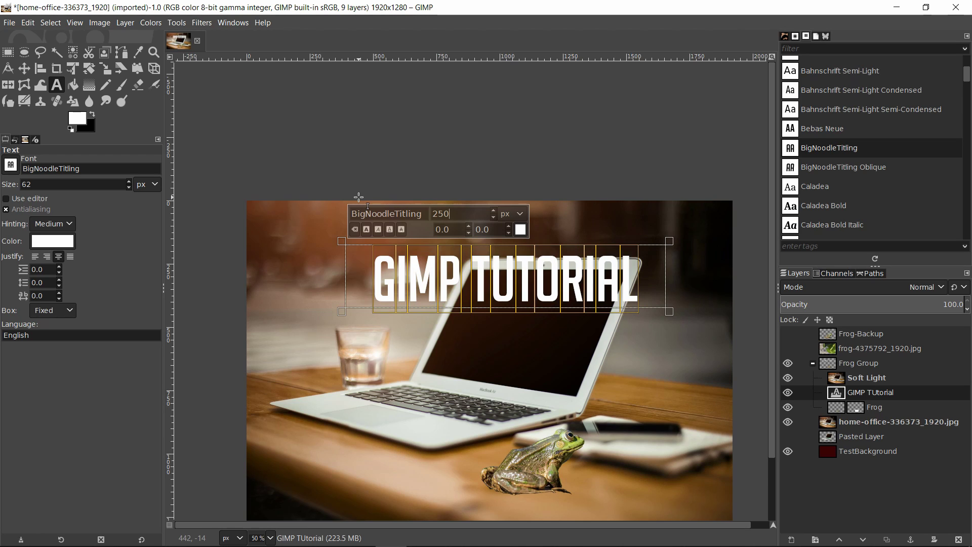
# - Add a vertical guide at 50 percent of the image width
pyautogui.press('m')
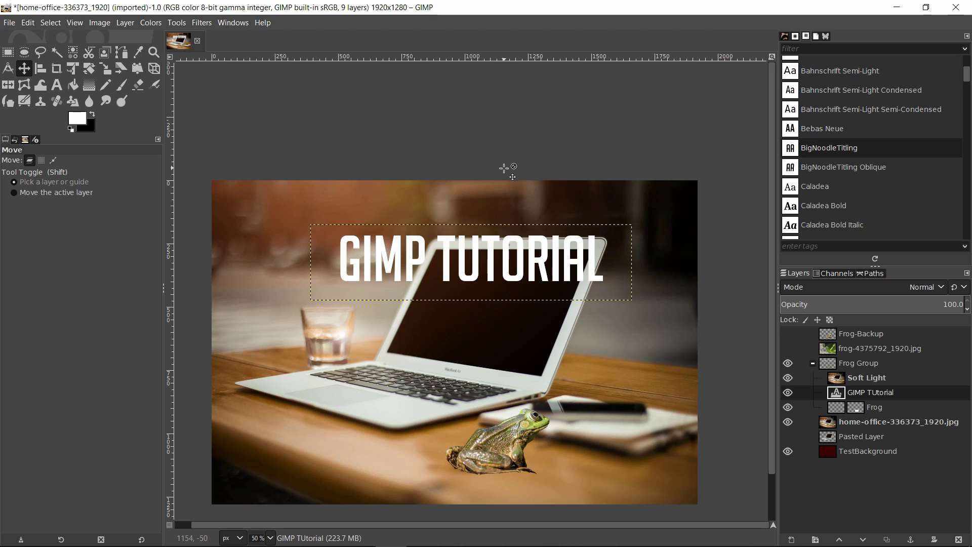
pyautogui.click(101, 23)
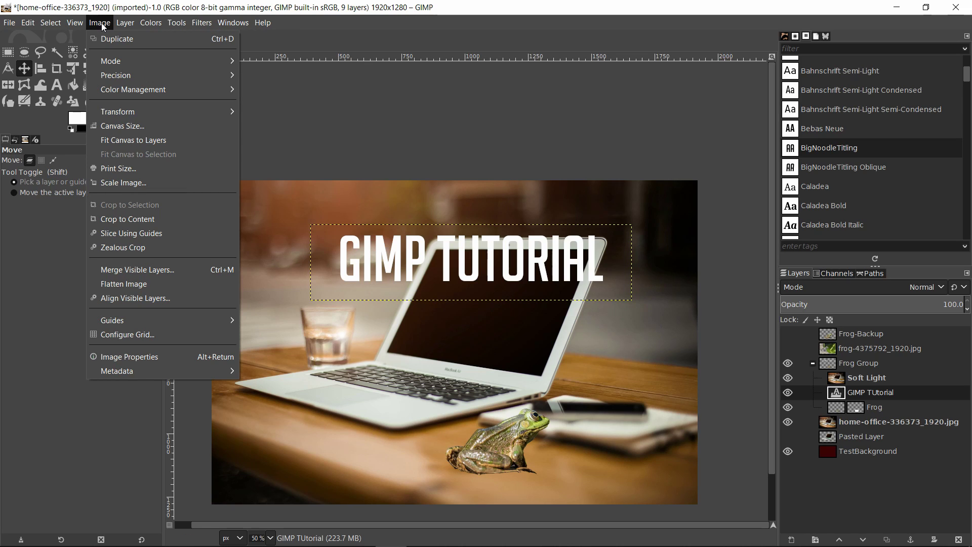
pyautogui.moveTo(129, 320)
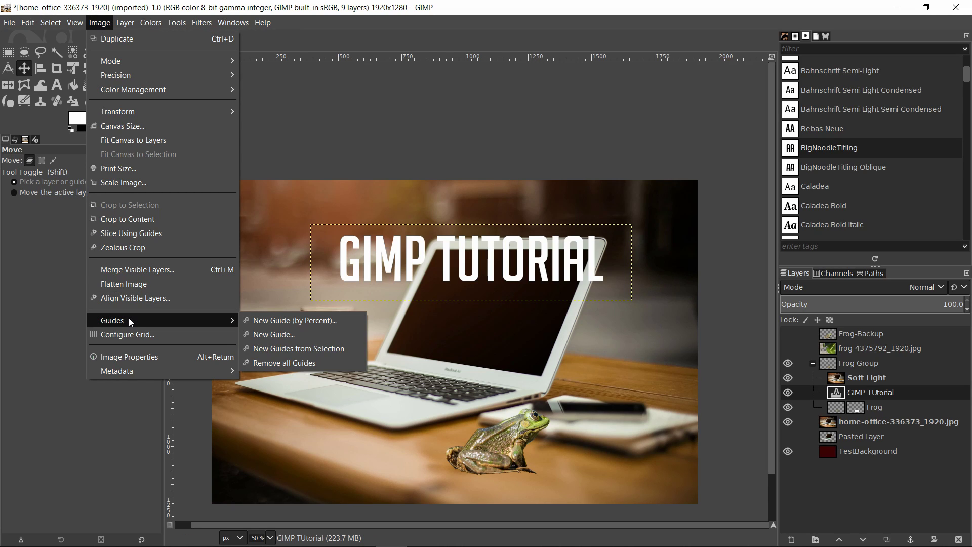
pyautogui.click(307, 325)
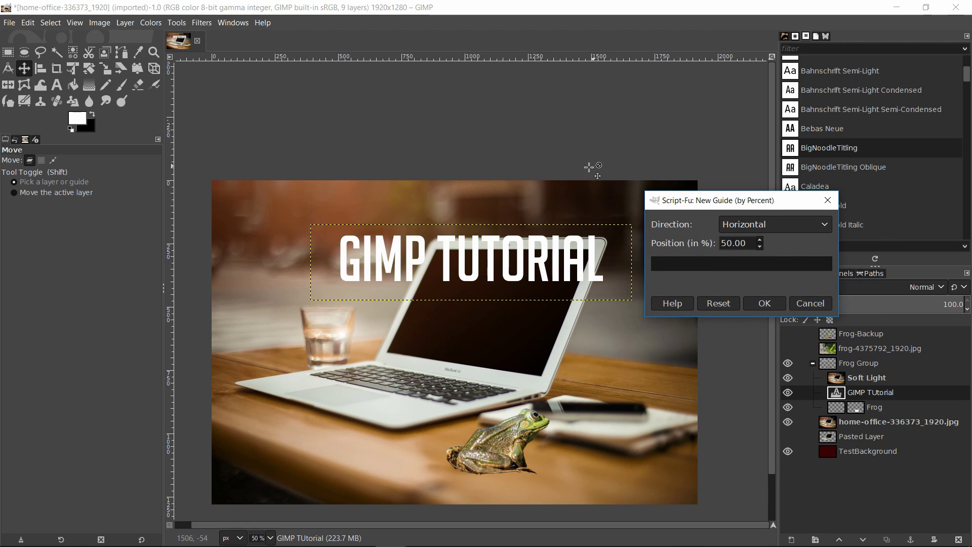
pyautogui.click(746, 225)
pyautogui.click(772, 269)
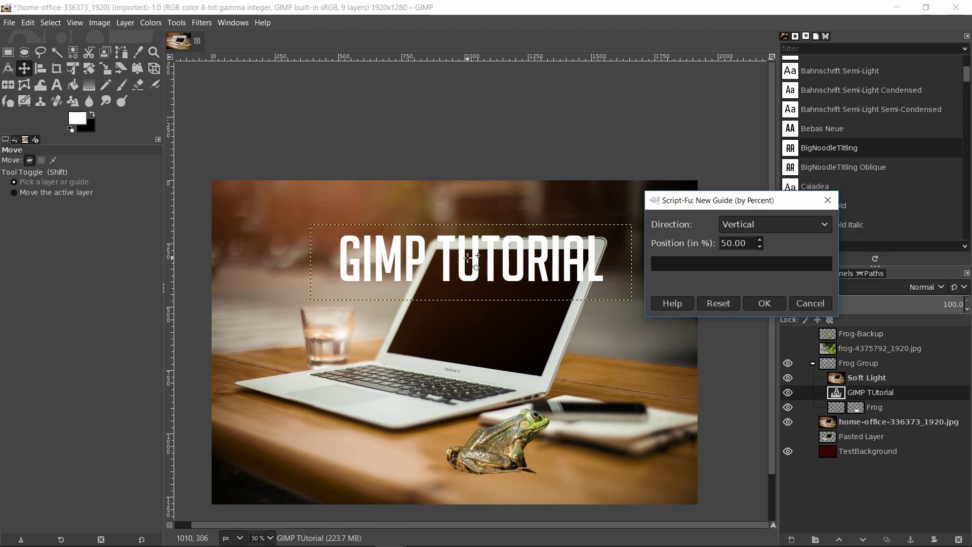
pyautogui.click(742, 229)
pyautogui.click(742, 241)
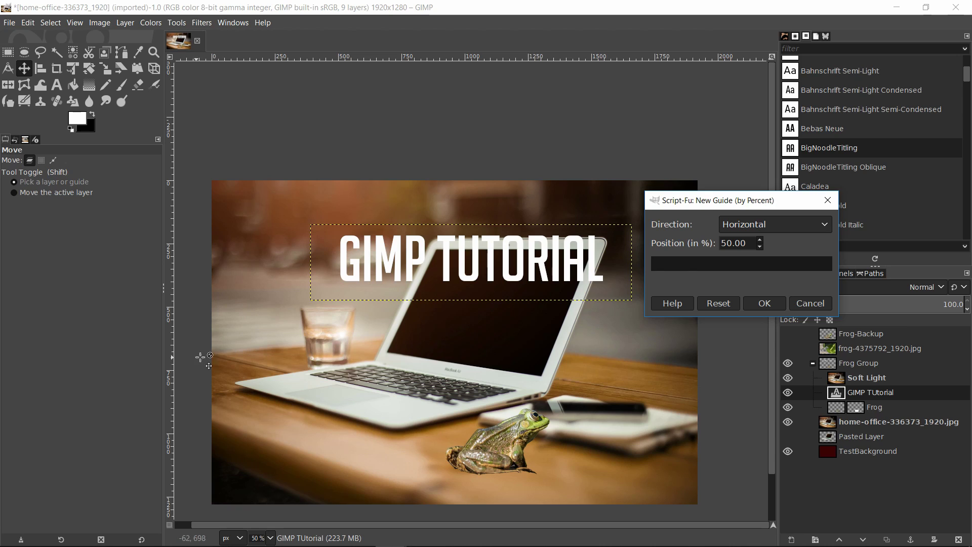
pyautogui.click(801, 229)
pyautogui.click(745, 253)
pyautogui.click(765, 303)
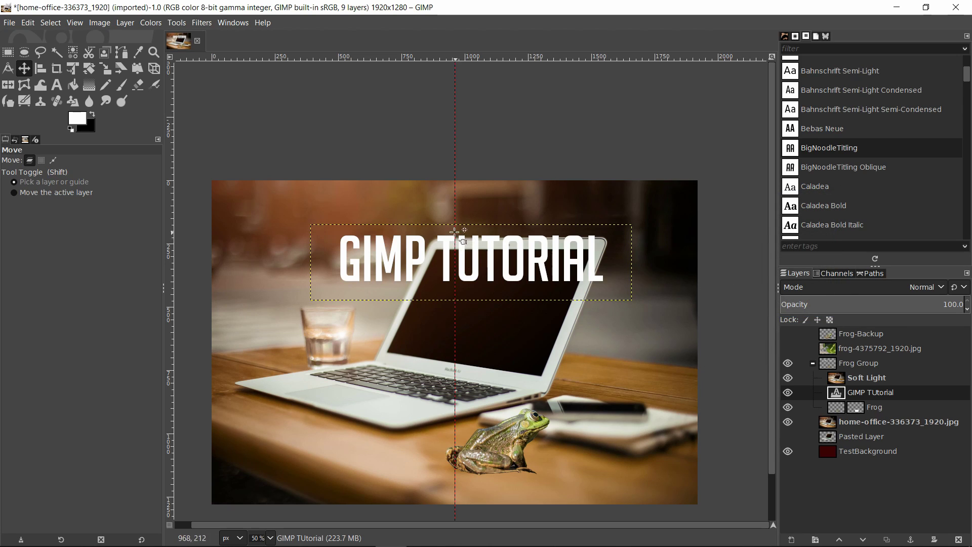
# - Move the title layer out of and above the Frog Group, and shift the title higher, roughly centred on the vertical guide
pyautogui.moveTo(513, 207); pyautogui.dragTo(543, 169)
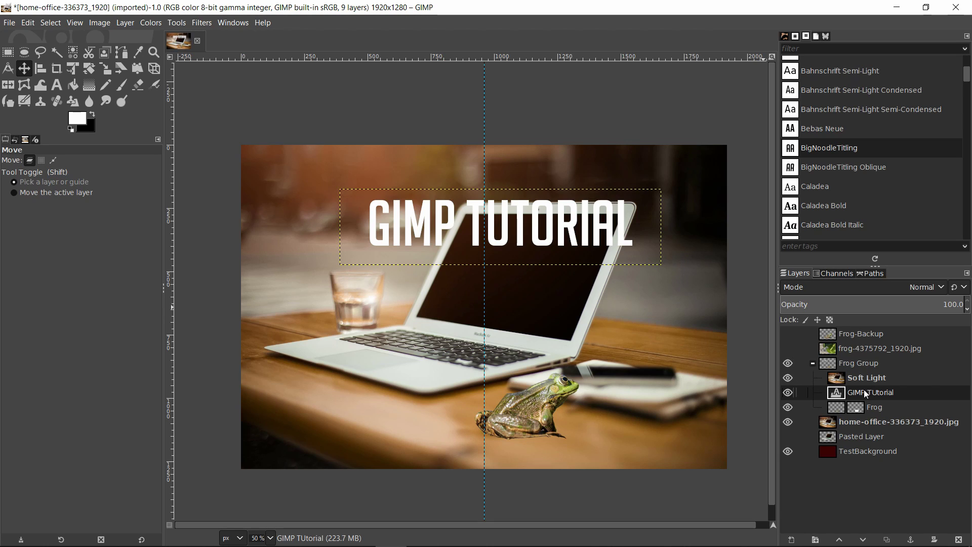
pyautogui.moveTo(864, 391); pyautogui.dragTo(881, 363)
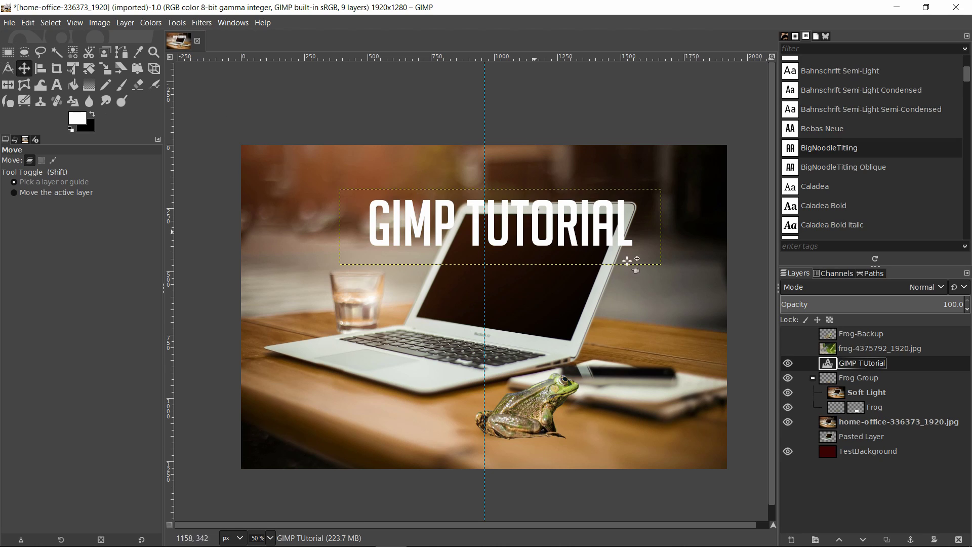
pyautogui.moveTo(527, 221); pyautogui.dragTo(520, 197)
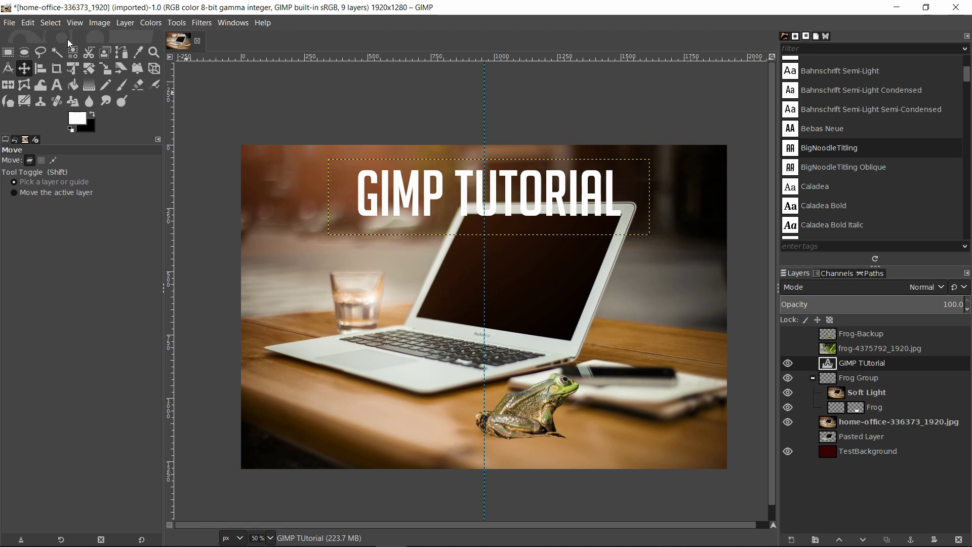
pyautogui.click(75, 23)
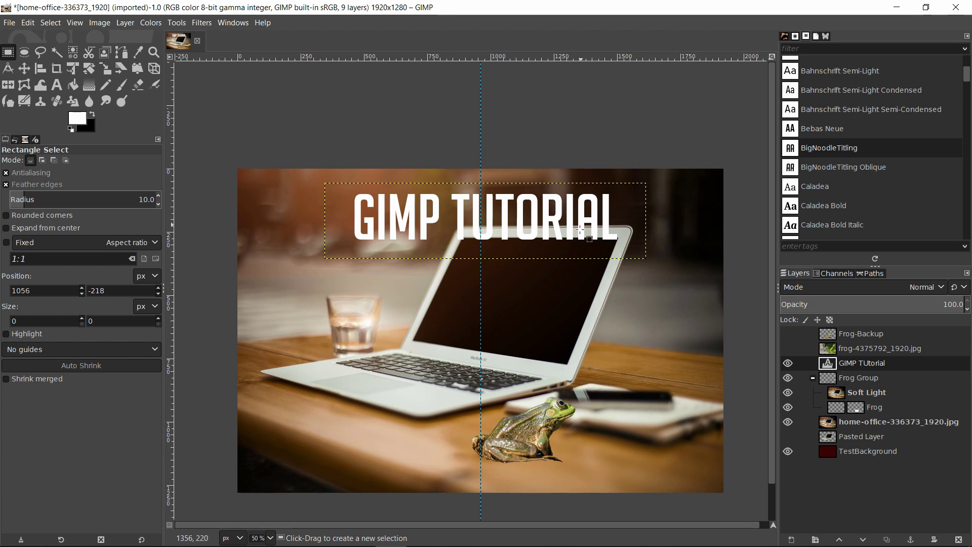
pyautogui.scroll(1, 646, 230)
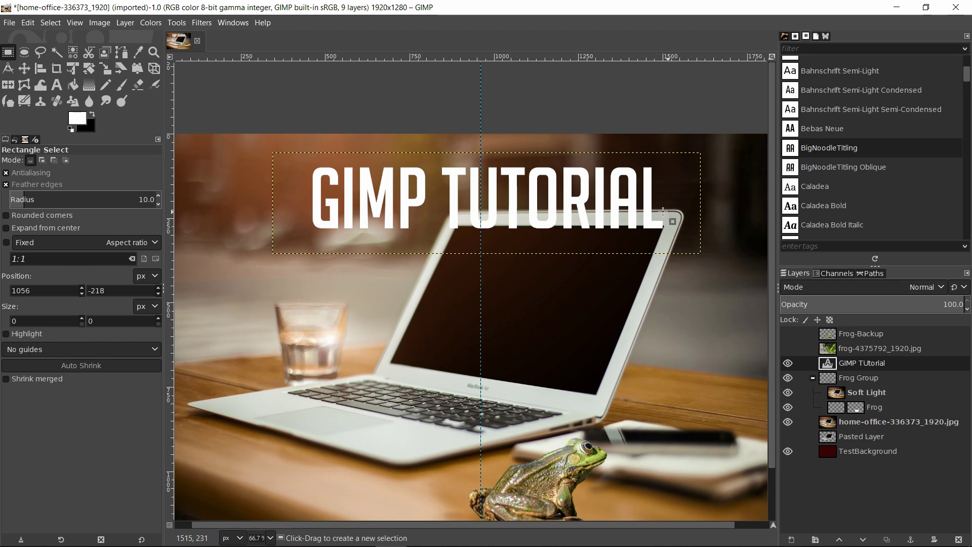
pyautogui.press('ctrl')
pyautogui.scroll(-1, 544, 213)
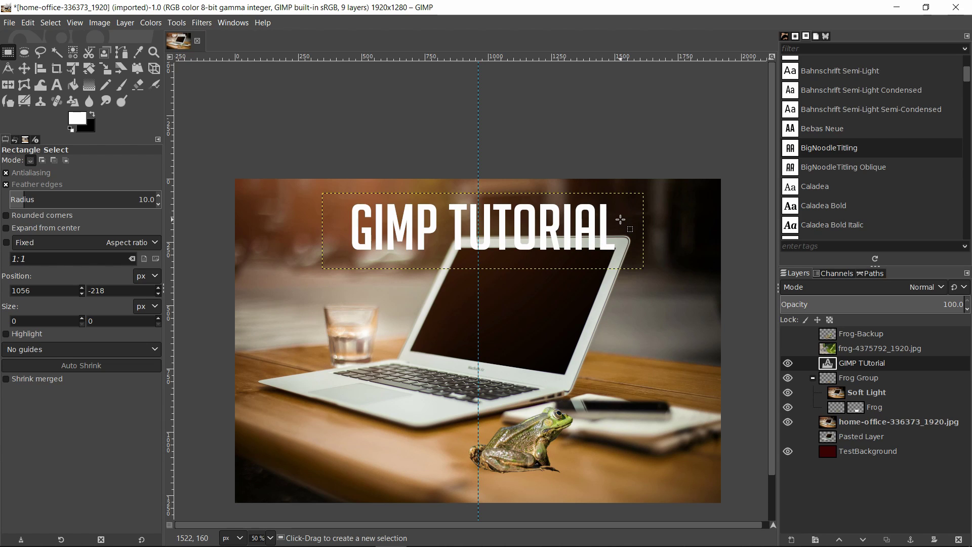
pyautogui.press('+')
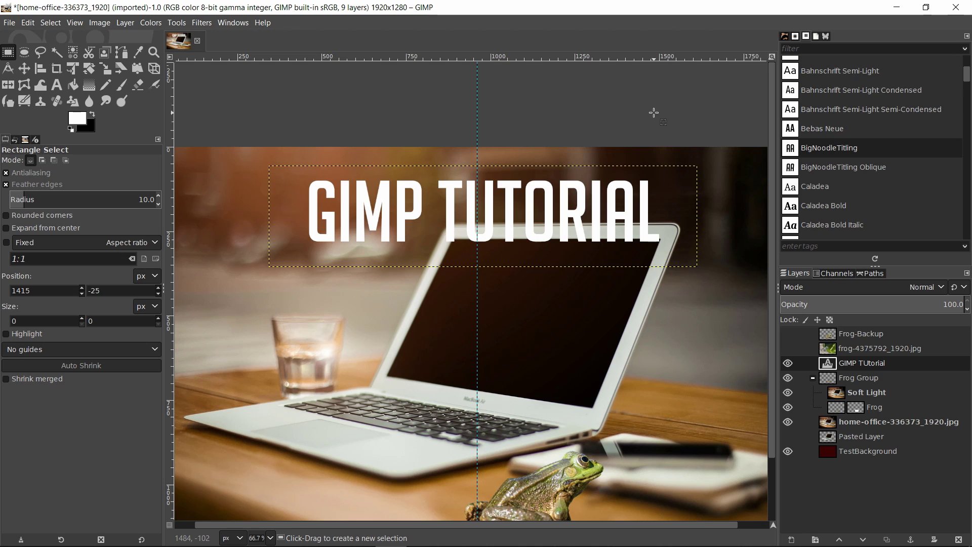
pyautogui.click(56, 85)
pyautogui.click(651, 222)
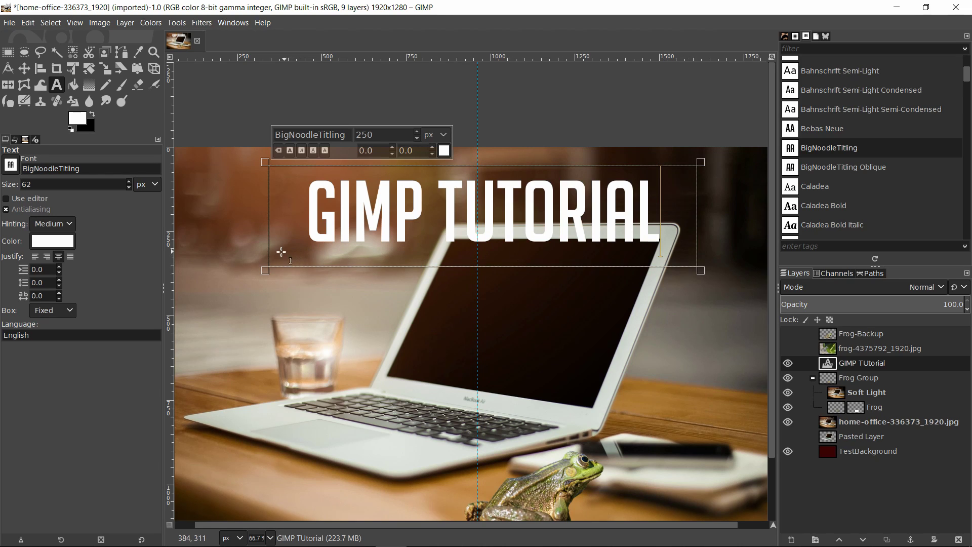
pyautogui.moveTo(272, 172); pyautogui.dragTo(272, 164)
pyautogui.press('r')
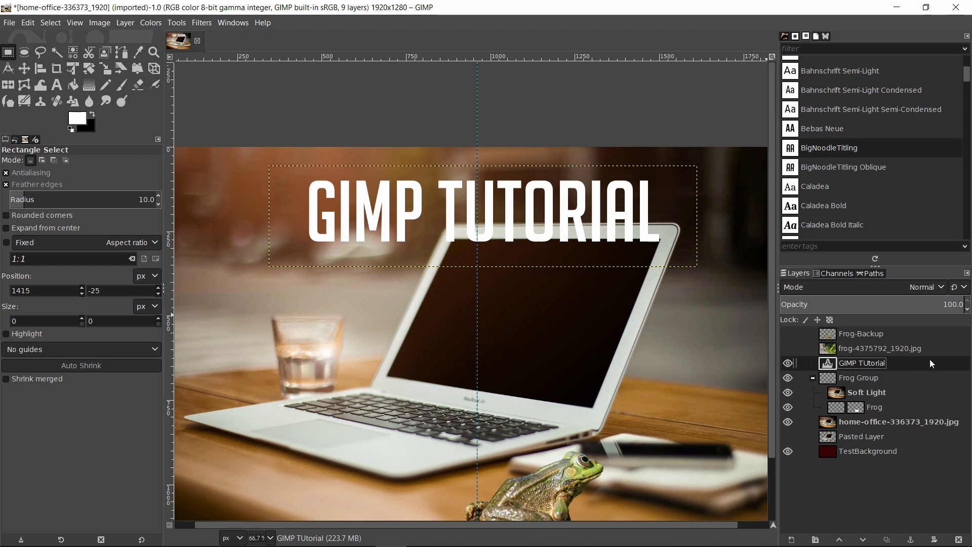
# - Start a Drop Shadow filter on the title layer with the X and Y offsets set to 10
pyautogui.click(209, 23)
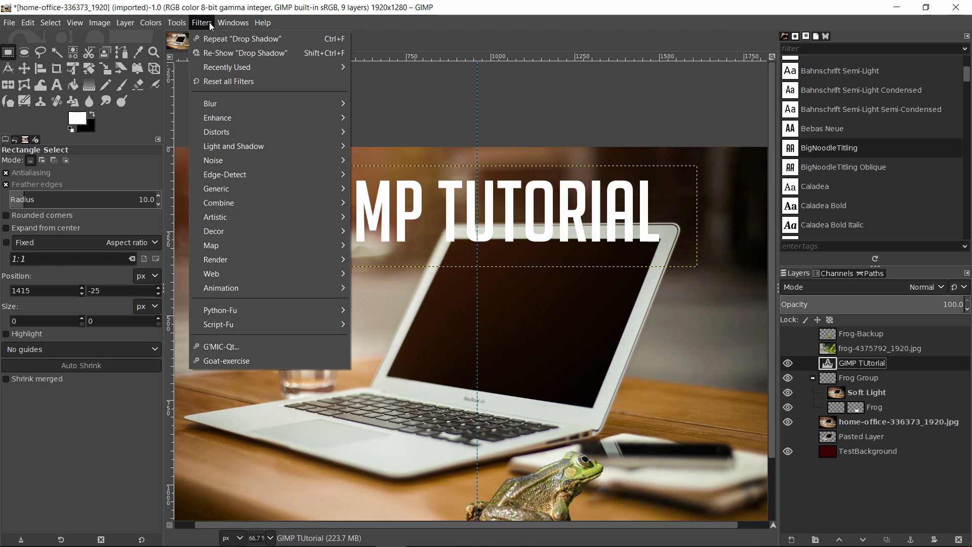
pyautogui.moveTo(241, 146)
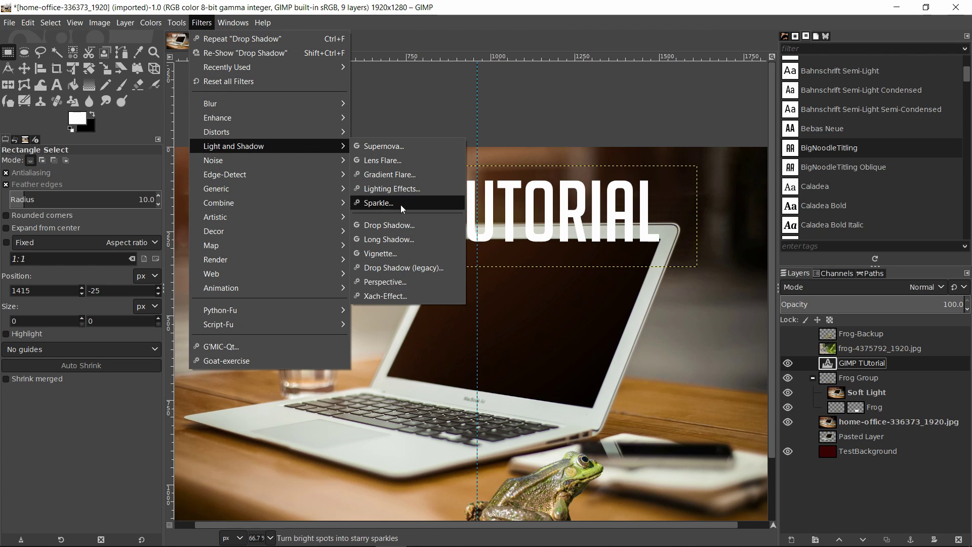
pyautogui.click(409, 224)
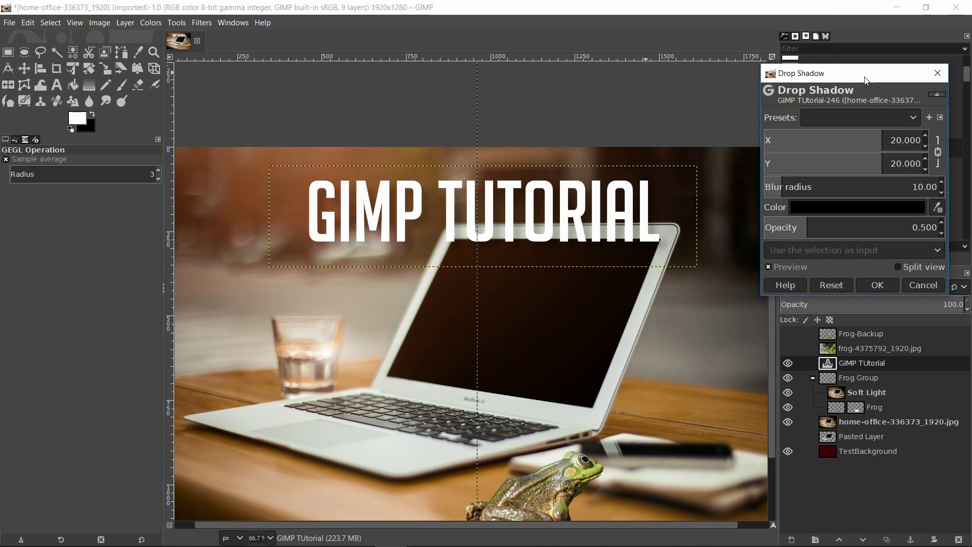
pyautogui.moveTo(865, 79); pyautogui.dragTo(838, 63)
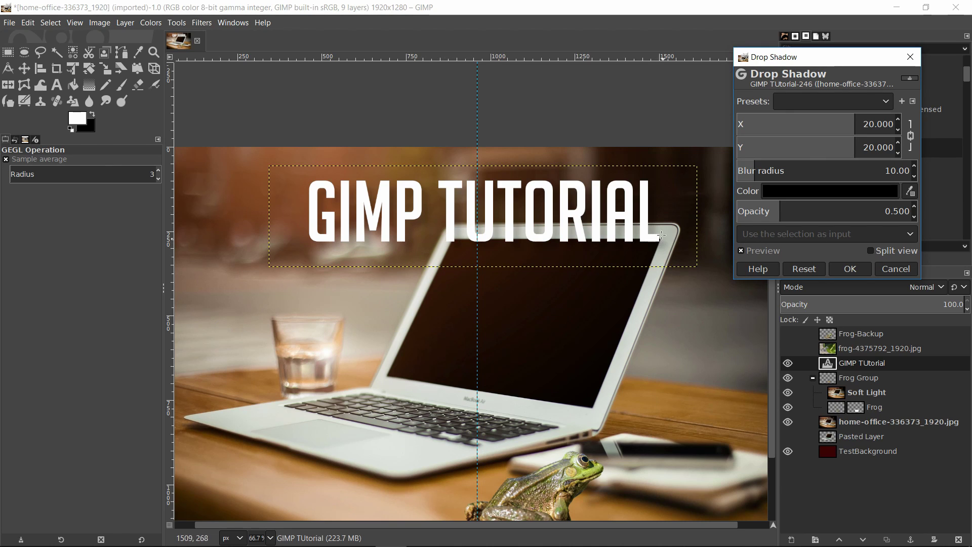
pyautogui.click(744, 251)
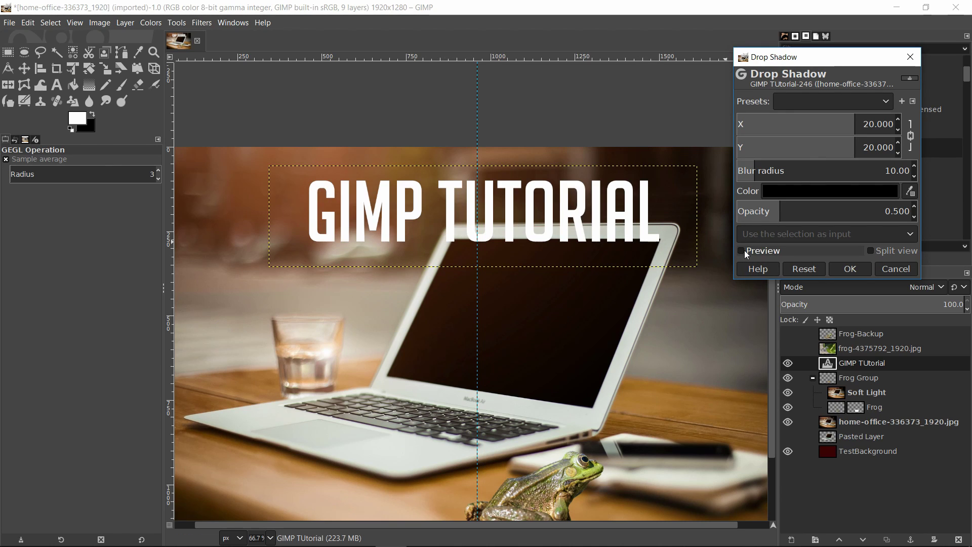
pyautogui.click(744, 250)
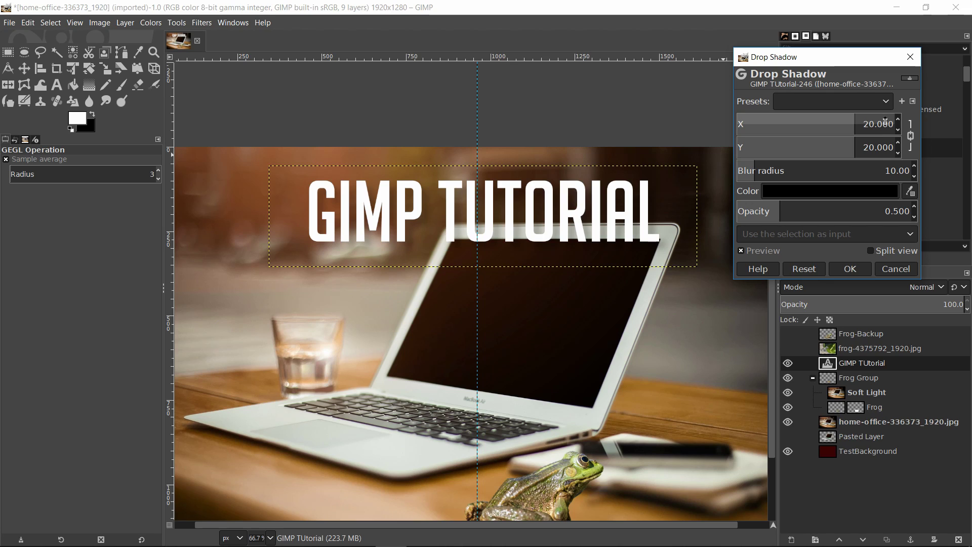
pyautogui.moveTo(885, 122); pyautogui.dragTo(891, 123)
pyautogui.click(865, 124)
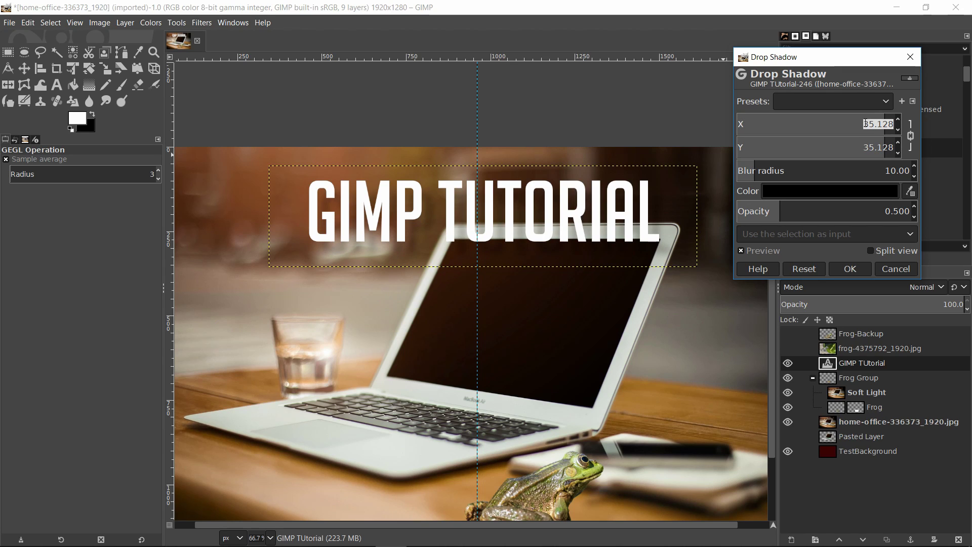
pyautogui.write('10')
pyautogui.press('Tab')
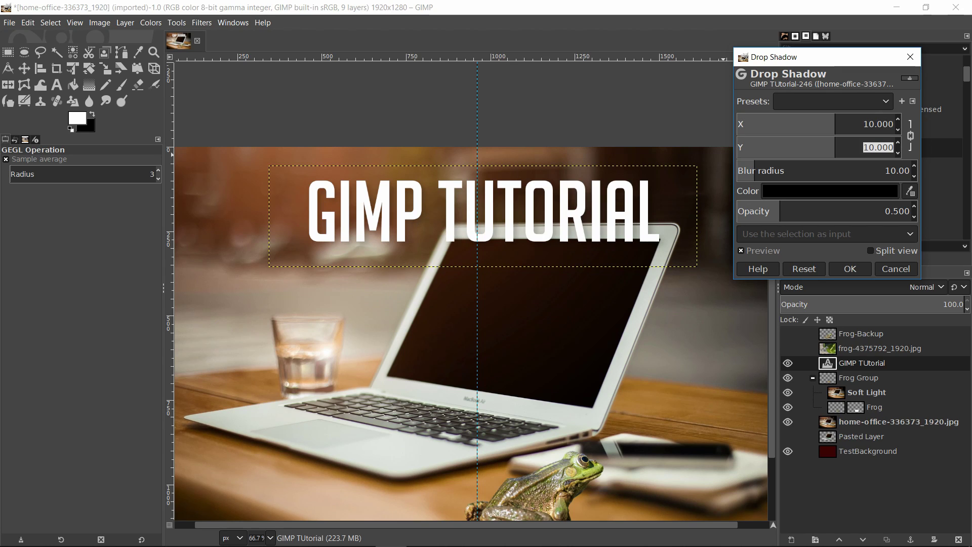
# - Set the drop shadow's blur radius to 2 and its opacity to 2
pyautogui.click(896, 171)
pyautogui.tripleClick(896, 171)
pyautogui.write('2')
pyautogui.press('Return')
pyautogui.press('Tab')
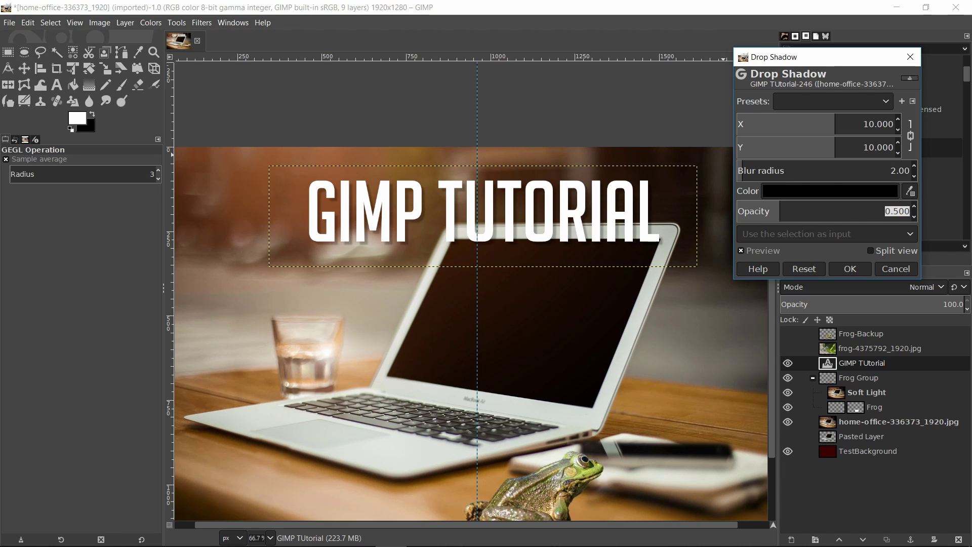
pyautogui.write('2')
pyautogui.press('Return')
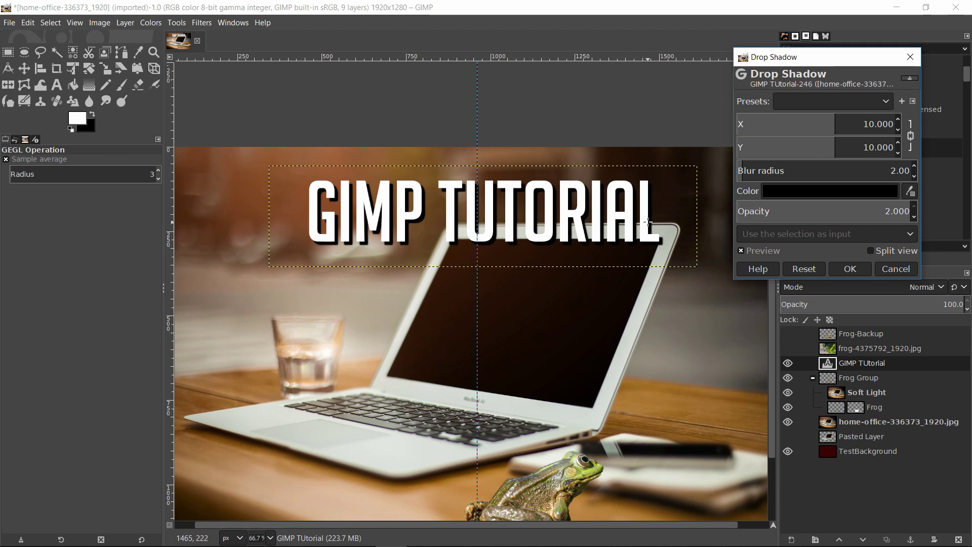
# - Examine the shadow around the title's letters up close and apply the Drop Shadow filter
pyautogui.scroll(1, 414, 232)
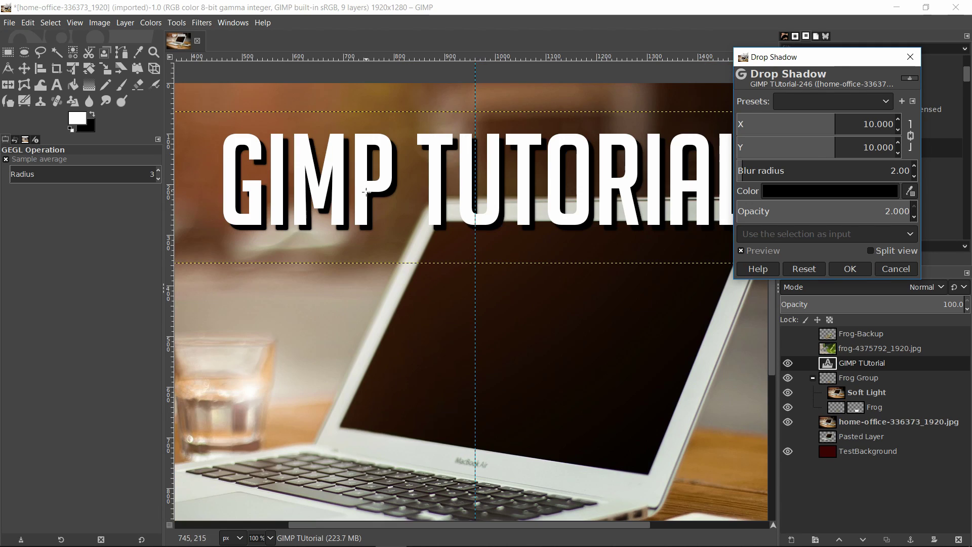
pyautogui.moveTo(533, 157); pyautogui.dragTo(501, 164)
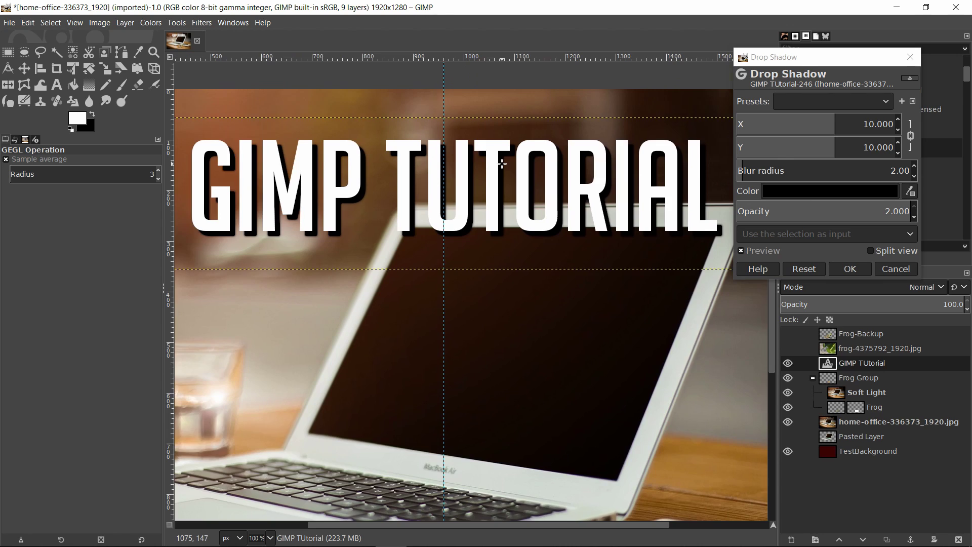
pyautogui.scroll(2, 502, 163)
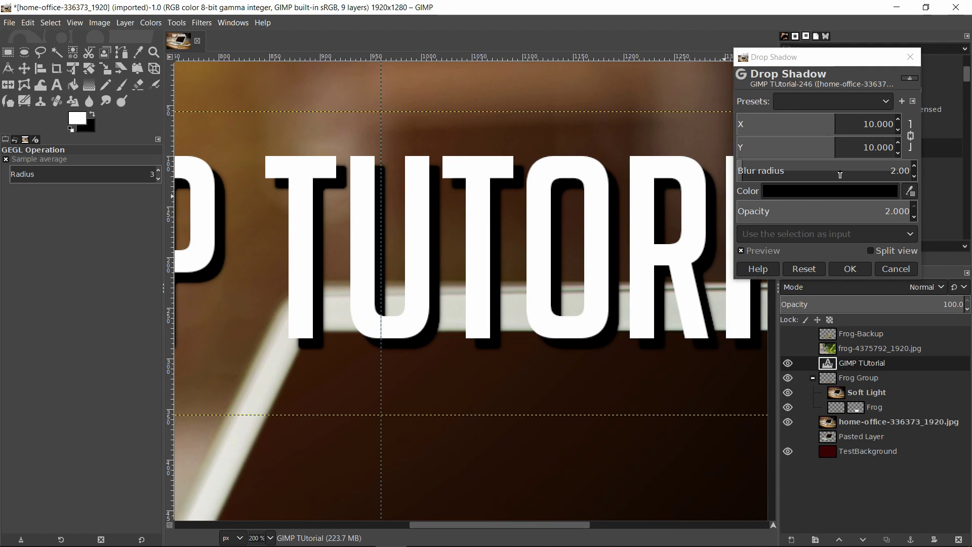
pyautogui.scroll(-2, 568, 197)
pyautogui.scroll(-1, 568, 197)
pyautogui.click(861, 269)
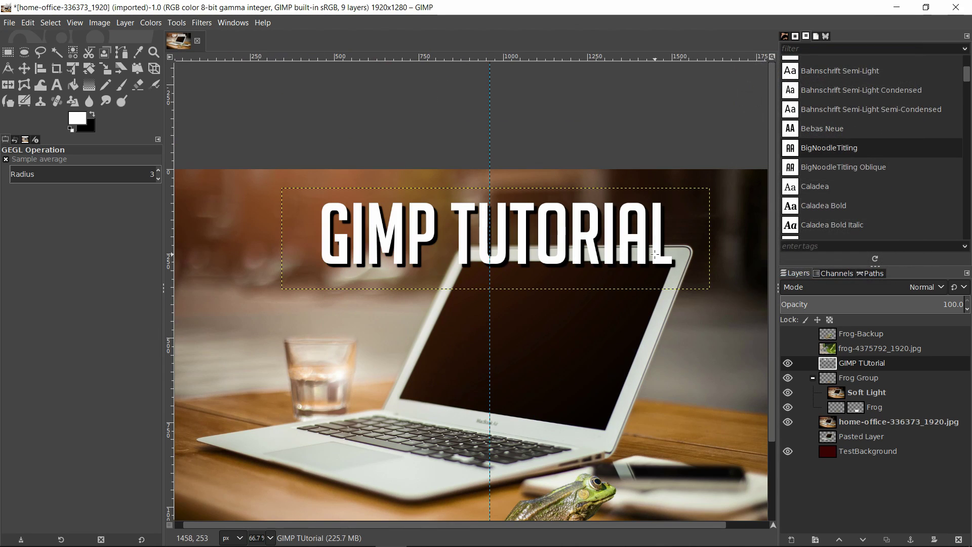
pyautogui.scroll(-1, 688, 250)
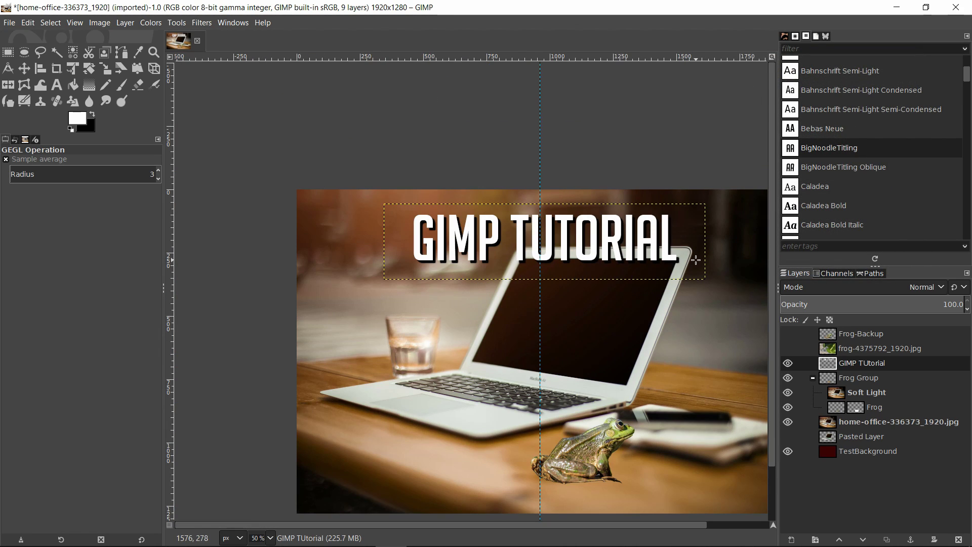
pyautogui.moveTo(703, 250); pyautogui.dragTo(659, 210)
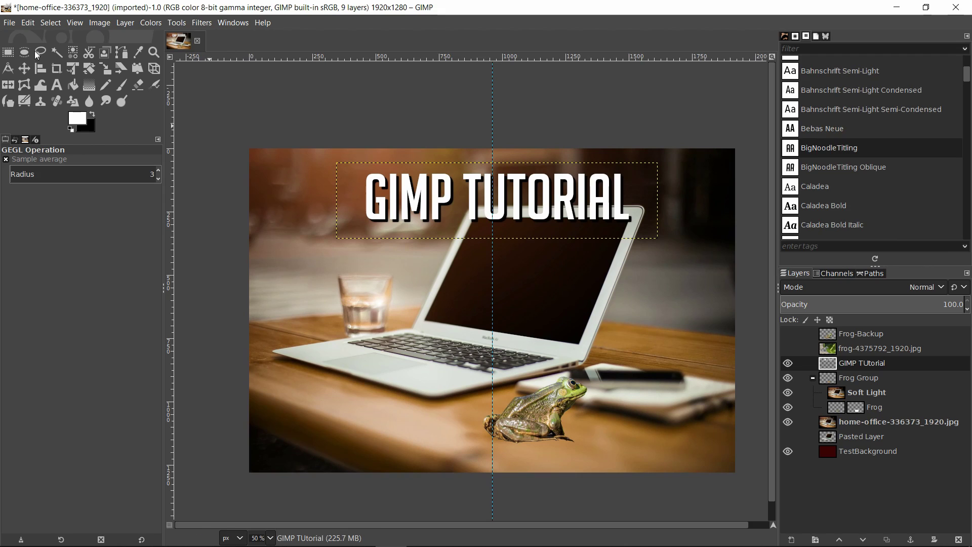
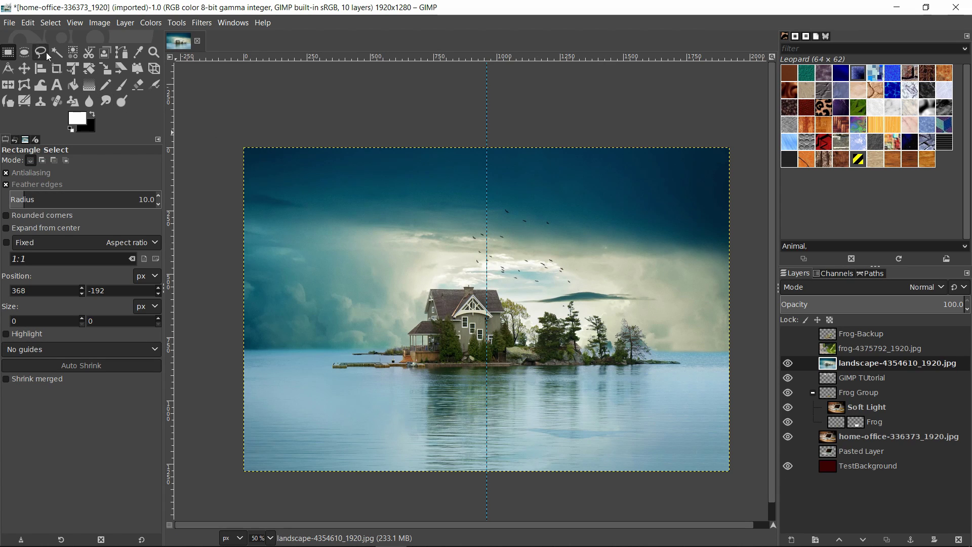
# - Scale the landscape-4354610_1920.jpg layer around its centre to 915 × 610 px, keeping its aspect ratio
pyautogui.click(110, 74)
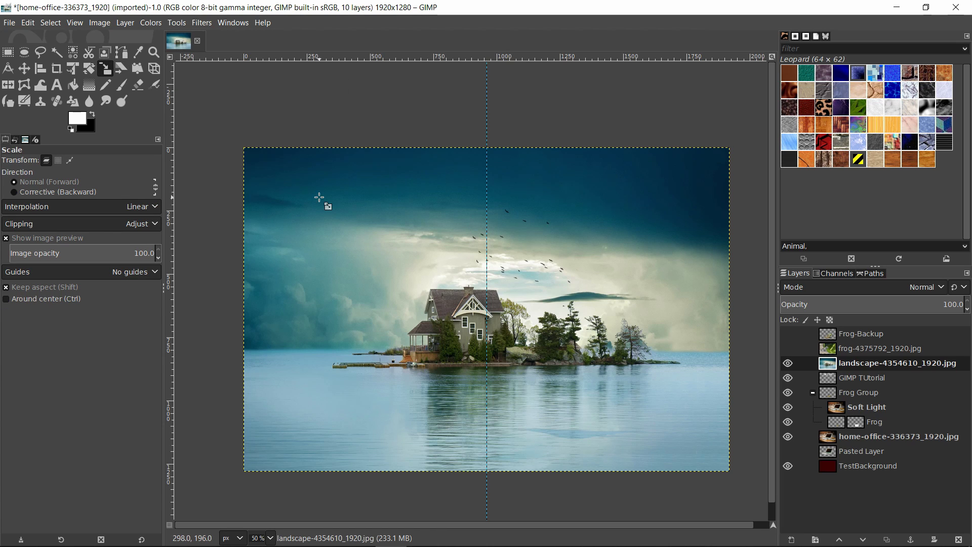
pyautogui.click(453, 269)
pyautogui.moveTo(453, 269); pyautogui.dragTo(578, 359)
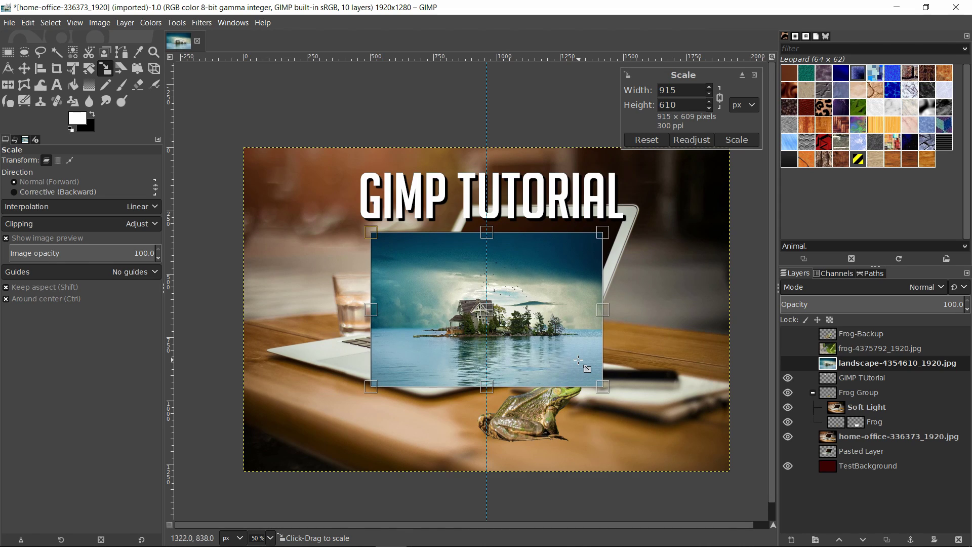
pyautogui.click(739, 139)
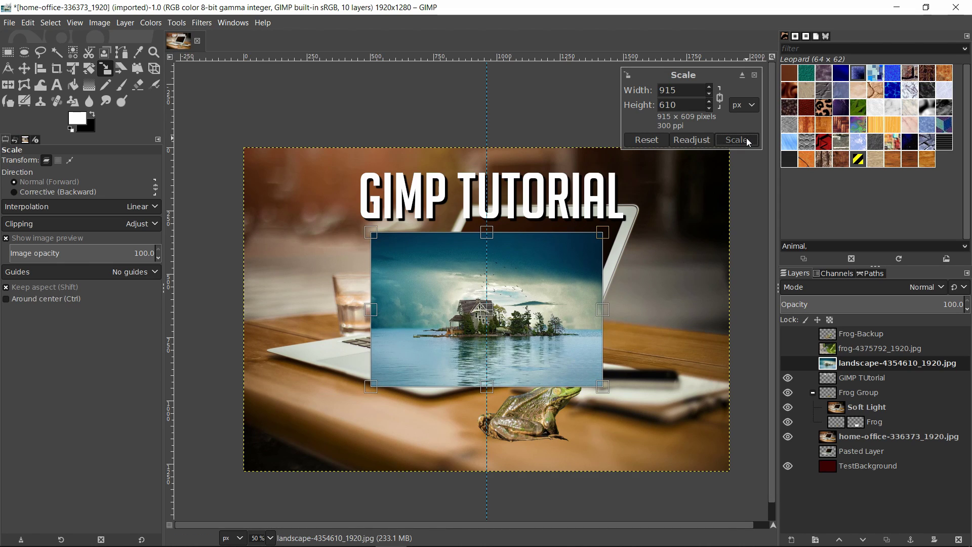
# - Move the landscape over the laptop screen and place its layer below the Frog Group, directly above the home-office layer
pyautogui.click(25, 74)
pyautogui.moveTo(461, 299); pyautogui.dragTo(501, 259)
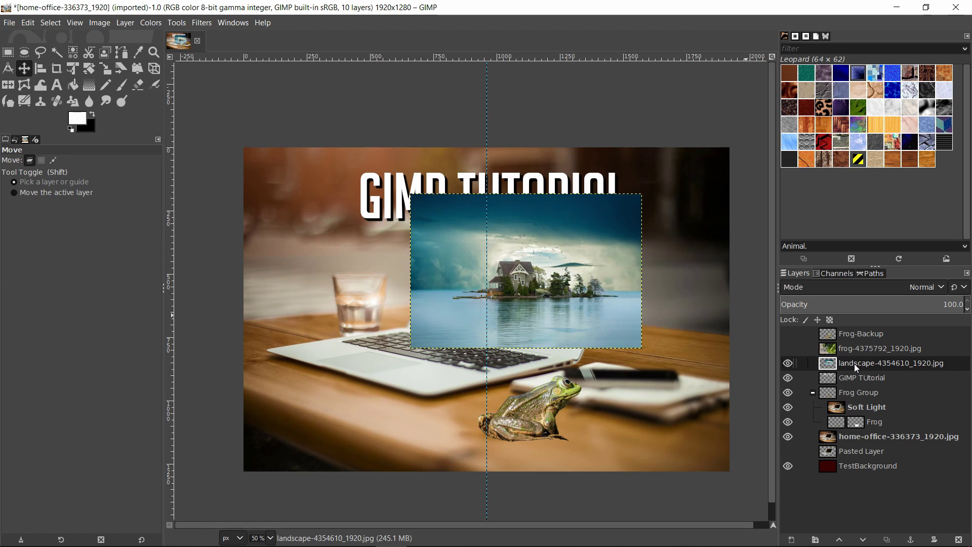
pyautogui.moveTo(855, 362); pyautogui.dragTo(818, 435)
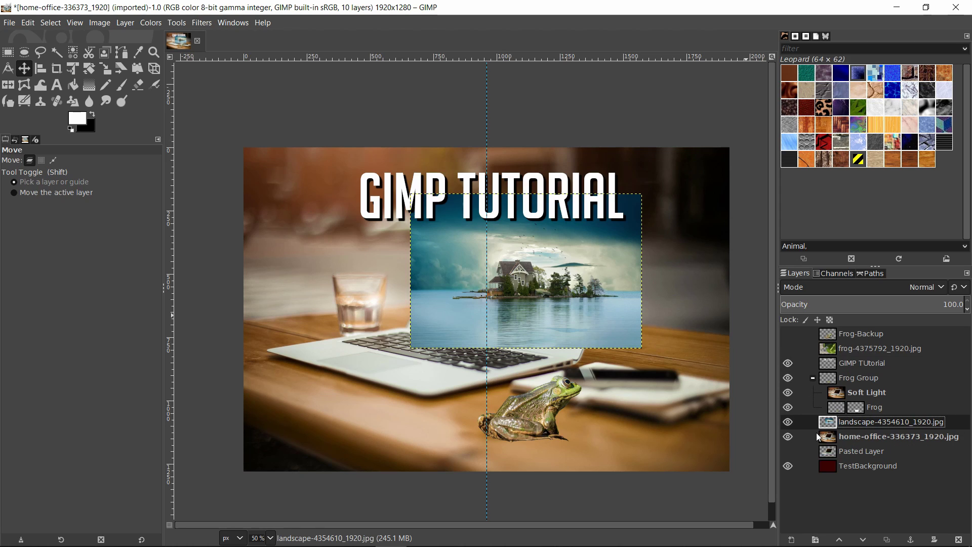
pyautogui.click(886, 439)
pyautogui.click(814, 378)
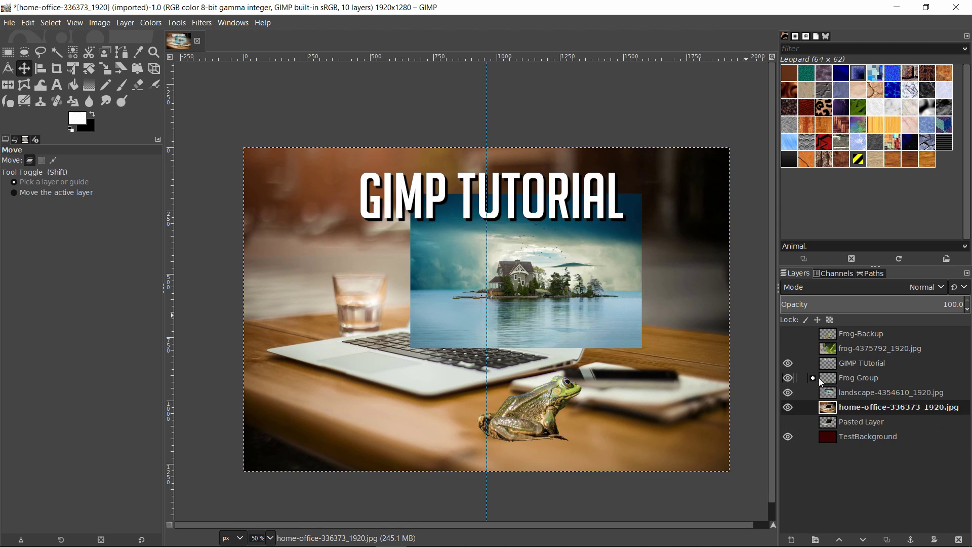
pyautogui.click(814, 378)
pyautogui.click(871, 426)
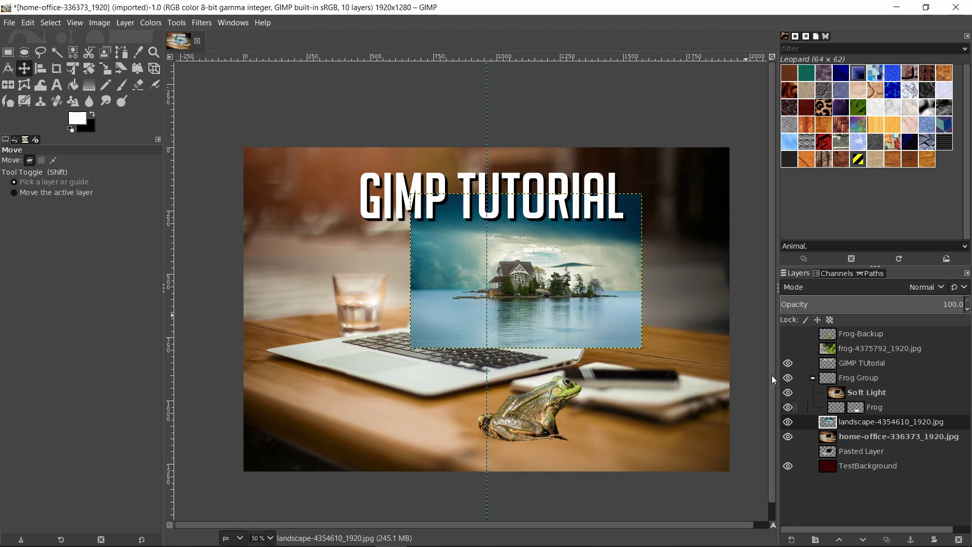
# - Start a Perspective transform on the landscape, hide the title layer, and fit the picture's upper-right corner to the laptop screen
pyautogui.click(153, 70)
pyautogui.click(538, 263)
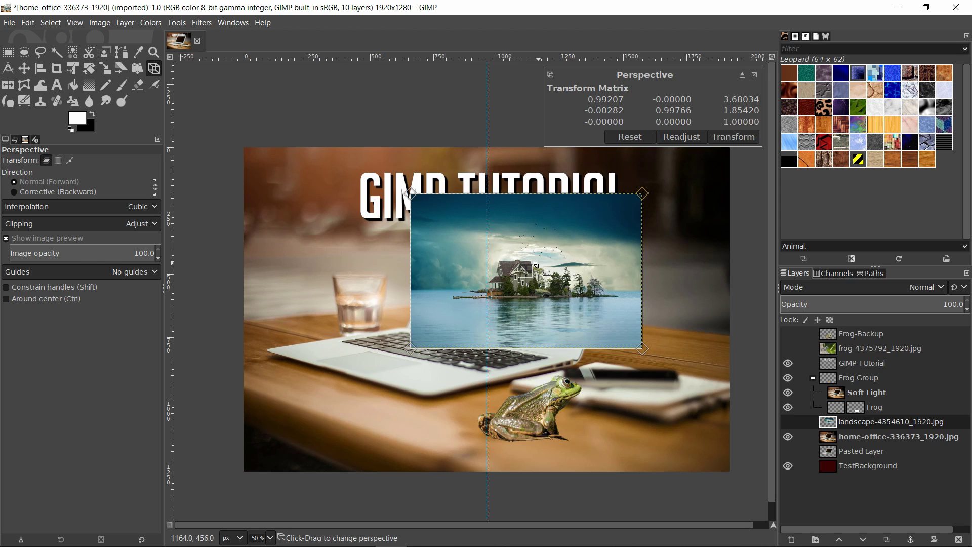
pyautogui.scroll(1, 676, 276)
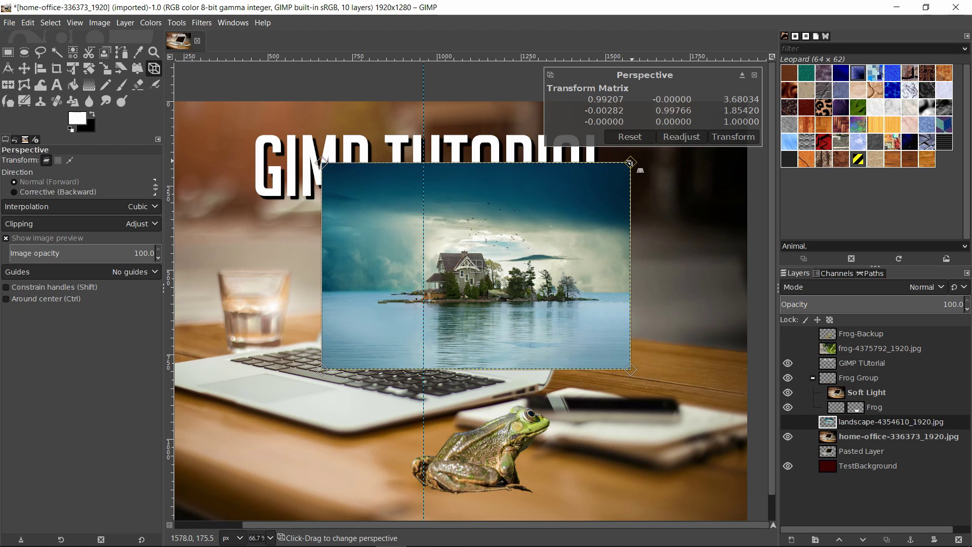
pyautogui.moveTo(632, 163); pyautogui.dragTo(598, 216)
pyautogui.click(787, 363)
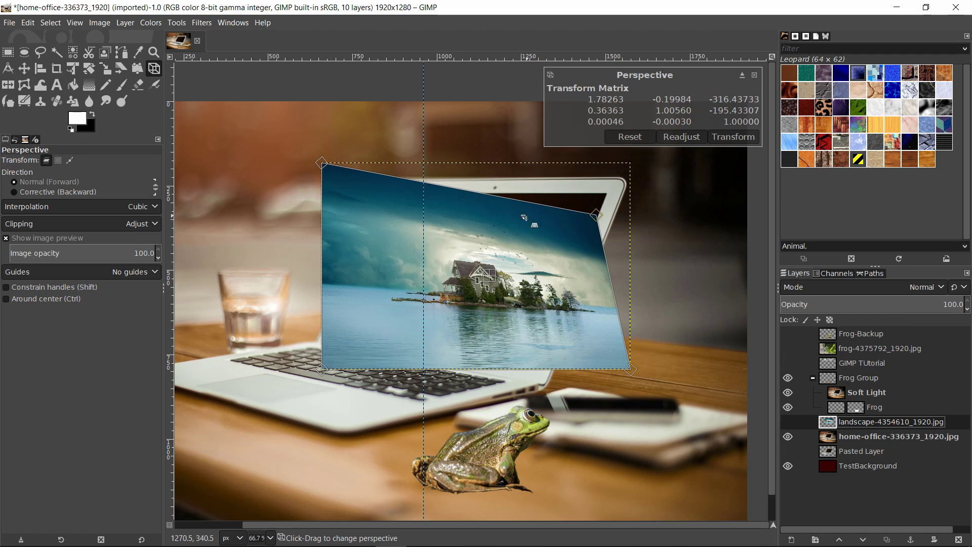
pyautogui.moveTo(594, 217); pyautogui.dragTo(604, 193)
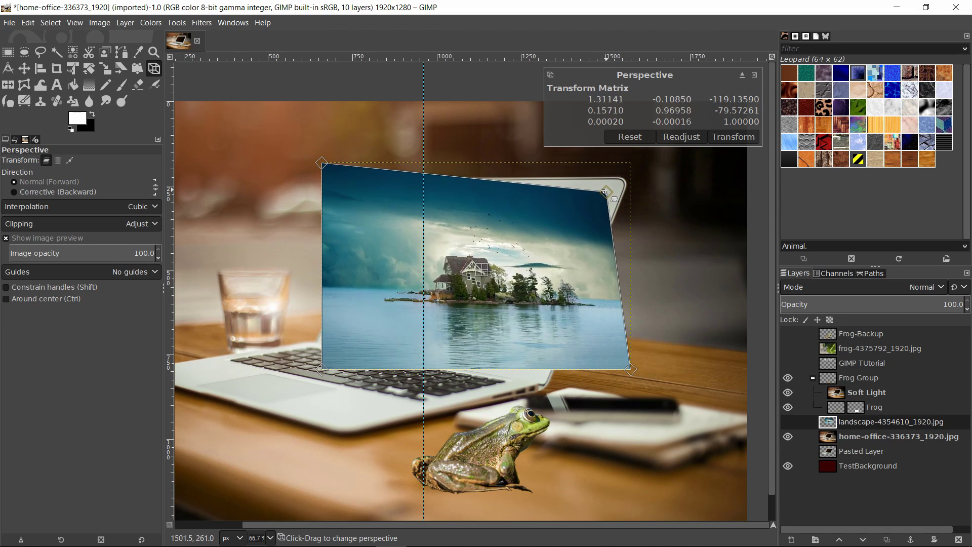
# - Fit the landscape's remaining corners to the laptop screen's corners and apply the Perspective transform
pyautogui.moveTo(629, 359); pyautogui.dragTo(539, 362)
pyautogui.moveTo(323, 368); pyautogui.dragTo(331, 332)
pyautogui.moveTo(322, 164); pyautogui.dragTo(398, 191)
pyautogui.moveTo(606, 192); pyautogui.dragTo(609, 191)
pyautogui.scroll(-1, 640, 256)
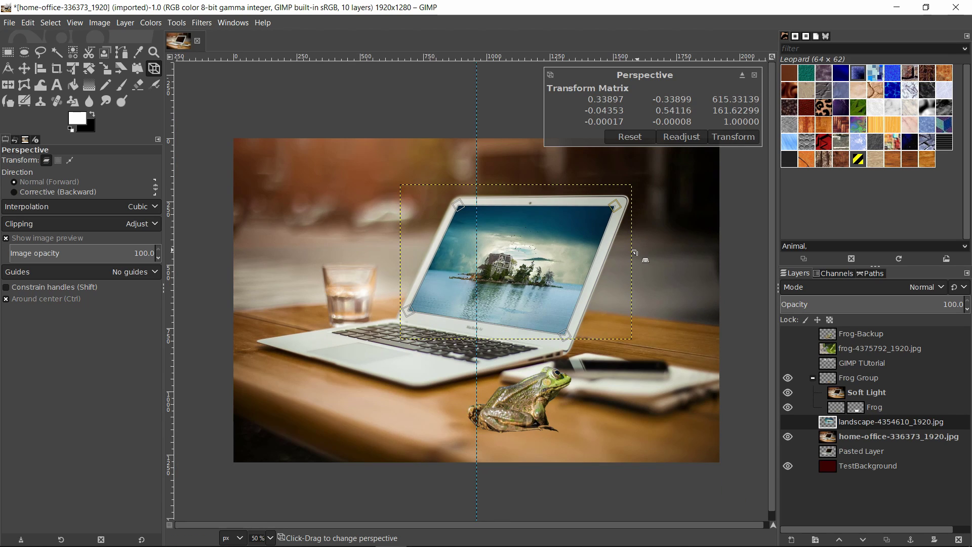
pyautogui.click(734, 137)
# - Check how the landscape fits the laptop screen and make the GIMP TUtorial title layer visible again
pyautogui.click(8, 52)
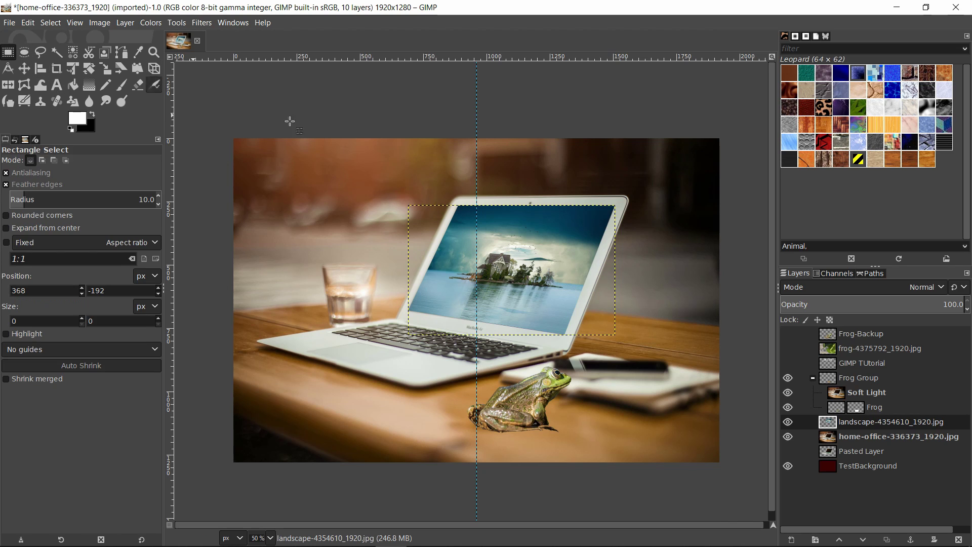
pyautogui.scroll(1, 601, 226)
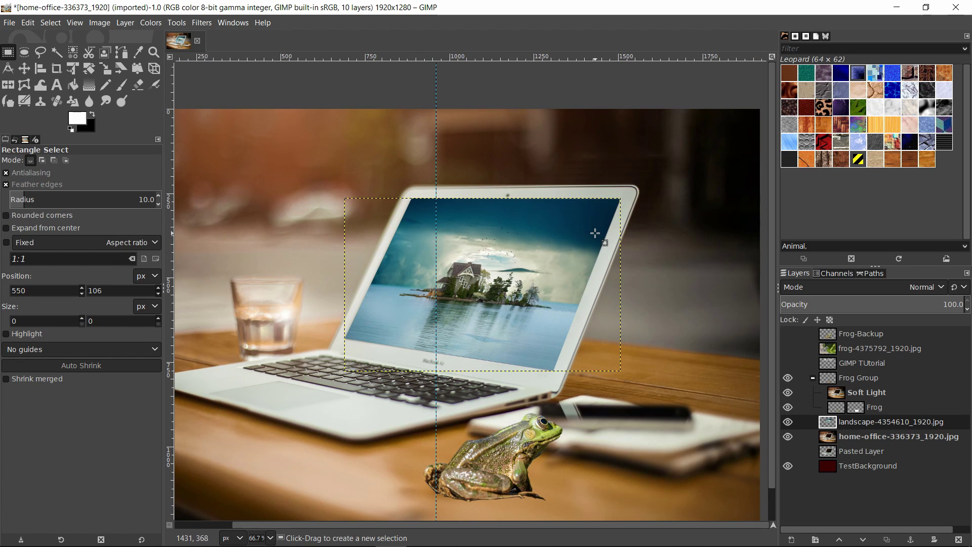
pyautogui.scroll(-1, 516, 237)
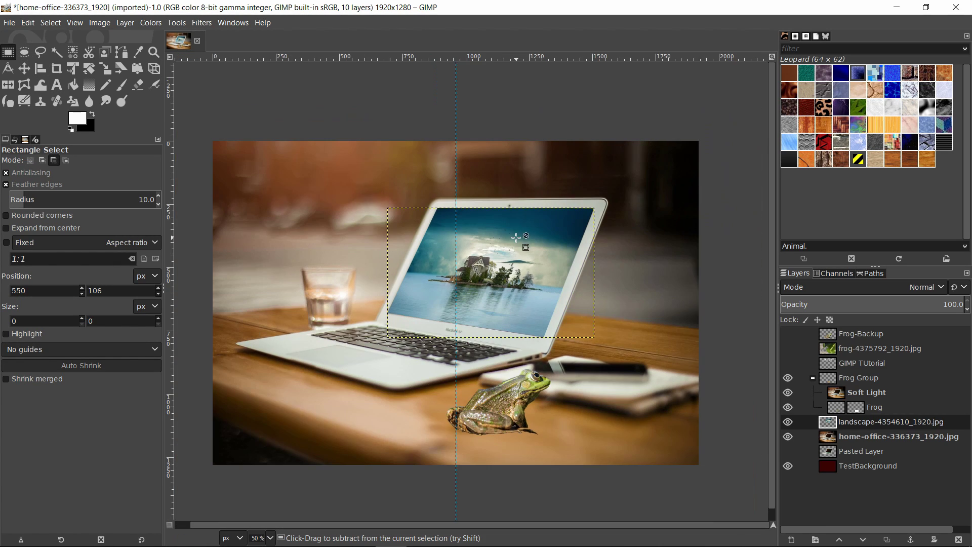
pyautogui.moveTo(529, 244); pyautogui.dragTo(556, 251)
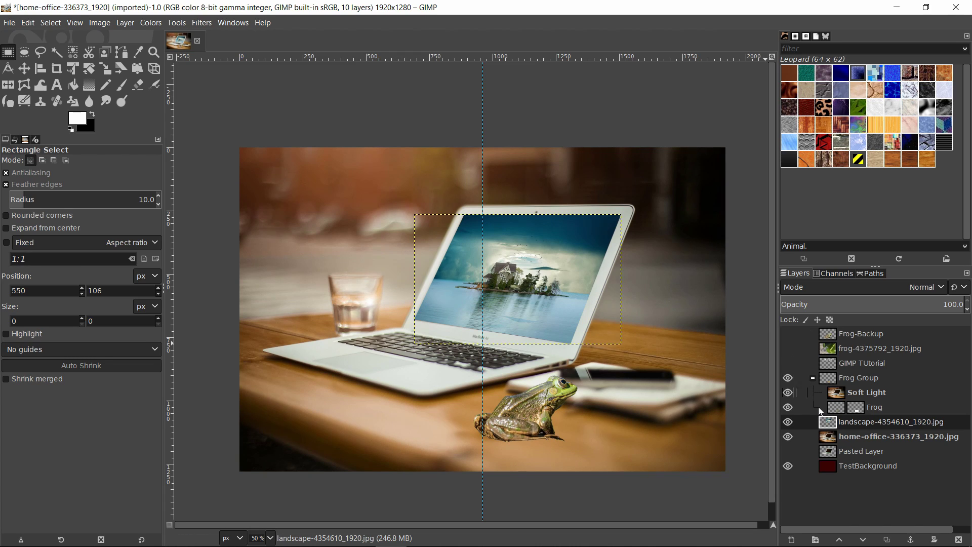
pyautogui.click(861, 363)
pyautogui.click(788, 363)
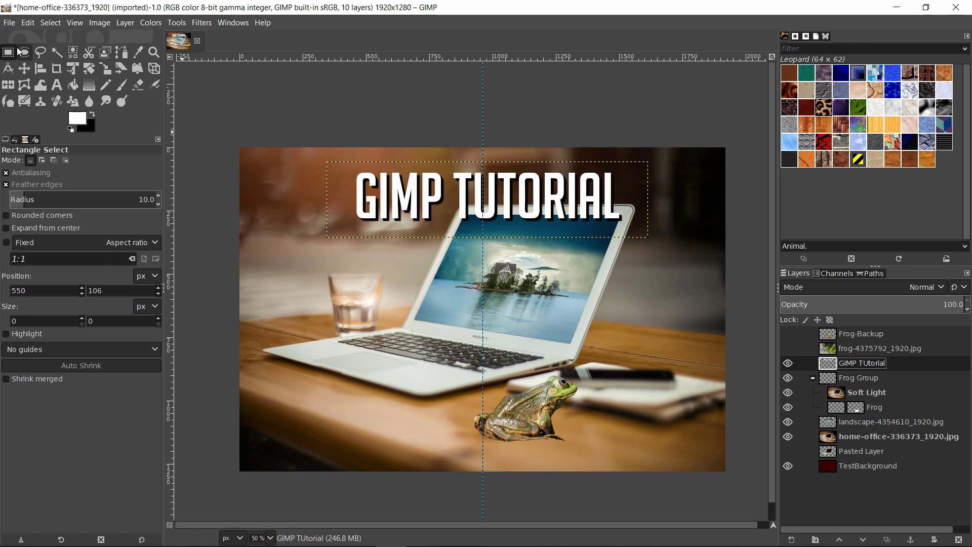
pyautogui.scroll(-1, 576, 204)
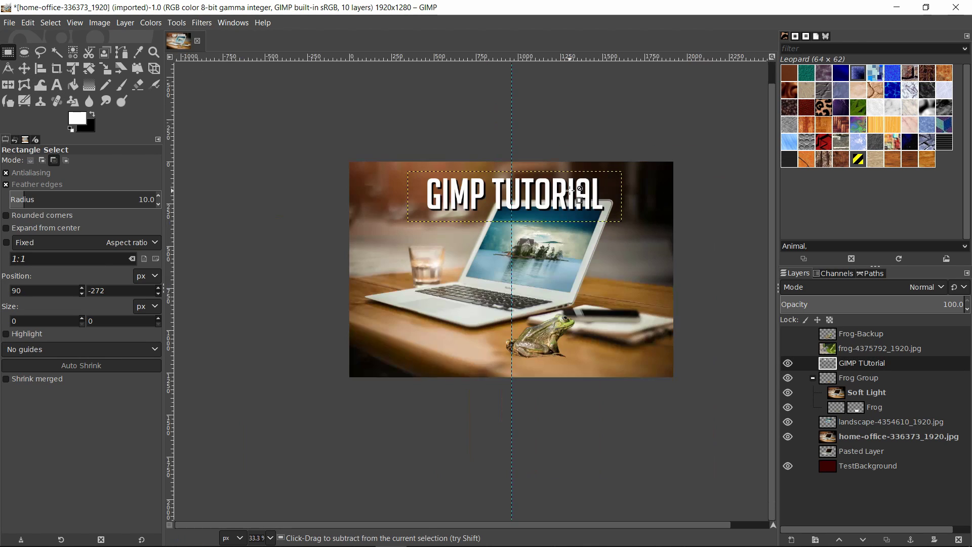
pyautogui.scroll(1, 591, 227)
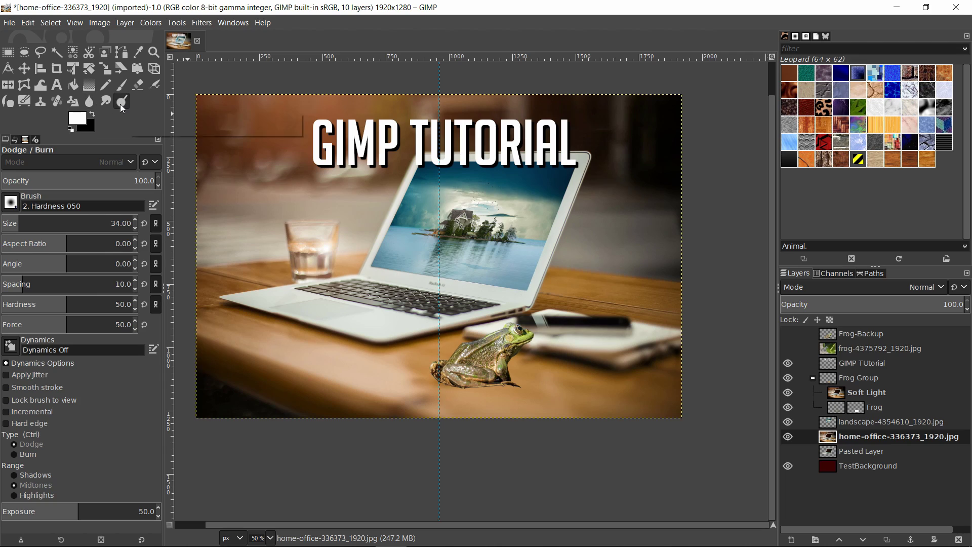
# - Try blurring the frog's eye and cheek on the Frog layer with the Blur / Sharpen tool, and undo the blur
pyautogui.click(89, 102)
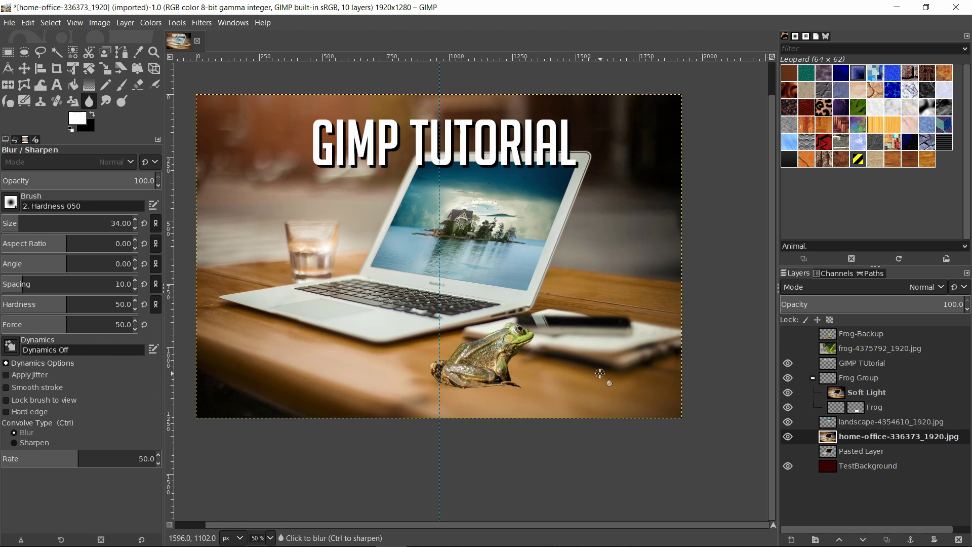
pyautogui.press('1')
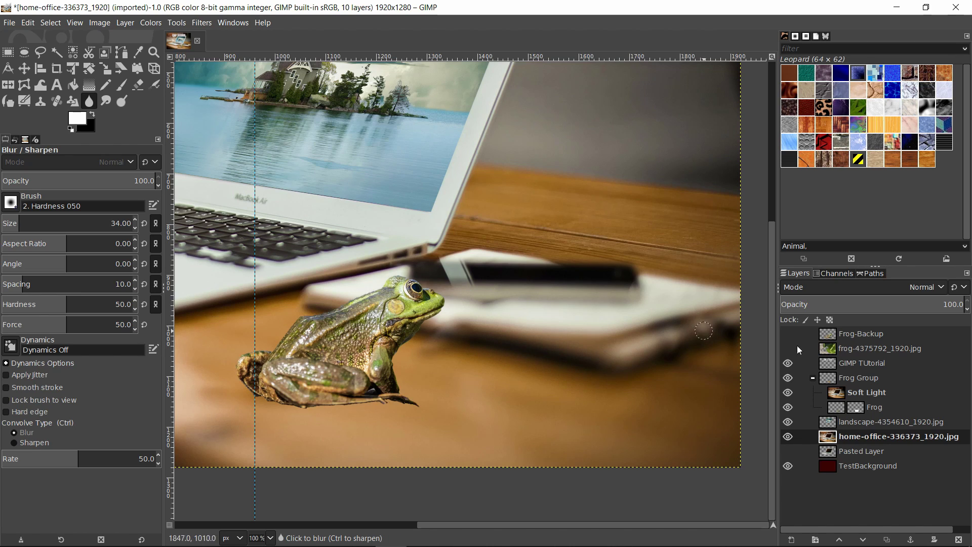
pyautogui.click(864, 406)
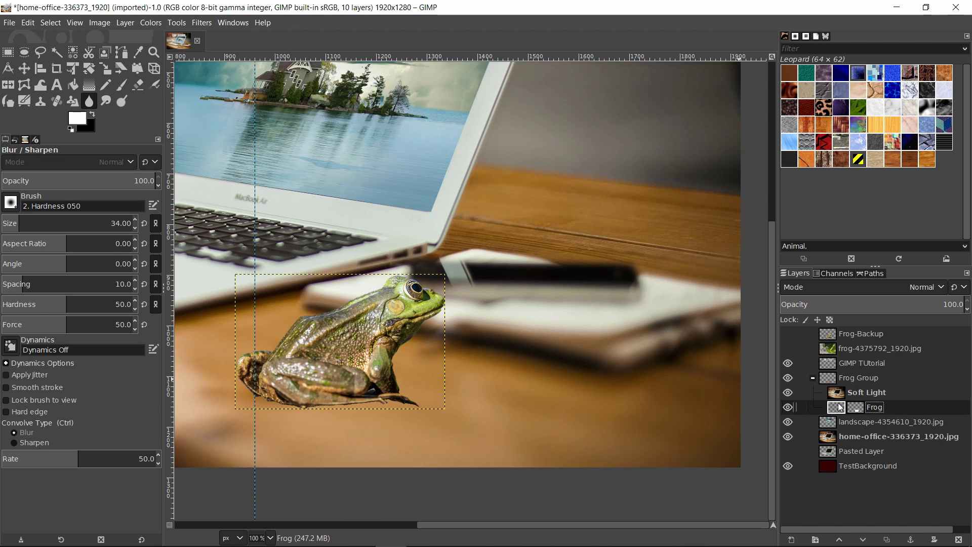
pyautogui.scroll(1, 506, 298)
pyautogui.moveTo(441, 311); pyautogui.dragTo(528, 274)
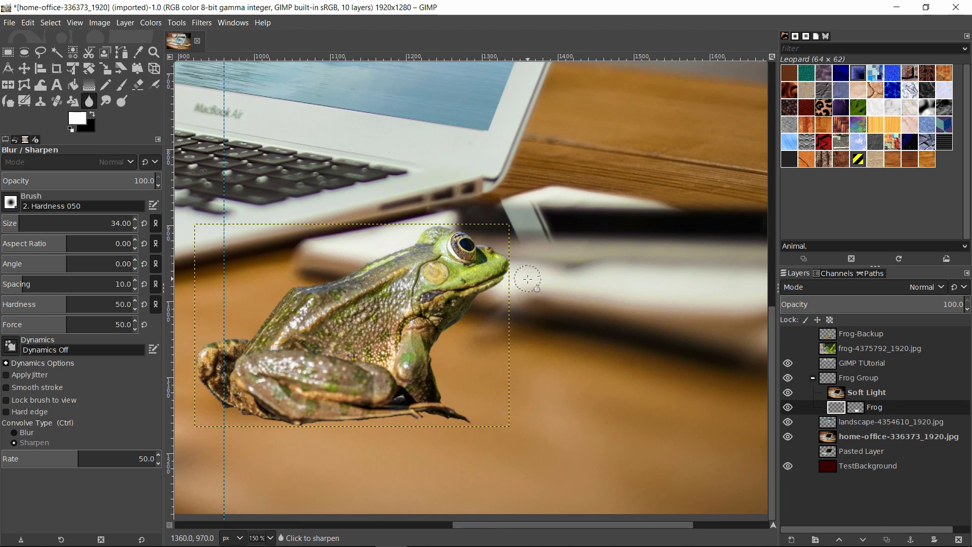
pyautogui.keyDown('ctrl'); pyautogui.scroll(1, 527, 279); pyautogui.keyUp('ctrl')
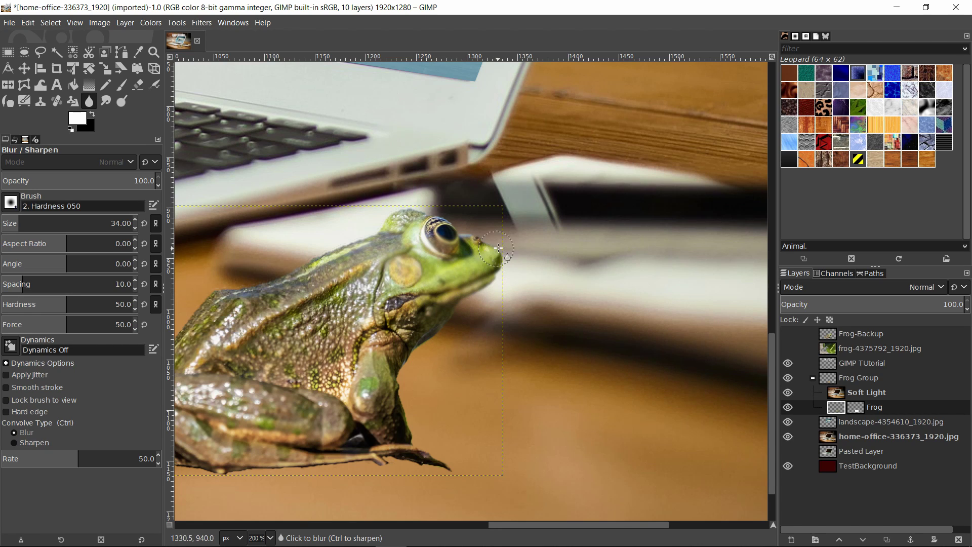
pyautogui.moveTo(435, 217)
pyautogui.mouseDown()
pyautogui.moveTo(473, 220)
pyautogui.moveTo(420, 246)
pyautogui.moveTo(415, 268)
pyautogui.mouseUp()
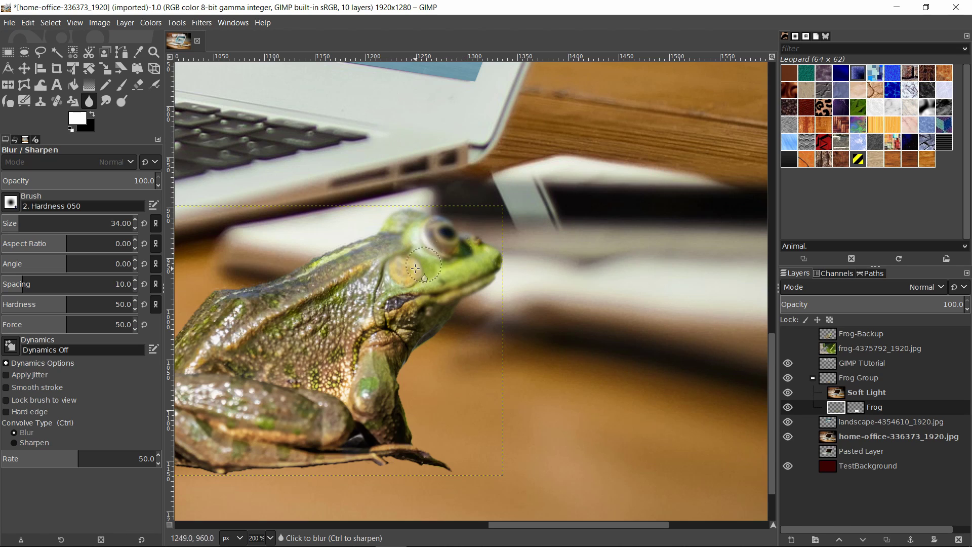
pyautogui.hotkey('ctrl', 'z')
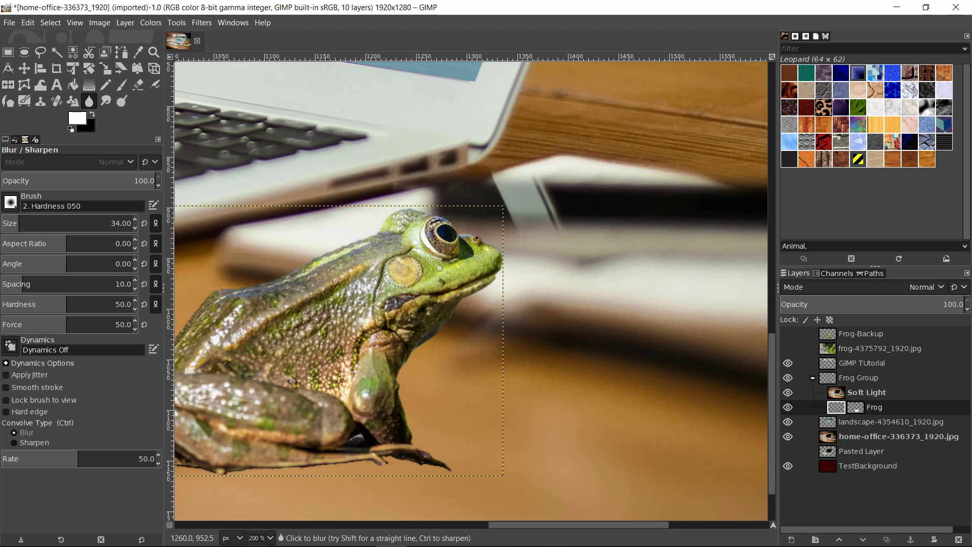
# - Set the Blur / Sharpen brush to force 70 and size 58, with the convolve type on Sharpen
pyautogui.click(70, 325)
pyautogui.moveTo(71, 326); pyautogui.dragTo(93, 326)
pyautogui.moveTo(19, 226); pyautogui.dragTo(23, 226)
pyautogui.moveTo(426, 304)
pyautogui.mouseDown()
pyautogui.moveTo(456, 283)
pyautogui.moveTo(446, 253)
pyautogui.moveTo(408, 260)
pyautogui.moveTo(446, 223)
pyautogui.moveTo(384, 222)
pyautogui.moveTo(441, 213)
pyautogui.moveTo(438, 283)
pyautogui.mouseUp()
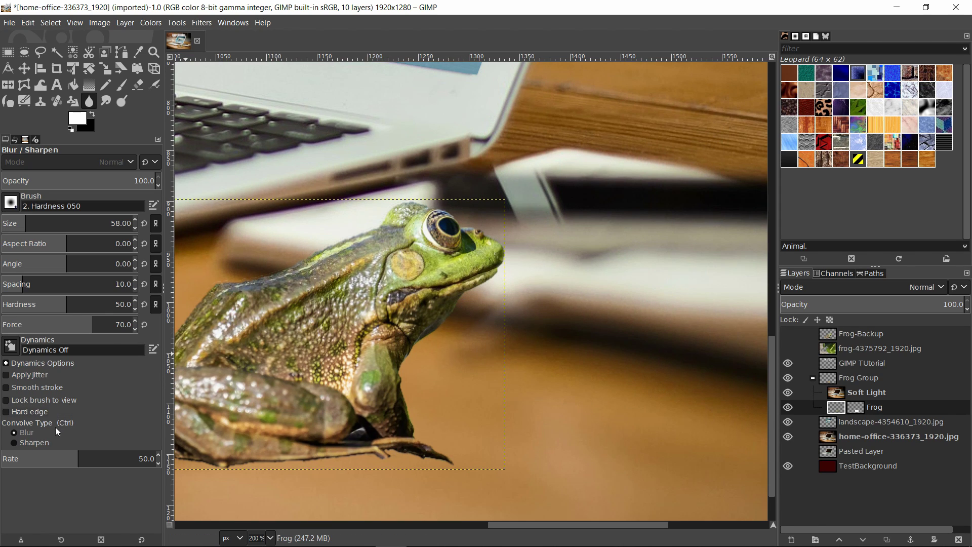
pyautogui.click(33, 443)
pyautogui.click(14, 434)
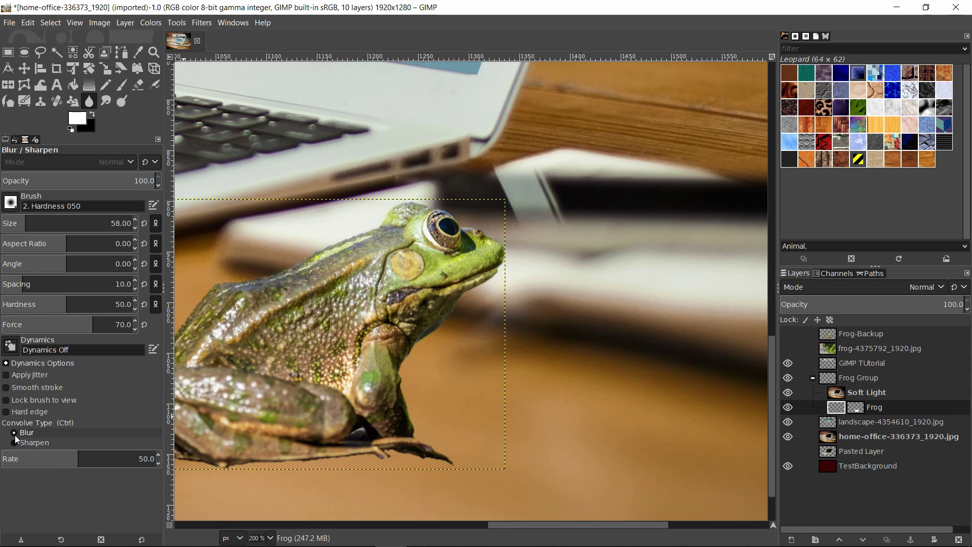
pyautogui.click(33, 443)
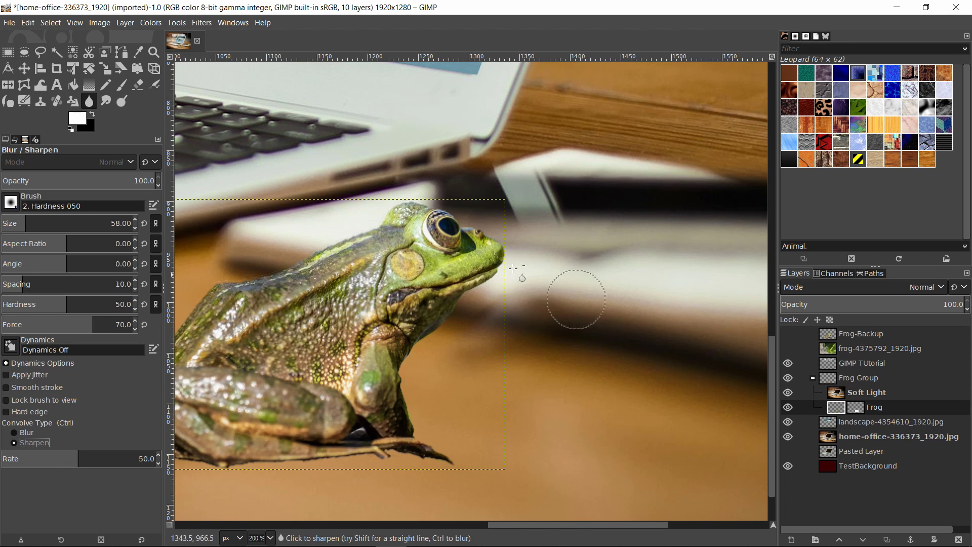
# - Try sharpening the frog's eye and head on the Frog layer, and undo the sharpening strokes
pyautogui.scroll(2, 461, 263)
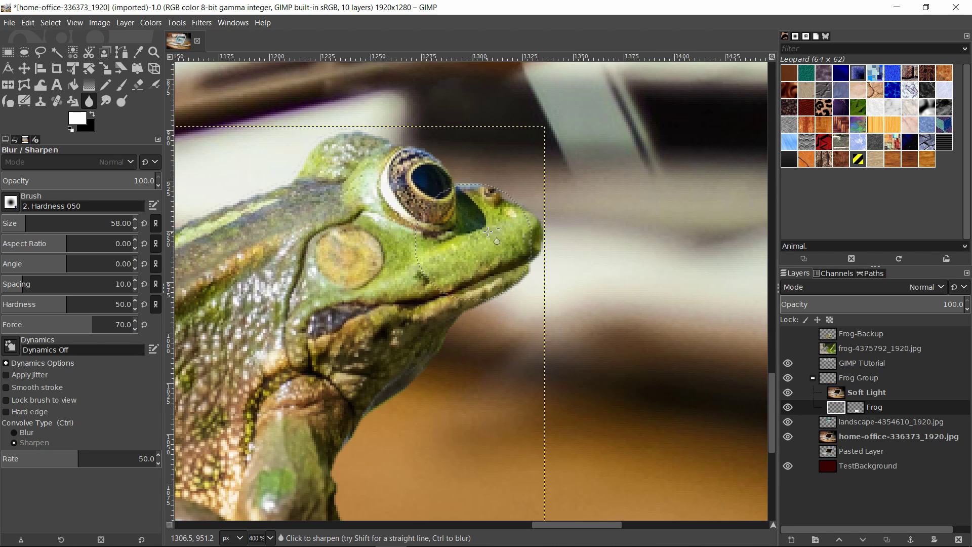
pyautogui.moveTo(435, 227)
pyautogui.mouseDown()
pyautogui.moveTo(382, 234)
pyautogui.moveTo(456, 194)
pyautogui.moveTo(358, 208)
pyautogui.moveTo(429, 180)
pyautogui.moveTo(351, 189)
pyautogui.moveTo(383, 162)
pyautogui.moveTo(334, 159)
pyautogui.moveTo(311, 181)
pyautogui.mouseUp()
pyautogui.keyDown('ctrl'); pyautogui.scroll(1, 454, 189); pyautogui.keyUp('ctrl')
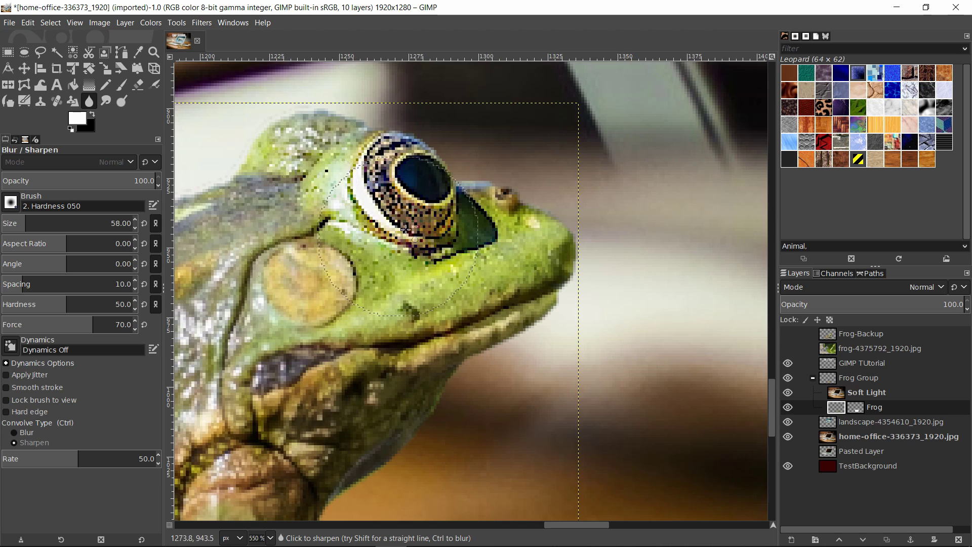
pyautogui.press('space')
pyautogui.press('space')
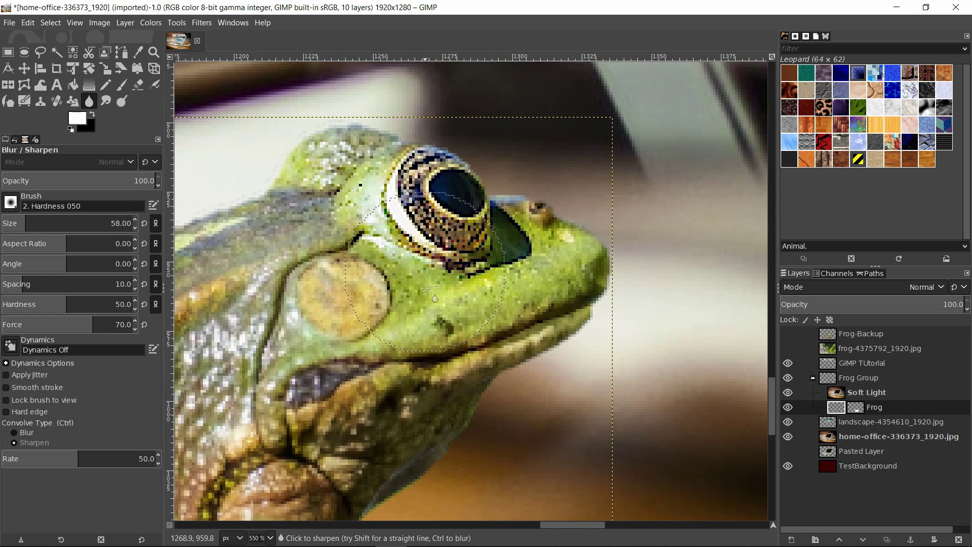
pyautogui.moveTo(399, 236)
pyautogui.mouseDown()
pyautogui.moveTo(416, 178)
pyautogui.moveTo(396, 173)
pyautogui.moveTo(314, 194)
pyautogui.moveTo(326, 160)
pyautogui.moveTo(347, 166)
pyautogui.moveTo(309, 209)
pyautogui.mouseUp()
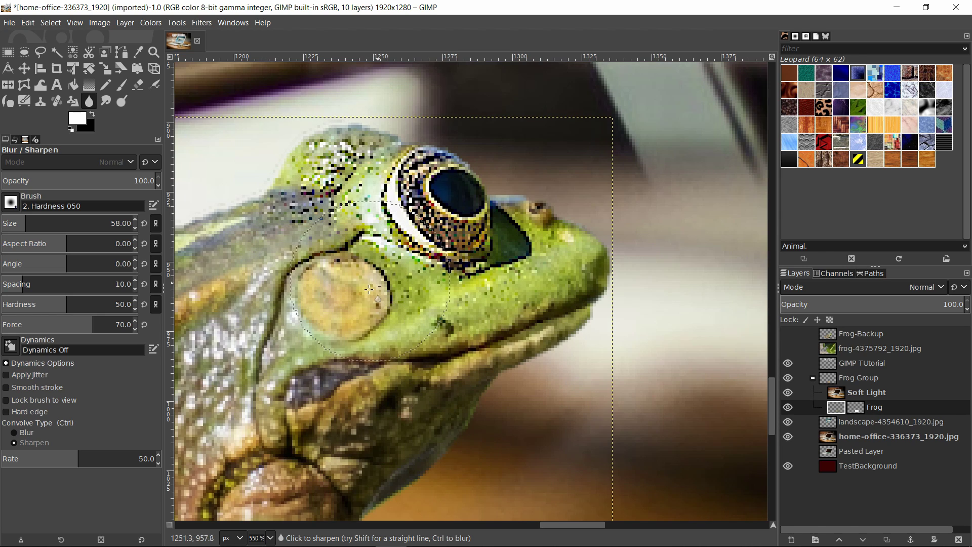
pyautogui.scroll(-2, 586, 260)
pyautogui.moveTo(497, 309)
pyautogui.mouseDown()
pyautogui.moveTo(415, 334)
pyautogui.moveTo(481, 283)
pyautogui.moveTo(476, 271)
pyautogui.moveTo(486, 274)
pyautogui.mouseUp()
pyautogui.hotkey('ctrl', 'z')
pyautogui.hotkey('ctrl', 'z')
pyautogui.hotkey('ctrl', 'z')
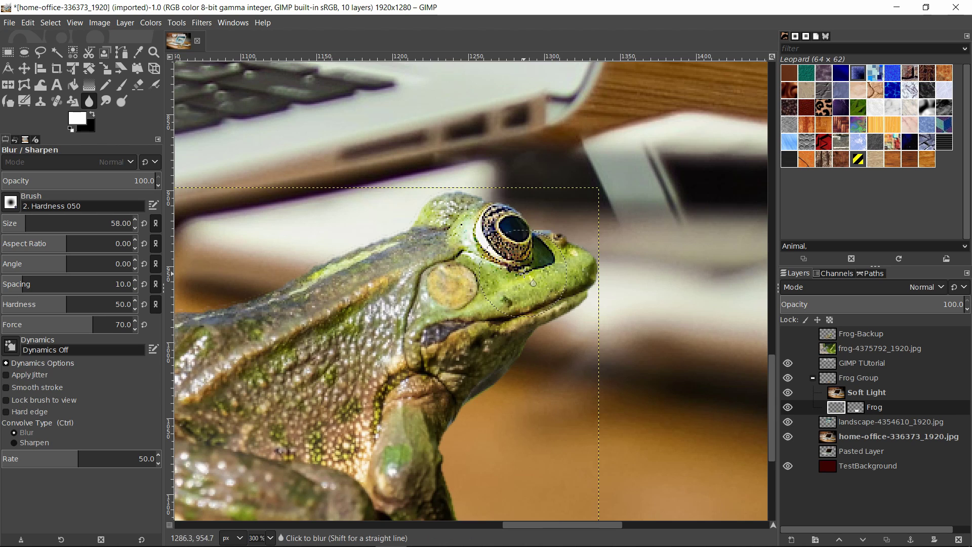
pyautogui.scroll(-2, 561, 299)
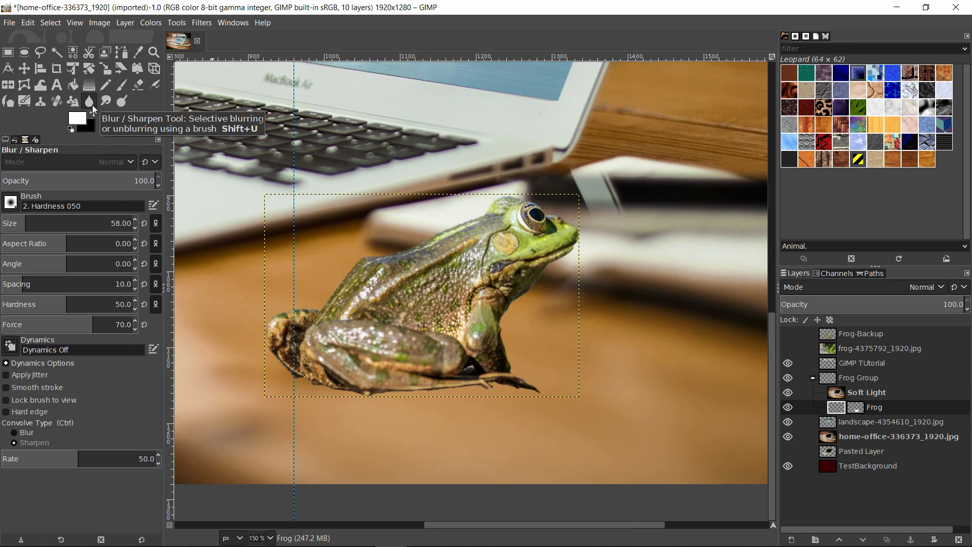
# - Try a Gaussian Blur on the Frog layer at several sizes, including 5.68 and 3.44, and discard the filter
pyautogui.click(202, 23)
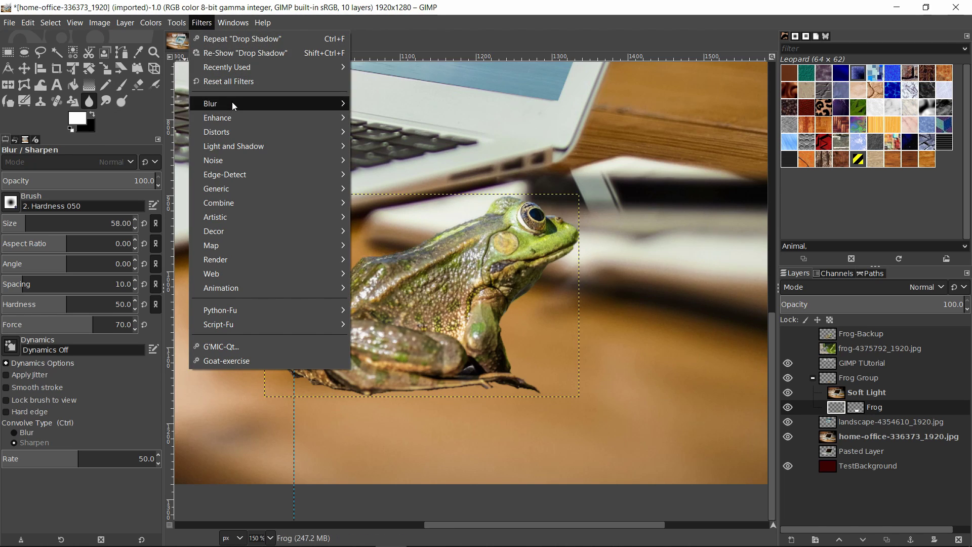
pyautogui.moveTo(231, 102)
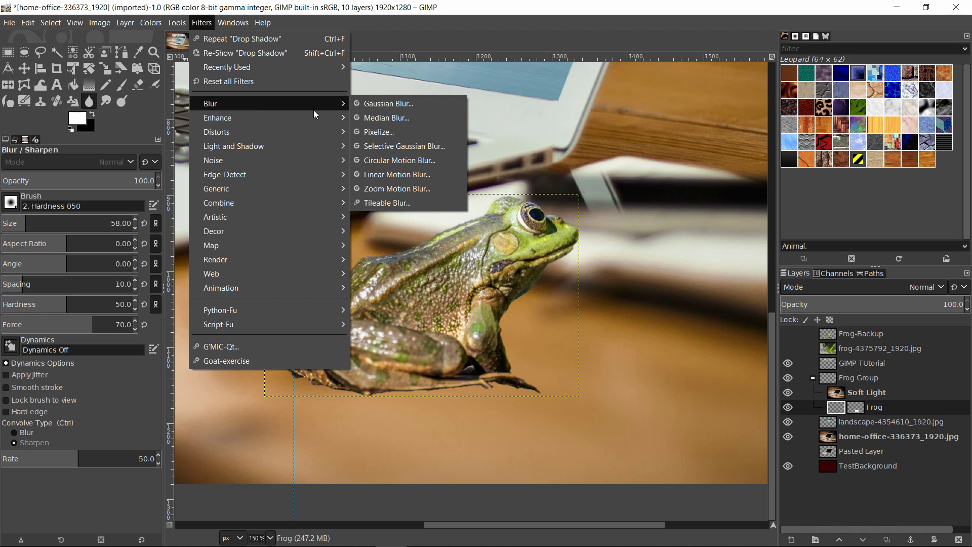
pyautogui.click(394, 105)
pyautogui.moveTo(836, 65); pyautogui.dragTo(727, 104)
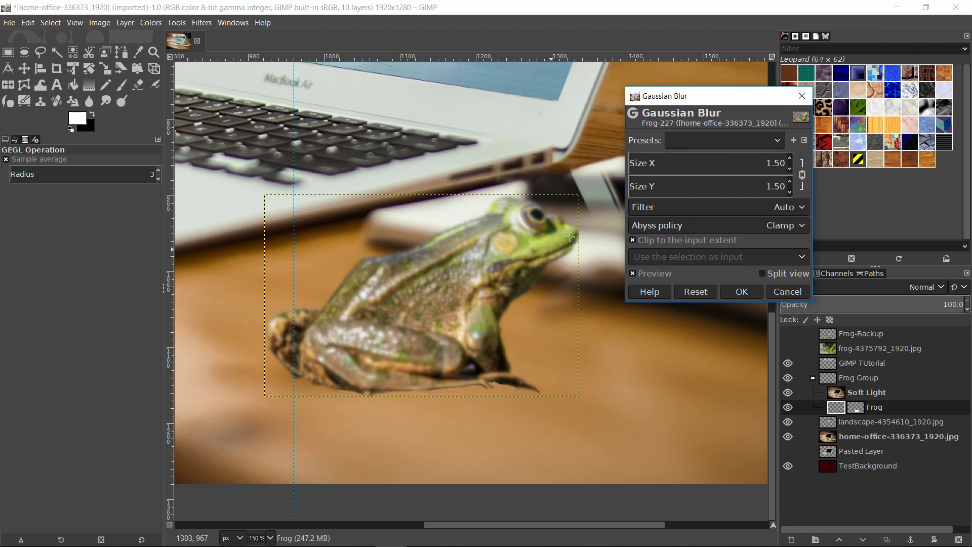
pyautogui.click(642, 164)
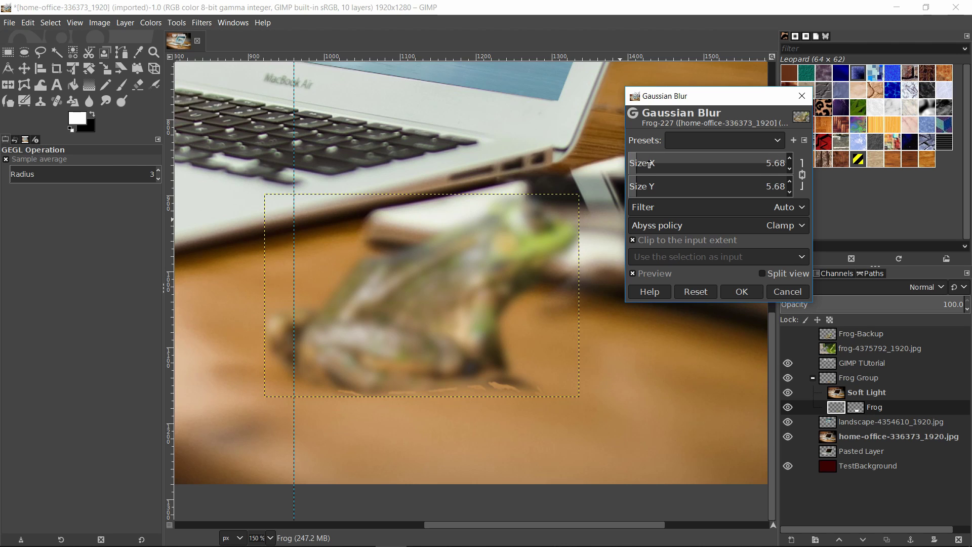
pyautogui.click(649, 164)
pyautogui.click(640, 164)
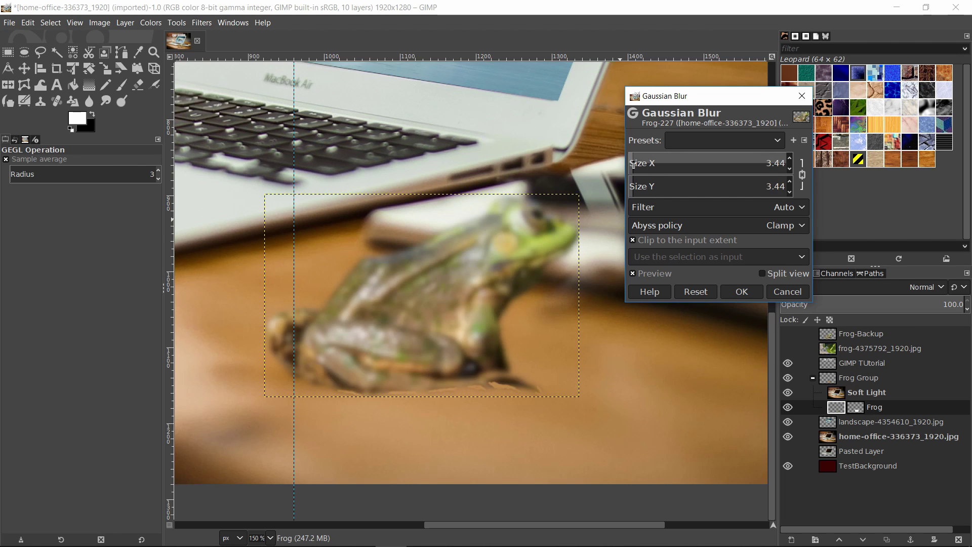
pyautogui.click(653, 163)
pyautogui.moveTo(653, 163); pyautogui.dragTo(631, 164)
pyautogui.press('Return')
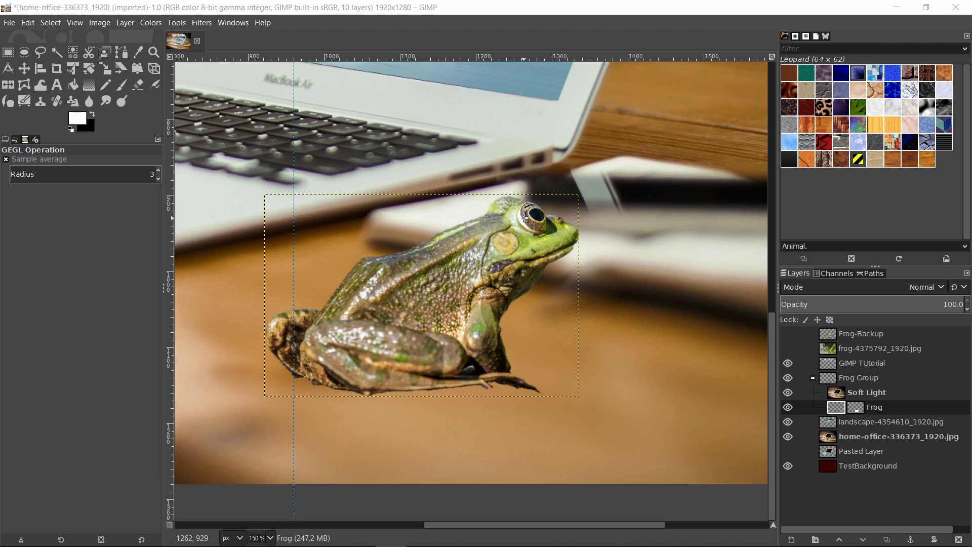
# - Activate the Dodge / Burn tool for the Frog layer and set its force to 69.8
pyautogui.click(127, 104)
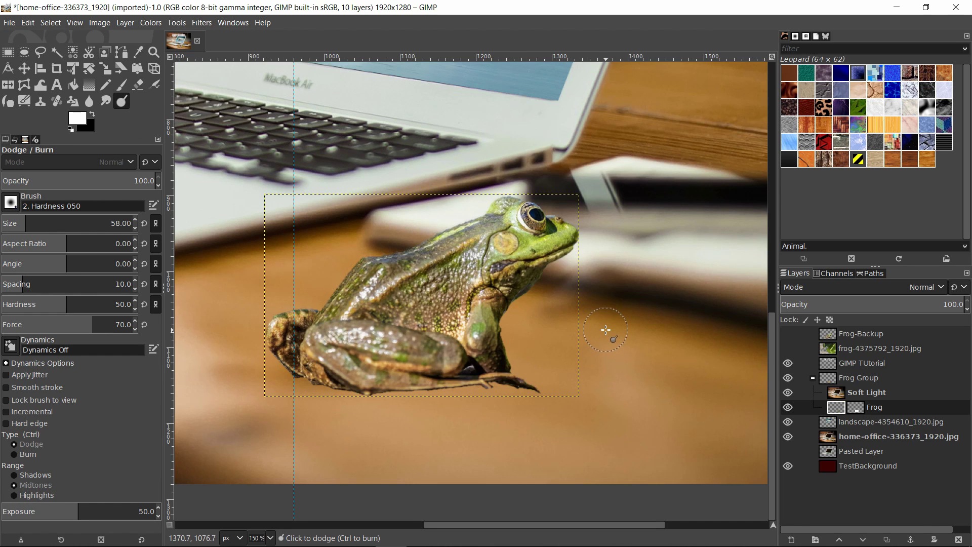
pyautogui.moveTo(606, 330); pyautogui.dragTo(639, 337)
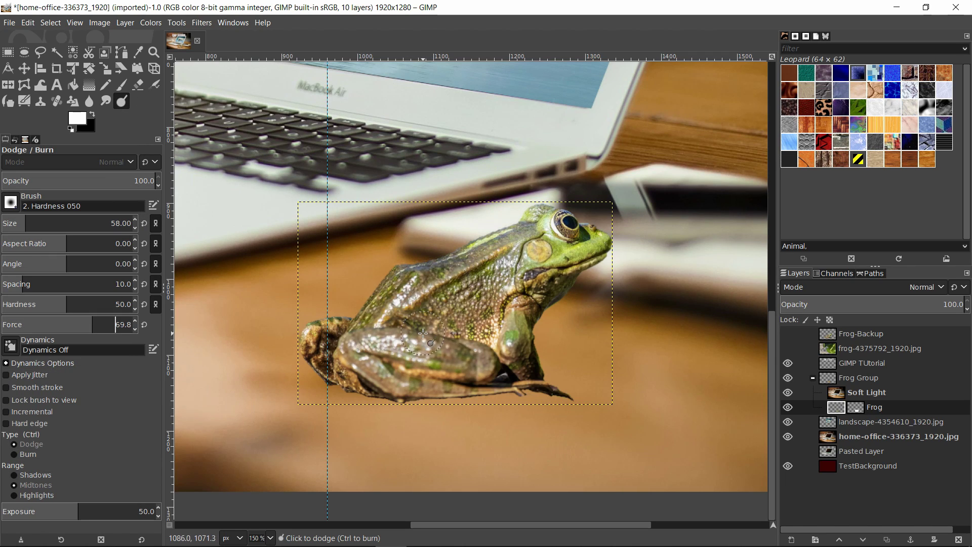
pyautogui.scroll(1, 445, 286)
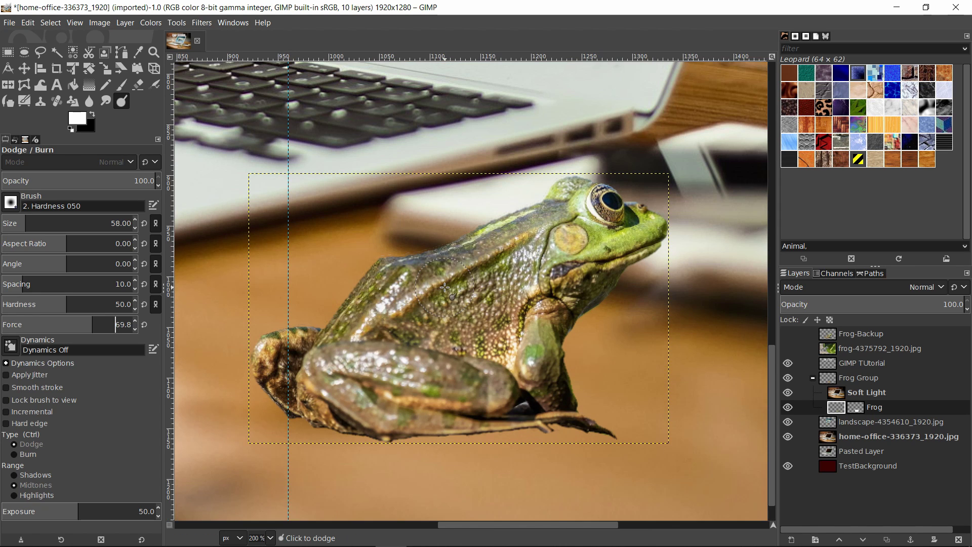
pyautogui.scroll(-1, 363, 312)
pyautogui.scroll(1, 349, 306)
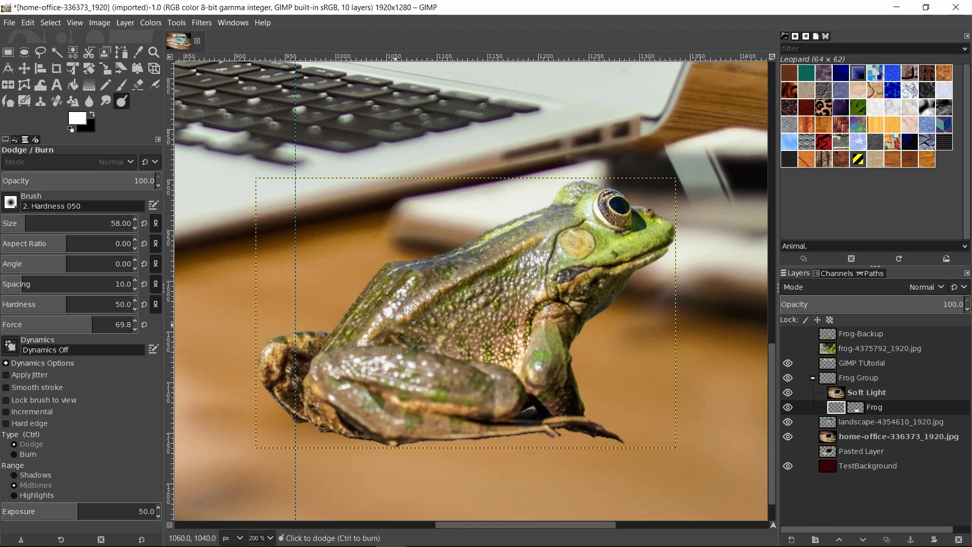
# - Try dodging and burning the frog's head and body in the midtones, and undo the last stroke
pyautogui.moveTo(568, 225)
pyautogui.mouseDown()
pyautogui.moveTo(407, 285)
pyautogui.moveTo(341, 380)
pyautogui.moveTo(391, 268)
pyautogui.moveTo(310, 365)
pyautogui.moveTo(323, 340)
pyautogui.moveTo(284, 354)
pyautogui.moveTo(281, 375)
pyautogui.moveTo(297, 397)
pyautogui.moveTo(319, 377)
pyautogui.moveTo(304, 403)
pyautogui.moveTo(394, 402)
pyautogui.moveTo(357, 437)
pyautogui.moveTo(640, 430)
pyautogui.moveTo(561, 412)
pyautogui.moveTo(420, 416)
pyautogui.moveTo(354, 397)
pyautogui.moveTo(371, 368)
pyautogui.moveTo(555, 396)
pyautogui.moveTo(582, 351)
pyautogui.moveTo(667, 302)
pyautogui.mouseUp()
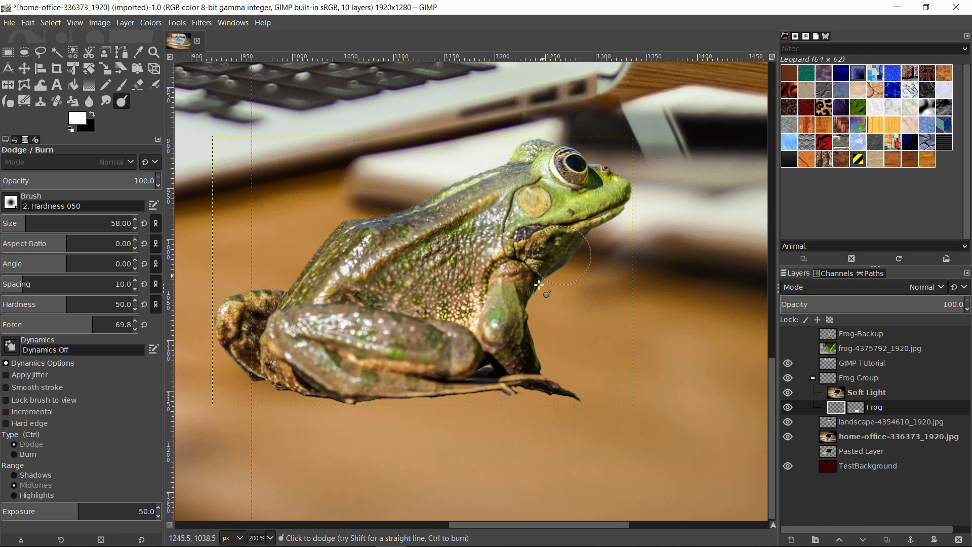
pyautogui.scroll(-1, 564, 263)
pyautogui.press('ctrl')
pyautogui.scroll(2, 564, 303)
pyautogui.moveTo(582, 192)
pyautogui.mouseDown()
pyautogui.moveTo(563, 199)
pyautogui.moveTo(506, 263)
pyautogui.moveTo(495, 319)
pyautogui.moveTo(506, 393)
pyautogui.moveTo(314, 400)
pyautogui.moveTo(206, 423)
pyautogui.moveTo(186, 385)
pyautogui.mouseUp()
pyautogui.scroll(-3, 530, 338)
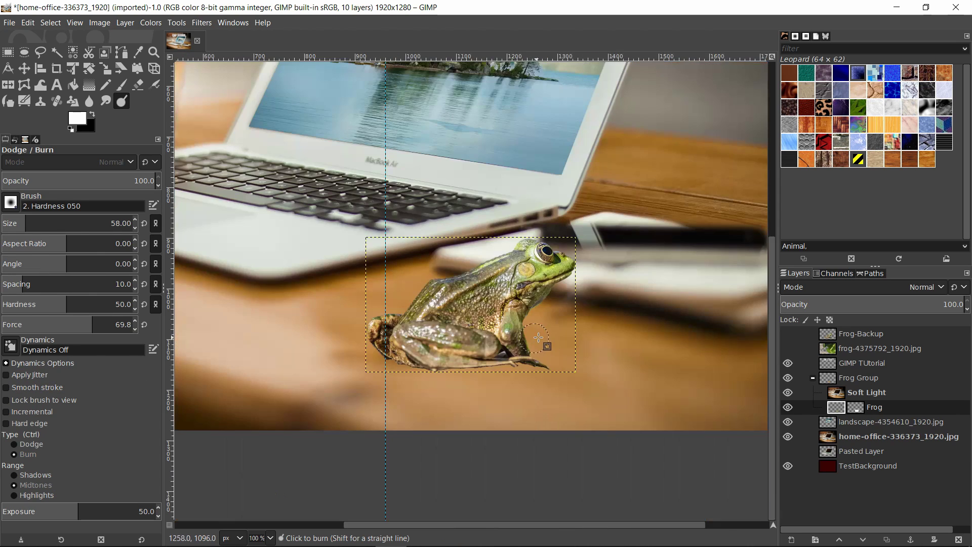
pyautogui.hotkey('ctrl', 'z')
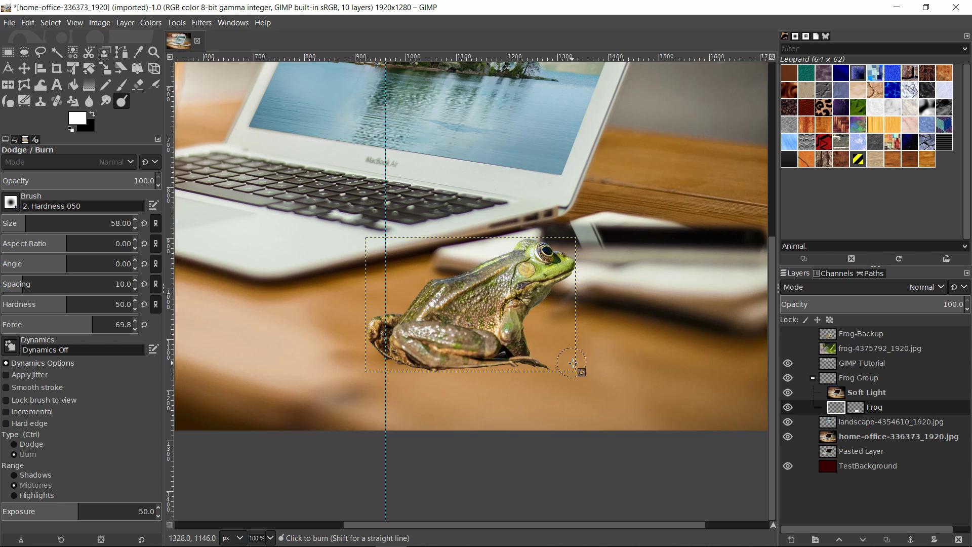
# - Redo the undone dodge and burn strokes on the Frog layer
pyautogui.scroll(2, 561, 360)
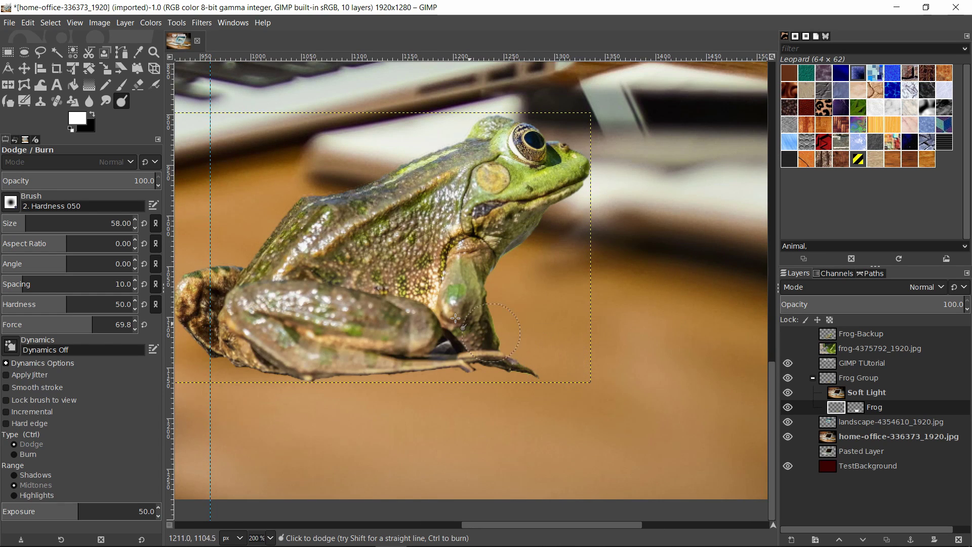
pyautogui.hscroll(-4, 395, 339)
pyautogui.moveTo(392, 337)
pyautogui.mouseDown()
pyautogui.moveTo(377, 292)
pyautogui.moveTo(402, 273)
pyautogui.moveTo(440, 294)
pyautogui.mouseUp()
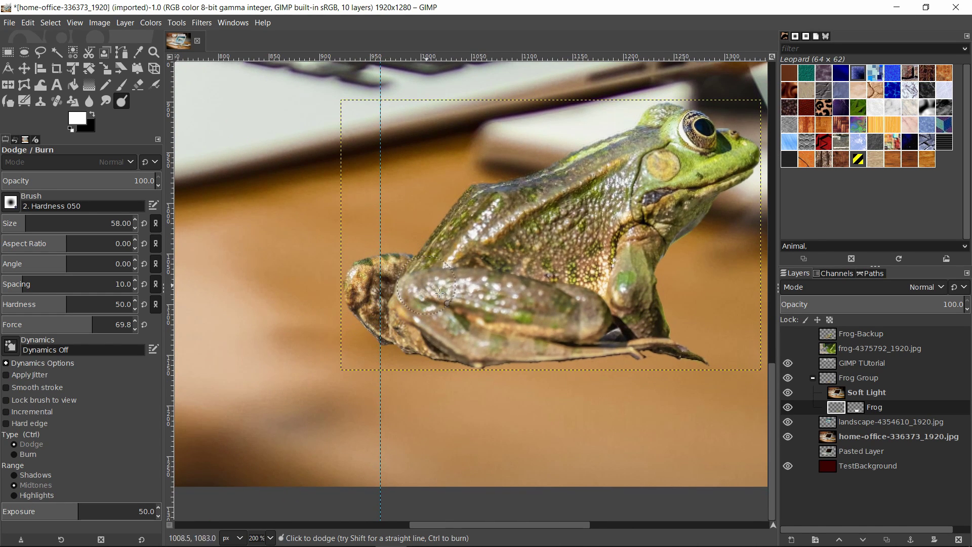
pyautogui.hscroll(3, 503, 316)
pyautogui.scroll(1, 503, 316)
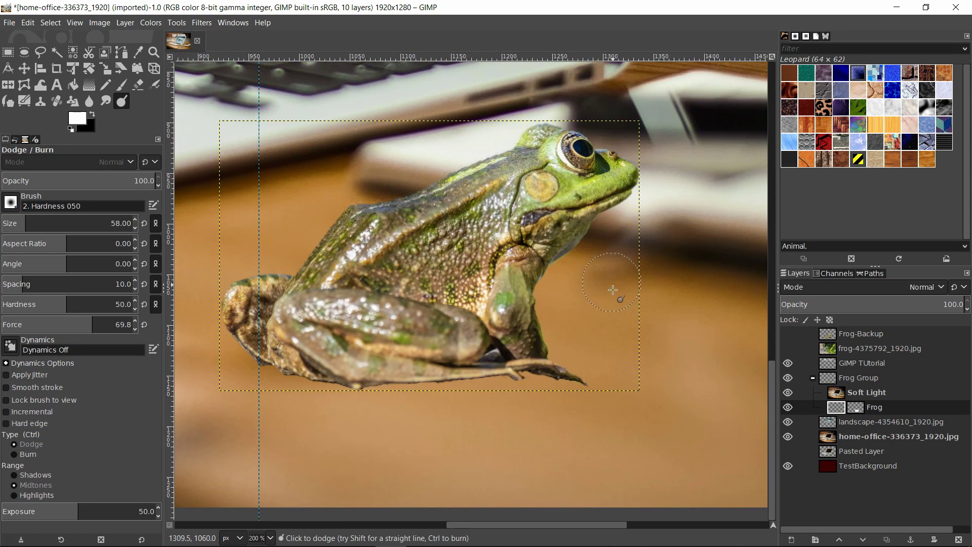
pyautogui.press('ctrl')
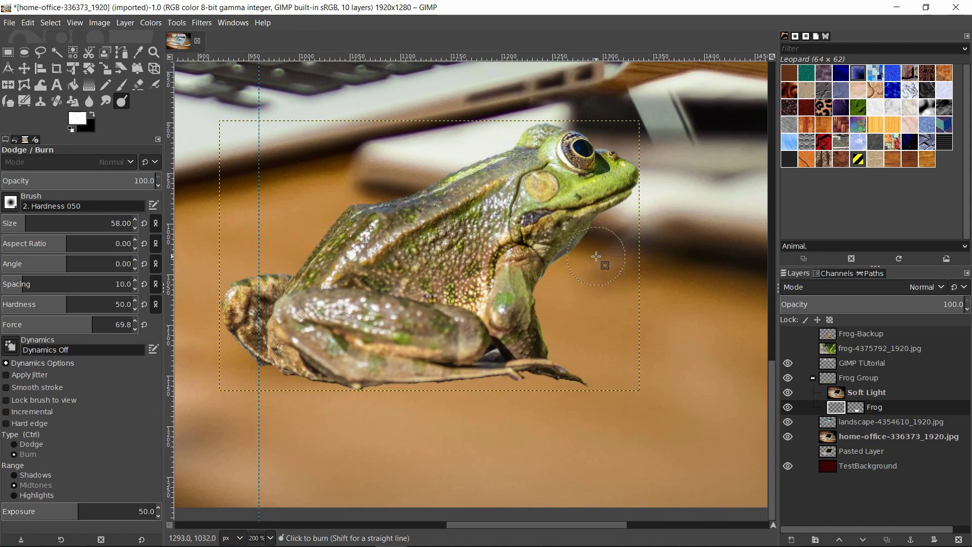
pyautogui.hotkey('ctrl', 'y')
pyautogui.hotkey('ctrl', 'y')
pyautogui.hotkey('ctrl', 'y')
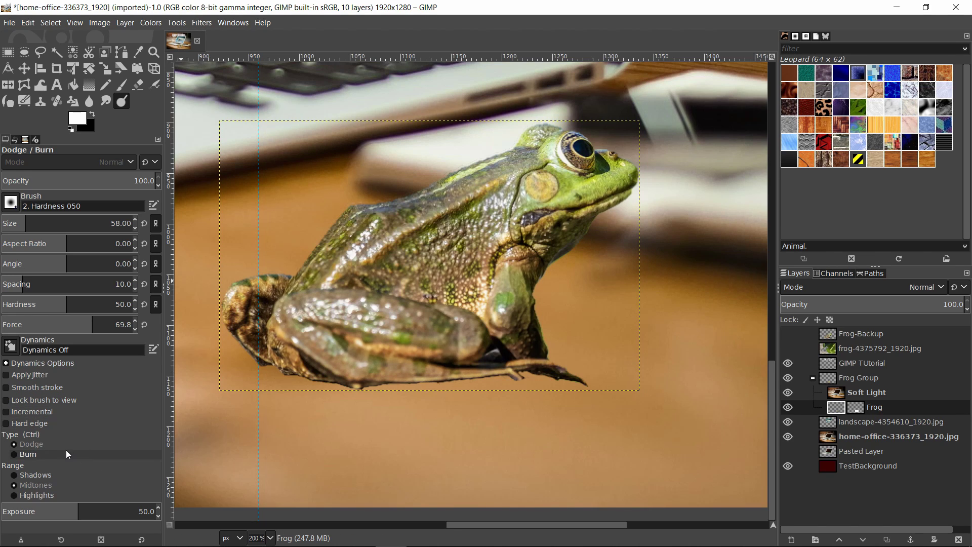
# - Switch the Dodge / Burn type to Burn and darken the midtones along the frog's throat, body, head and legs
pyautogui.click(45, 453)
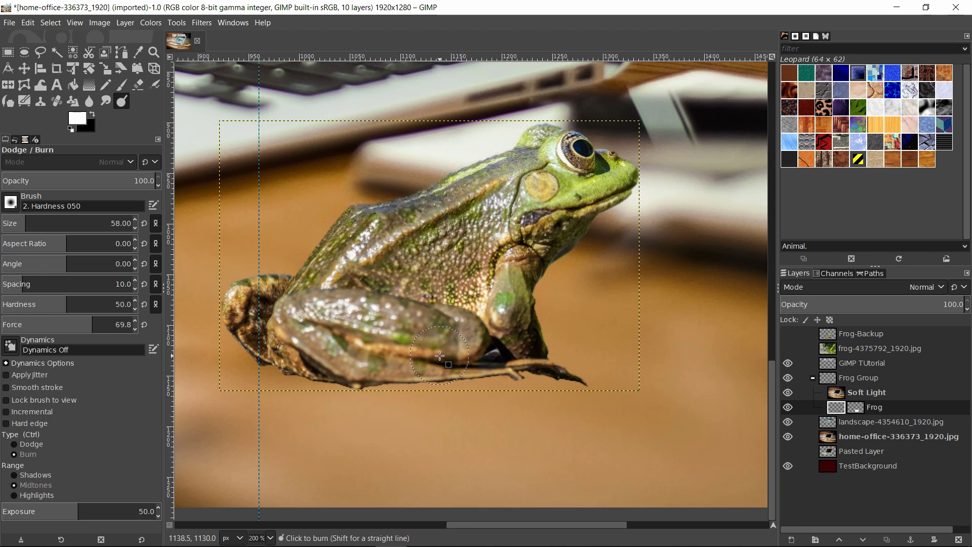
pyautogui.click(33, 445)
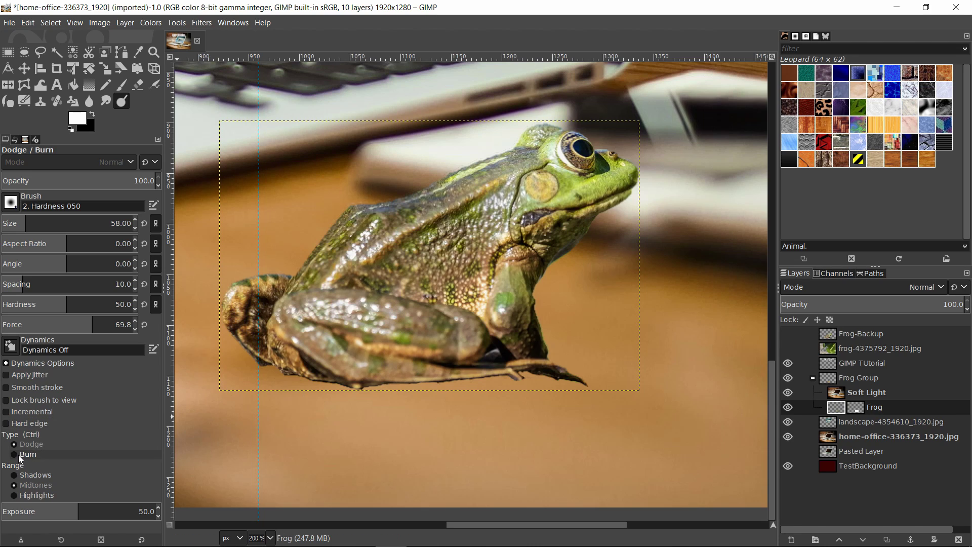
pyautogui.click(28, 455)
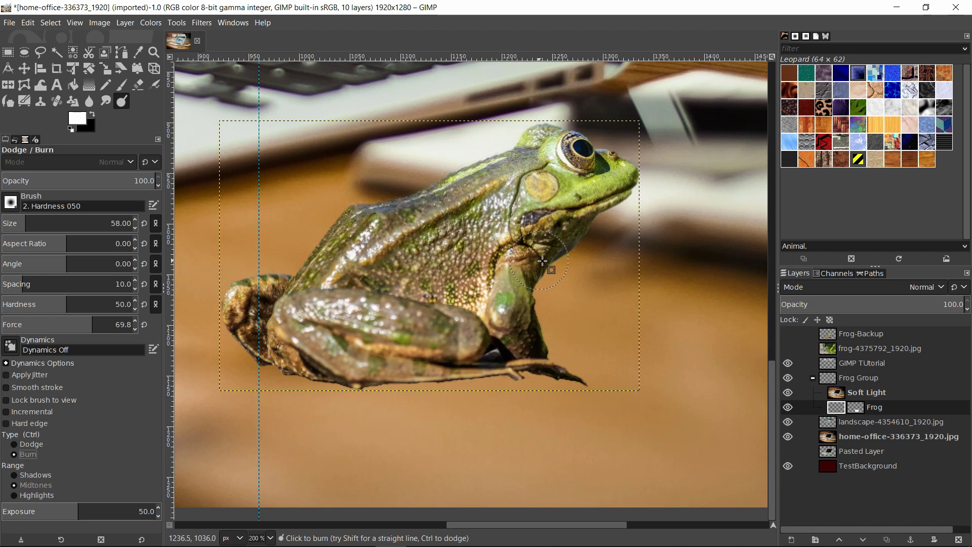
pyautogui.moveTo(587, 232)
pyautogui.mouseDown()
pyautogui.moveTo(562, 233)
pyautogui.moveTo(536, 279)
pyautogui.moveTo(559, 362)
pyautogui.moveTo(543, 375)
pyautogui.moveTo(487, 358)
pyautogui.moveTo(482, 371)
pyautogui.moveTo(439, 376)
pyautogui.moveTo(302, 361)
pyautogui.moveTo(259, 337)
pyautogui.moveTo(247, 307)
pyautogui.moveTo(297, 276)
pyautogui.mouseUp()
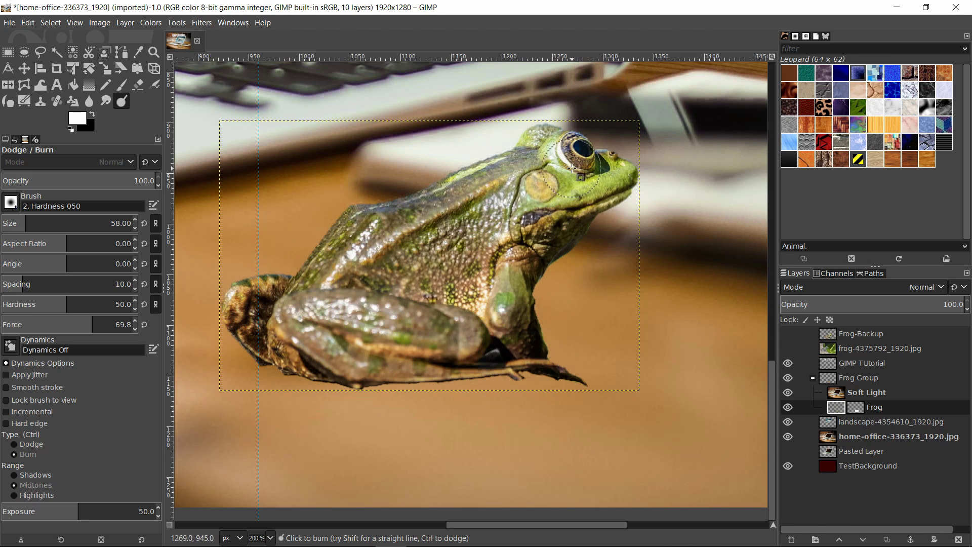
pyautogui.moveTo(535, 131)
pyautogui.mouseDown()
pyautogui.moveTo(385, 213)
pyautogui.moveTo(311, 284)
pyautogui.moveTo(291, 344)
pyautogui.moveTo(508, 366)
pyautogui.mouseUp()
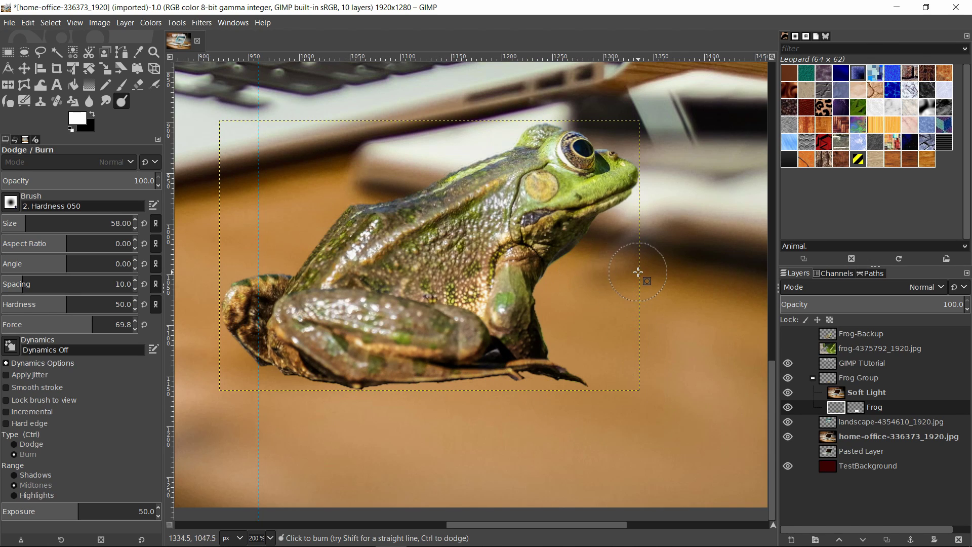
pyautogui.keyDown('ctrl'); pyautogui.scroll(-3, 638, 272); pyautogui.keyUp('ctrl')
pyautogui.keyDown('ctrl'); pyautogui.scroll(3, 638, 272); pyautogui.keyUp('ctrl')
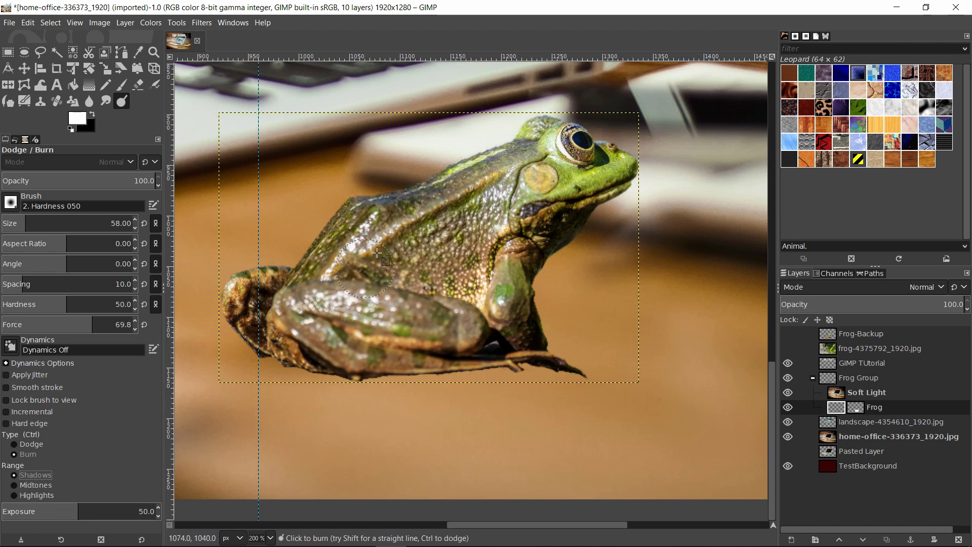
# - Try burning the frog's throat, belly and legs with the range set to Shadows, and undo the stroke
pyautogui.click(29, 474)
pyautogui.click(546, 232)
pyautogui.moveTo(546, 232)
pyautogui.mouseDown()
pyautogui.moveTo(529, 294)
pyautogui.moveTo(536, 352)
pyautogui.moveTo(557, 369)
pyautogui.moveTo(350, 367)
pyautogui.mouseUp()
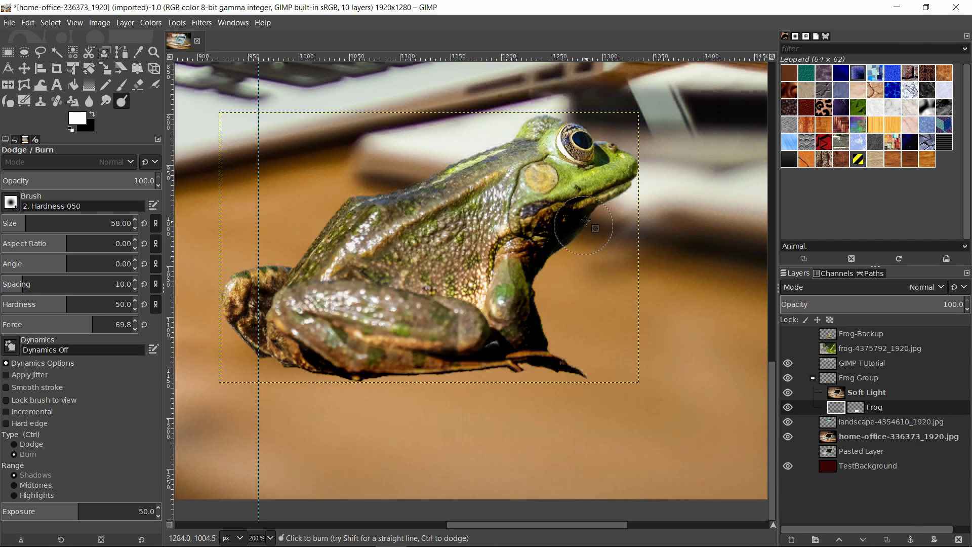
pyautogui.hotkey('ctrl', 'z')
# - Try burning the frog's chest and hind leg with the range set to Midtones, and undo the stroke
pyautogui.click(38, 484)
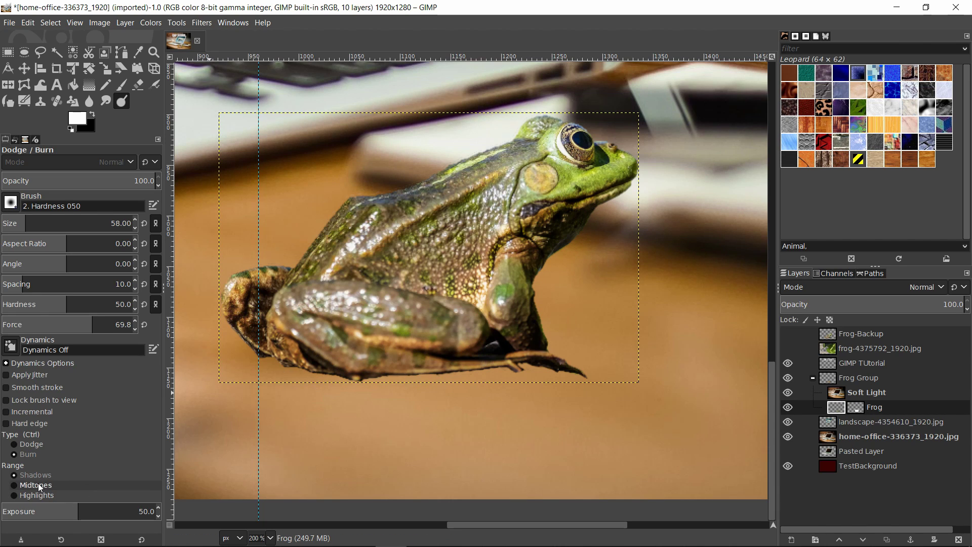
pyautogui.moveTo(541, 246)
pyautogui.mouseDown()
pyautogui.moveTo(535, 313)
pyautogui.moveTo(565, 367)
pyautogui.moveTo(439, 367)
pyautogui.moveTo(303, 342)
pyautogui.mouseUp()
pyautogui.hotkey('ctrl', 'z')
# - Try burning across the frog's throat and body with the range set to Highlights, and undo the strokes
pyautogui.click(38, 496)
pyautogui.moveTo(574, 216)
pyautogui.mouseDown()
pyautogui.moveTo(544, 210)
pyautogui.moveTo(520, 251)
pyautogui.moveTo(529, 331)
pyautogui.moveTo(496, 295)
pyautogui.moveTo(569, 185)
pyautogui.moveTo(554, 187)
pyautogui.moveTo(464, 293)
pyautogui.moveTo(475, 328)
pyautogui.moveTo(414, 334)
pyautogui.moveTo(300, 292)
pyautogui.mouseUp()
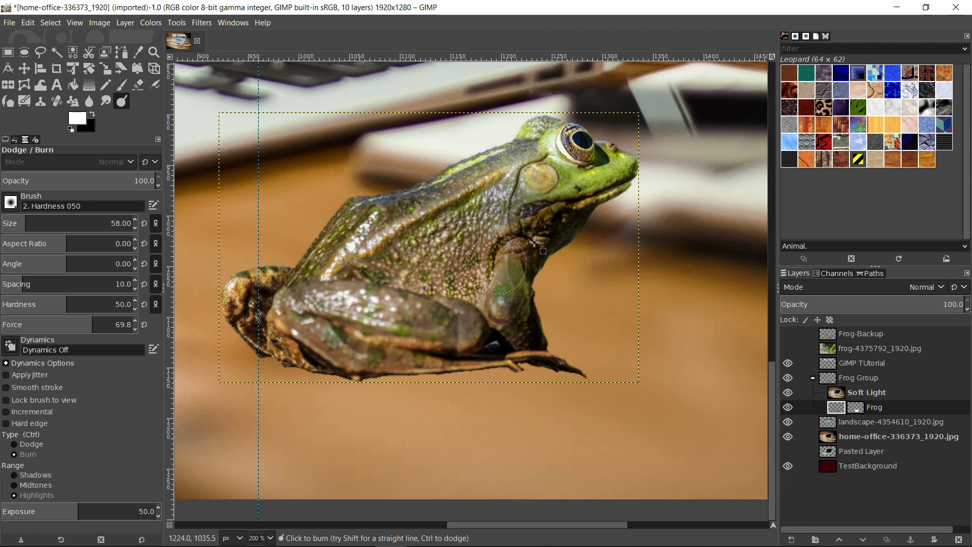
pyautogui.hotkey('ctrl', 'z')
pyautogui.hotkey('ctrl', 'z')
# - Open the Color Balance adjustment for the Frog layer and place its dialog clear of the frog
pyautogui.moveTo(591, 278); pyautogui.dragTo(626, 322)
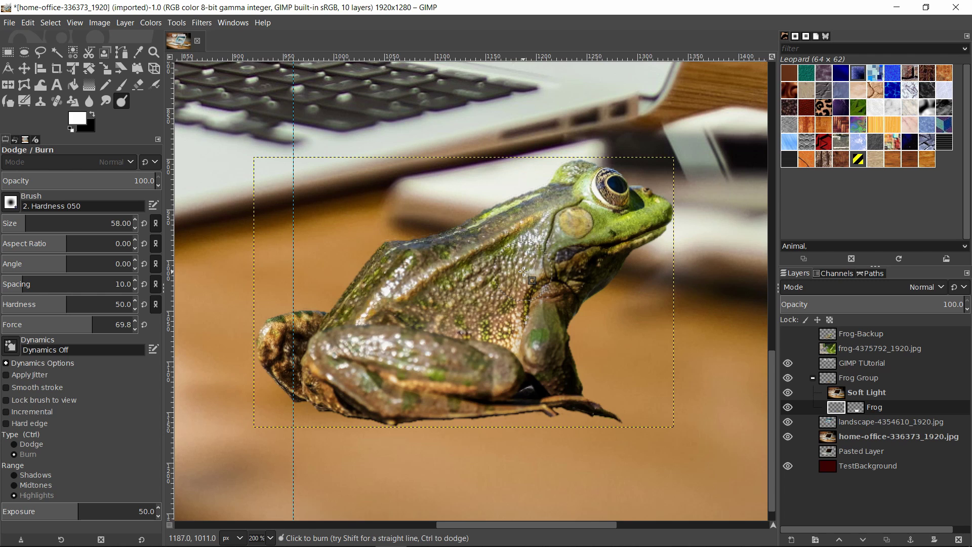
pyautogui.keyDown('ctrl'); pyautogui.scroll(-1, 567, 262); pyautogui.keyUp('ctrl')
pyautogui.moveTo(569, 268); pyautogui.dragTo(525, 353)
pyautogui.click(151, 22)
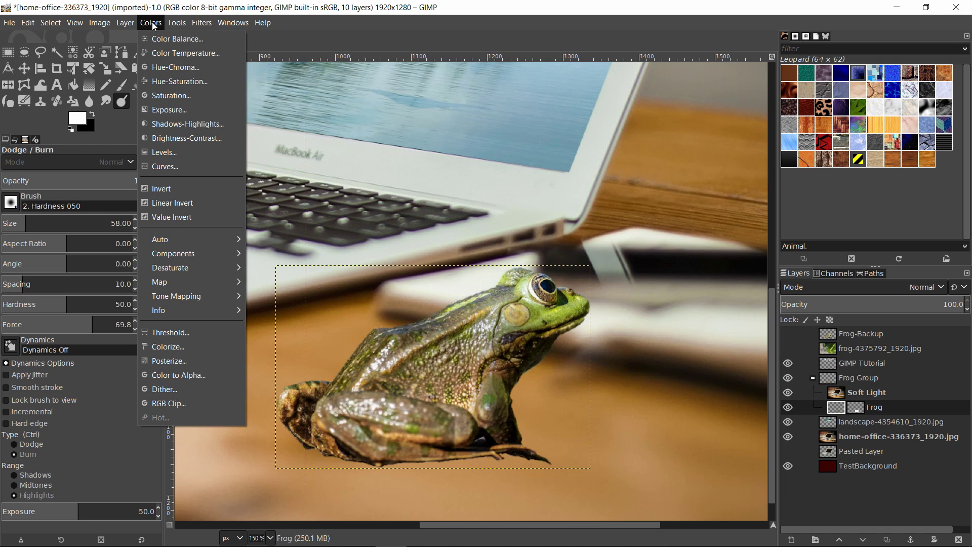
pyautogui.click(162, 40)
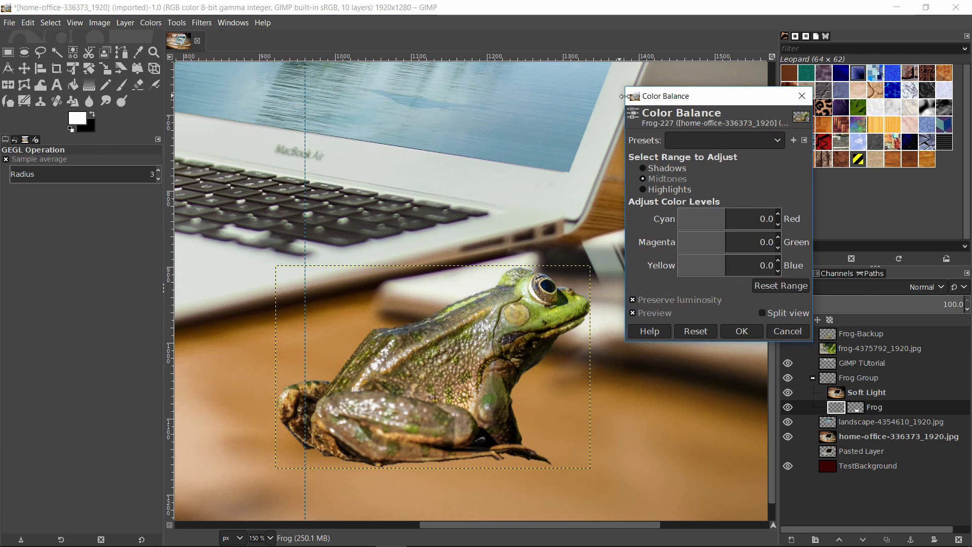
pyautogui.moveTo(695, 96); pyautogui.dragTo(676, 66)
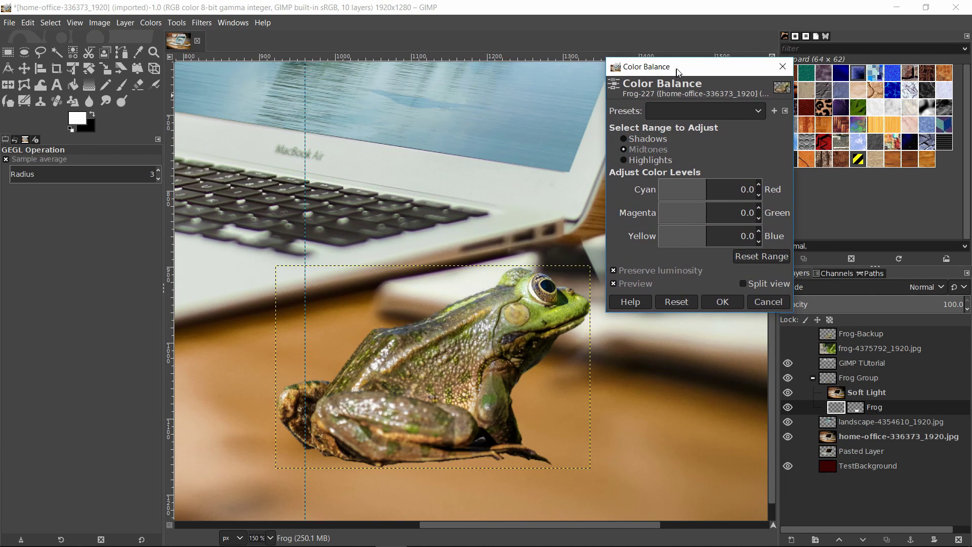
# - Try shifting the frog's shadows toward red with a Cyan–Red value of 39.6, and reset that range
pyautogui.click(633, 158)
pyautogui.click(634, 141)
pyautogui.scroll(-2, 556, 116)
pyautogui.hscroll(1, 556, 116)
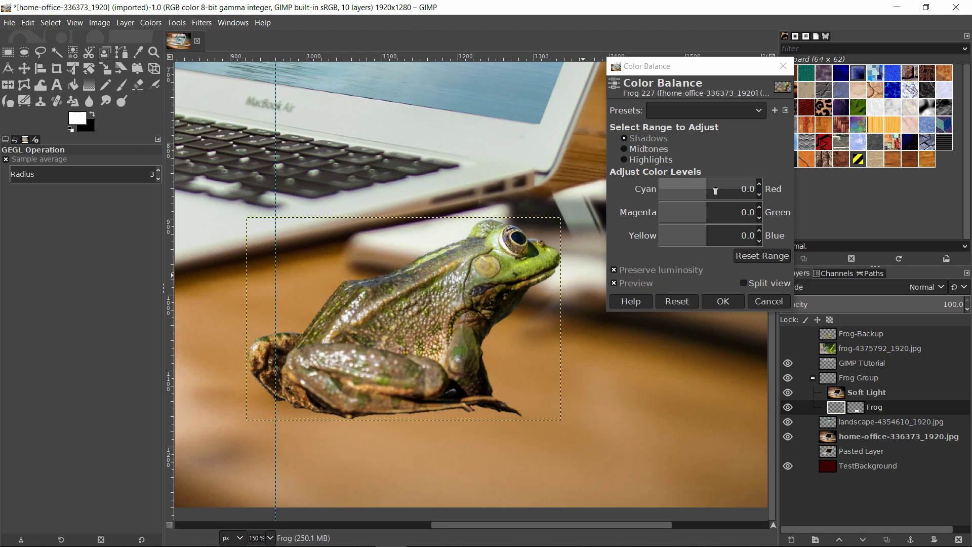
pyautogui.moveTo(708, 189); pyautogui.dragTo(734, 189)
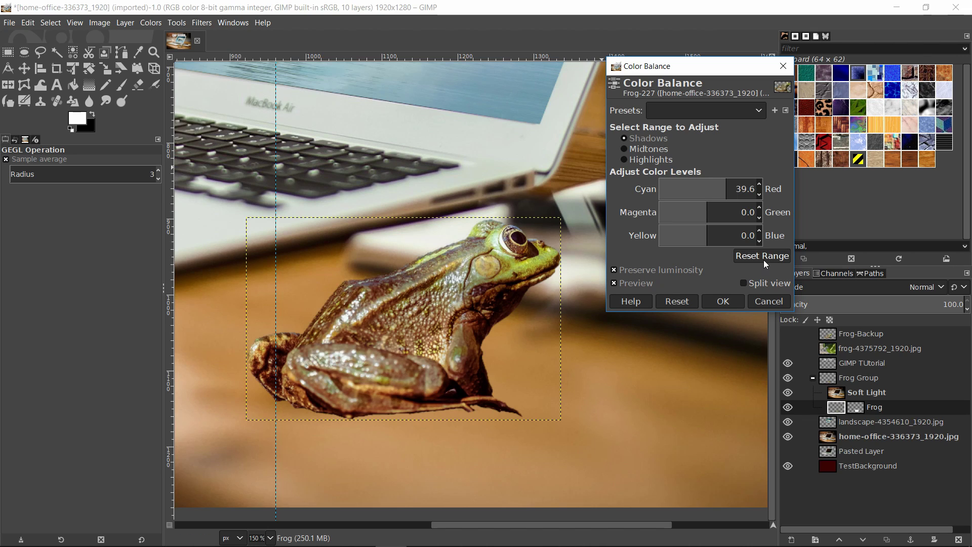
pyautogui.click(762, 256)
# - Try shifting the frog's highlights toward red with a Cyan–Red value of 63.5, and reset that range
pyautogui.click(629, 162)
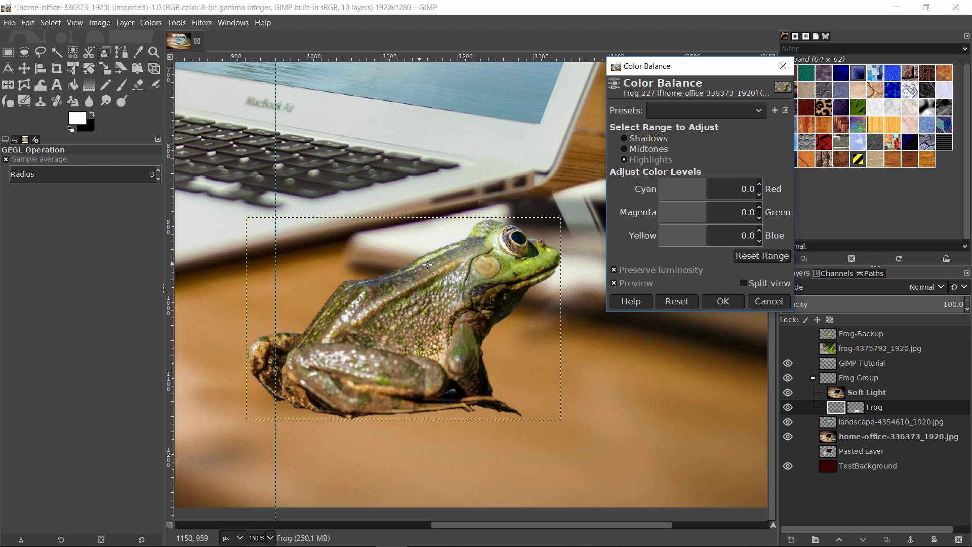
pyautogui.moveTo(705, 188); pyautogui.dragTo(734, 192)
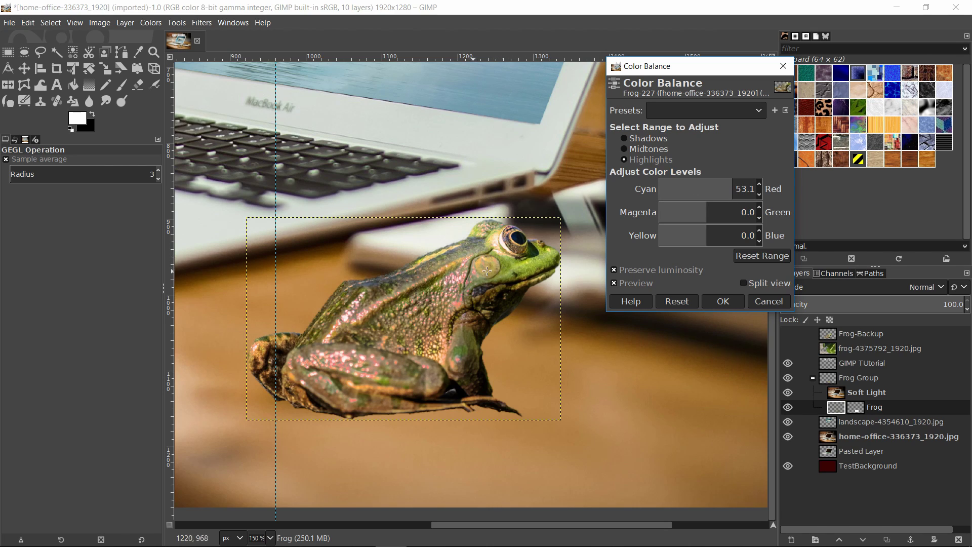
pyautogui.moveTo(732, 192); pyautogui.dragTo(737, 191)
pyautogui.click(761, 256)
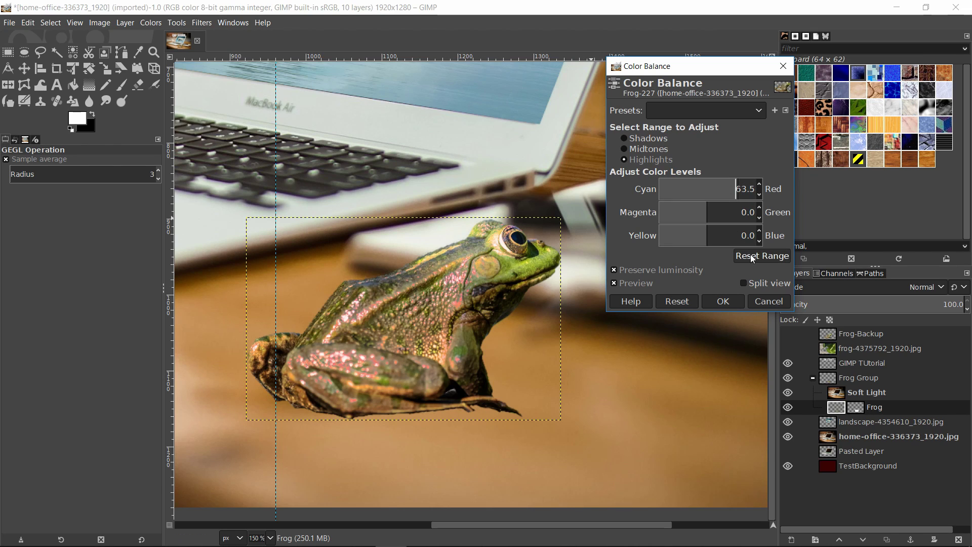
# - Try shifting the frog's midtones toward red with a Cyan–Red value of 33.3, reset that range and cancel the Color Balance adjustment
pyautogui.click(650, 149)
pyautogui.moveTo(690, 187); pyautogui.dragTo(716, 193)
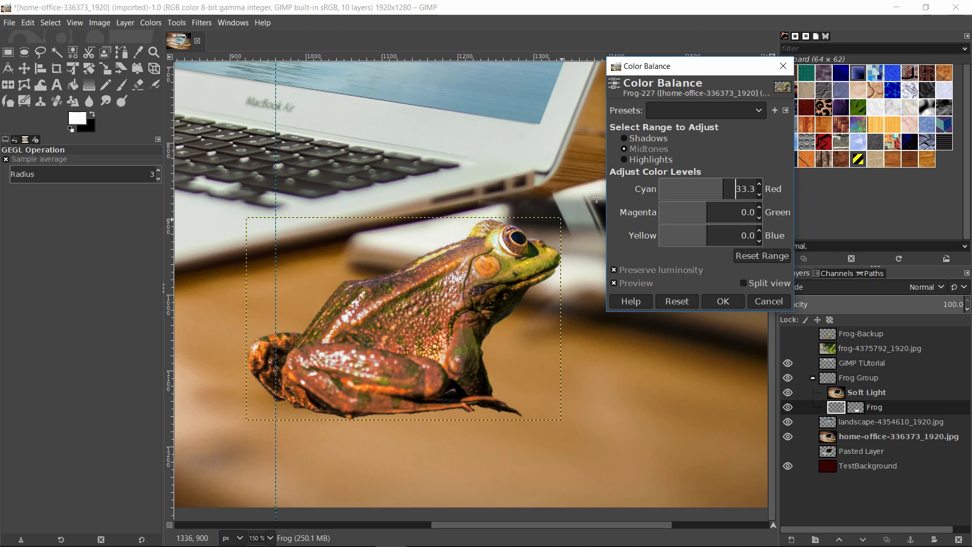
pyautogui.click(766, 257)
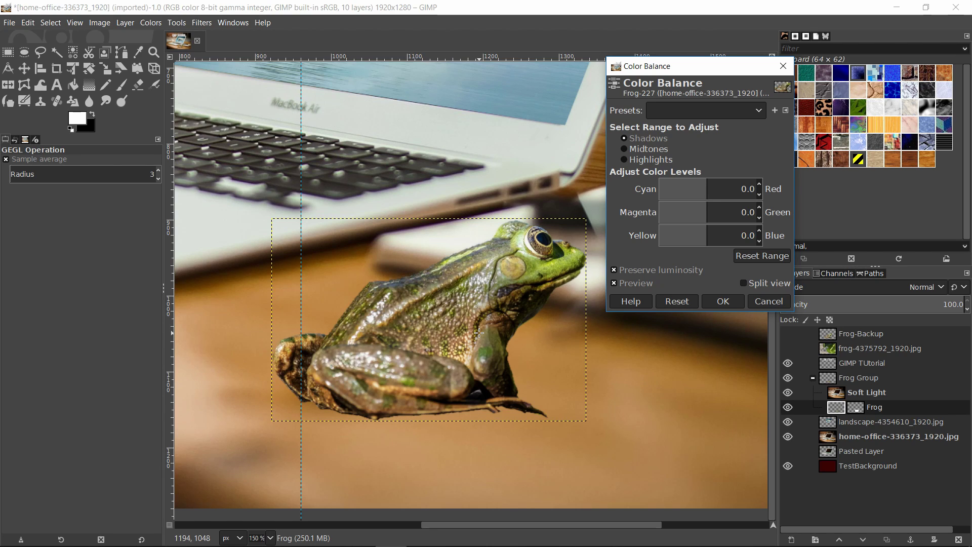
pyautogui.click(769, 301)
# - Open the Exposure adjustment for the Frog layer, place its dialog clear of the frog and try an exposure of -2.907
pyautogui.press('1')
pyautogui.click(151, 22)
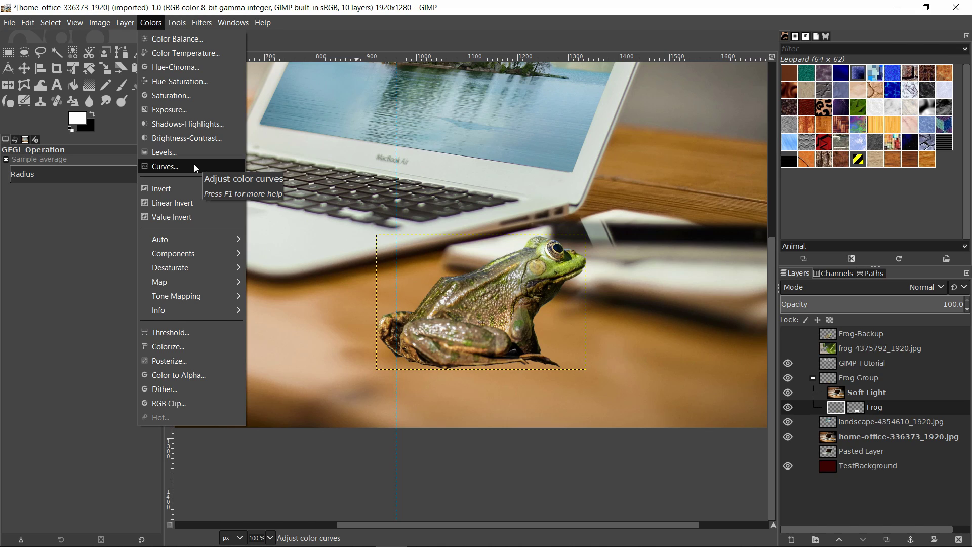
pyautogui.click(190, 111)
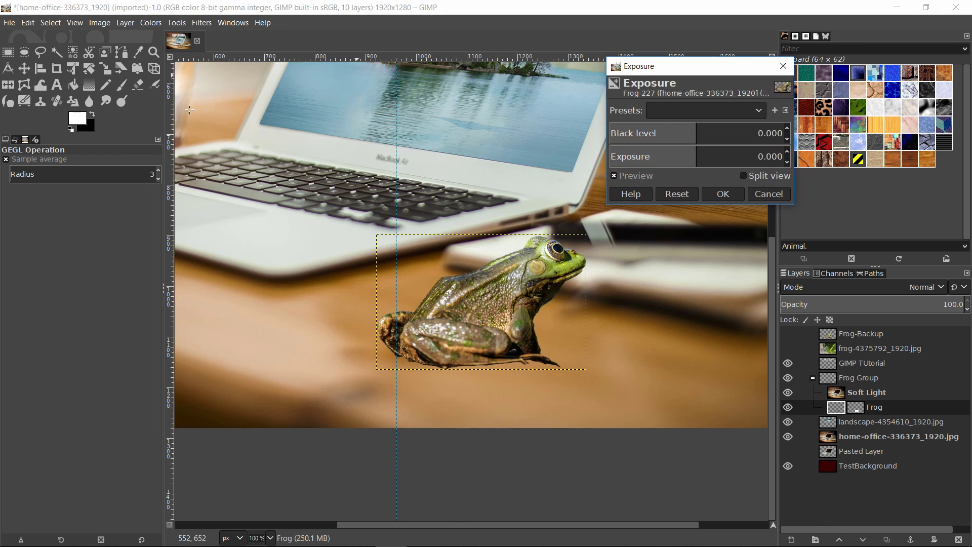
pyautogui.moveTo(657, 74); pyautogui.dragTo(762, 100)
pyautogui.moveTo(779, 188)
pyautogui.mouseDown()
pyautogui.moveTo(790, 186)
pyautogui.moveTo(760, 186)
pyautogui.mouseUp()
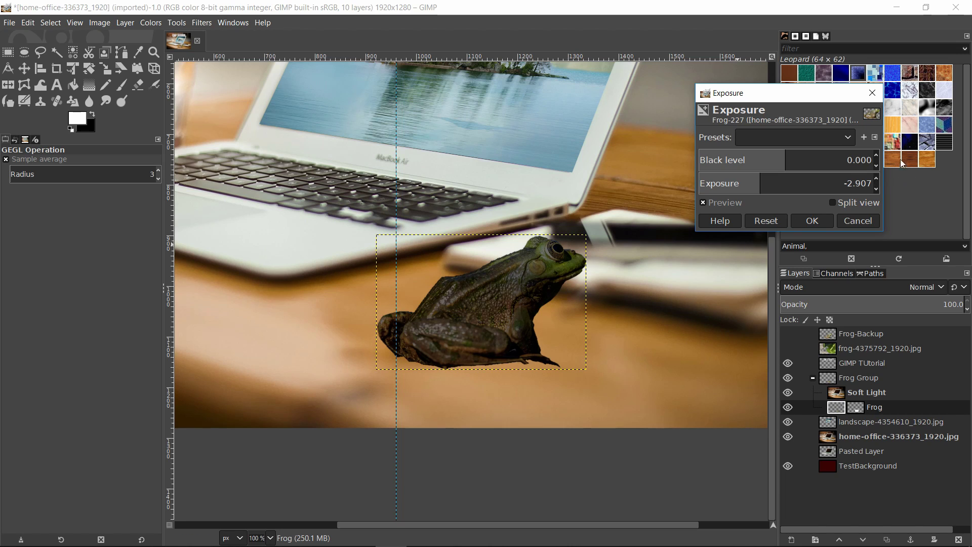
# - Try a black level of 0.090 with an exposure of -0.581, compare with the unadjusted frog and cancel the Exposure adjustment
pyautogui.moveTo(765, 187); pyautogui.dragTo(792, 186)
pyautogui.moveTo(775, 161); pyautogui.dragTo(853, 159)
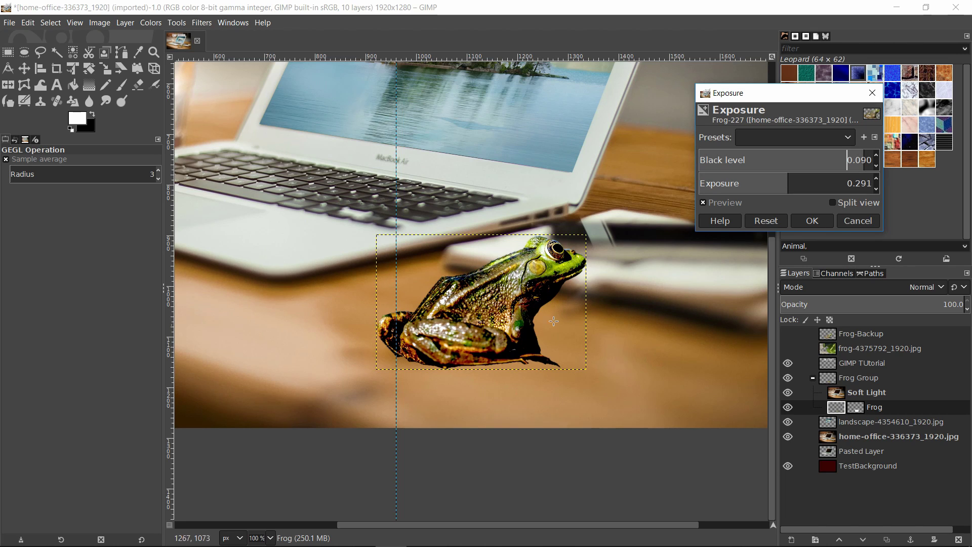
pyautogui.moveTo(785, 181); pyautogui.dragTo(781, 180)
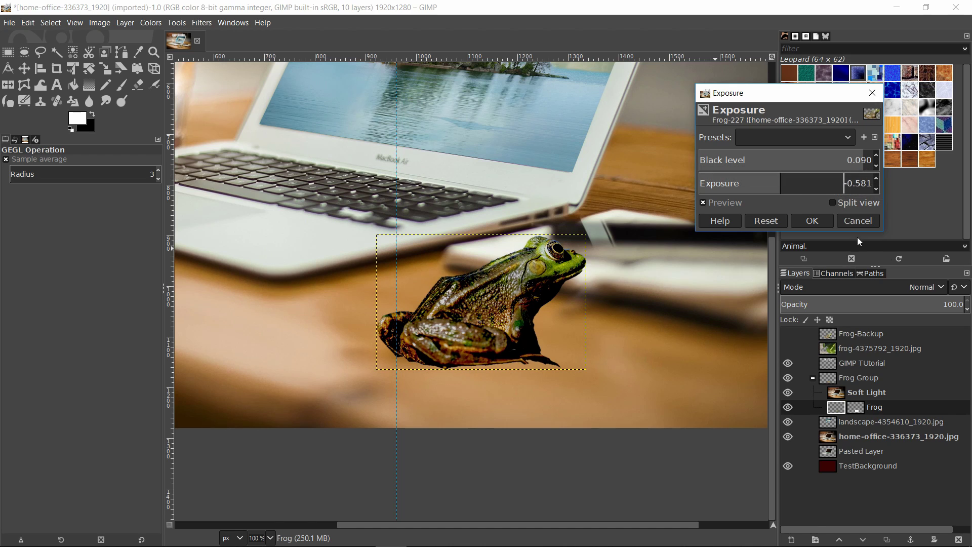
pyautogui.click(725, 202)
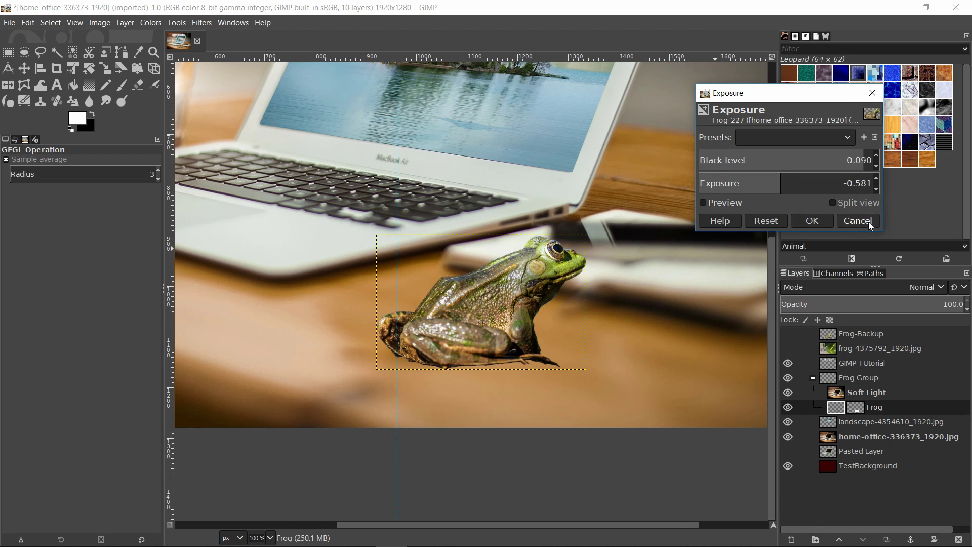
pyautogui.click(857, 221)
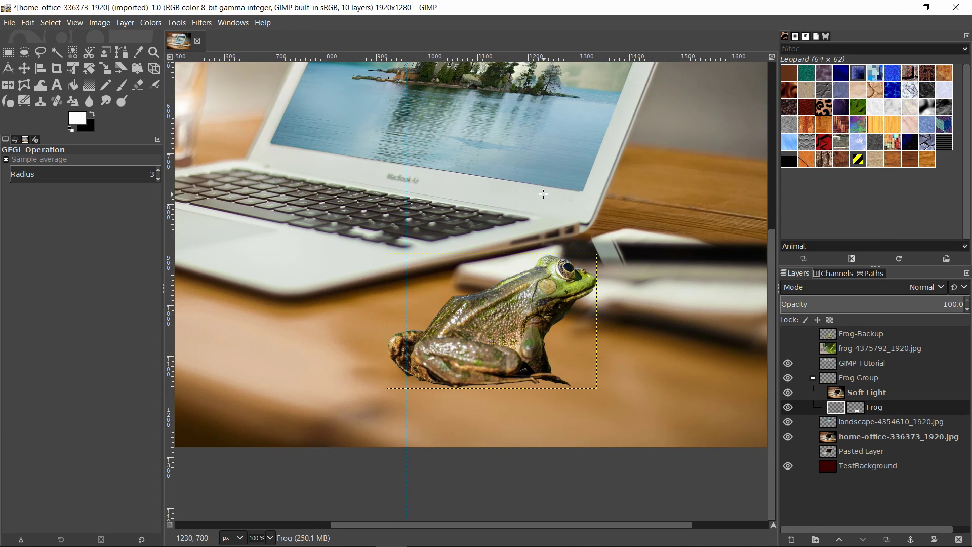
# - Apply the Saturation adjustment to the Frog layer, trying a Scale of 2.110 before setting it to 0.994
pyautogui.click(155, 24)
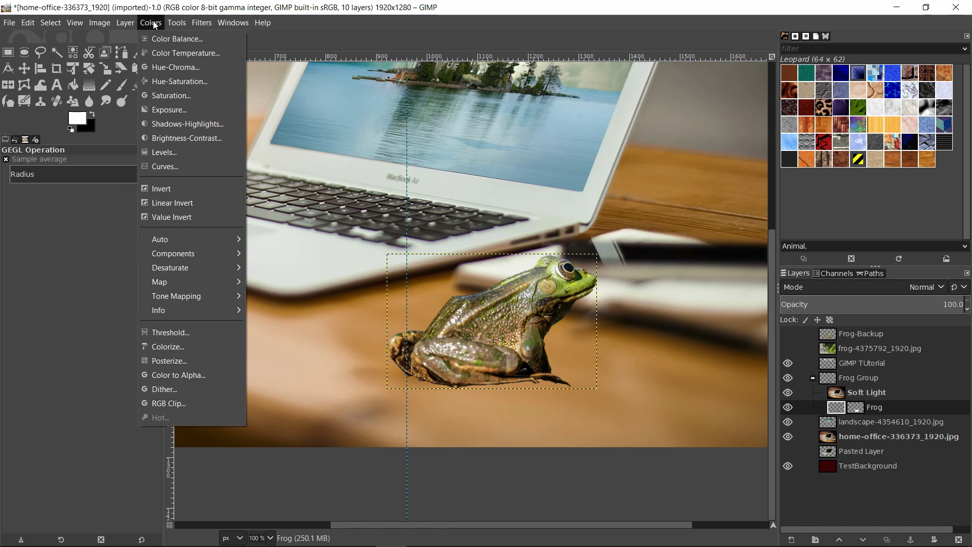
pyautogui.click(159, 96)
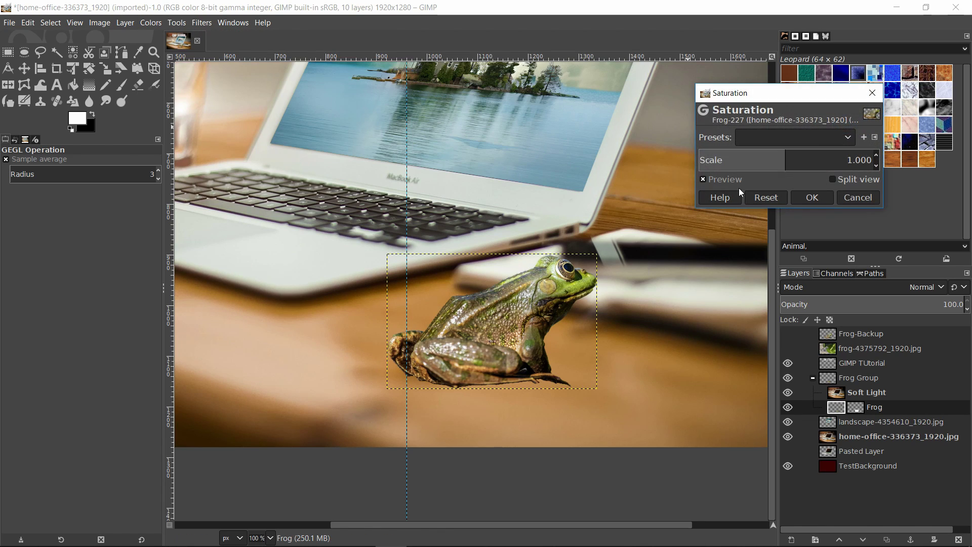
pyautogui.moveTo(782, 159); pyautogui.dragTo(663, 159)
pyautogui.moveTo(861, 155); pyautogui.dragTo(883, 156)
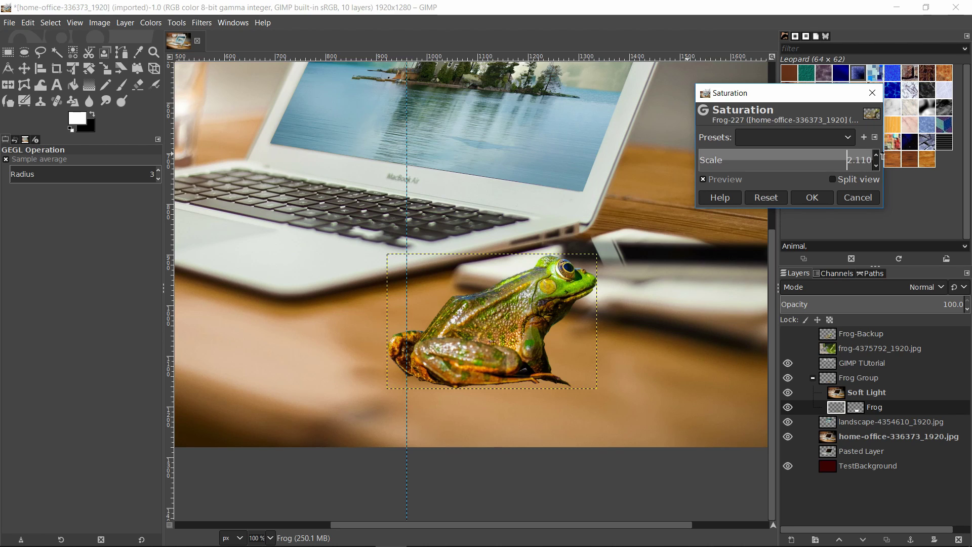
pyautogui.click(795, 160)
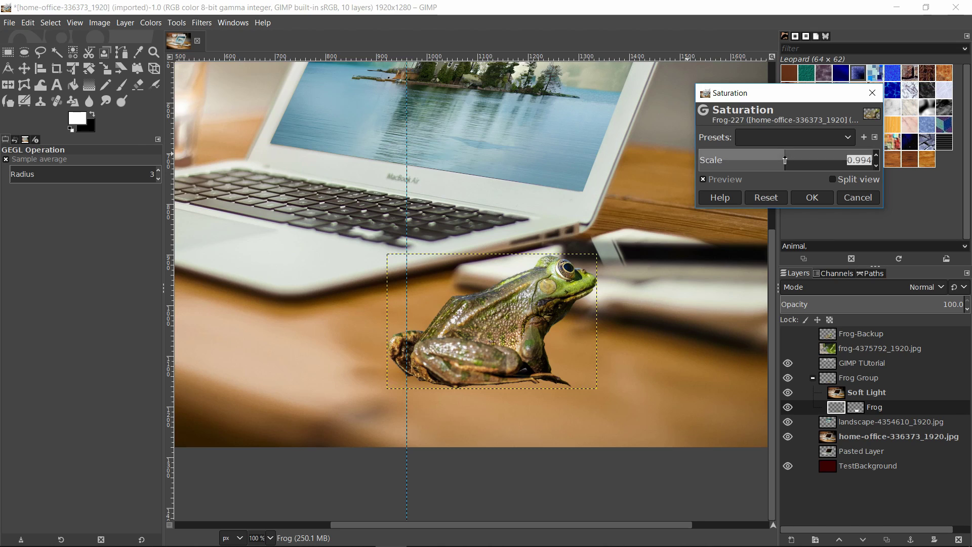
pyautogui.click(812, 197)
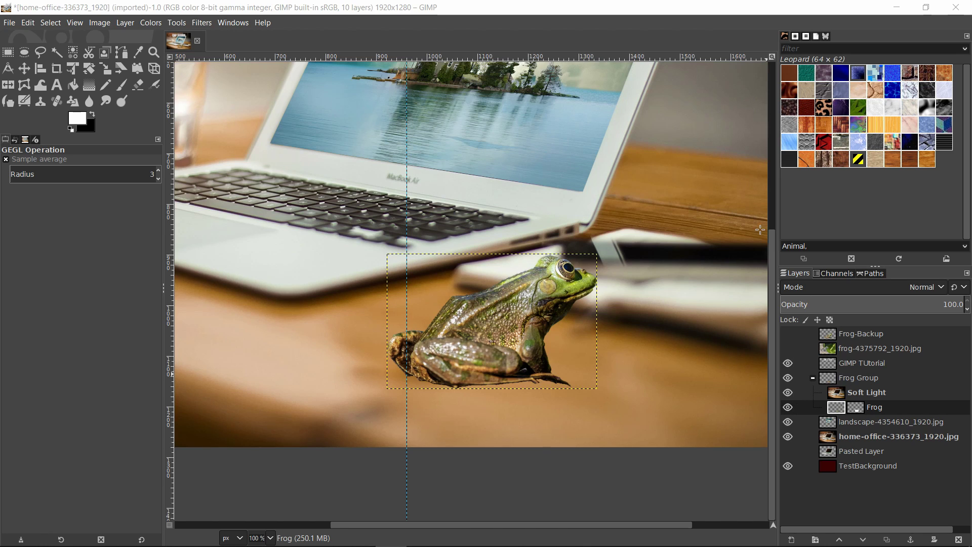
pyautogui.press('-')
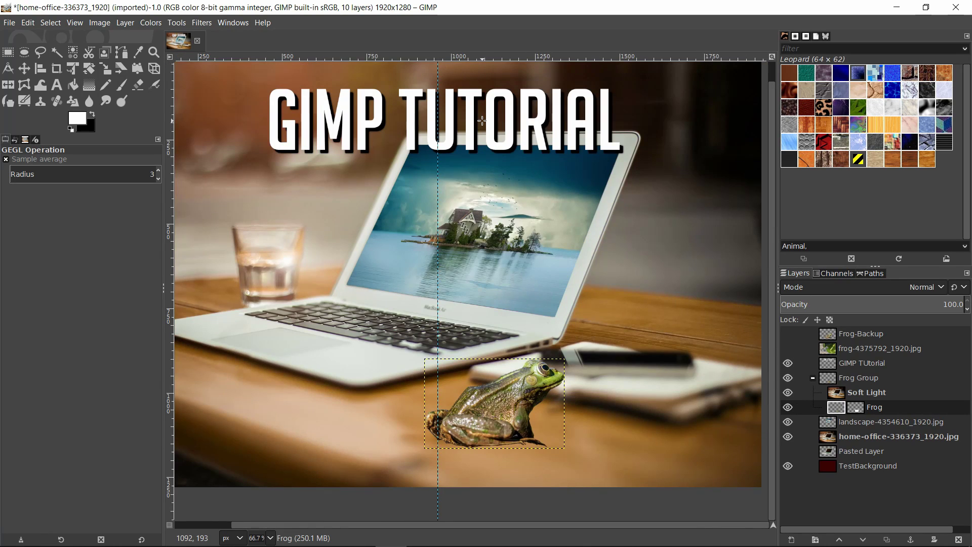
pyautogui.click(210, 25)
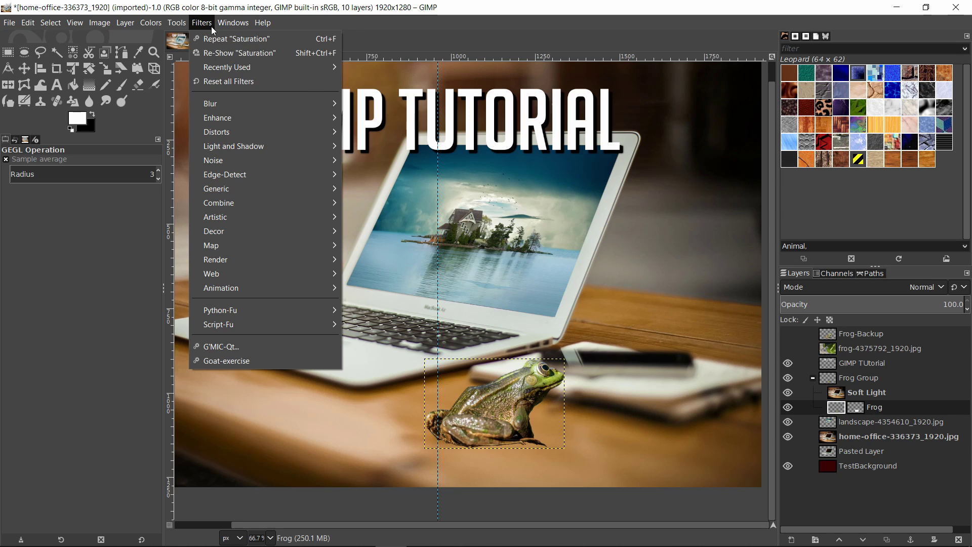
# - Switch to the browser showing gmic.eu, look through the G'MIC introduction and open the site's download page
pyautogui.moveTo(267, 181)
pyautogui.click(391, 536)
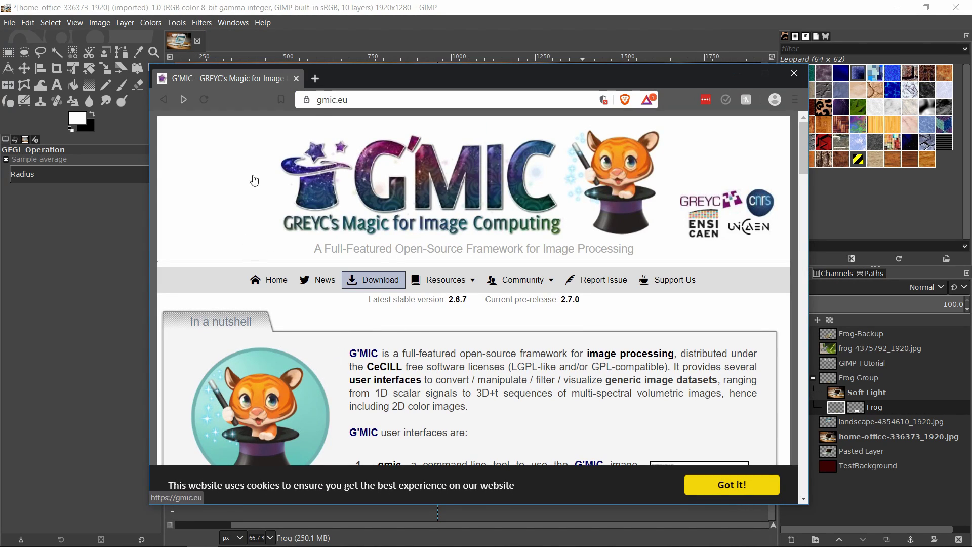
pyautogui.scroll(-1, 570, 301)
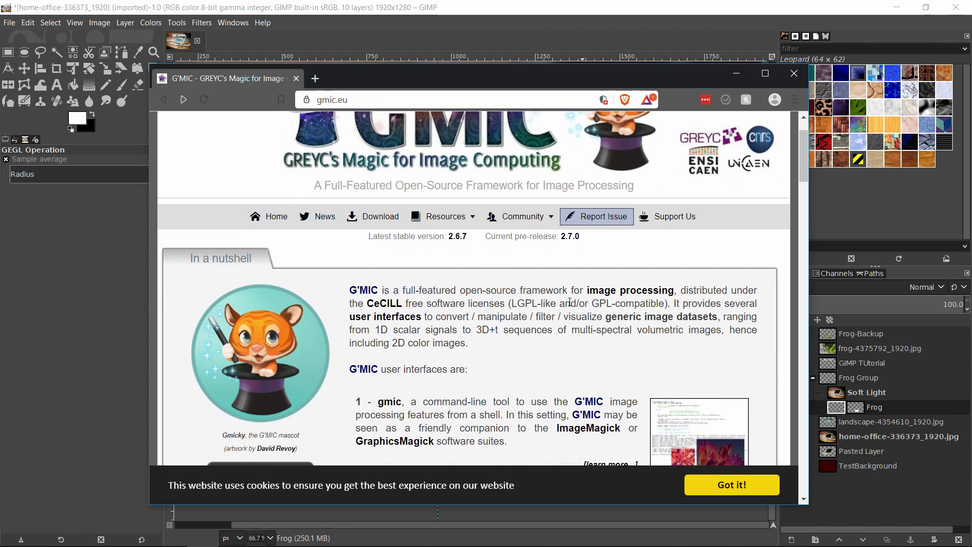
pyautogui.scroll(-2, 570, 302)
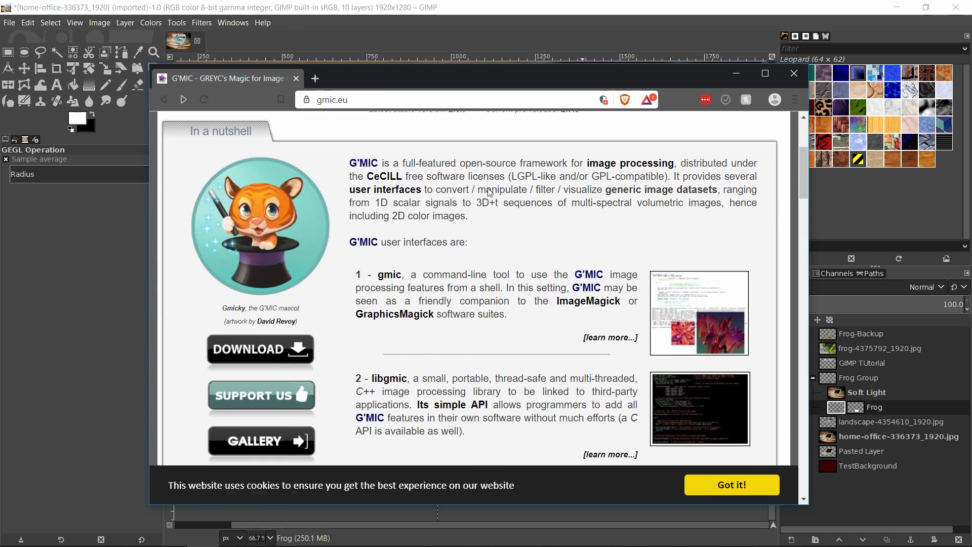
pyautogui.click(280, 348)
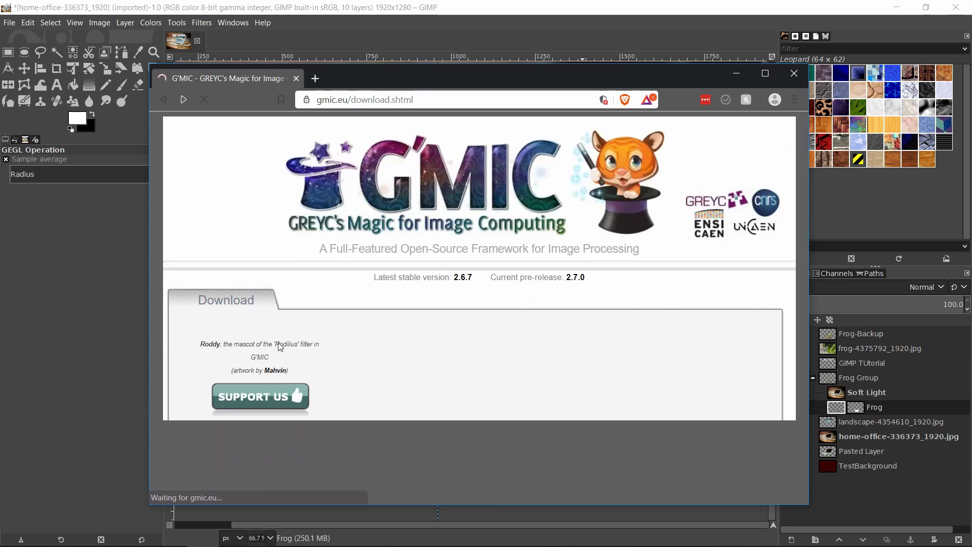
# - Examine the G'MIC plug-in downloads listed for GIMP 2.10, and return to GIMP
pyautogui.scroll(-2, 424, 288)
pyautogui.moveTo(448, 295); pyautogui.dragTo(740, 344)
pyautogui.click(721, 337)
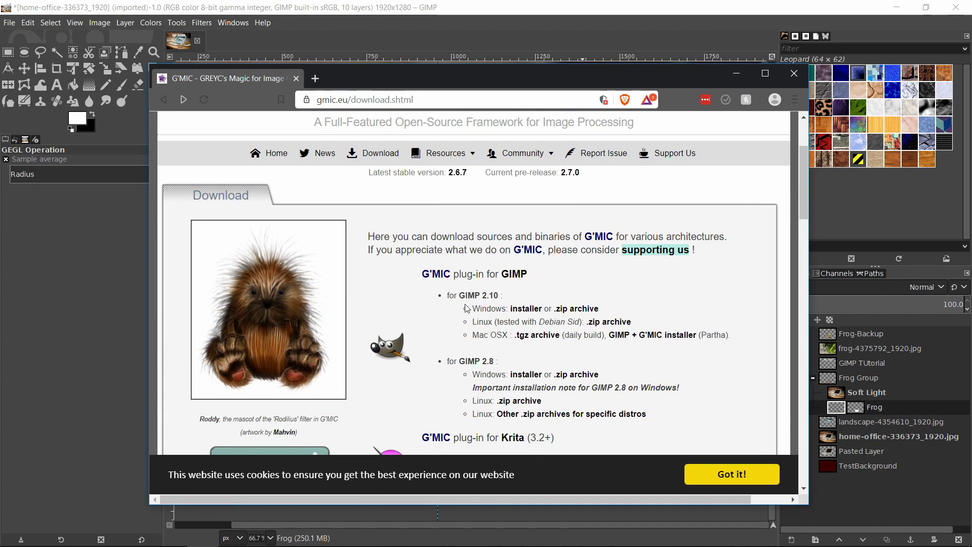
pyautogui.moveTo(447, 295); pyautogui.dragTo(502, 296)
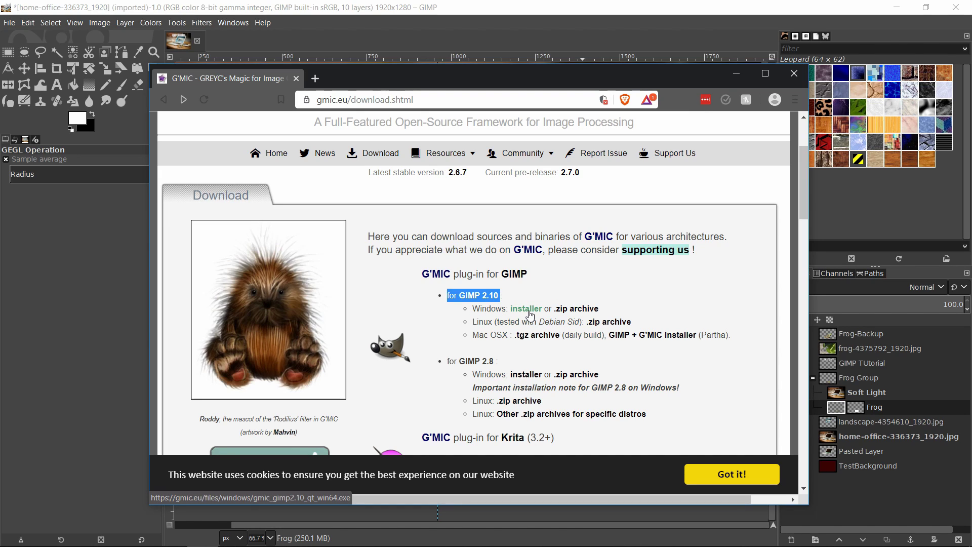
pyautogui.click(736, 74)
# - Open the G'MIC-Qt filters for the Frog layer and preview Blur [Glow] from the Degradations category
pyautogui.click(201, 23)
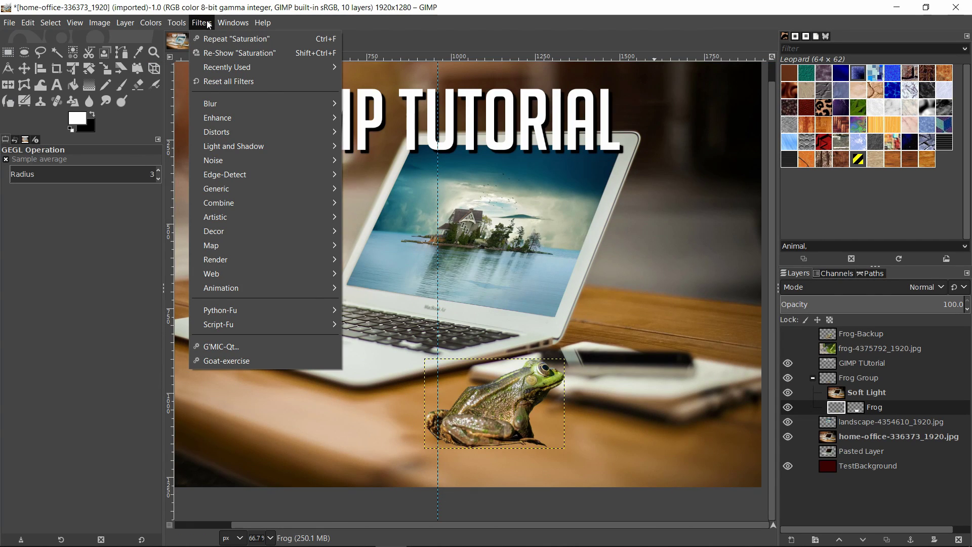
pyautogui.click(275, 347)
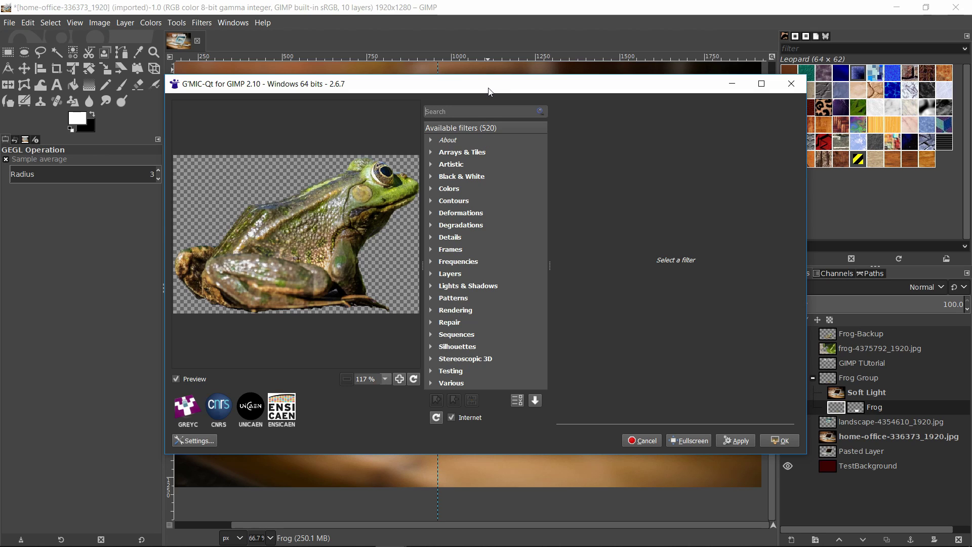
pyautogui.moveTo(489, 92); pyautogui.dragTo(508, 97)
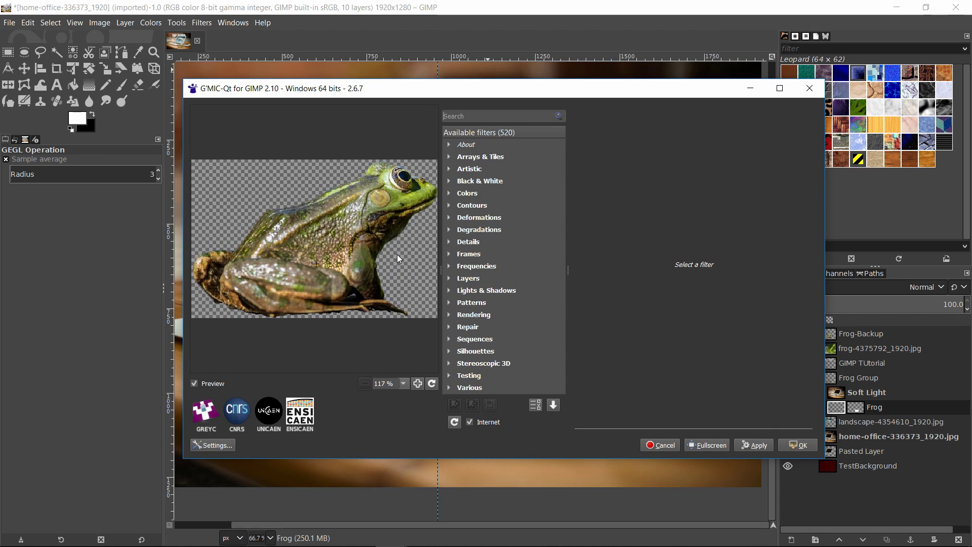
pyautogui.click(448, 193)
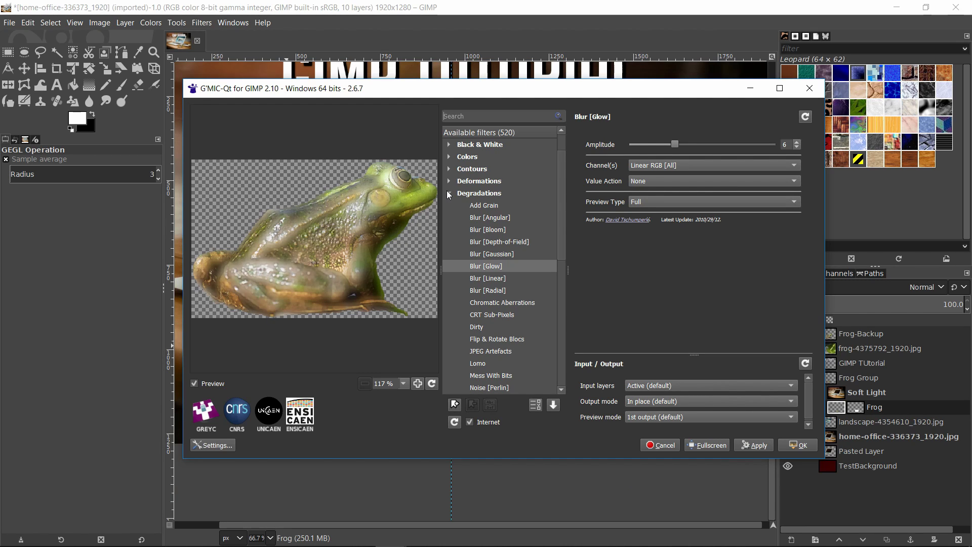
pyautogui.click(449, 194)
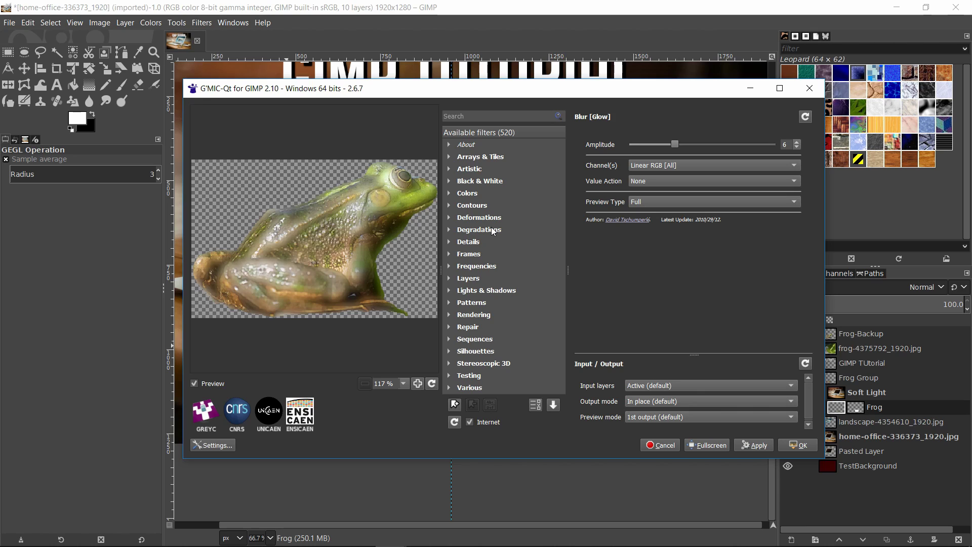
# - Search the G'MIC filters for "glow" and move the filter window aside to compare its preview with the frog in the composite
pyautogui.click(492, 117)
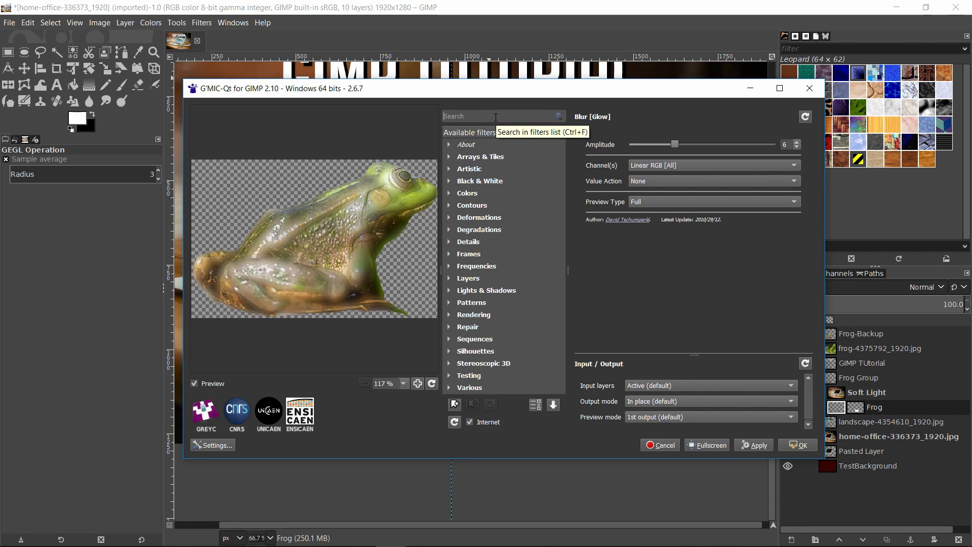
pyautogui.write('glow')
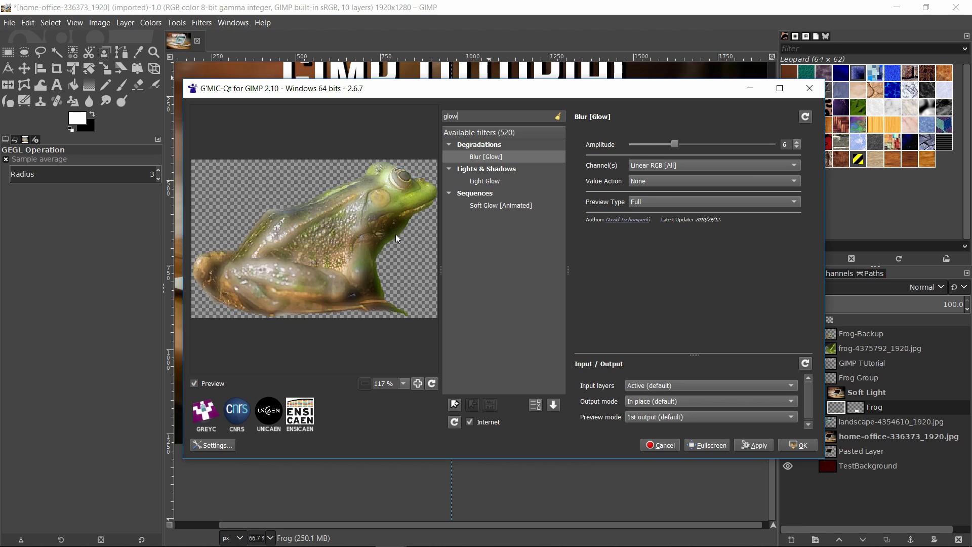
pyautogui.moveTo(390, 88); pyautogui.dragTo(809, 198)
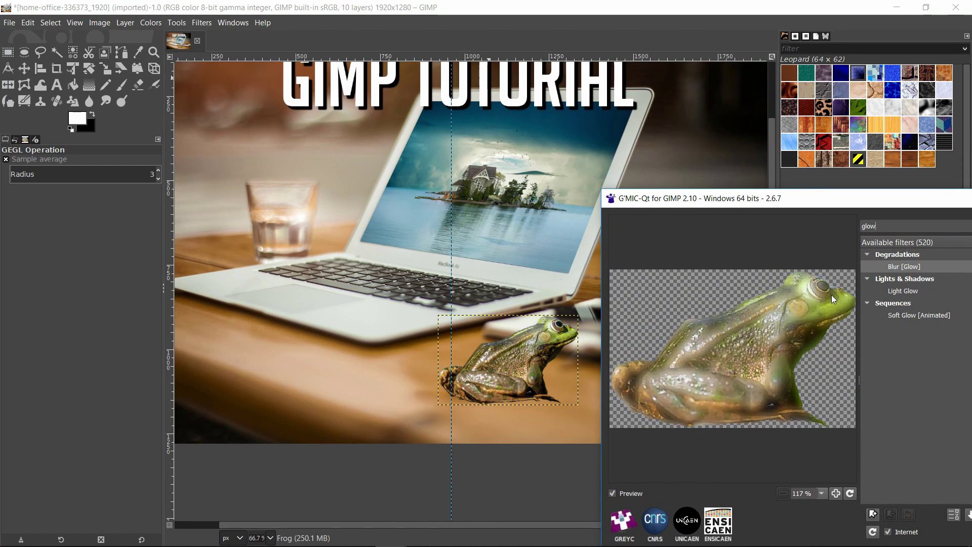
pyautogui.moveTo(805, 203); pyautogui.dragTo(380, 58)
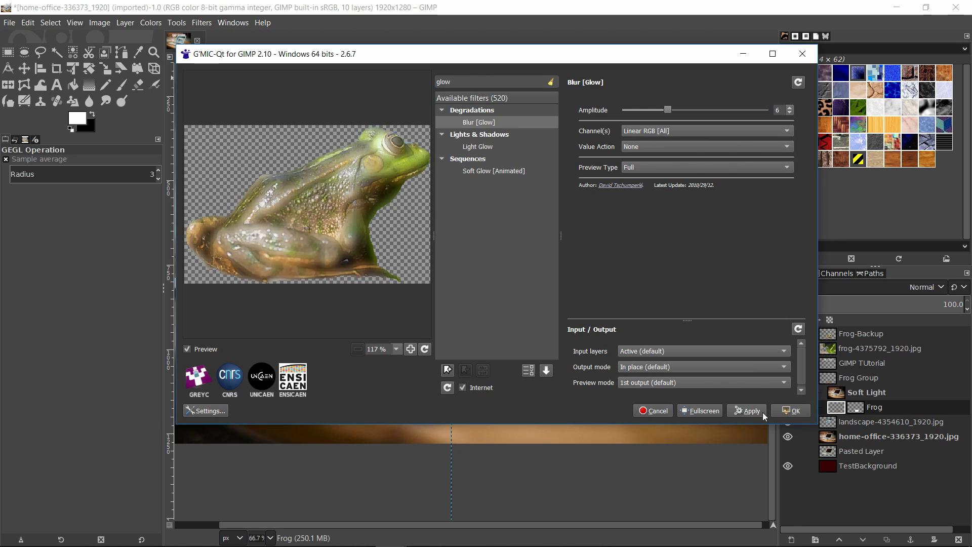
pyautogui.moveTo(355, 53); pyautogui.dragTo(435, 56)
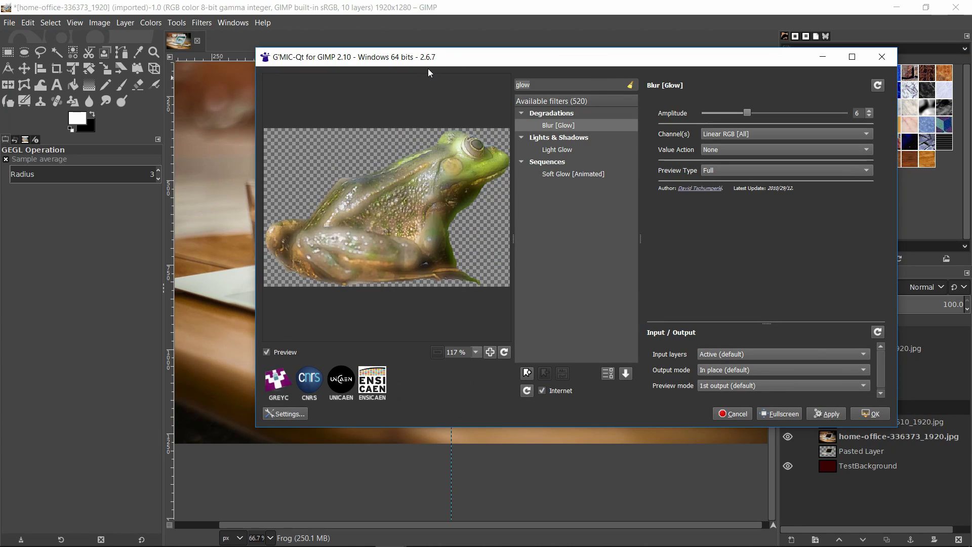
# - Clear the filter search and preview the Hard Sketch and Hough Sketch filters on the frog, moving the filter window aside to compare
pyautogui.press('BackSpace')
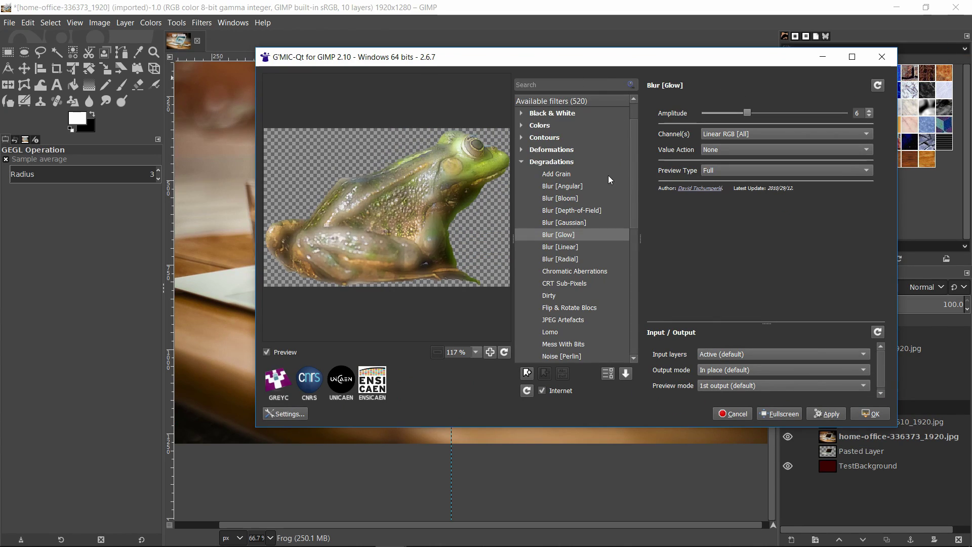
pyautogui.scroll(1, 608, 176)
pyautogui.click(522, 137)
pyautogui.scroll(-1, 526, 235)
pyautogui.scroll(-3, 527, 240)
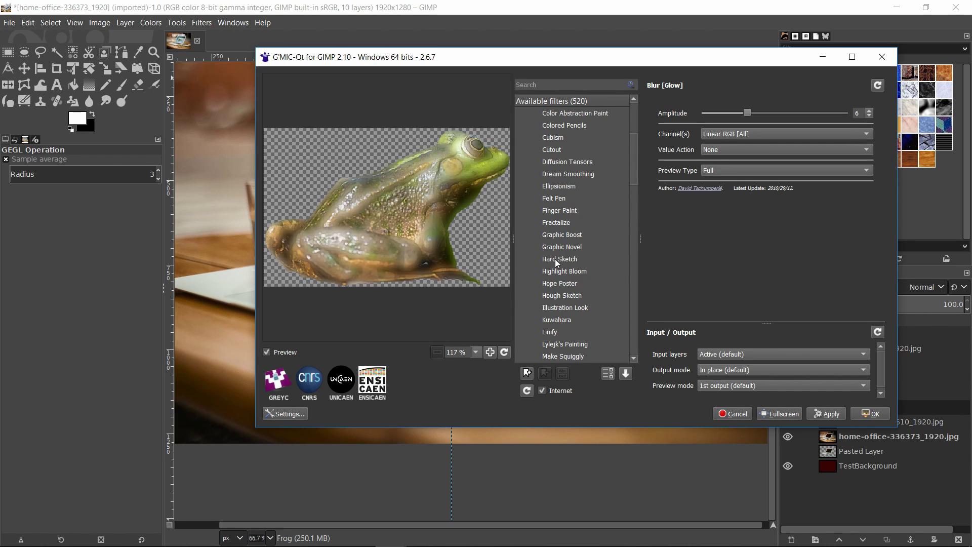
pyautogui.click(555, 259)
pyautogui.moveTo(451, 60)
pyautogui.mouseDown()
pyautogui.moveTo(785, 139)
pyautogui.moveTo(812, 166)
pyautogui.moveTo(775, 162)
pyautogui.mouseUp()
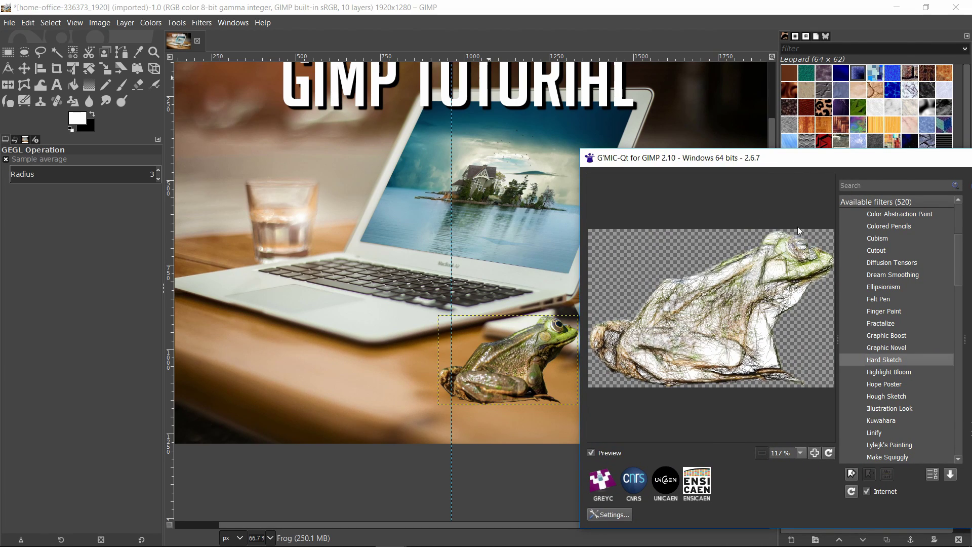
pyautogui.moveTo(785, 158); pyautogui.dragTo(713, 120)
pyautogui.click(814, 358)
# - Choose the Rodilius filter for the frog and set Amplitude to 10.74, Thickness to 9.3 and Sharpness to 358
pyautogui.scroll(-6, 828, 298)
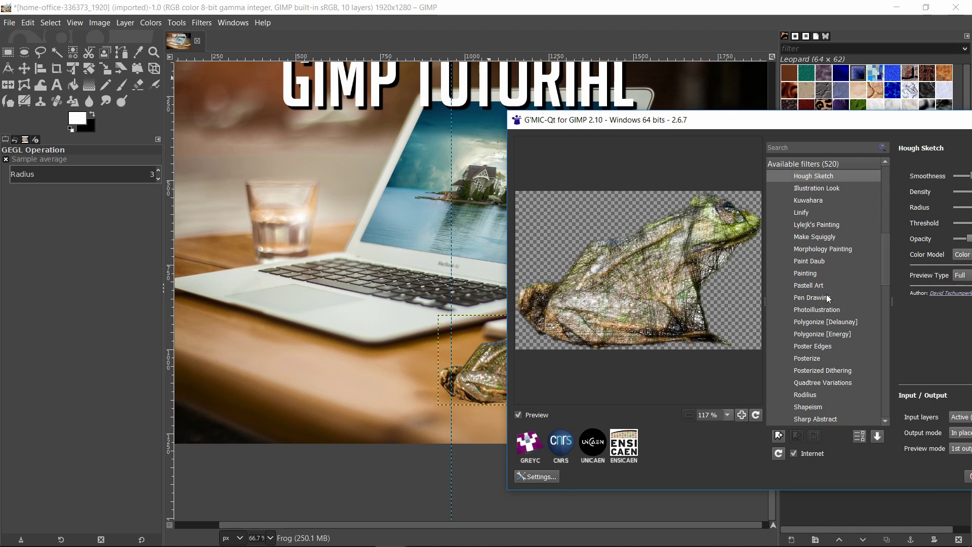
pyautogui.scroll(-2, 829, 298)
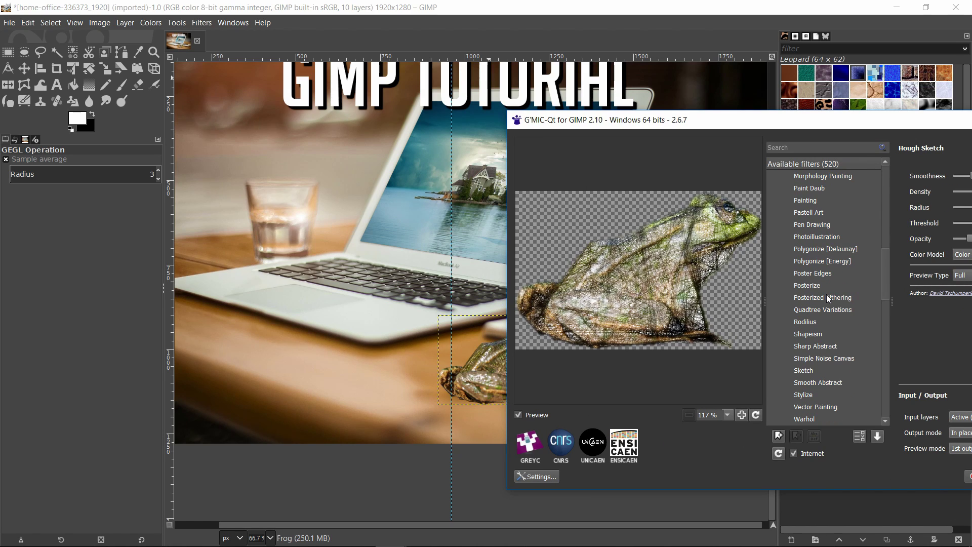
pyautogui.click(838, 322)
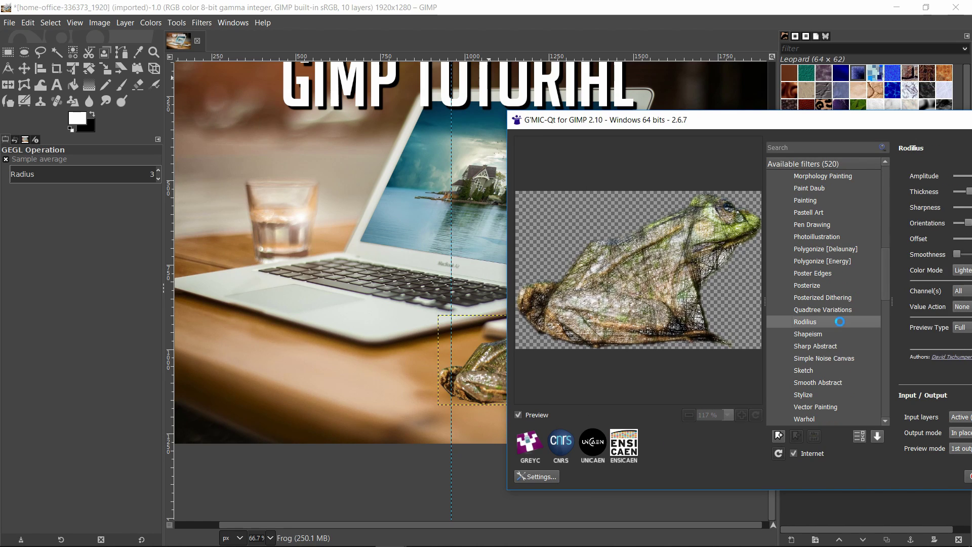
pyautogui.moveTo(794, 120); pyautogui.dragTo(321, 12)
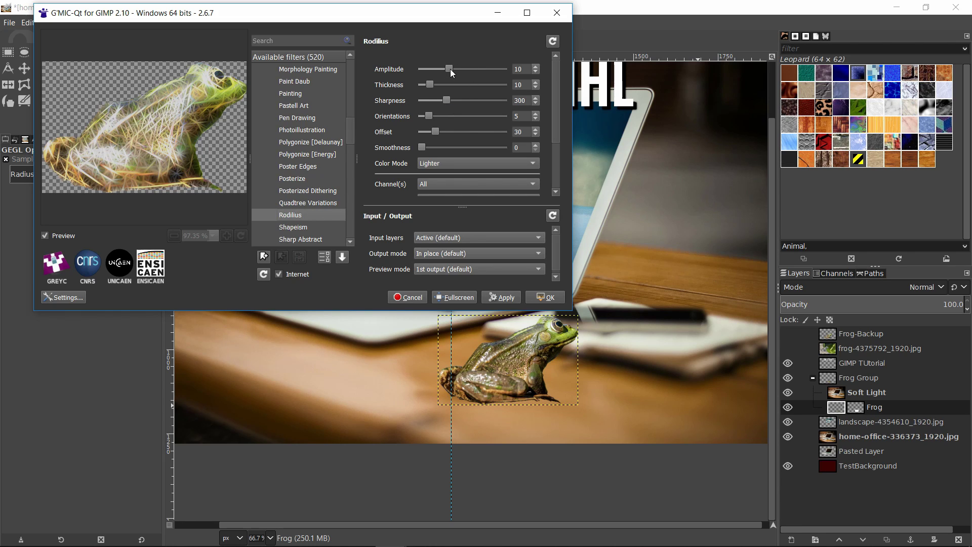
pyautogui.moveTo(451, 69); pyautogui.dragTo(458, 69)
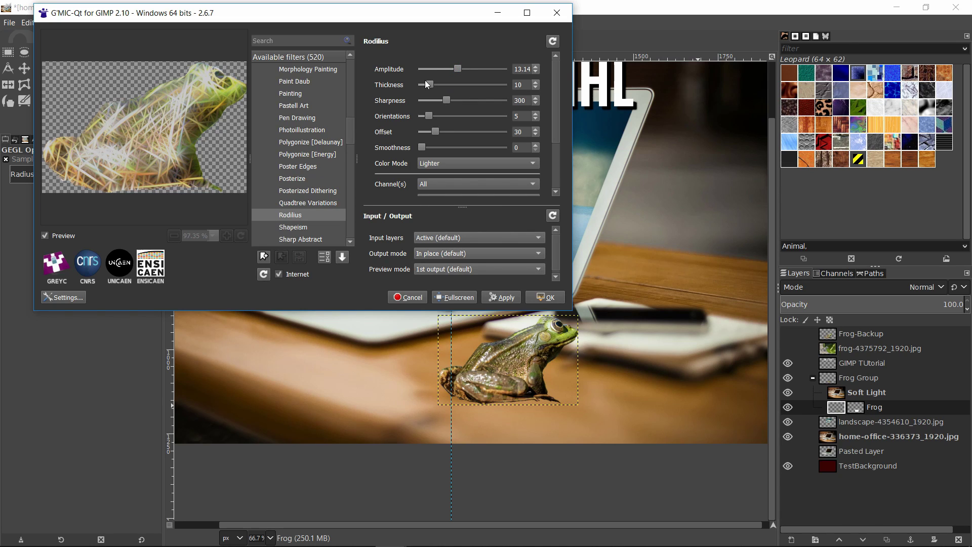
pyautogui.moveTo(431, 84); pyautogui.dragTo(451, 68)
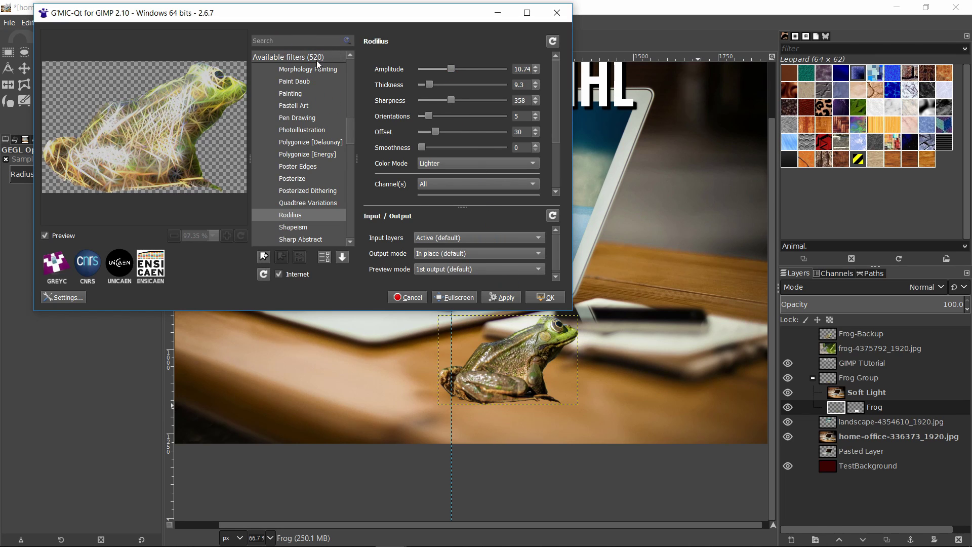
# - Apply the Rodilius filter to the Frog layer, close the G'MIC window and inspect the frog within the whole composite
pyautogui.click(509, 298)
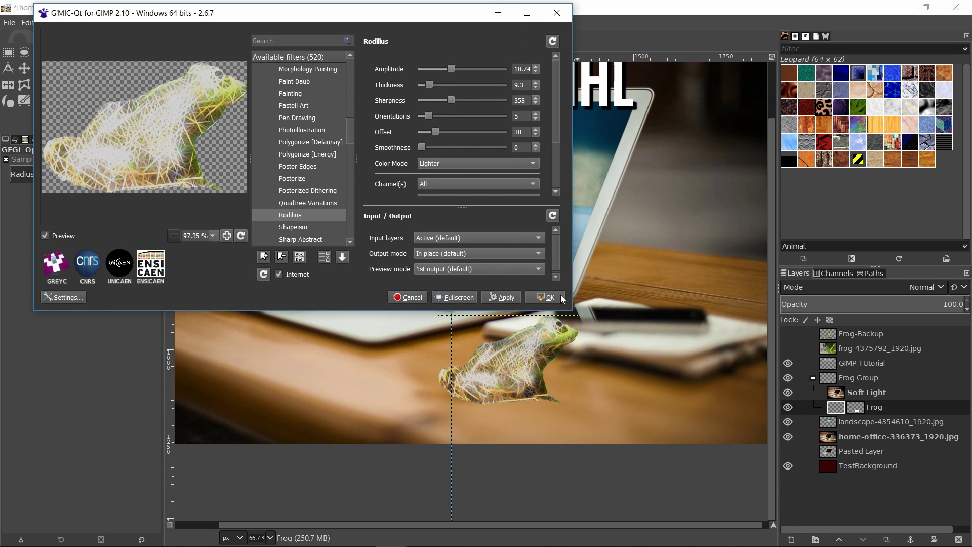
pyautogui.click(561, 297)
pyautogui.moveTo(663, 339); pyautogui.dragTo(655, 347)
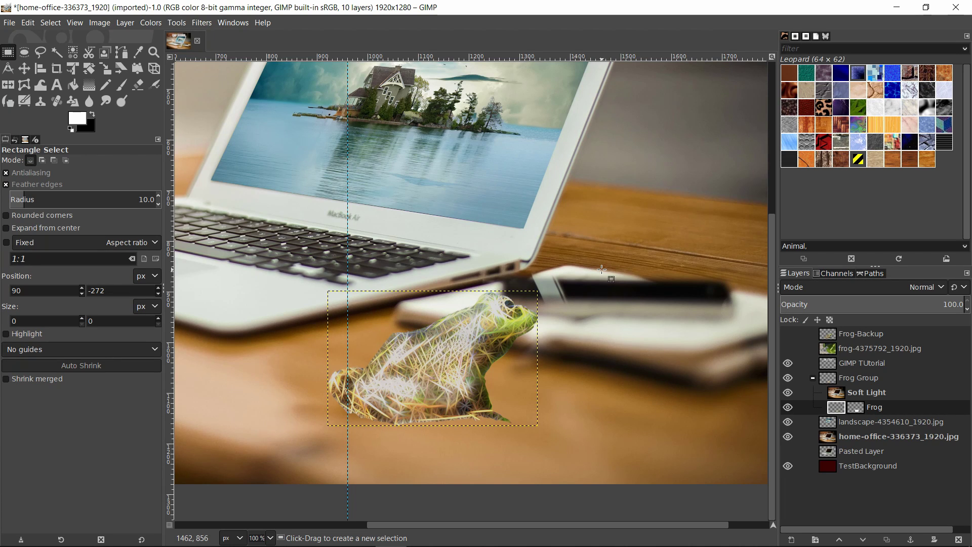
pyautogui.scroll(-2, 373, 473)
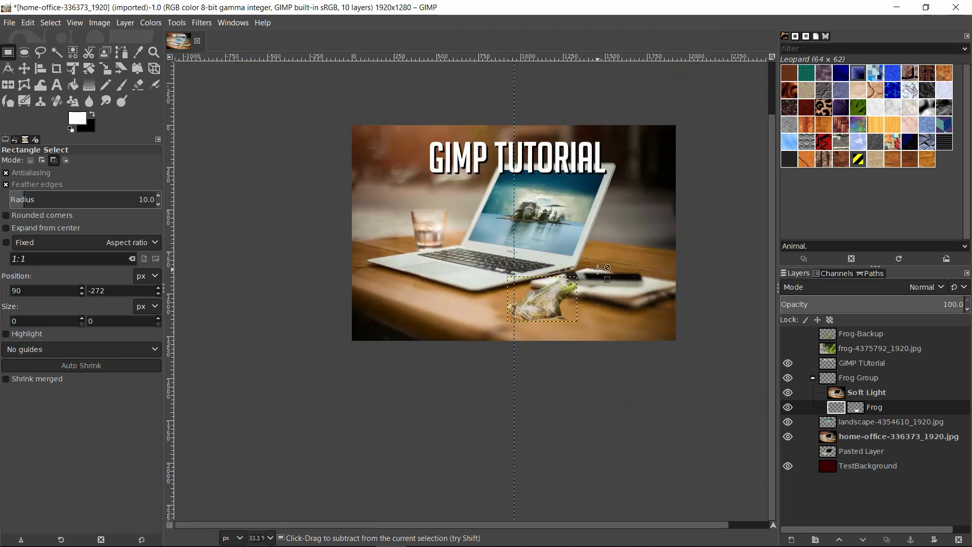